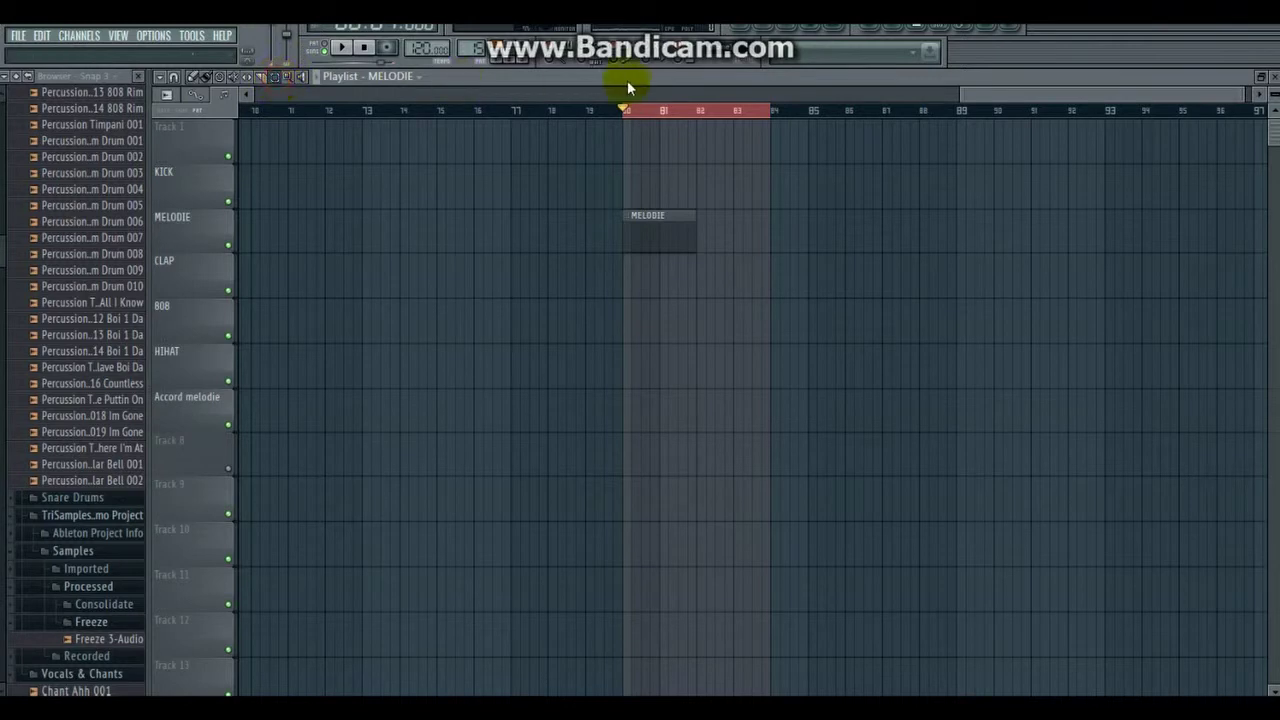
Step: Select playlist bars 80 to 82 as the loop range and choose the Glockenspiel 2 MID bell patch in Hypersonic 2
{"action": "left_click_drag", "start_coordinate": [625, 113], "coordinate": [692, 122]}
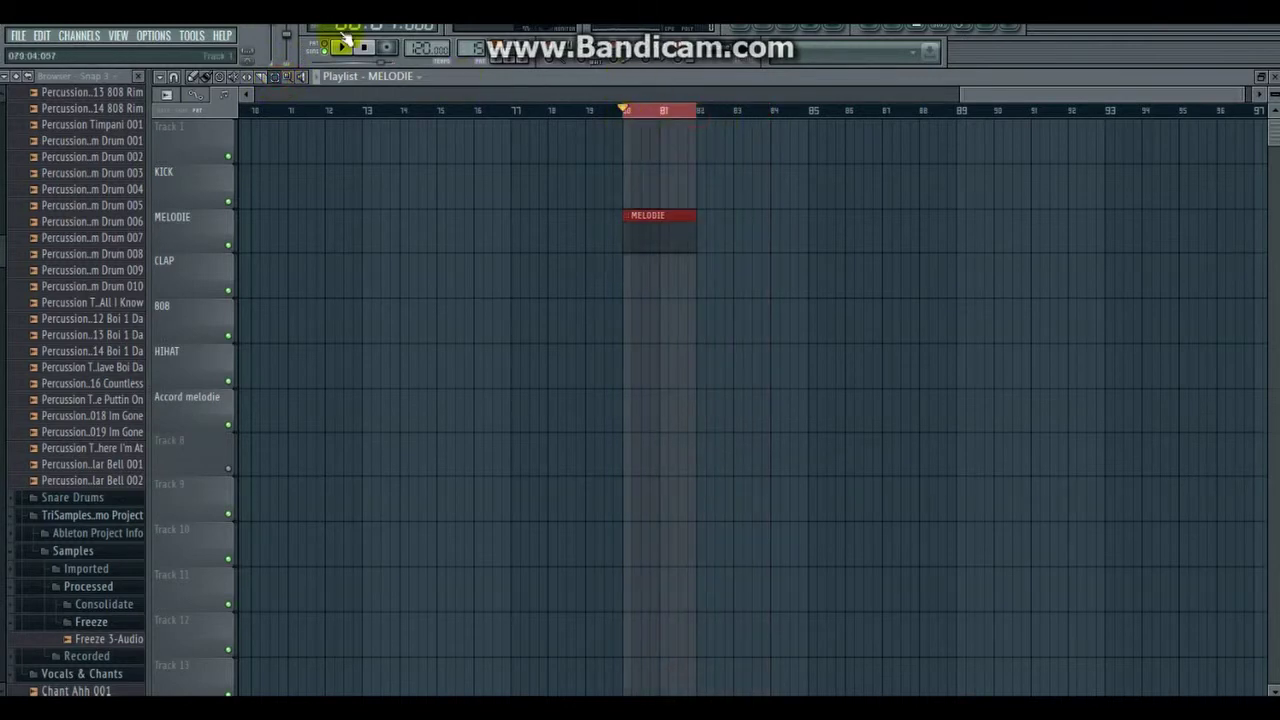
{"action": "double_click", "coordinate": [655, 215]}
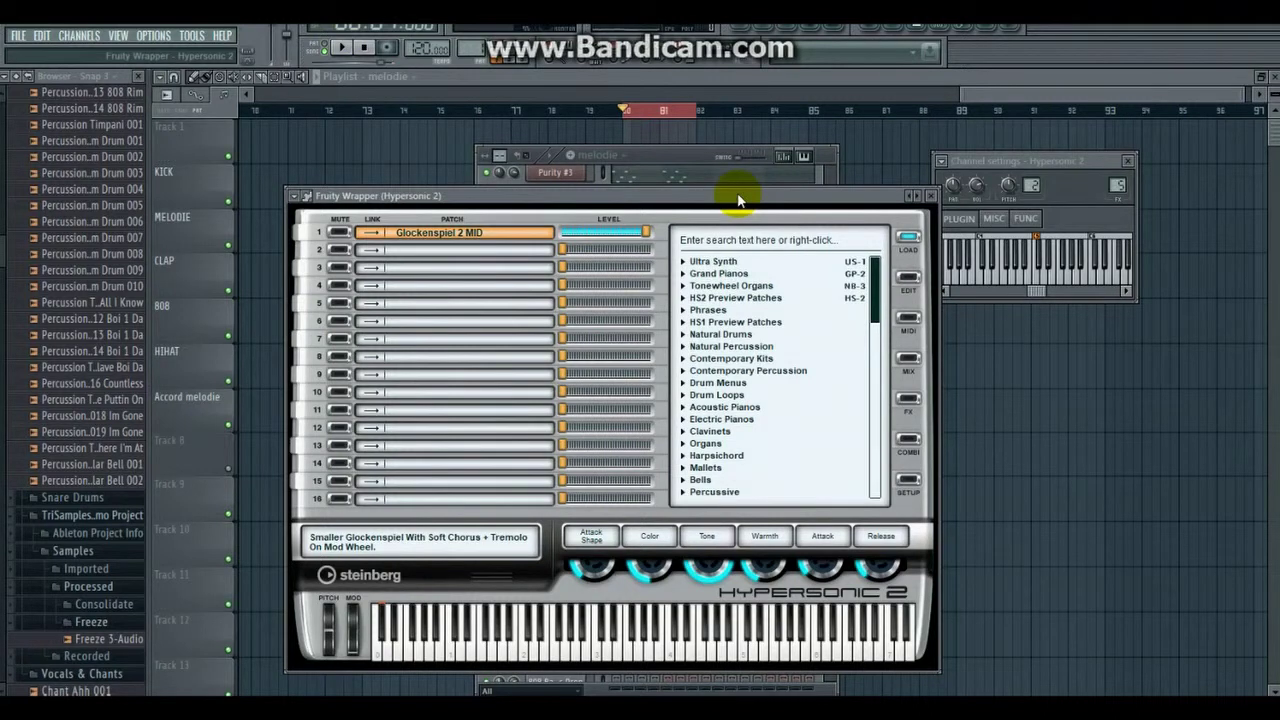
{"action": "left_click_drag", "start_coordinate": [714, 205], "coordinate": [733, 164]}
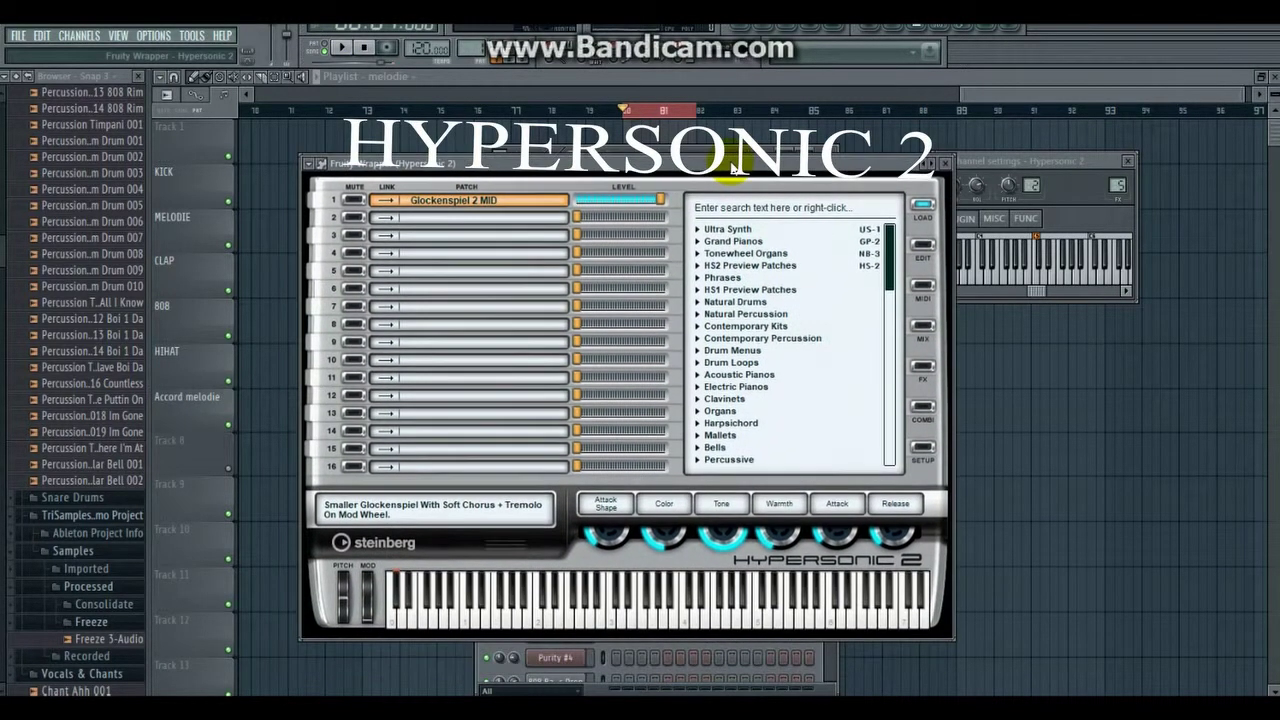
{"action": "left_click", "coordinate": [720, 438]}
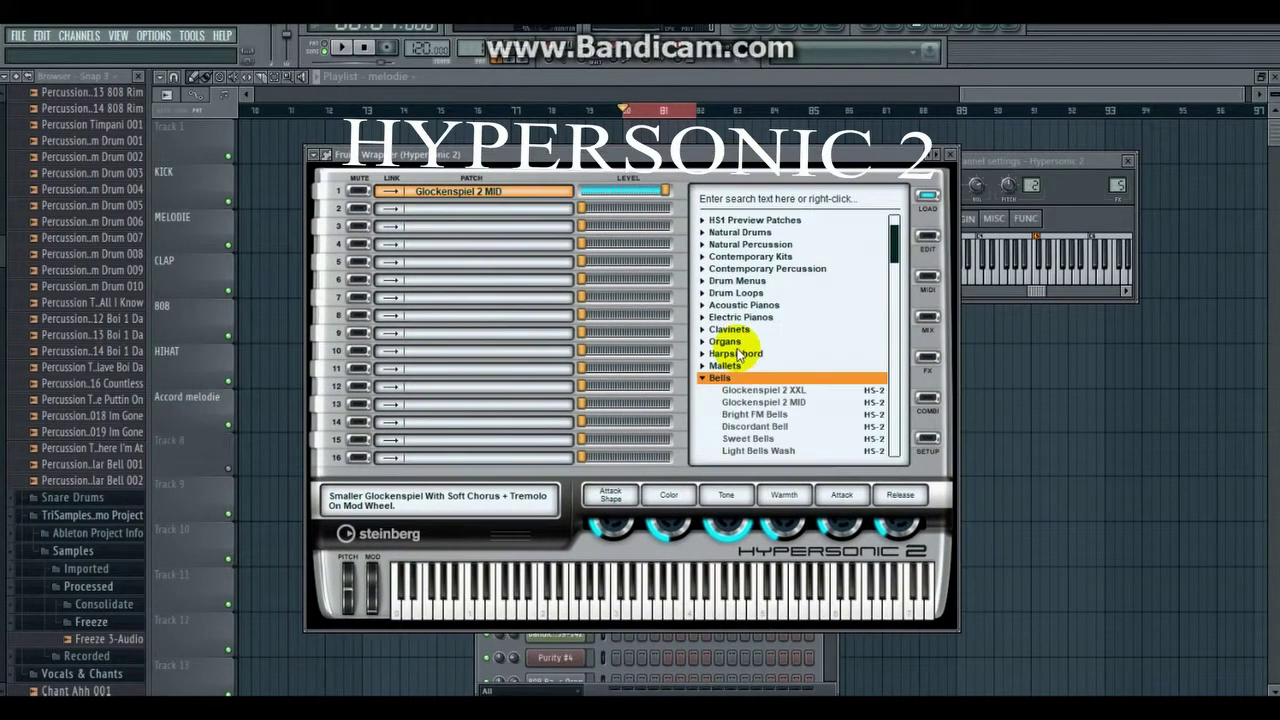
{"action": "left_click", "coordinate": [788, 404]}
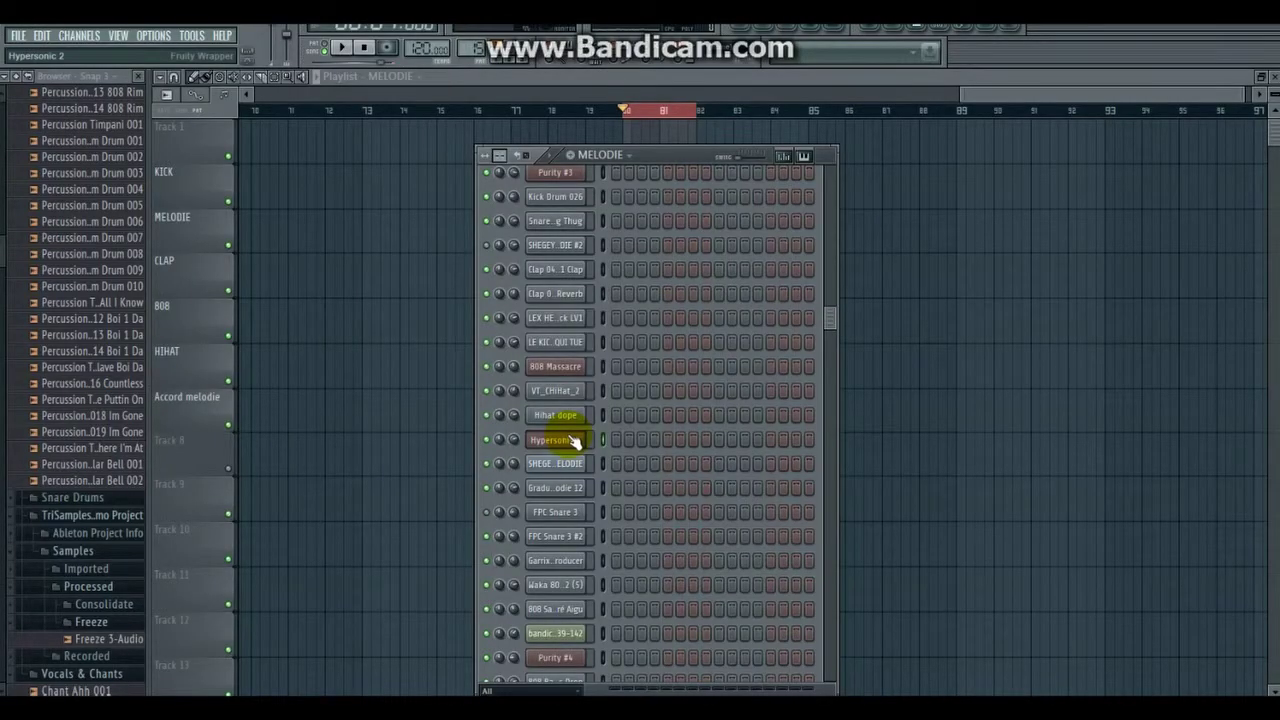
Step: Open the Hypersonic 2 channel's piano roll and draw short G5, C5 and D#5 notes in the first half of bar 1
{"action": "right_click", "coordinate": [570, 442]}
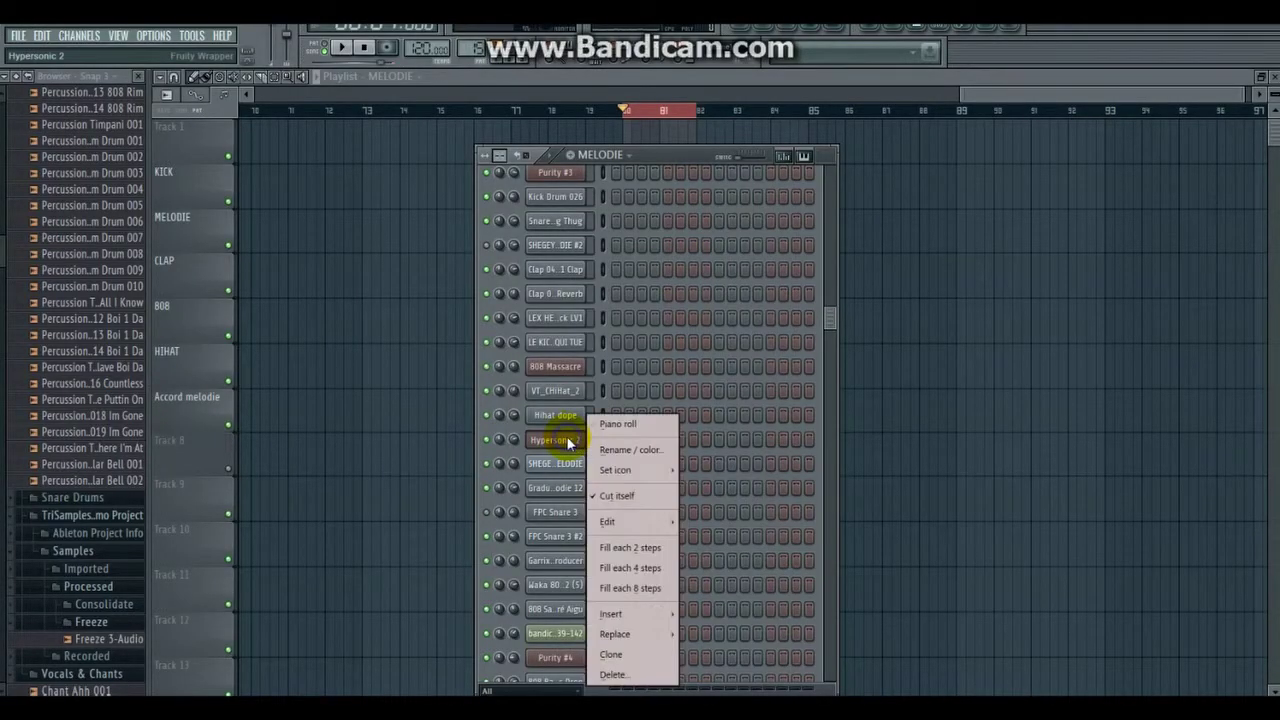
{"action": "left_click", "coordinate": [610, 424]}
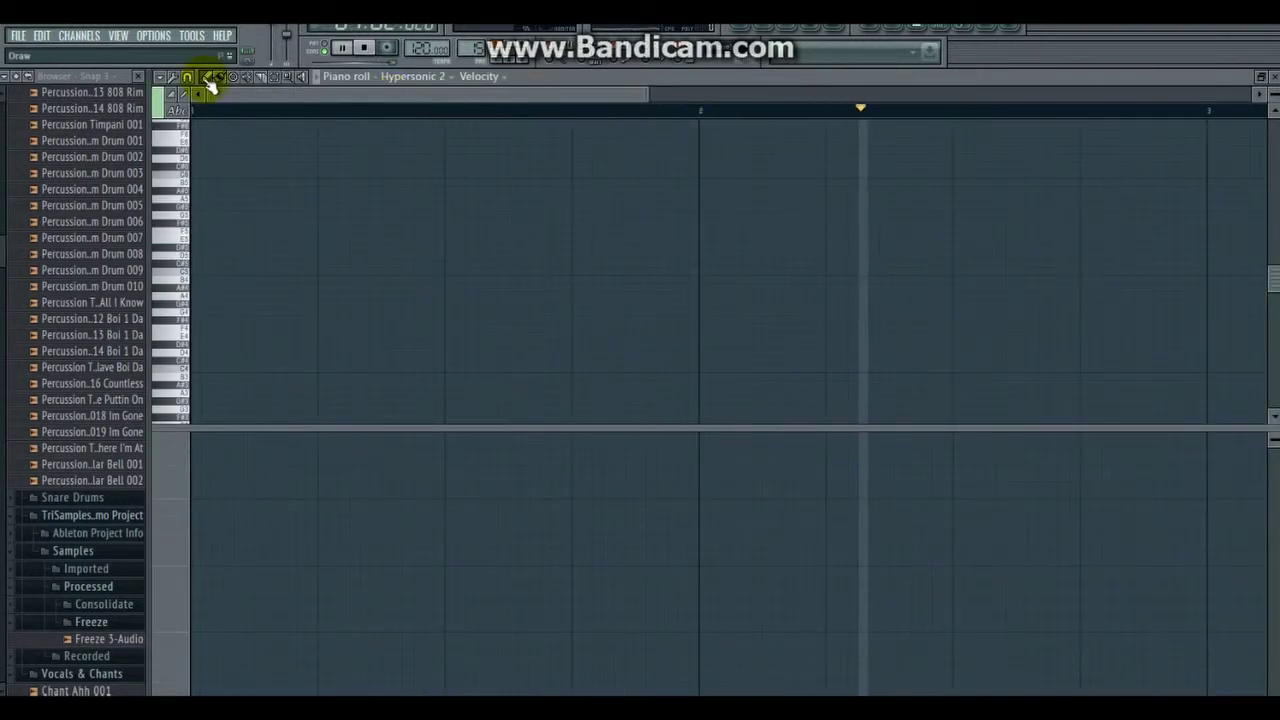
{"action": "left_click", "coordinate": [192, 214]}
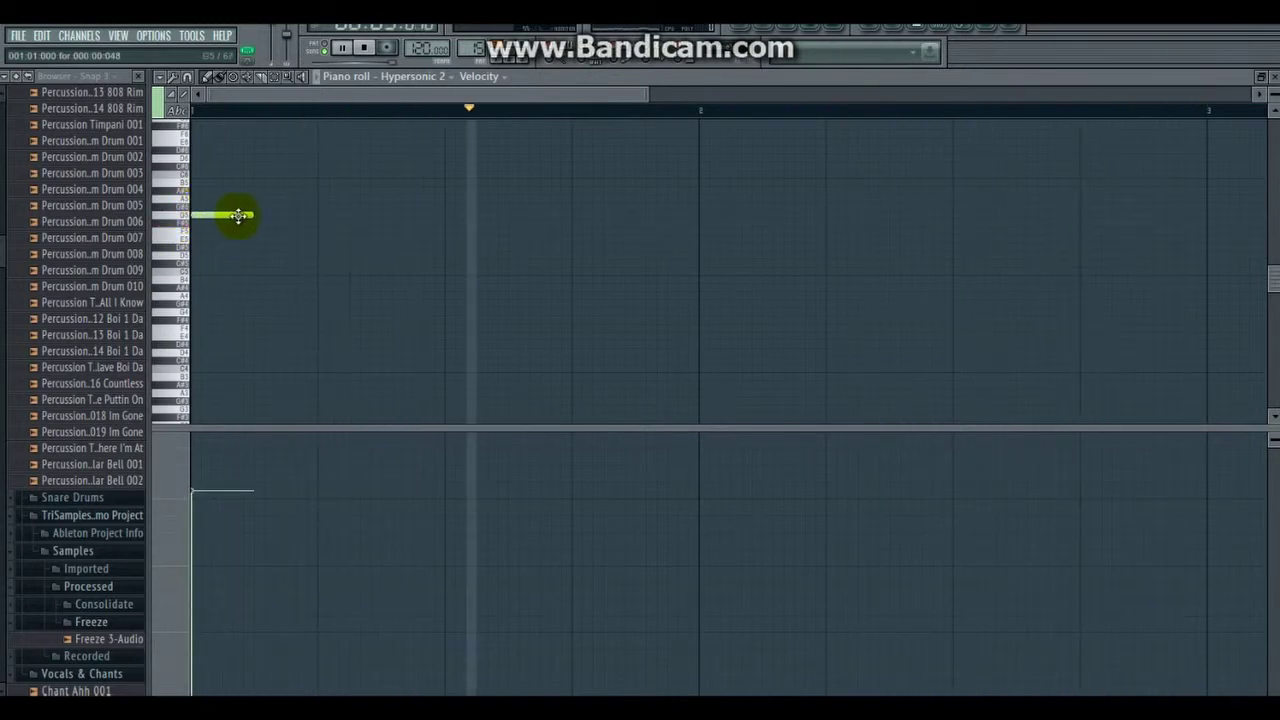
{"action": "left_click_drag", "start_coordinate": [252, 214], "coordinate": [245, 214]}
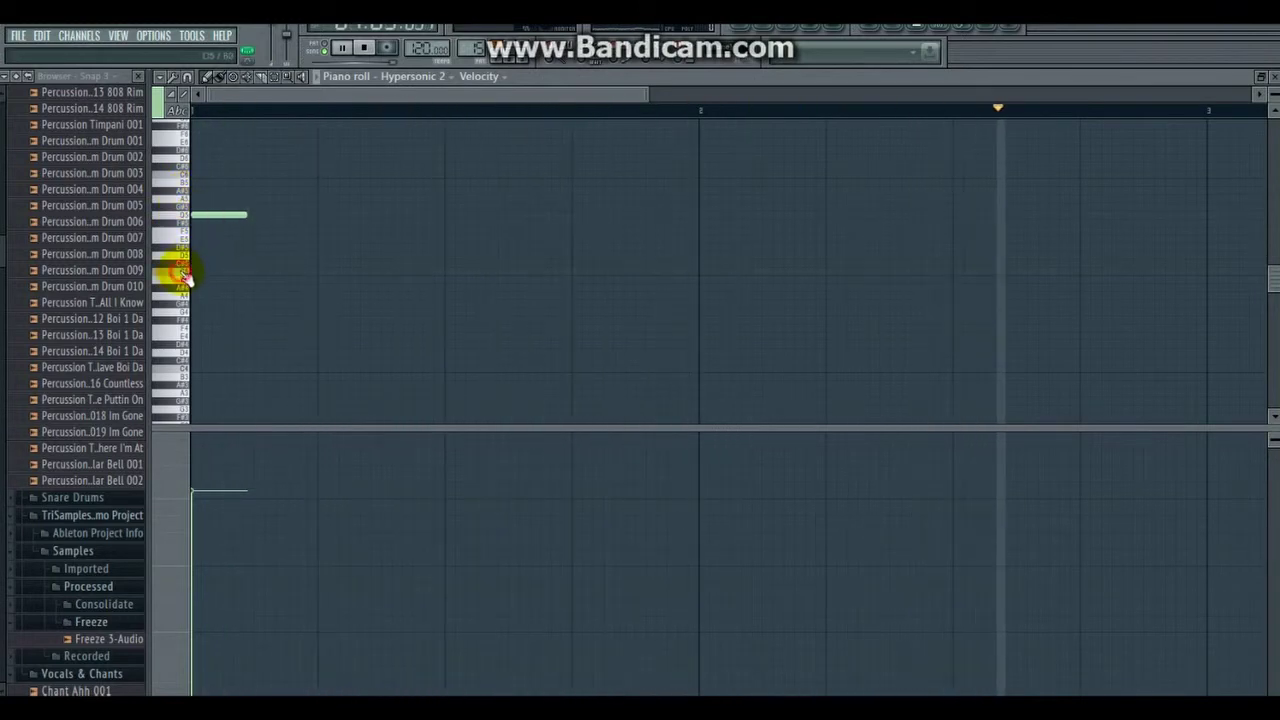
{"action": "mouse_move", "coordinate": [322, 272]}
{"action": "left_mouse_down"}
{"action": "mouse_move", "coordinate": [265, 274]}
{"action": "mouse_move", "coordinate": [300, 271]}
{"action": "left_mouse_up"}
{"action": "left_click_drag", "start_coordinate": [388, 246], "coordinate": [366, 246]}
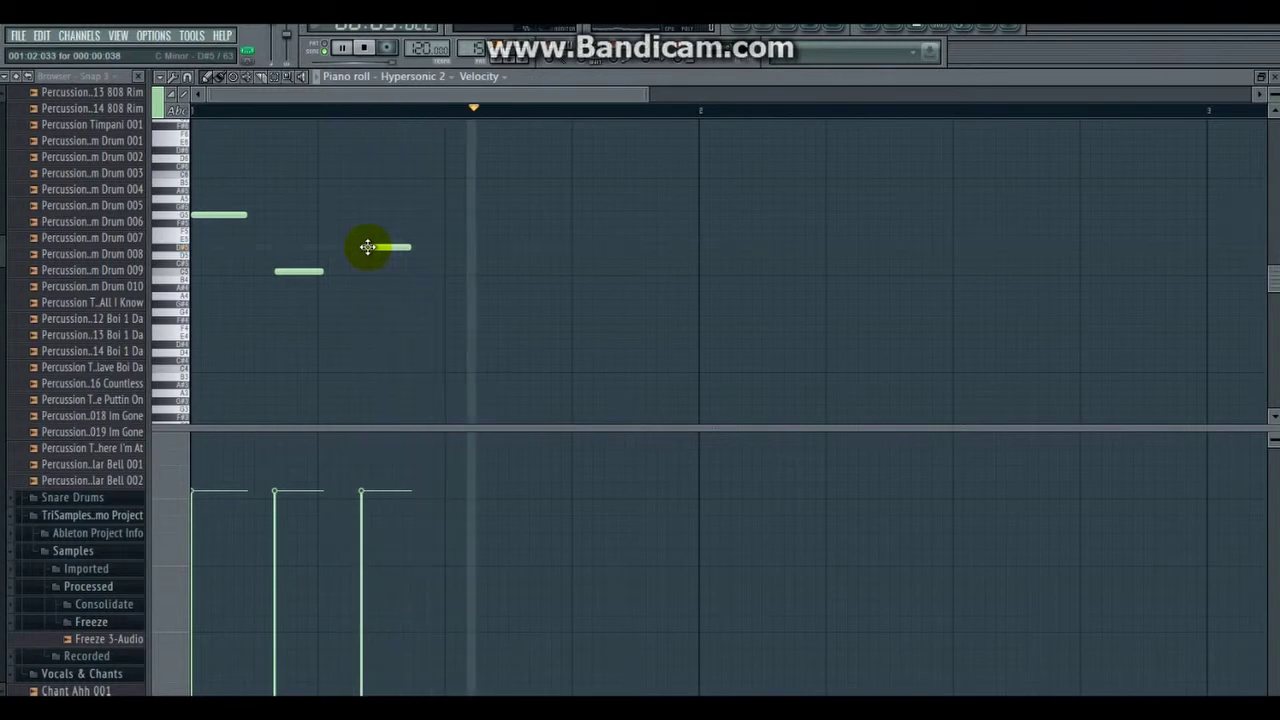
Step: Continue the melody in the second half of bar 1 with short G#5, G5 and D5 notes
{"action": "left_click", "coordinate": [455, 206]}
{"action": "left_click", "coordinate": [537, 212]}
{"action": "left_click_drag", "start_coordinate": [537, 212], "coordinate": [565, 214]}
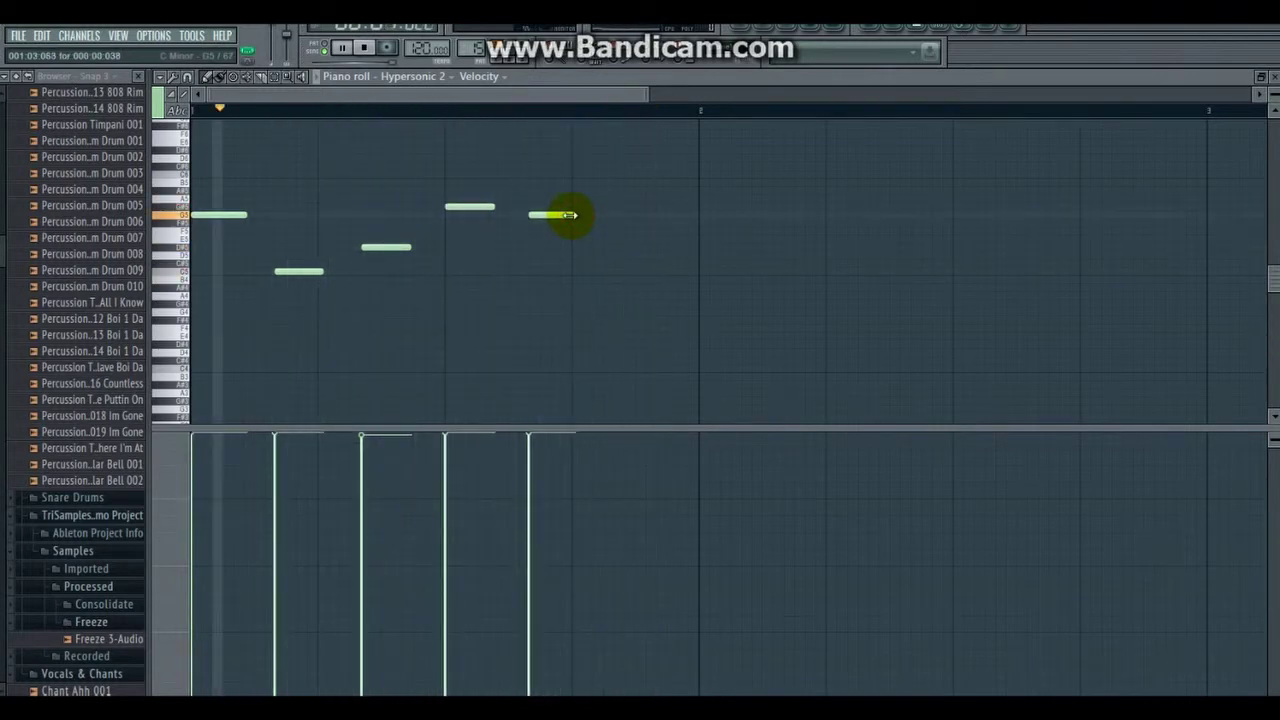
{"action": "left_click", "coordinate": [610, 264]}
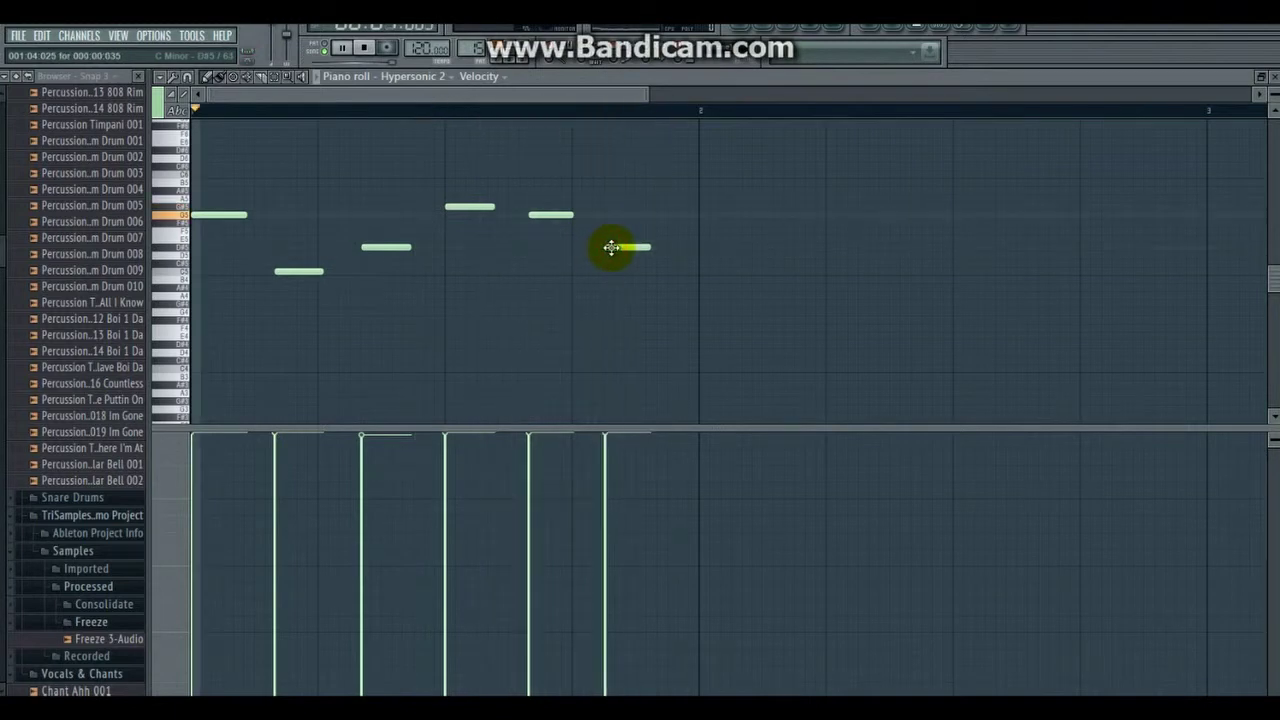
{"action": "left_click_drag", "start_coordinate": [615, 267], "coordinate": [625, 252]}
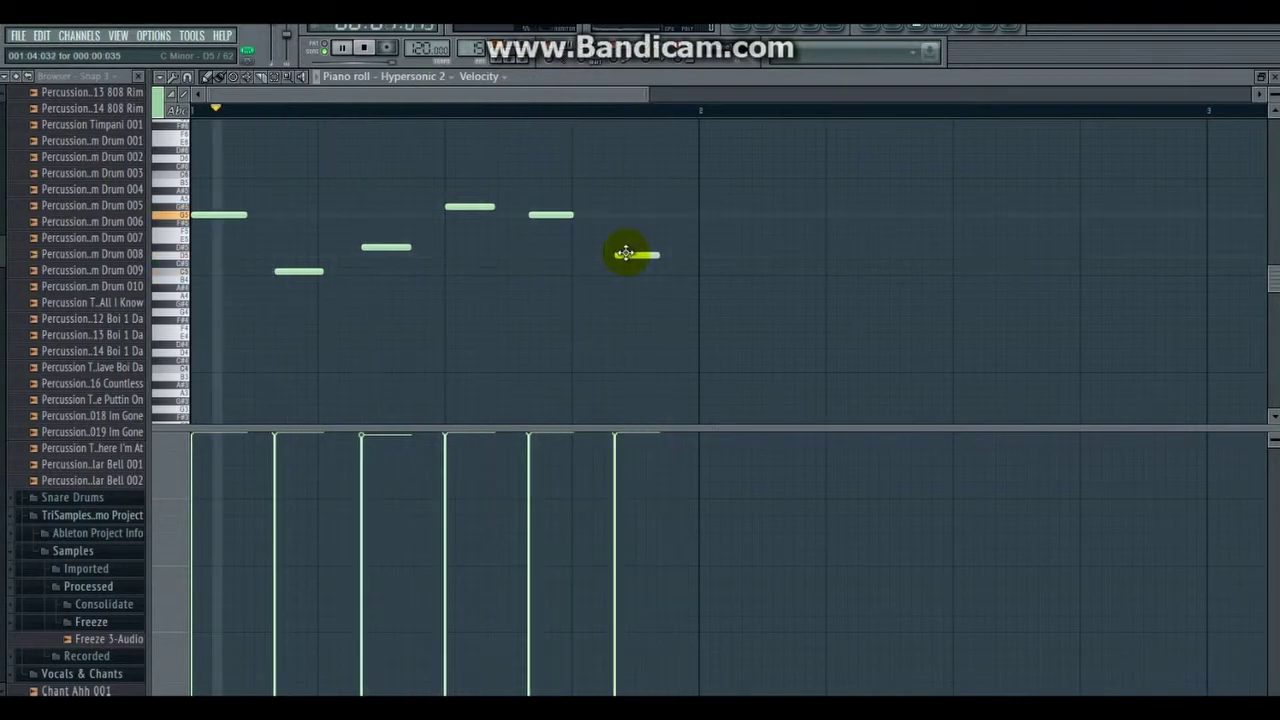
Step: Duplicate all six melody notes so the copy starts at bar 2, and play the pattern
{"action": "key", "text": "space"}
{"action": "left_click_drag", "start_coordinate": [171, 189], "coordinate": [197, 287]}
{"action": "left_click", "coordinate": [163, 84]}
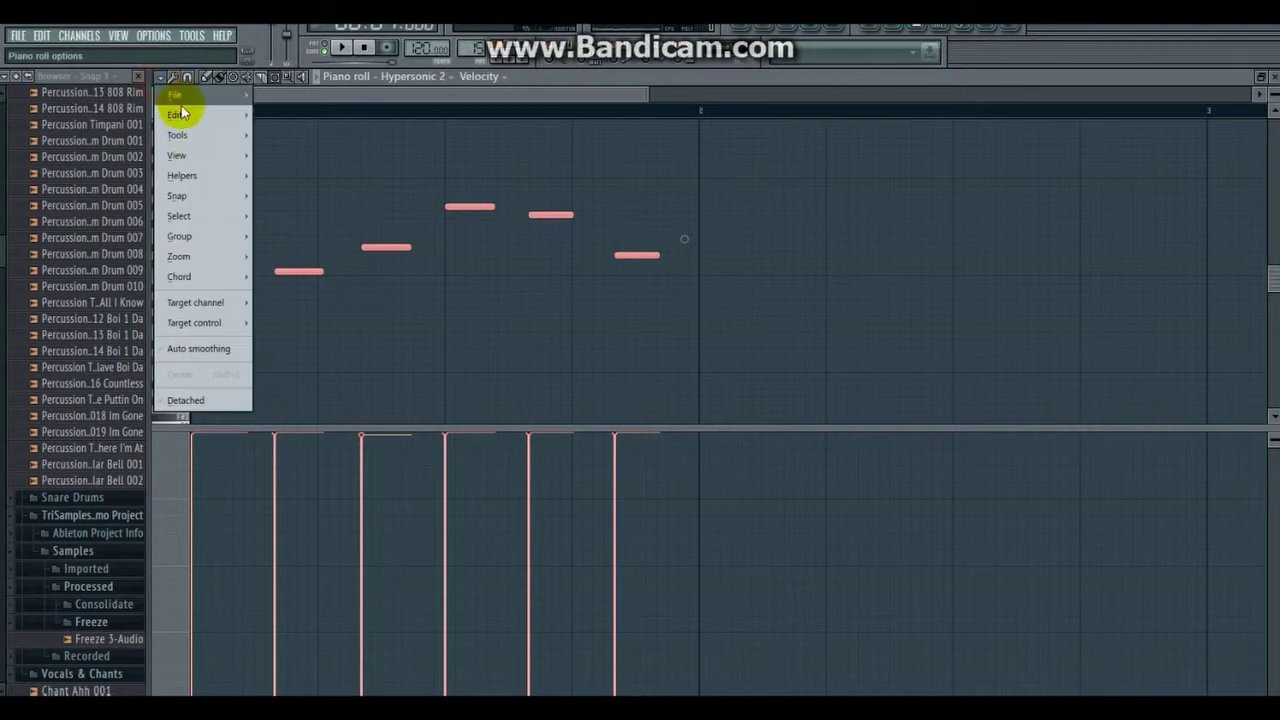
{"action": "mouse_move", "coordinate": [180, 110]}
{"action": "left_click", "coordinate": [371, 172]}
{"action": "left_click_drag", "start_coordinate": [670, 214], "coordinate": [709, 214]}
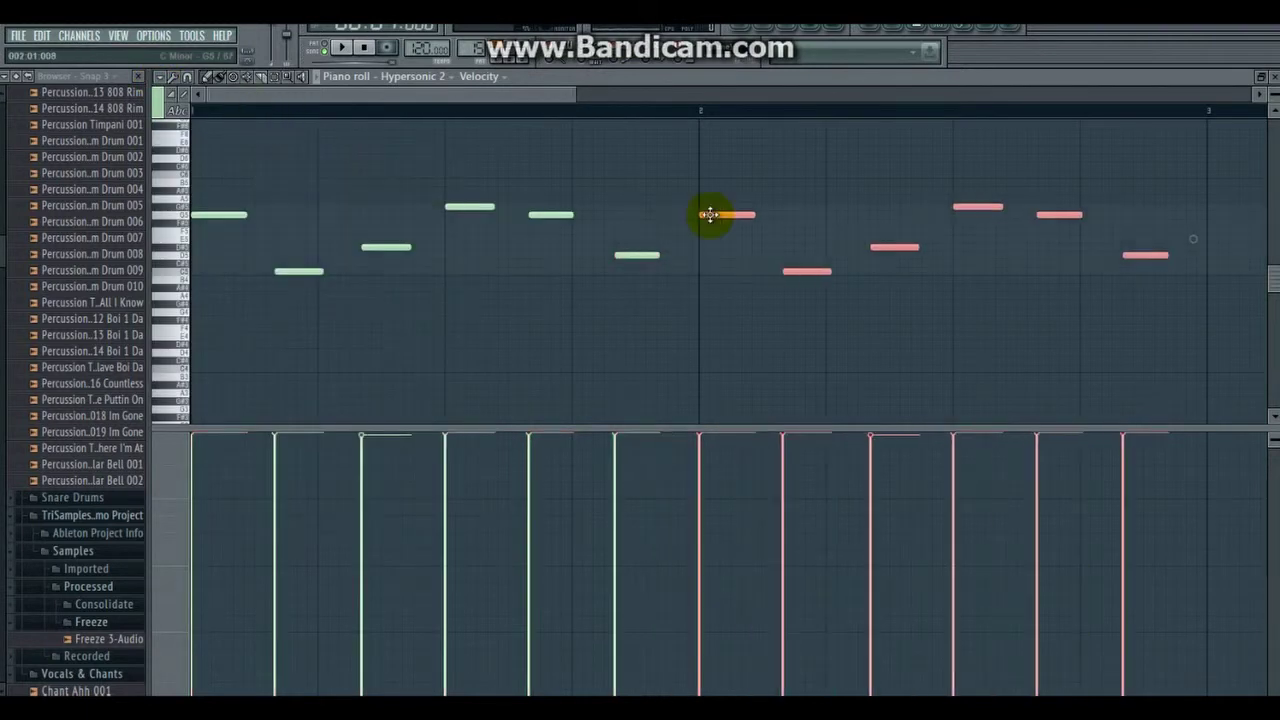
{"action": "key", "text": "space"}
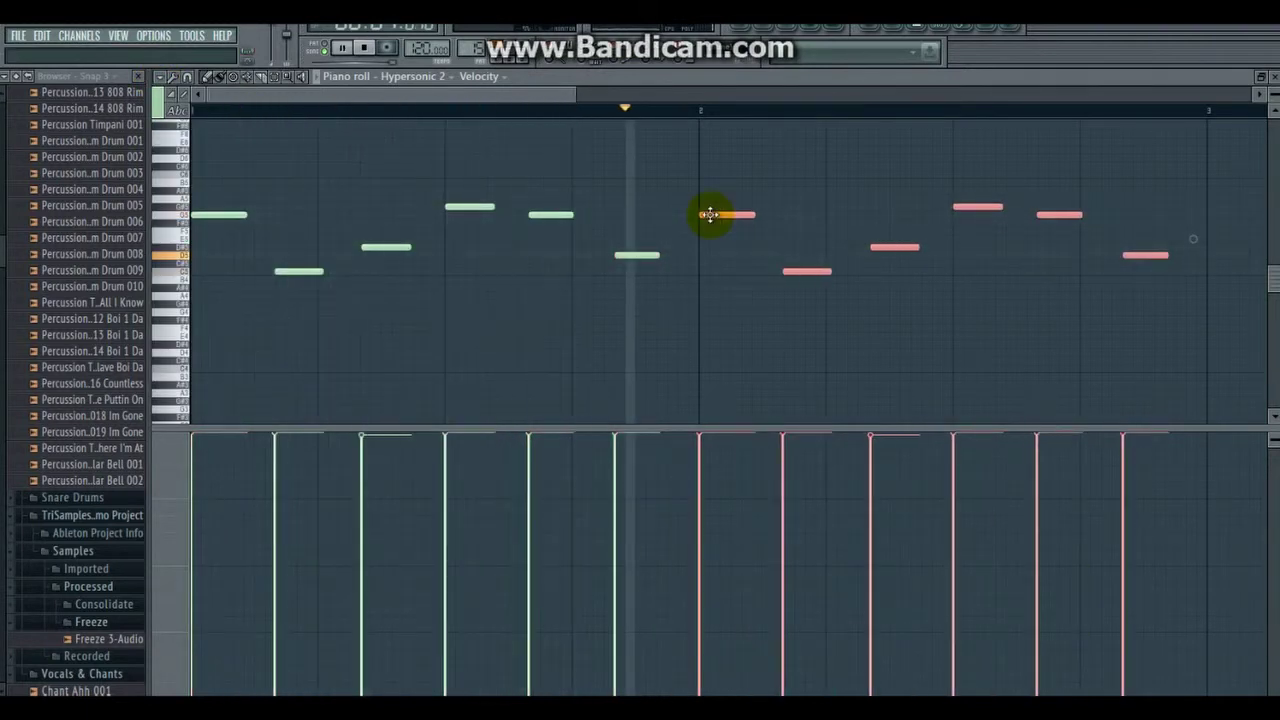
Step: Return to the playlist, select bars 80 to 82 around the MELODIE clip and listen to the loop
{"action": "left_click", "coordinate": [743, 30]}
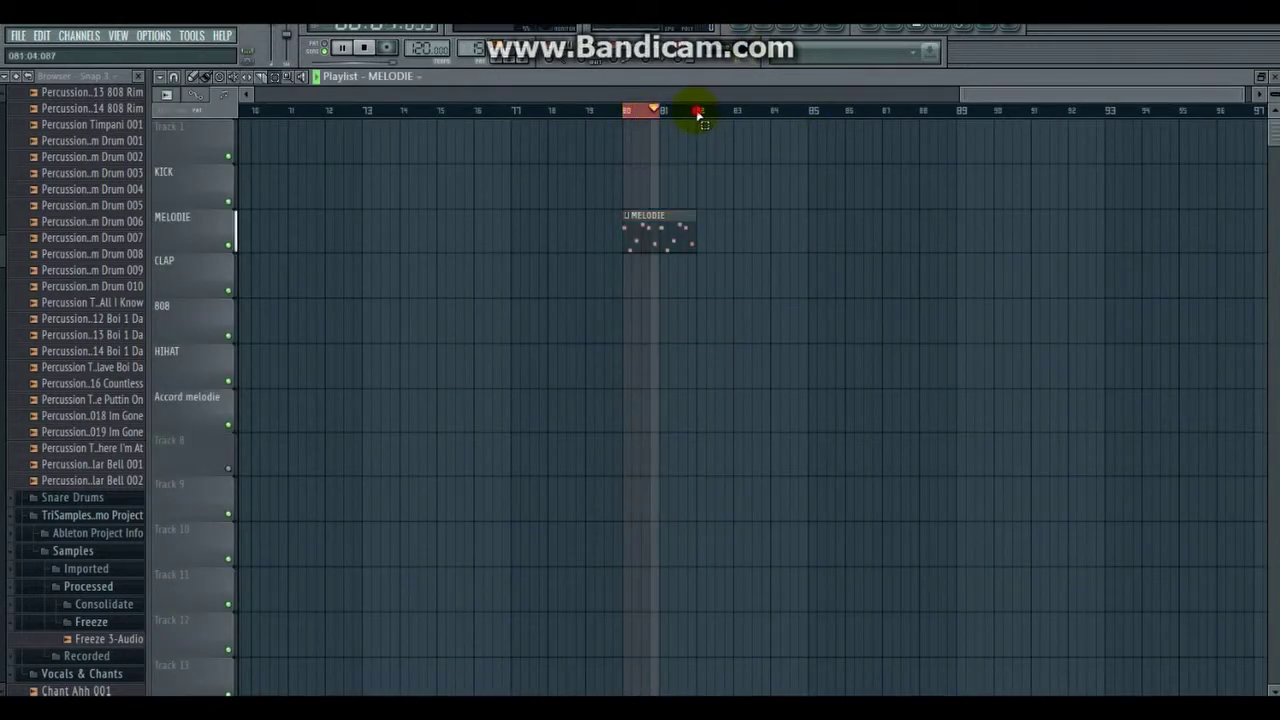
{"action": "left_click_drag", "start_coordinate": [694, 110], "coordinate": [621, 112]}
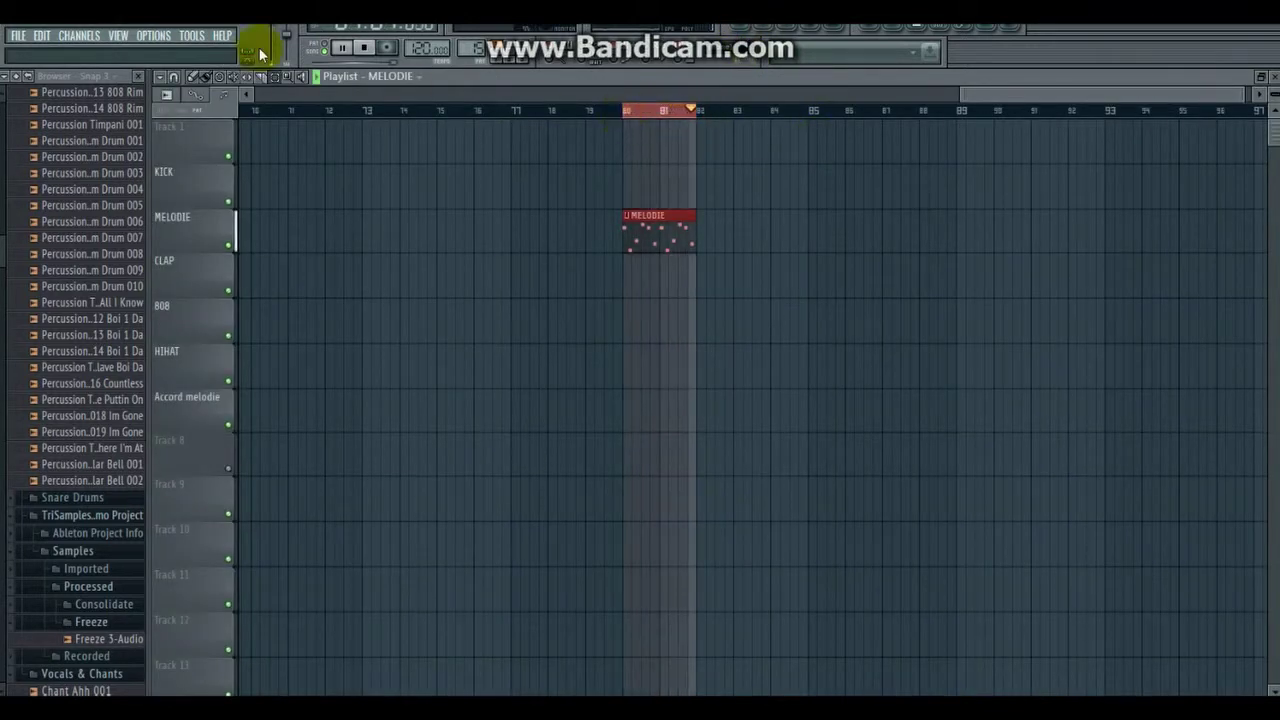
{"action": "key", "text": "space"}
Step: Open the mixer and examine the Fruity Reeverb 2 settings on the Hypersonic 2 track
{"action": "key", "text": "F9"}
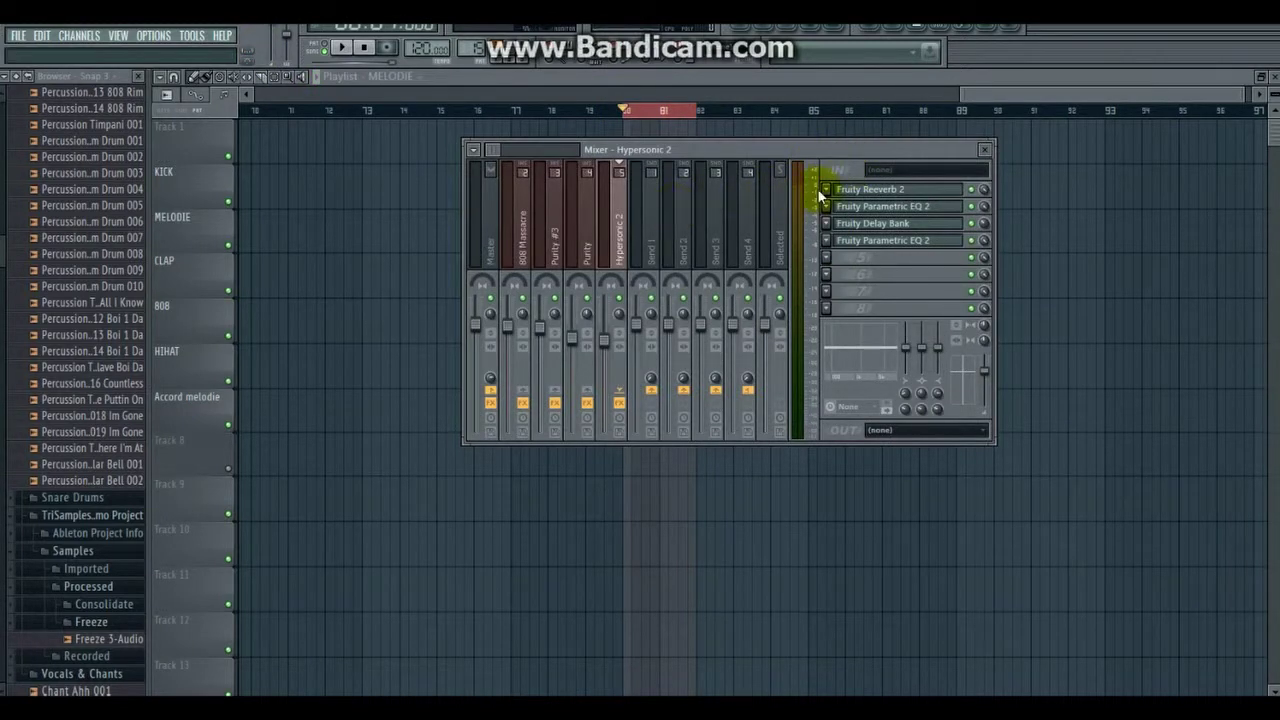
{"action": "left_click", "coordinate": [897, 193]}
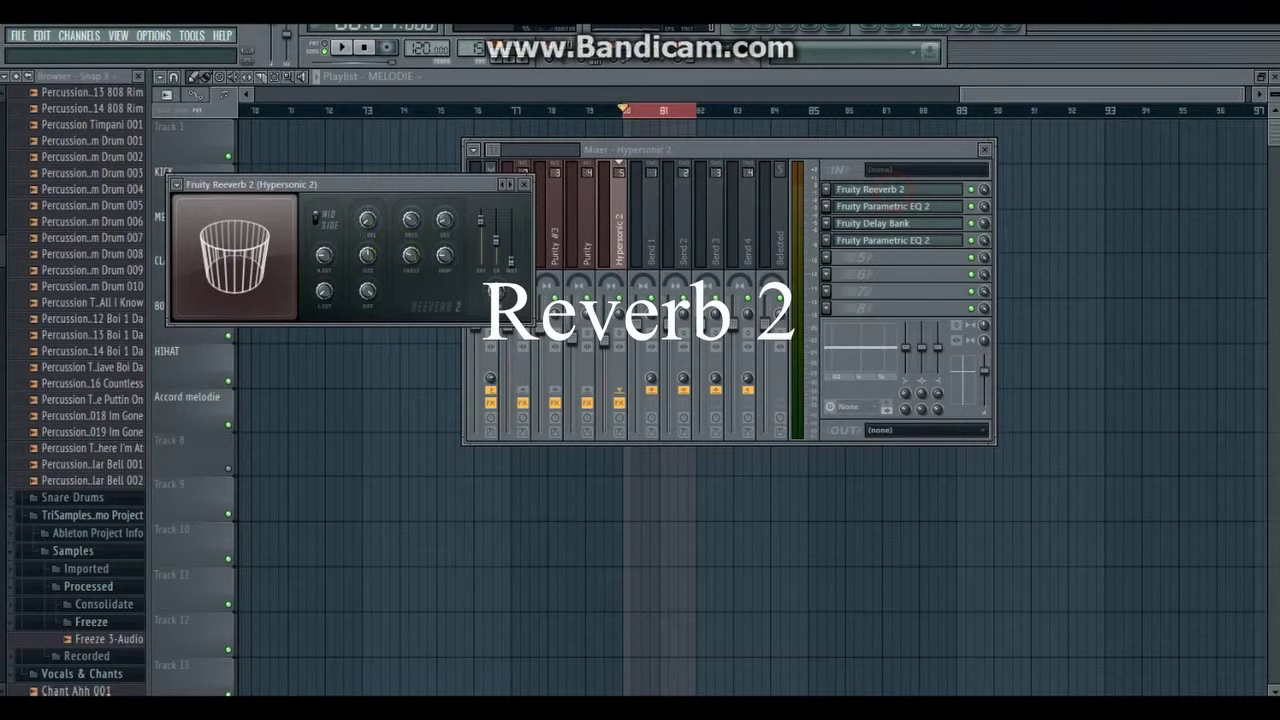
{"action": "left_click", "coordinate": [523, 184]}
Step: Open the Fruity Parametric EQ 2 in slot 2 of the Hypersonic 2 track and load its 40Hz + 18kHz cut preset
{"action": "left_click", "coordinate": [905, 207]}
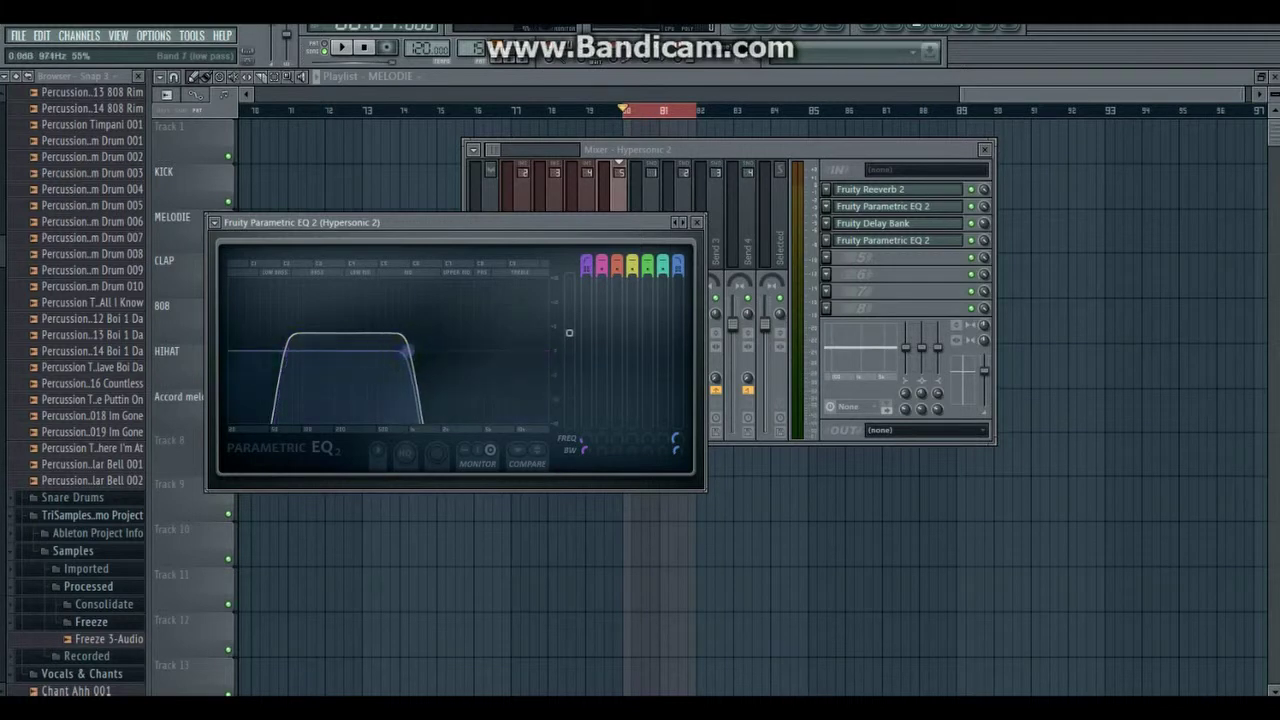
{"action": "left_click", "coordinate": [575, 322]}
{"action": "left_click", "coordinate": [676, 226]}
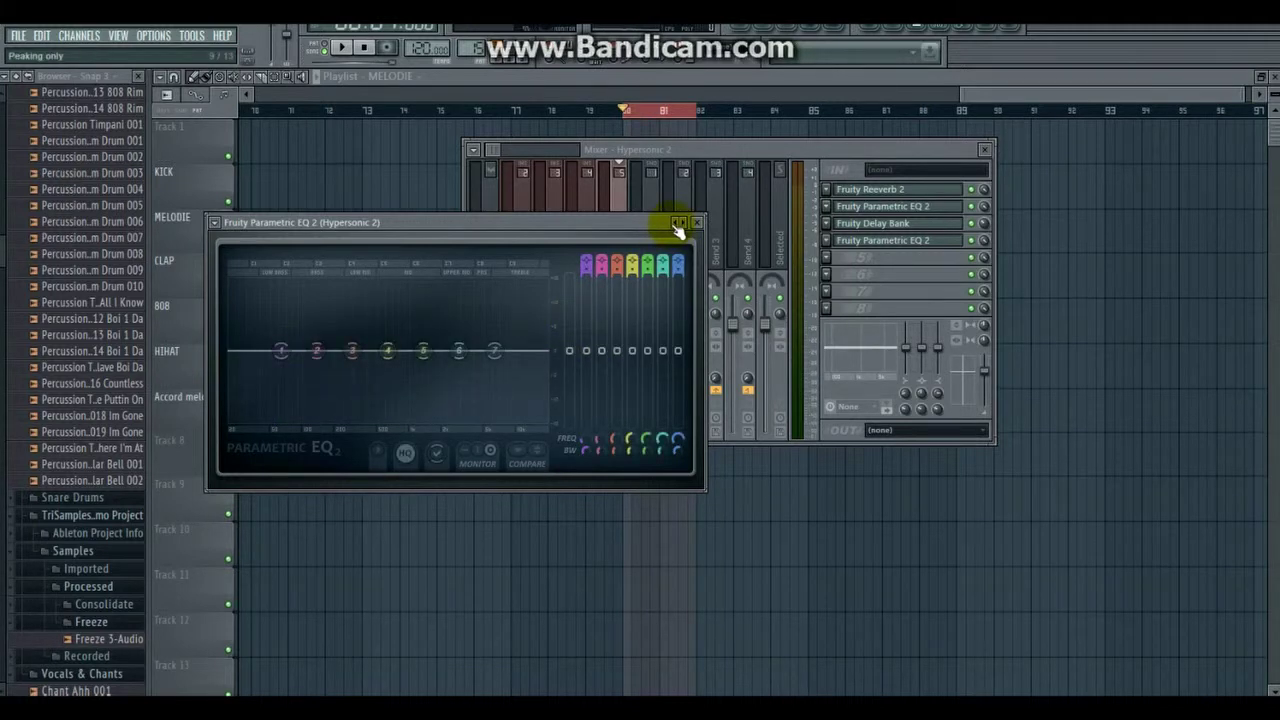
{"action": "left_click", "coordinate": [676, 226]}
{"action": "left_click", "coordinate": [676, 226]}
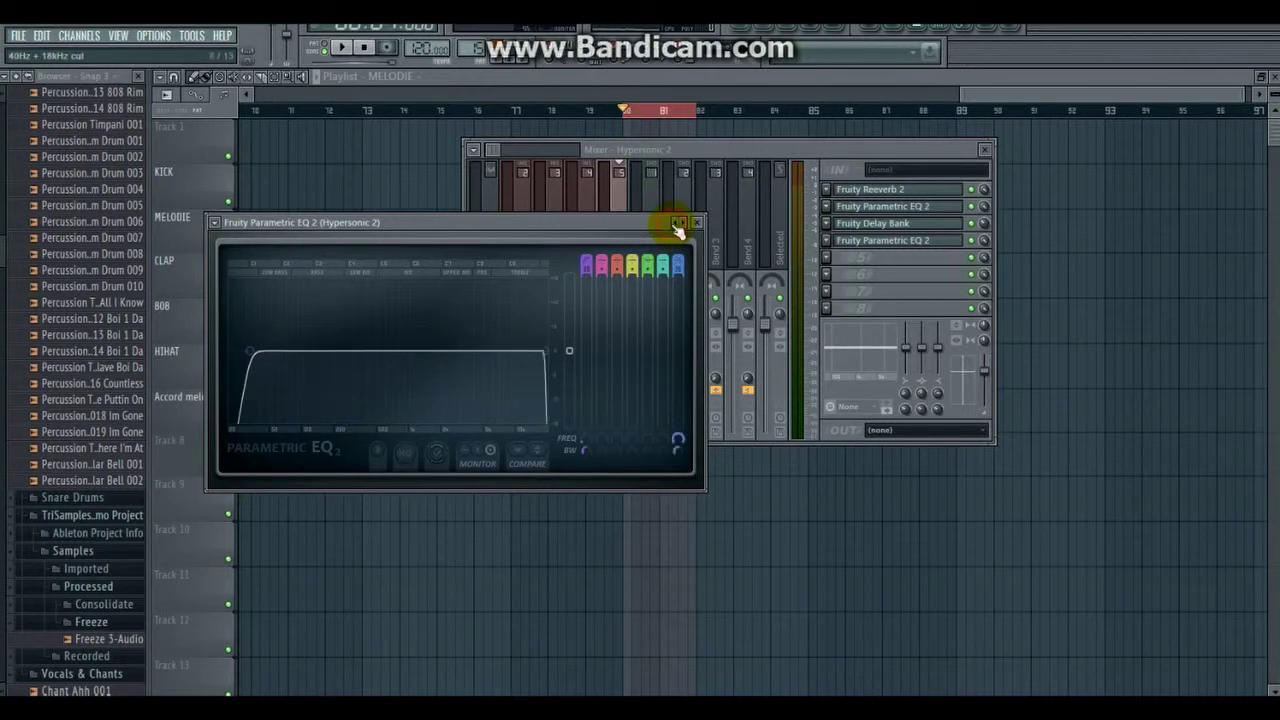
Step: Narrow the EQ band during playback by lowering the low-pass to about 1.1 kHz and raising the high-pass cutoff
{"action": "left_click_drag", "start_coordinate": [554, 364], "coordinate": [455, 352]}
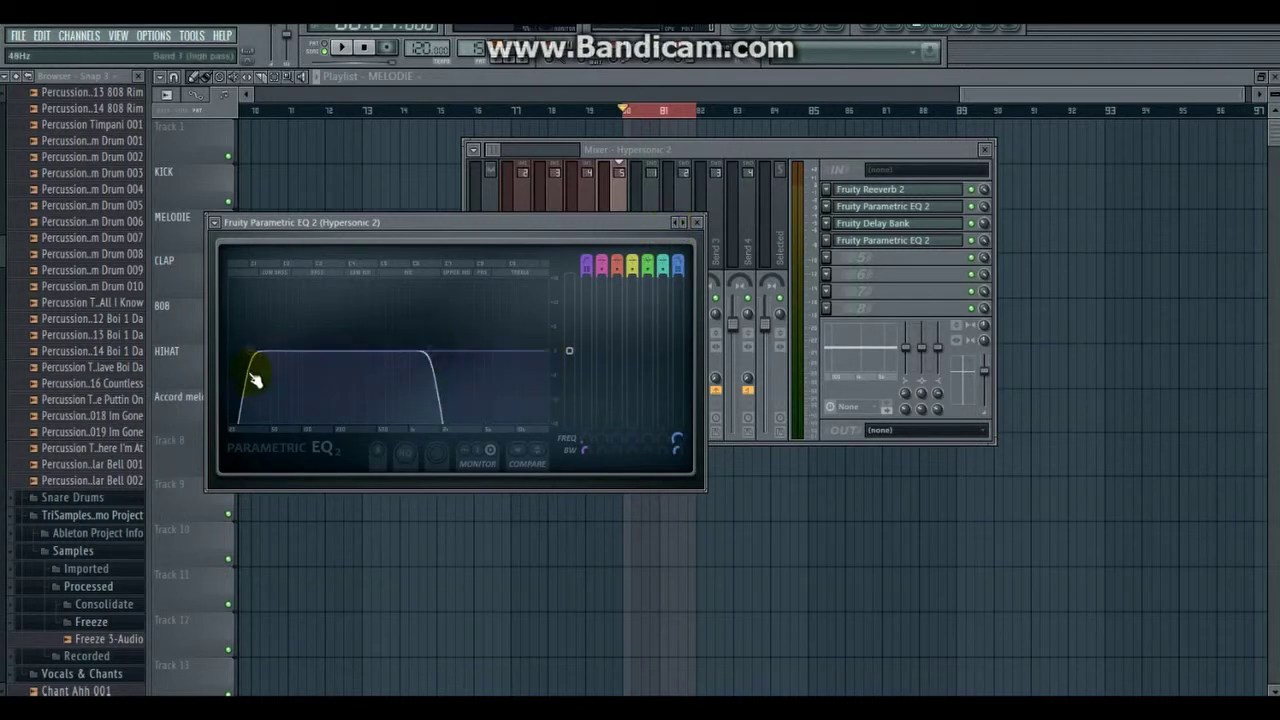
{"action": "left_click_drag", "start_coordinate": [263, 350], "coordinate": [291, 355]}
{"action": "key", "text": "space"}
{"action": "left_click_drag", "start_coordinate": [430, 355], "coordinate": [414, 357]}
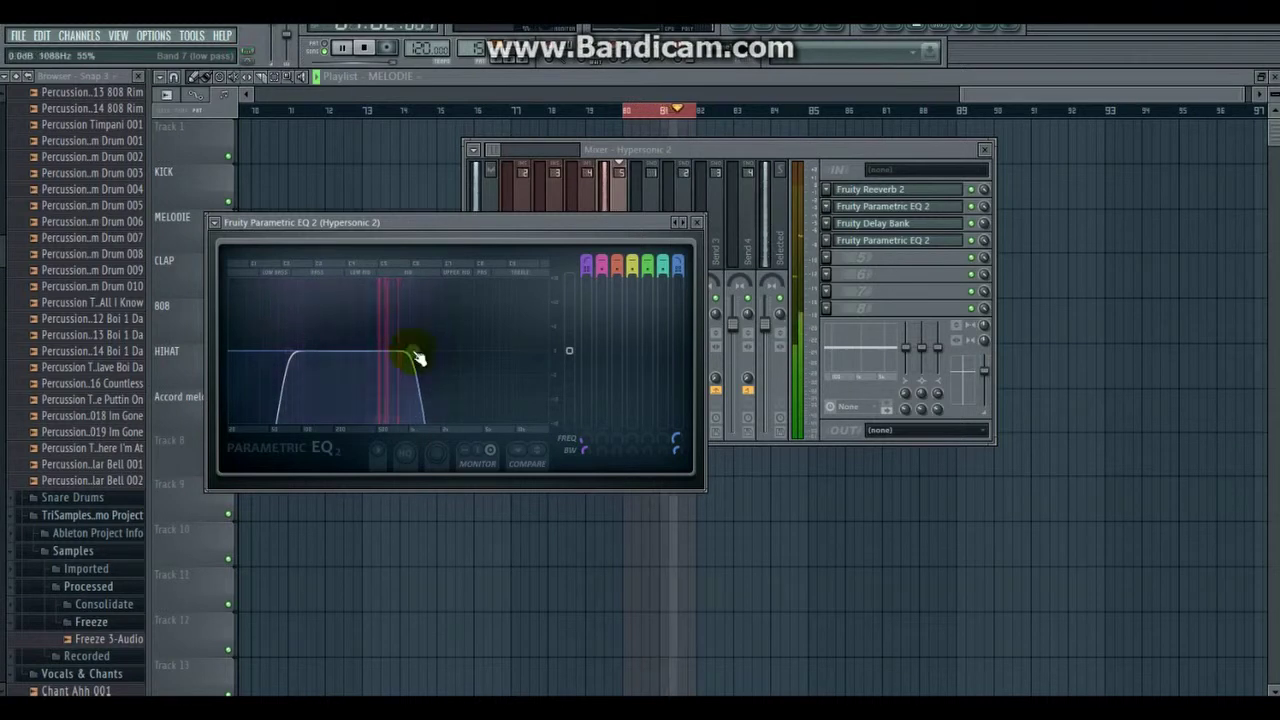
{"action": "mouse_move", "coordinate": [270, 360]}
{"action": "left_mouse_down"}
{"action": "mouse_move", "coordinate": [330, 353]}
{"action": "mouse_move", "coordinate": [285, 352]}
{"action": "left_mouse_up"}
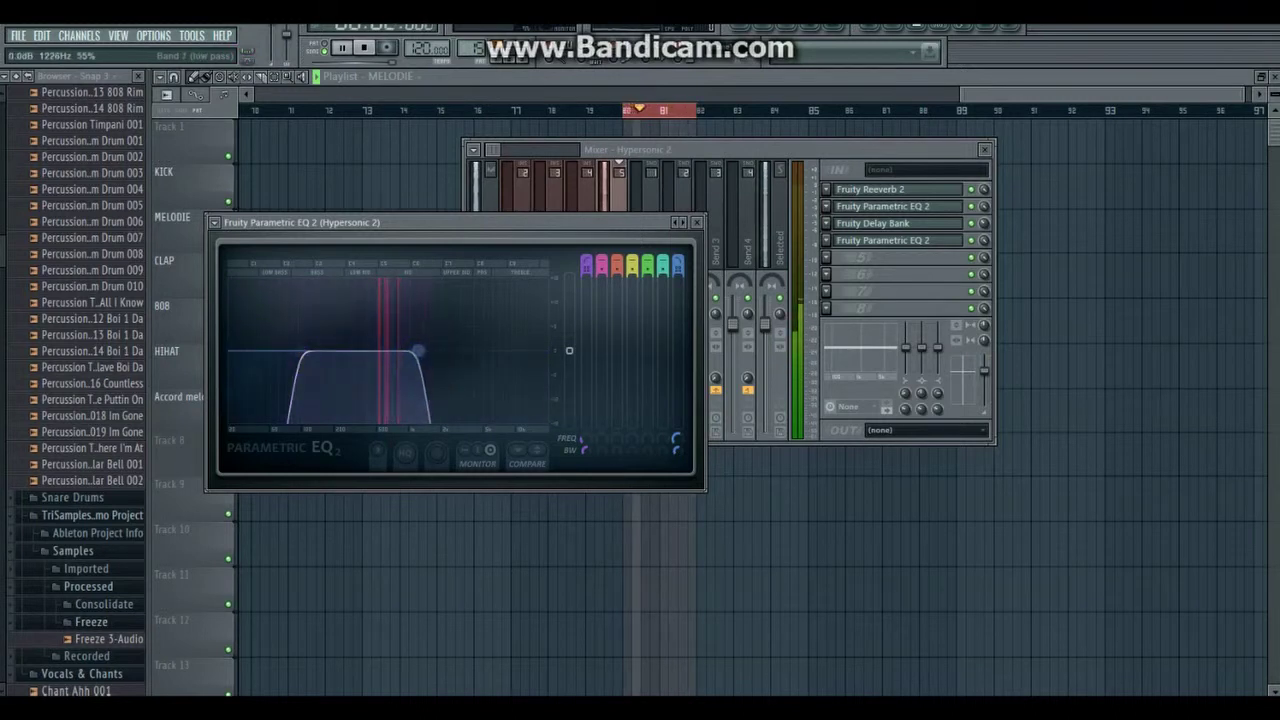
{"action": "left_click_drag", "start_coordinate": [418, 351], "coordinate": [411, 352]}
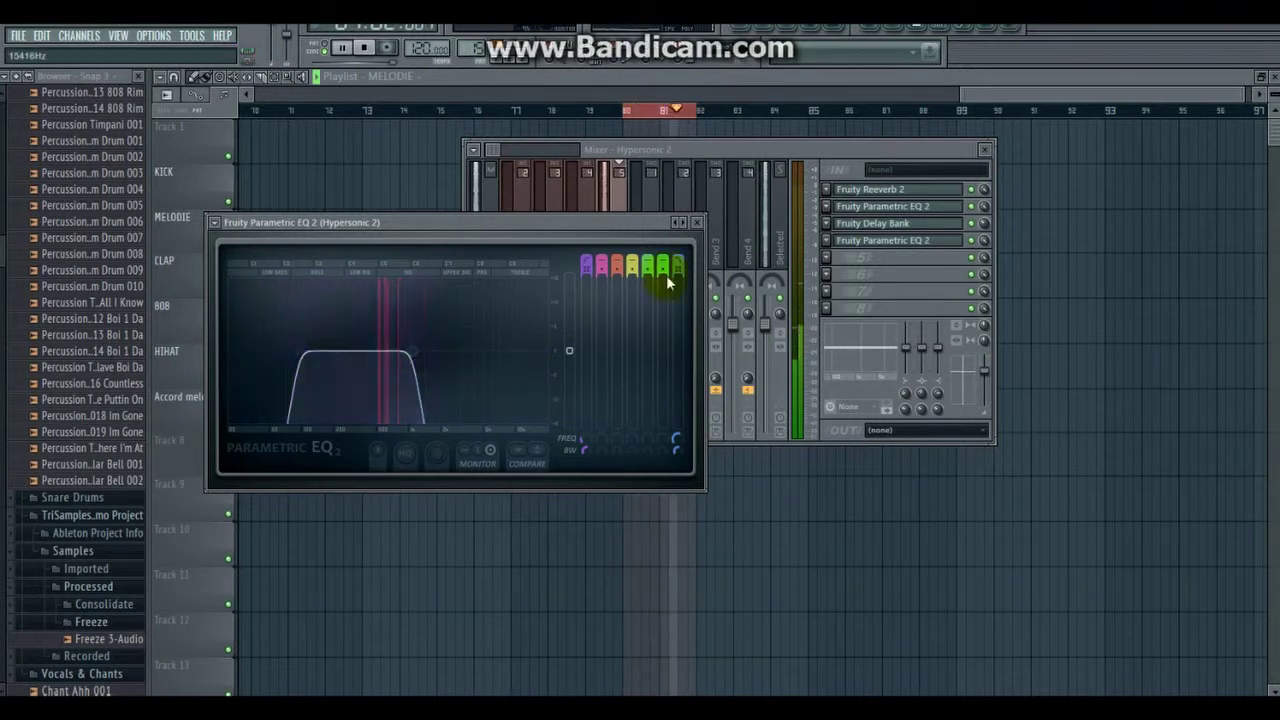
Step: Close the equalizer and examine the Fruity Delay Bank settings on the Hypersonic 2 track
{"action": "left_click", "coordinate": [703, 230]}
{"action": "left_click", "coordinate": [858, 223]}
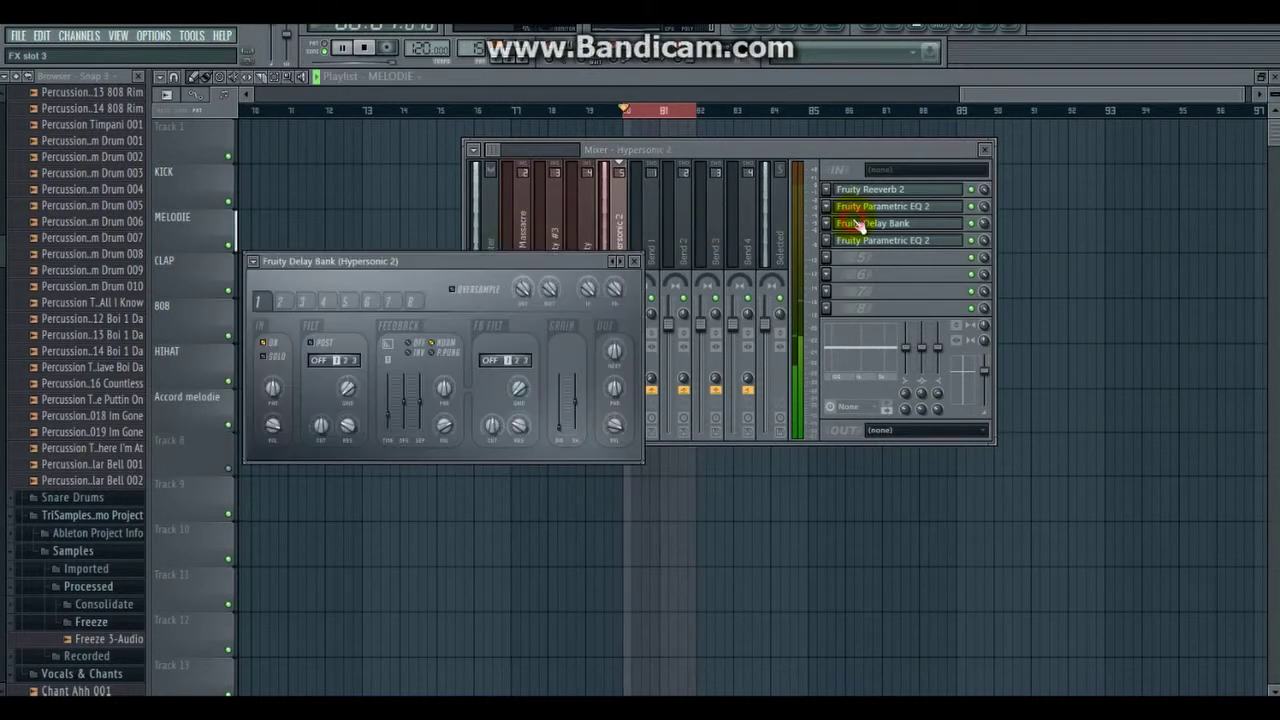
{"action": "left_click", "coordinate": [411, 350]}
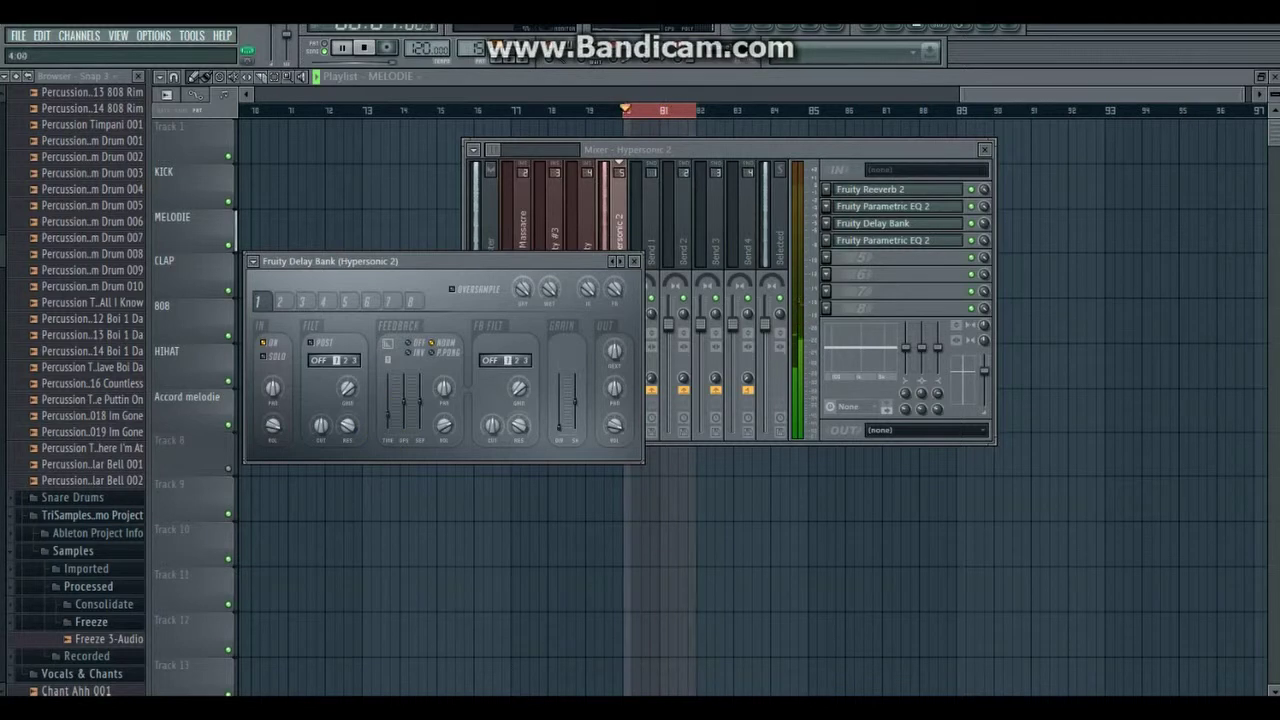
{"action": "left_click", "coordinate": [634, 261]}
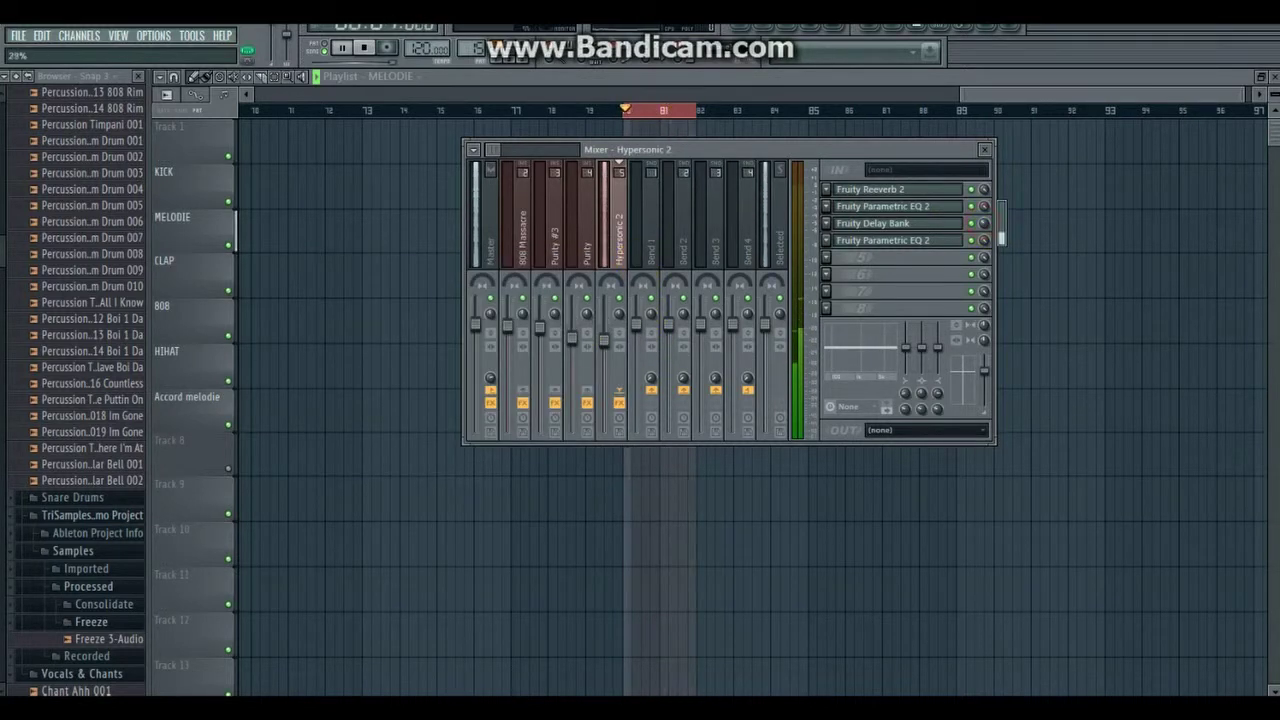
Step: Load the Default preset in the slot 4 Fruity Parametric EQ 2 and shift band 6 lower in frequency with a slight boost
{"action": "left_click", "coordinate": [915, 241]}
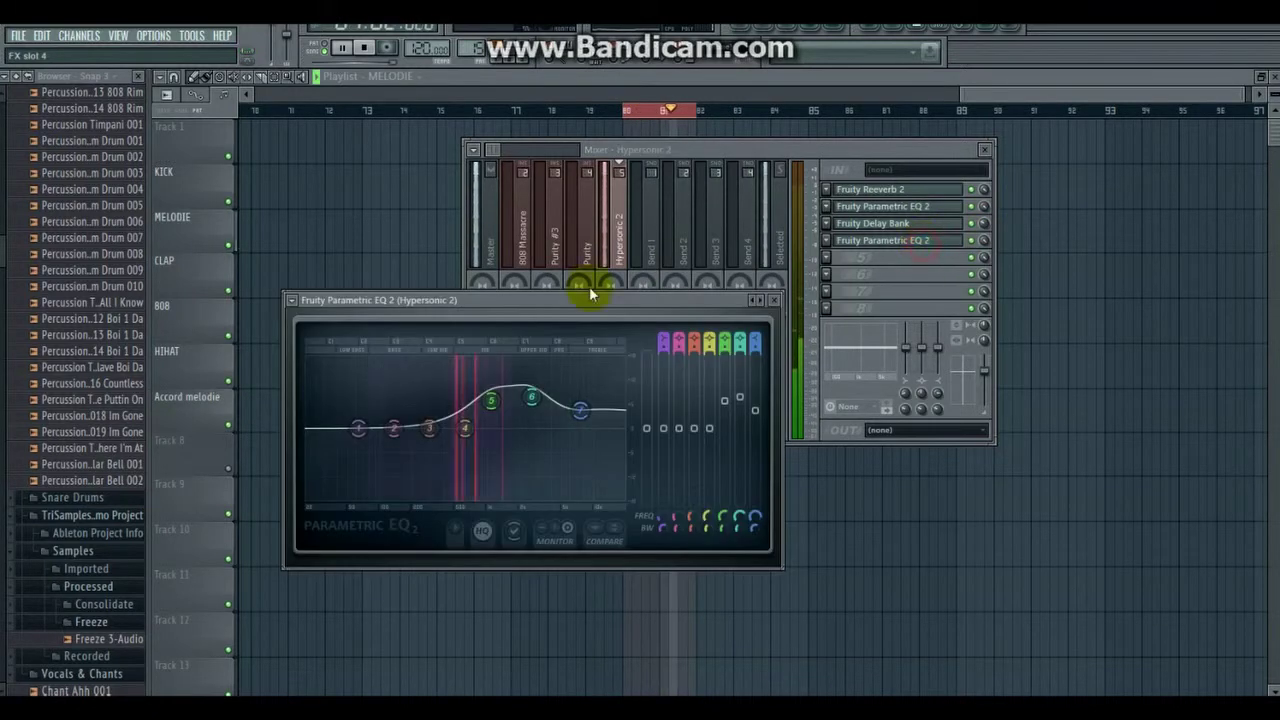
{"action": "left_click", "coordinate": [756, 302]}
{"action": "left_click", "coordinate": [757, 301]}
{"action": "left_click", "coordinate": [750, 301]}
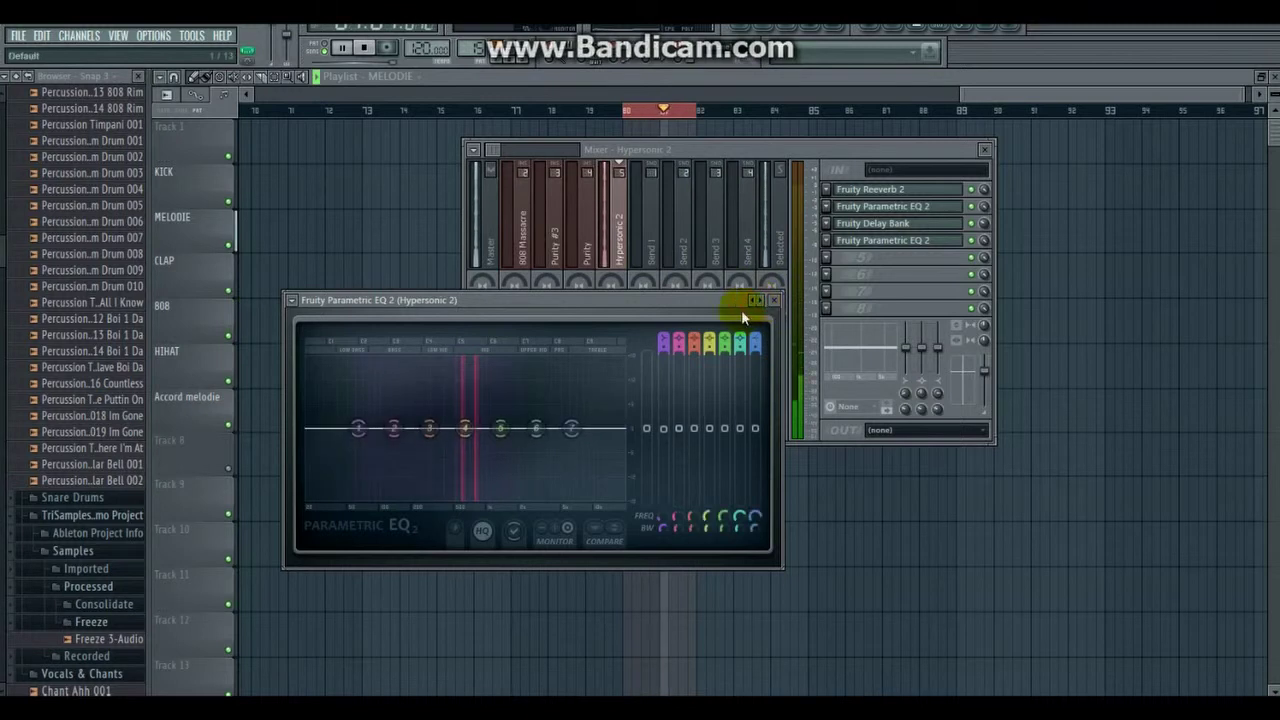
{"action": "mouse_move", "coordinate": [540, 428]}
{"action": "left_click_drag", "start_coordinate": [540, 428], "coordinate": [486, 414]}
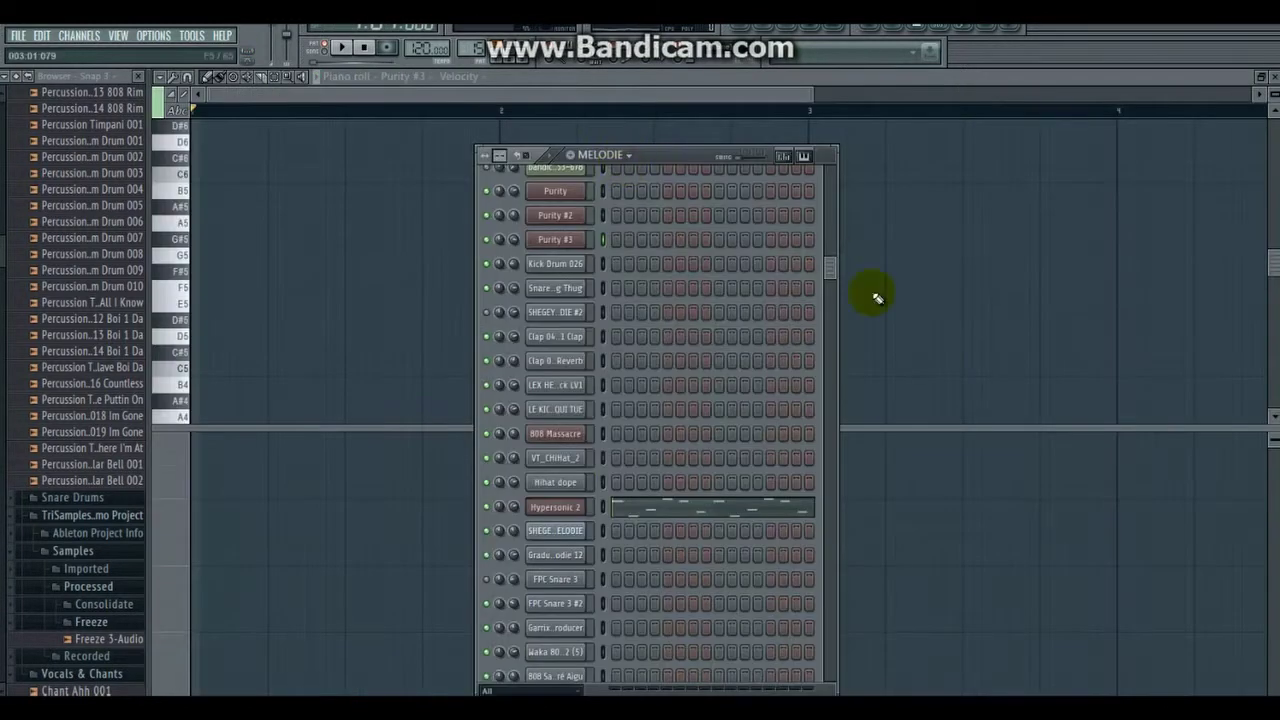
Step: Open the Purity #3 instrument and review its Fantasia preset in the GM Normal category
{"action": "scroll", "coordinate": [830, 272], "scroll_direction": "up", "scroll_amount": 1}
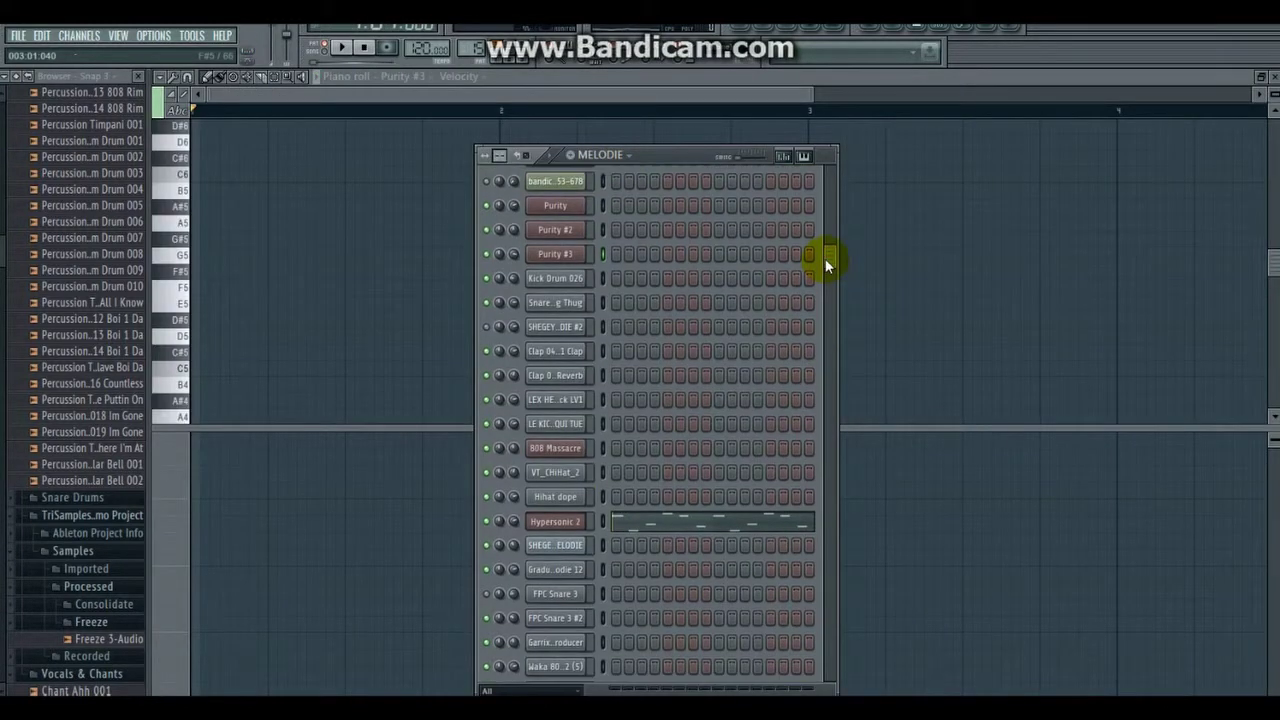
{"action": "left_click", "coordinate": [573, 257]}
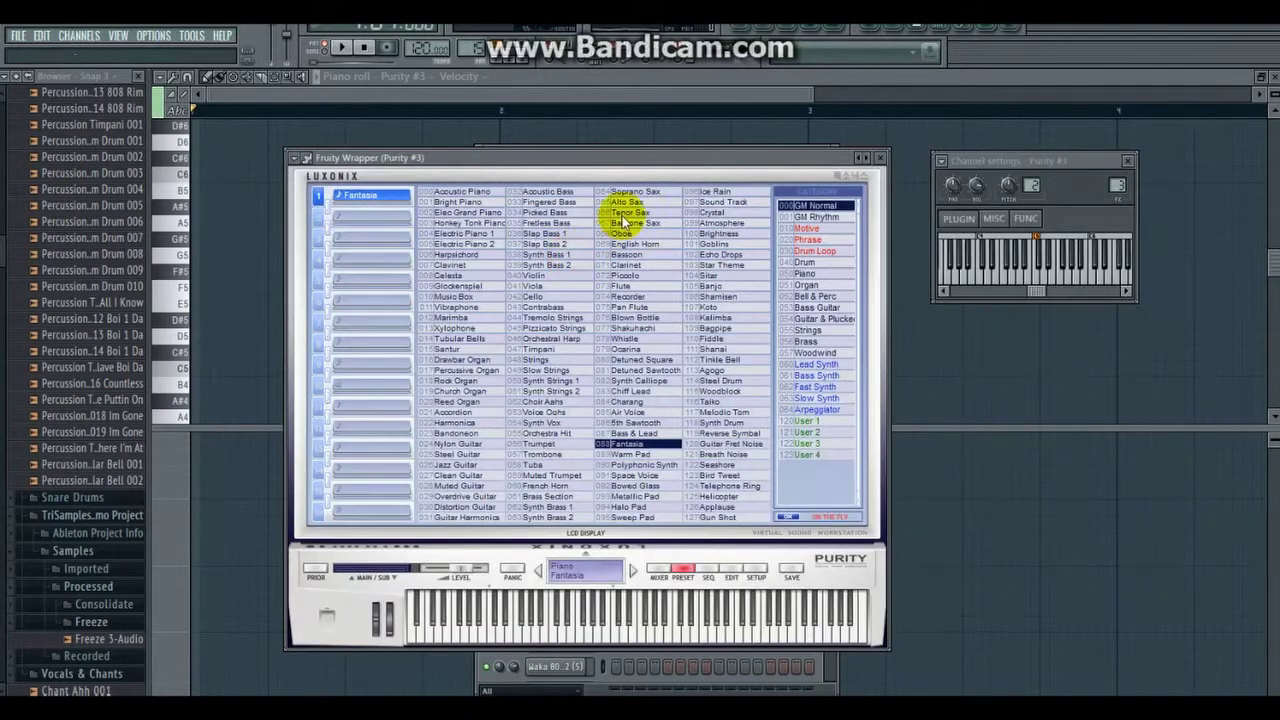
{"action": "left_click_drag", "start_coordinate": [620, 165], "coordinate": [627, 185]}
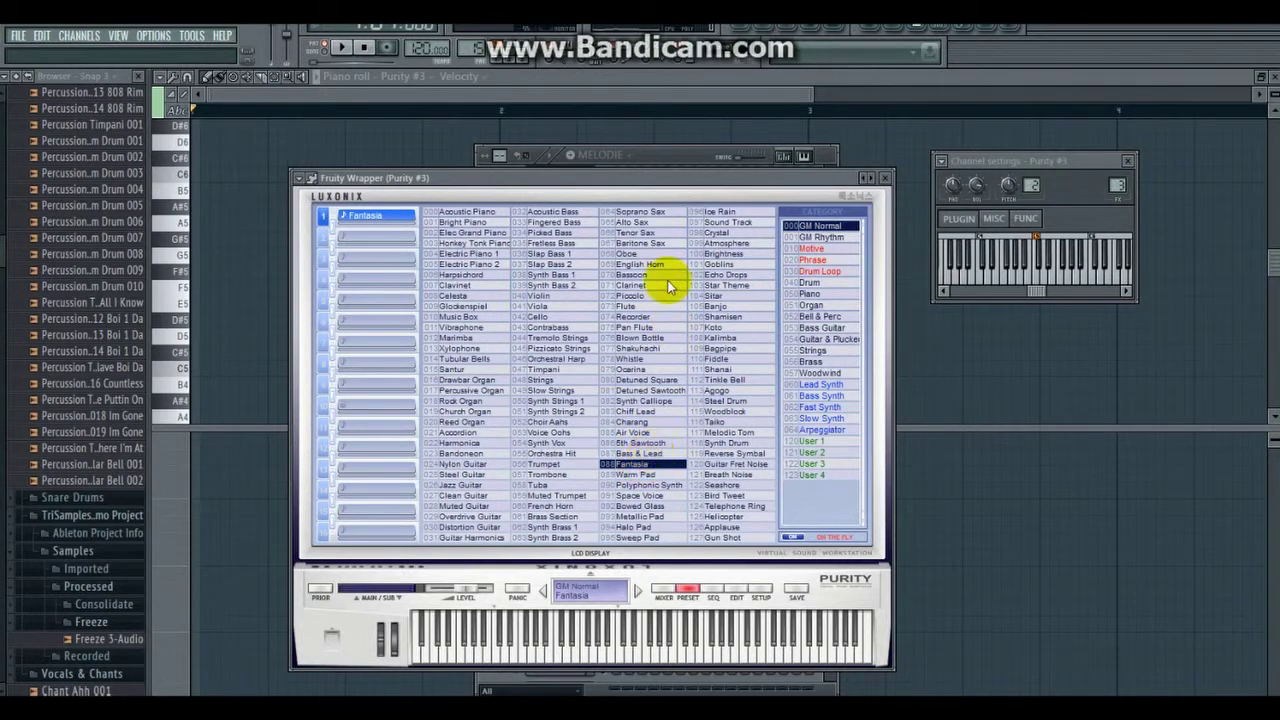
{"action": "left_click", "coordinate": [667, 154]}
Step: Paste the two-bar Hypersonic 2 melody into the Purity #3 piano roll and play it back
{"action": "right_click", "coordinate": [585, 256]}
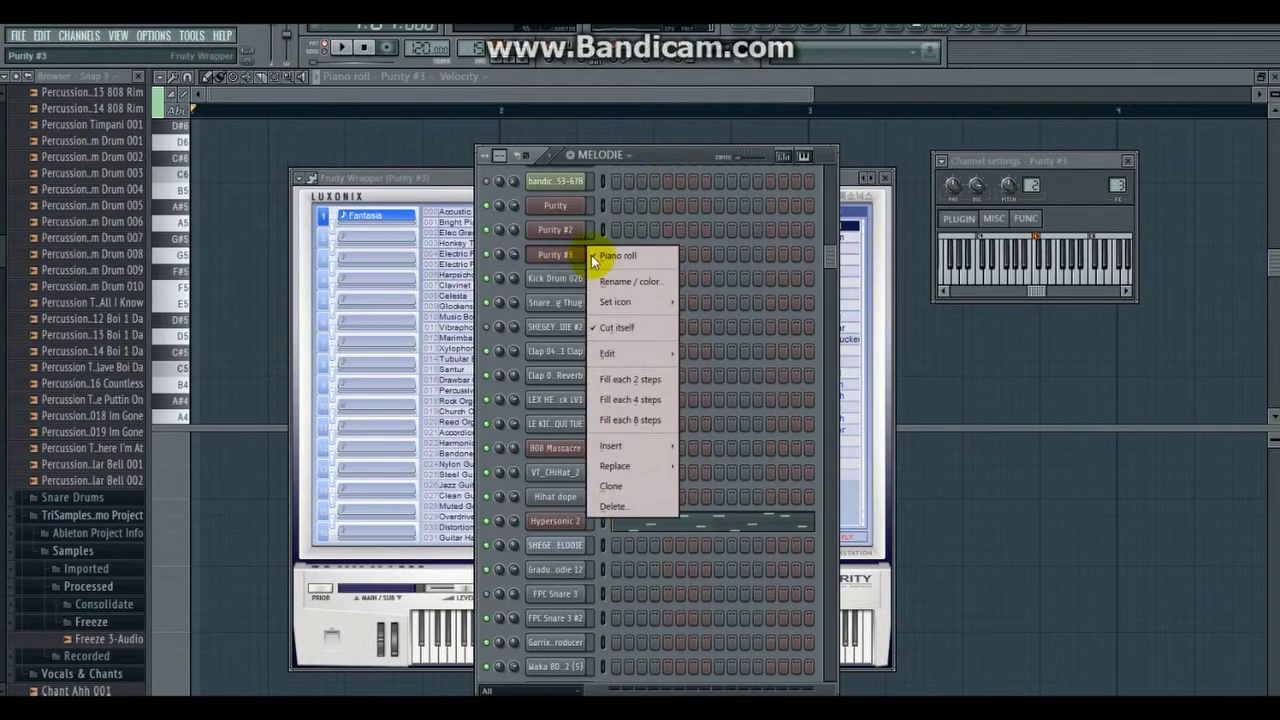
{"action": "left_click", "coordinate": [590, 255]}
{"action": "right_click", "coordinate": [585, 256]}
{"action": "left_click", "coordinate": [615, 283]}
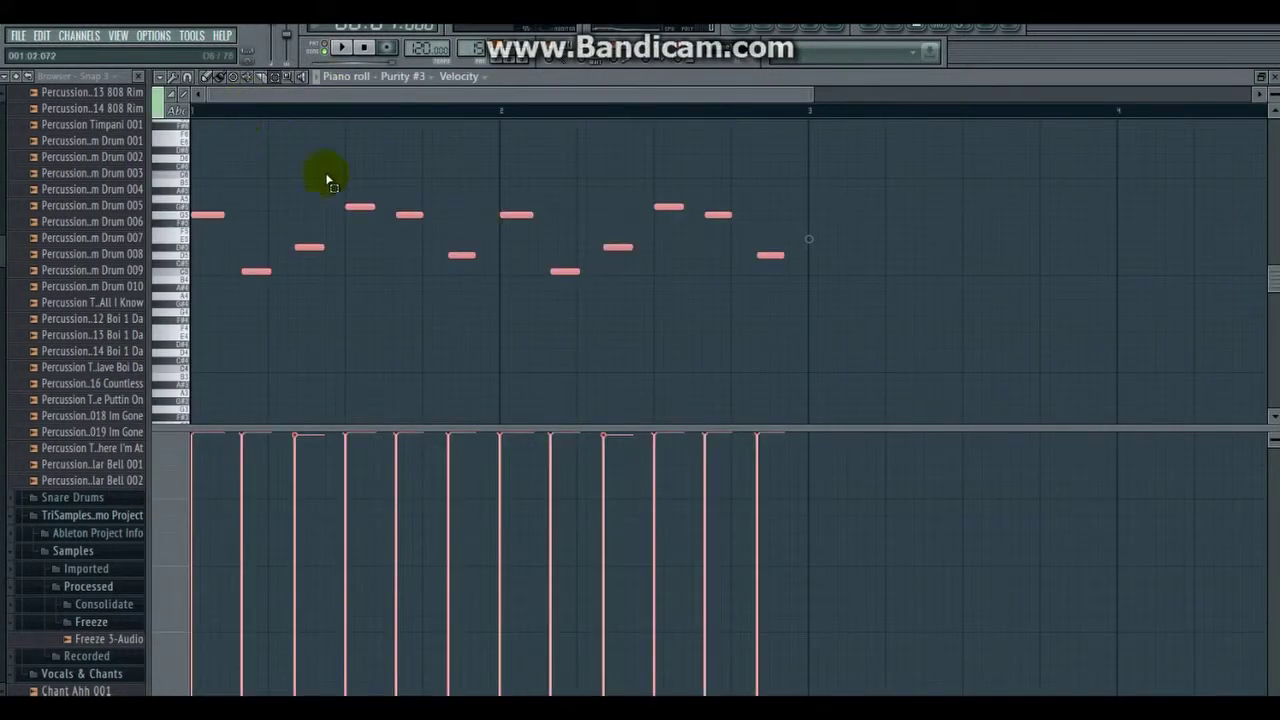
{"action": "left_click", "coordinate": [345, 50]}
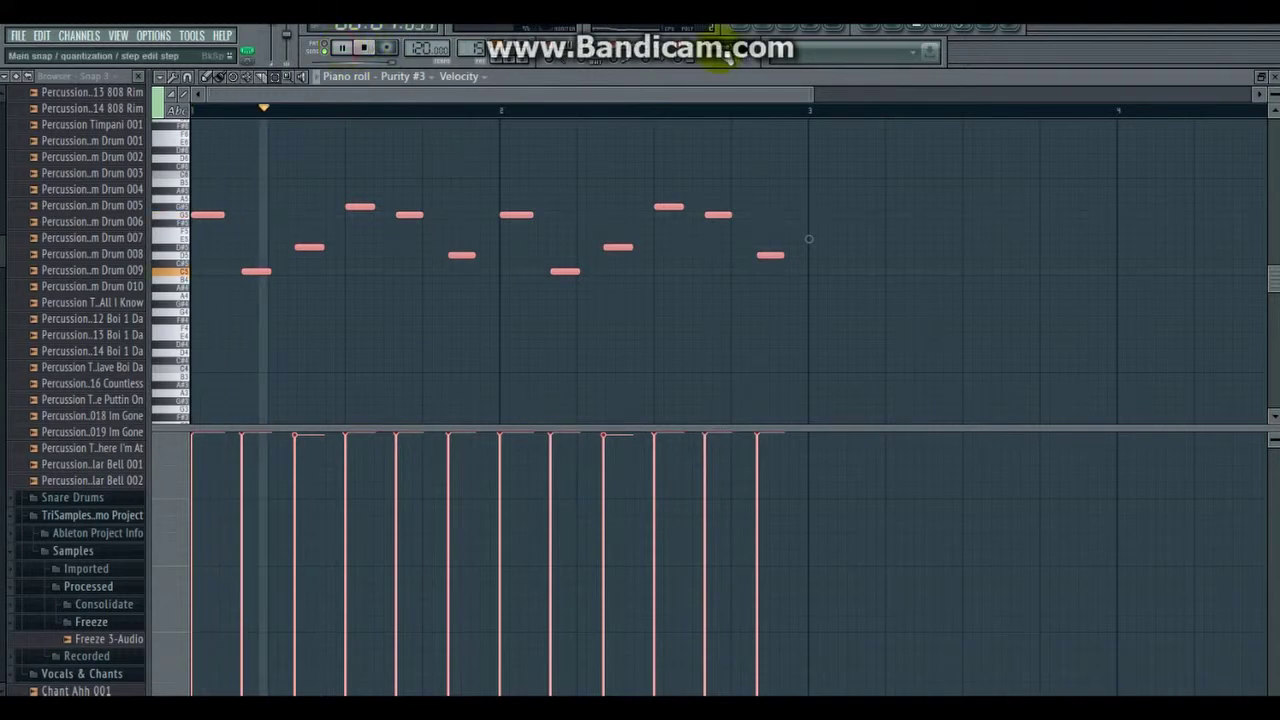
{"action": "left_click", "coordinate": [760, 42]}
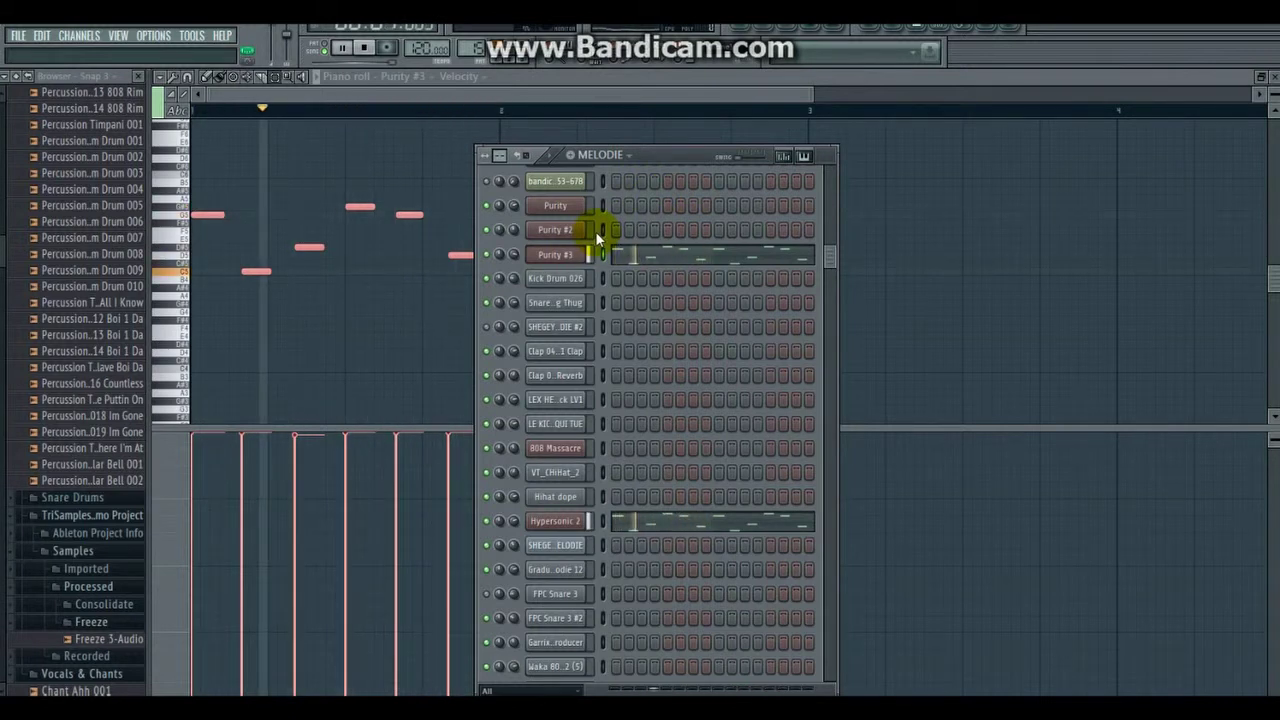
Step: Open the Purity #2 instrument and review its SameFeel 2 preset in the Bell & Perc category
{"action": "left_click", "coordinate": [565, 231]}
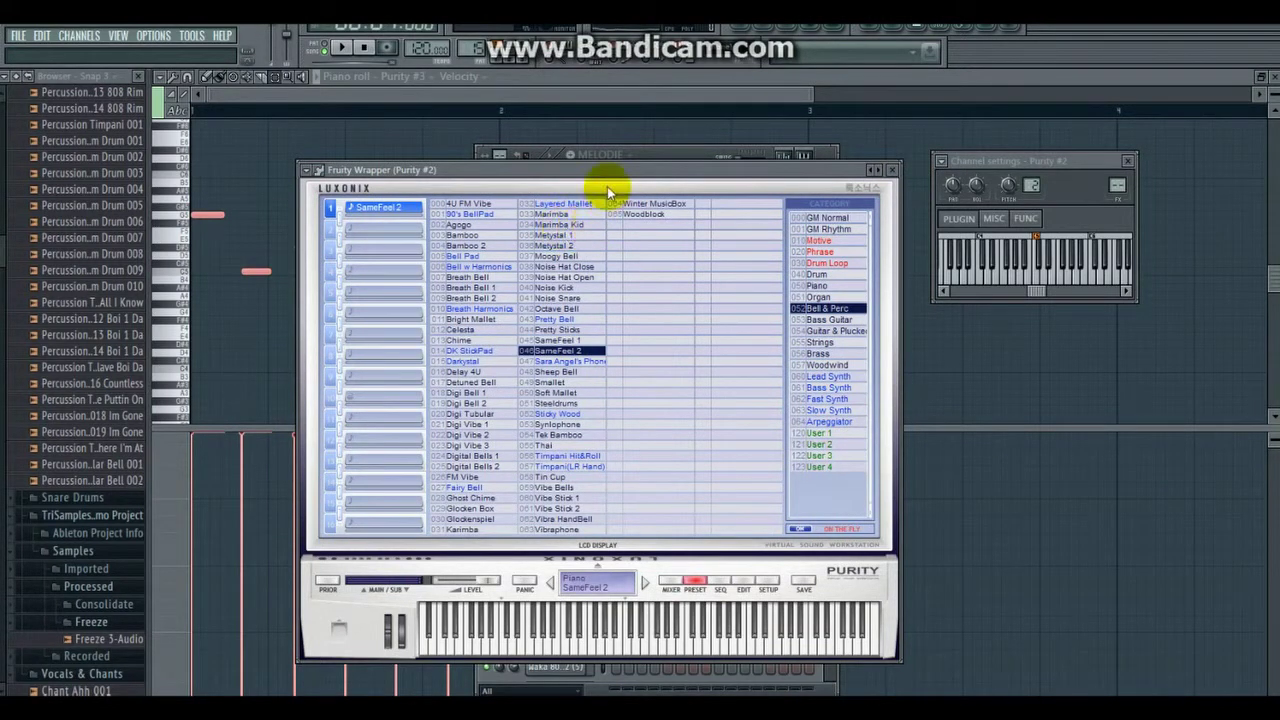
{"action": "left_click_drag", "start_coordinate": [610, 175], "coordinate": [608, 167]}
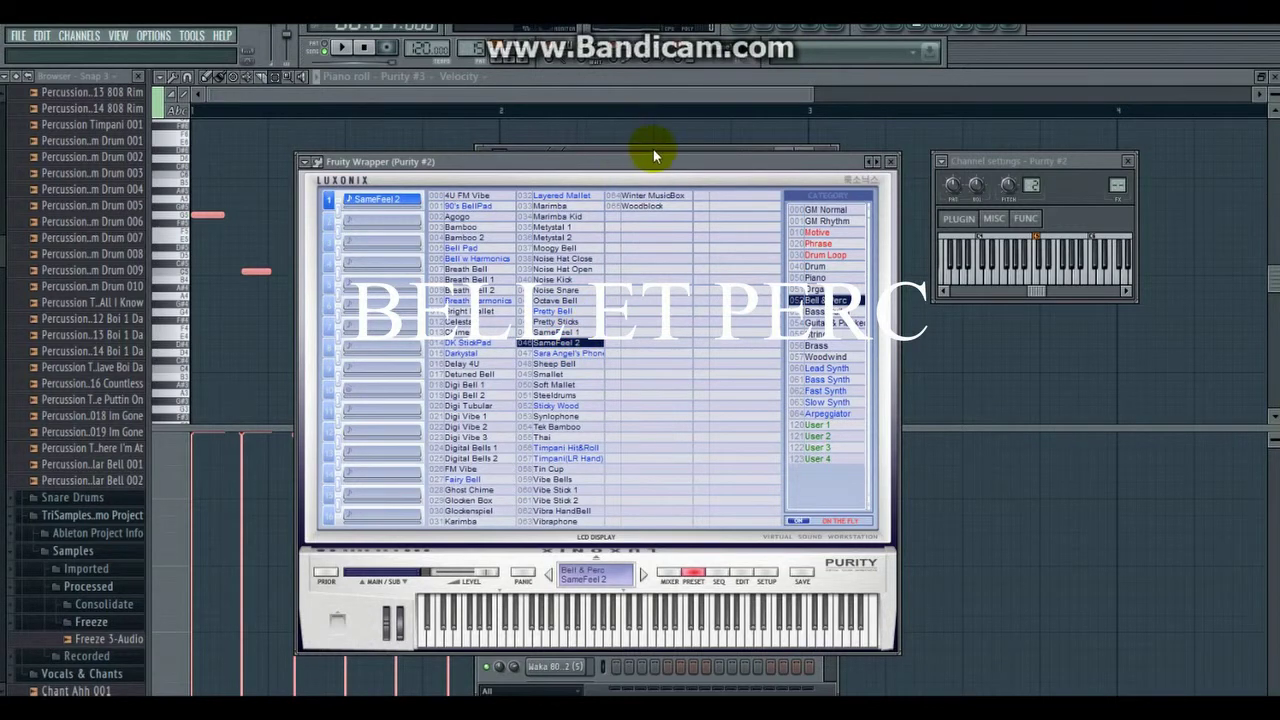
{"action": "left_click", "coordinate": [583, 232]}
Step: Place short C6 notes at the start of bars 1 and 2 in the Purity #2 piano roll during playback
{"action": "right_click", "coordinate": [582, 232]}
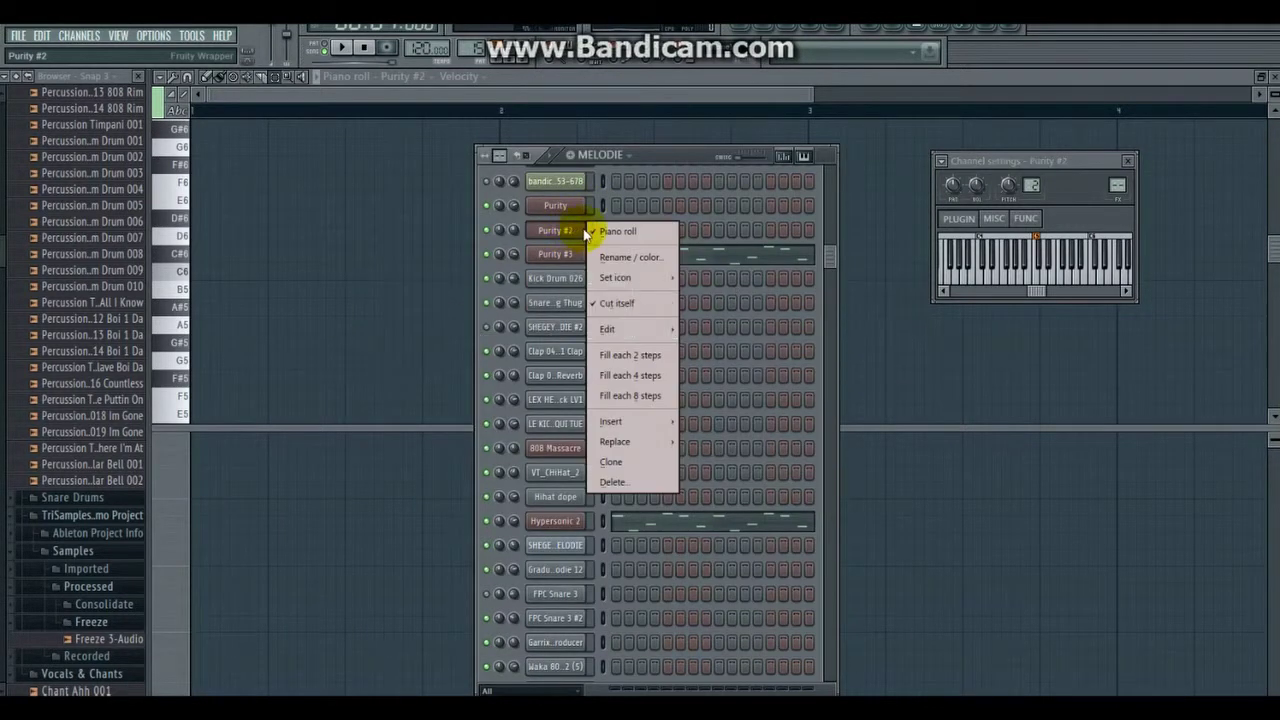
{"action": "left_click", "coordinate": [612, 232]}
{"action": "right_click", "coordinate": [600, 230]}
{"action": "left_click", "coordinate": [612, 232]}
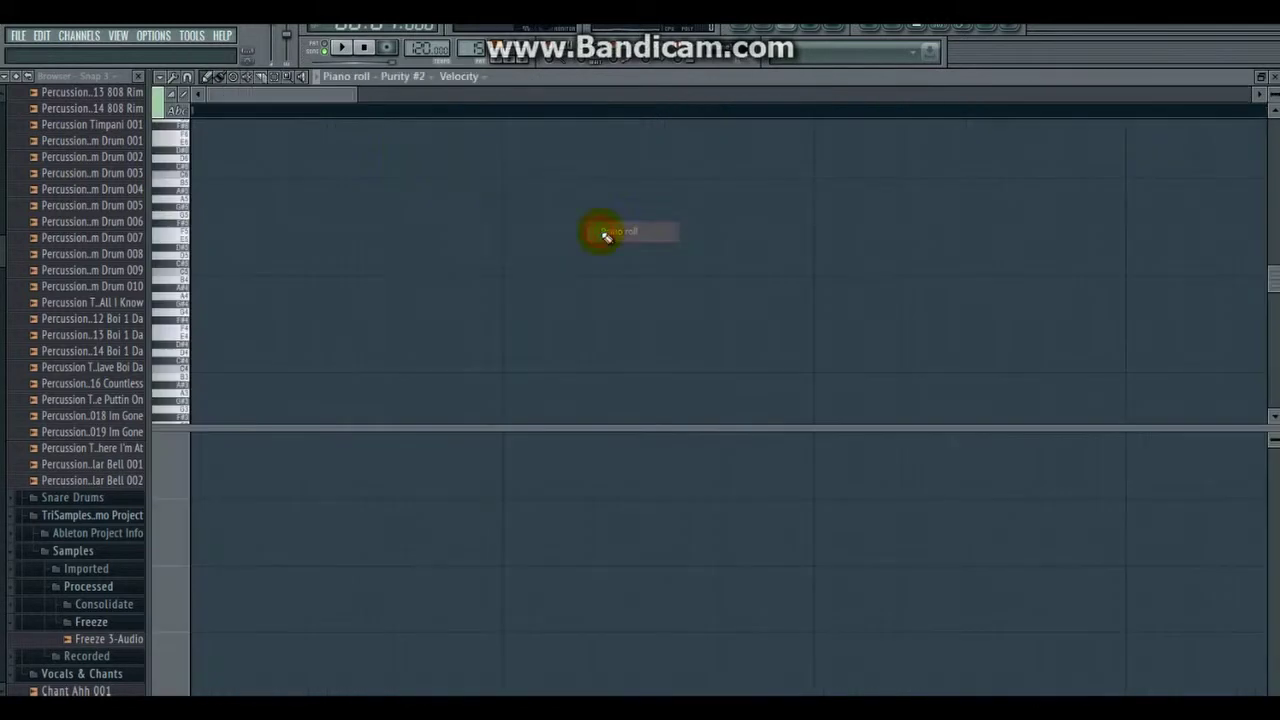
{"action": "left_click", "coordinate": [344, 50]}
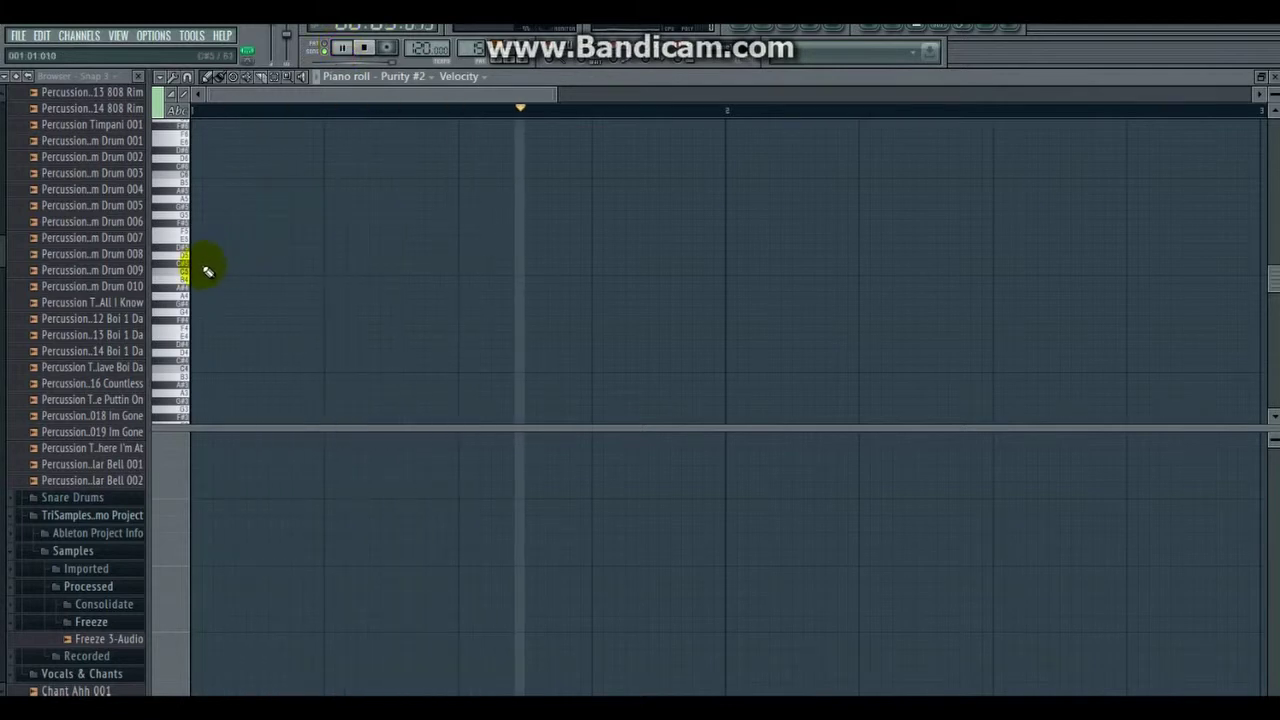
{"action": "left_click", "coordinate": [197, 177]}
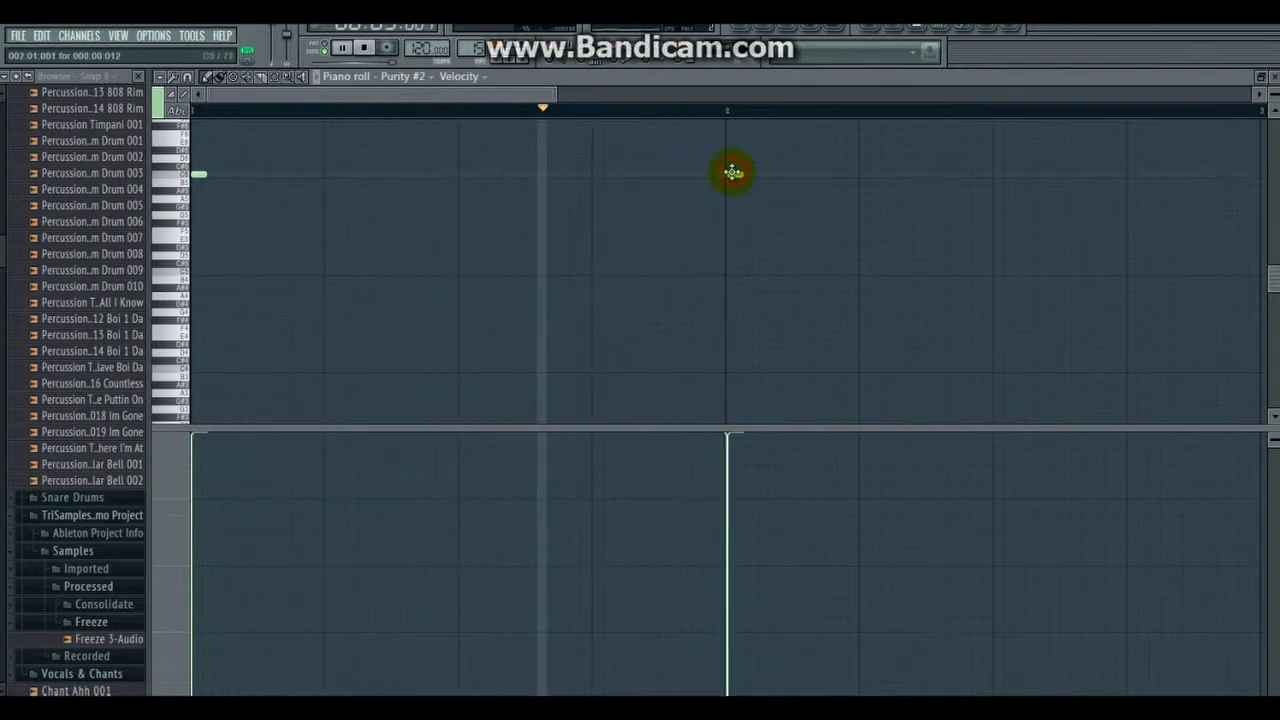
{"action": "left_click_drag", "start_coordinate": [480, 94], "coordinate": [589, 96]}
Step: Open the first Purity instrument and review its Delay 4U preset in the Bell & Perc category
{"action": "key", "text": "F6"}
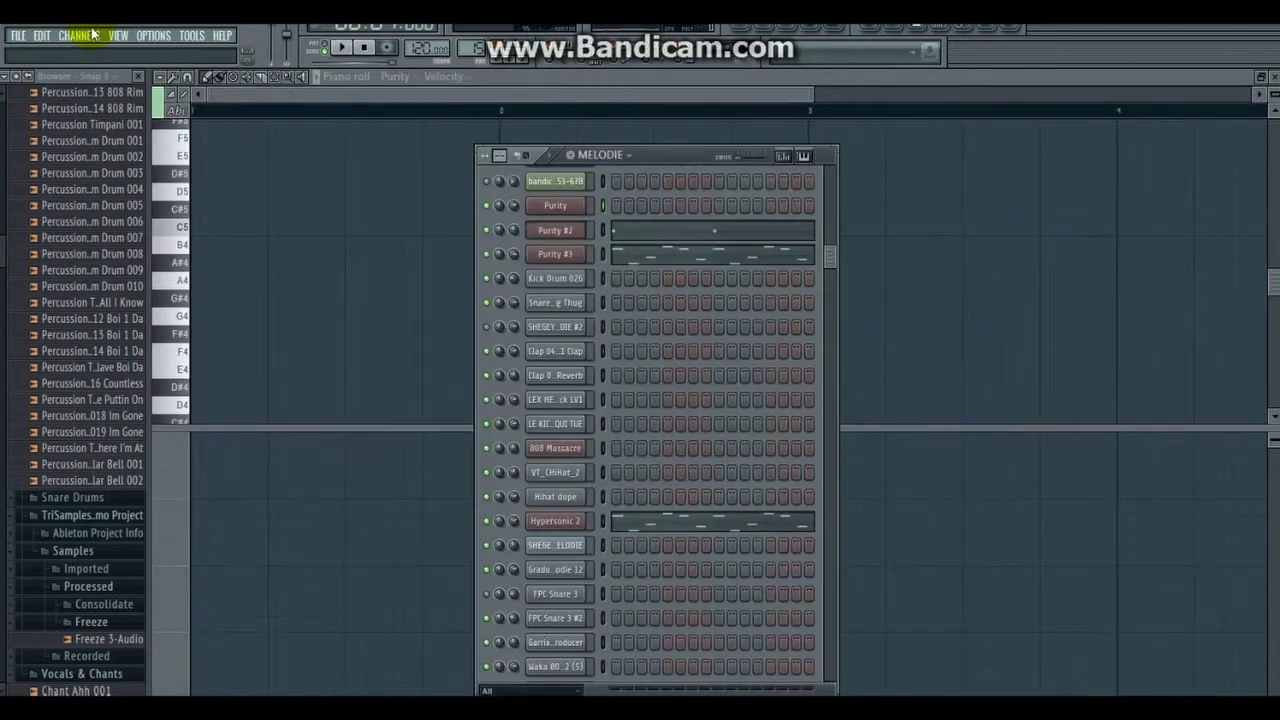
{"action": "left_click", "coordinate": [550, 214]}
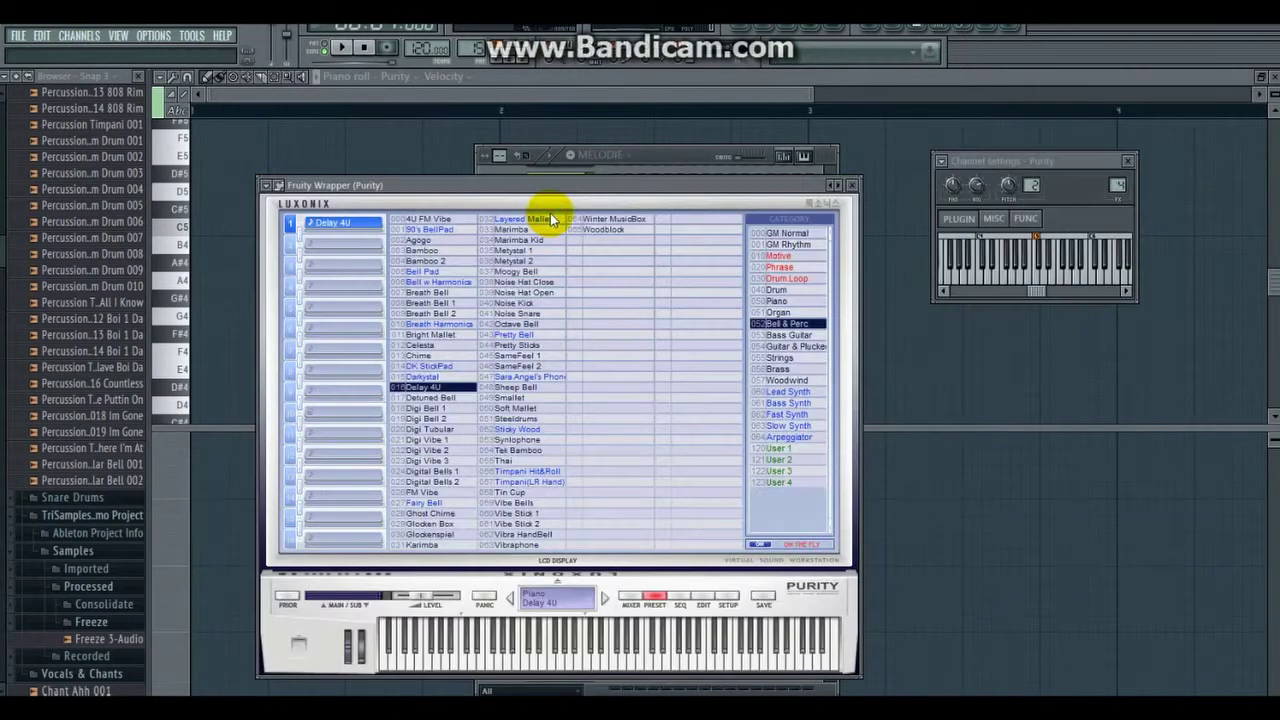
{"action": "left_click_drag", "start_coordinate": [585, 198], "coordinate": [598, 152]}
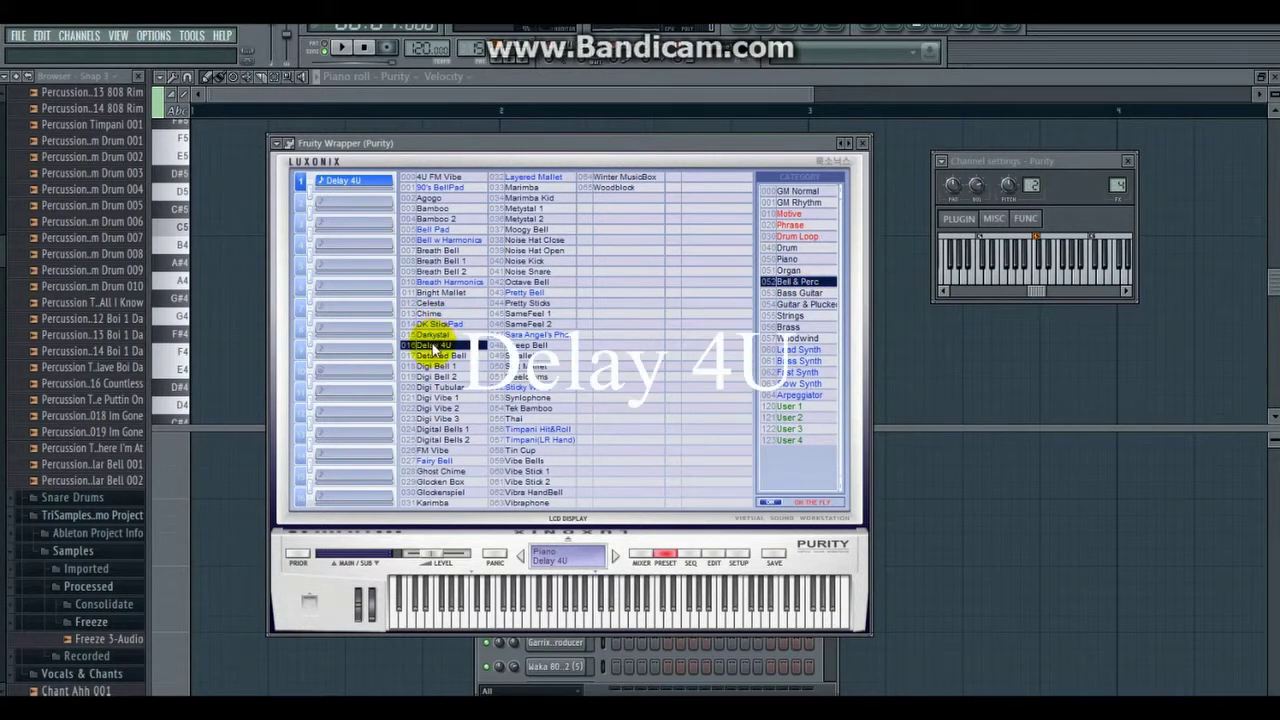
Step: Start playback, place a C5 note at the start of bar 1 in Purity's piano roll and lengthen it slightly
{"action": "left_click", "coordinate": [341, 47]}
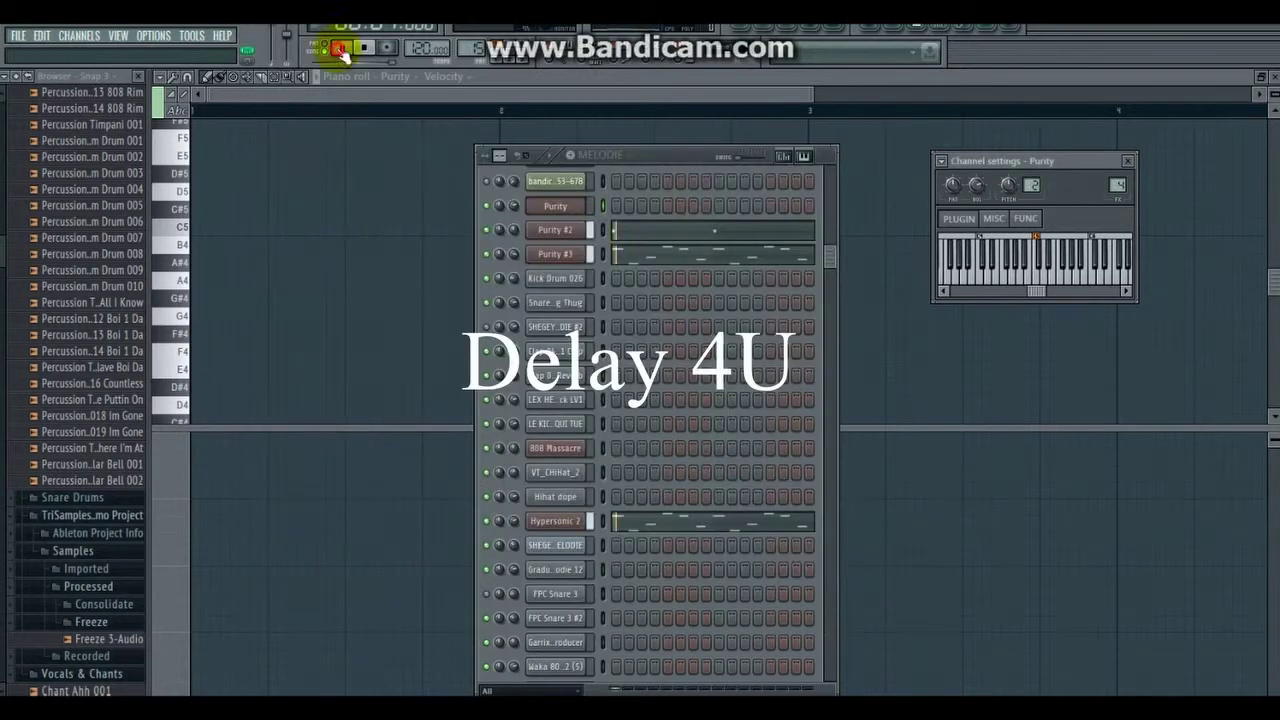
{"action": "right_click", "coordinate": [582, 210]}
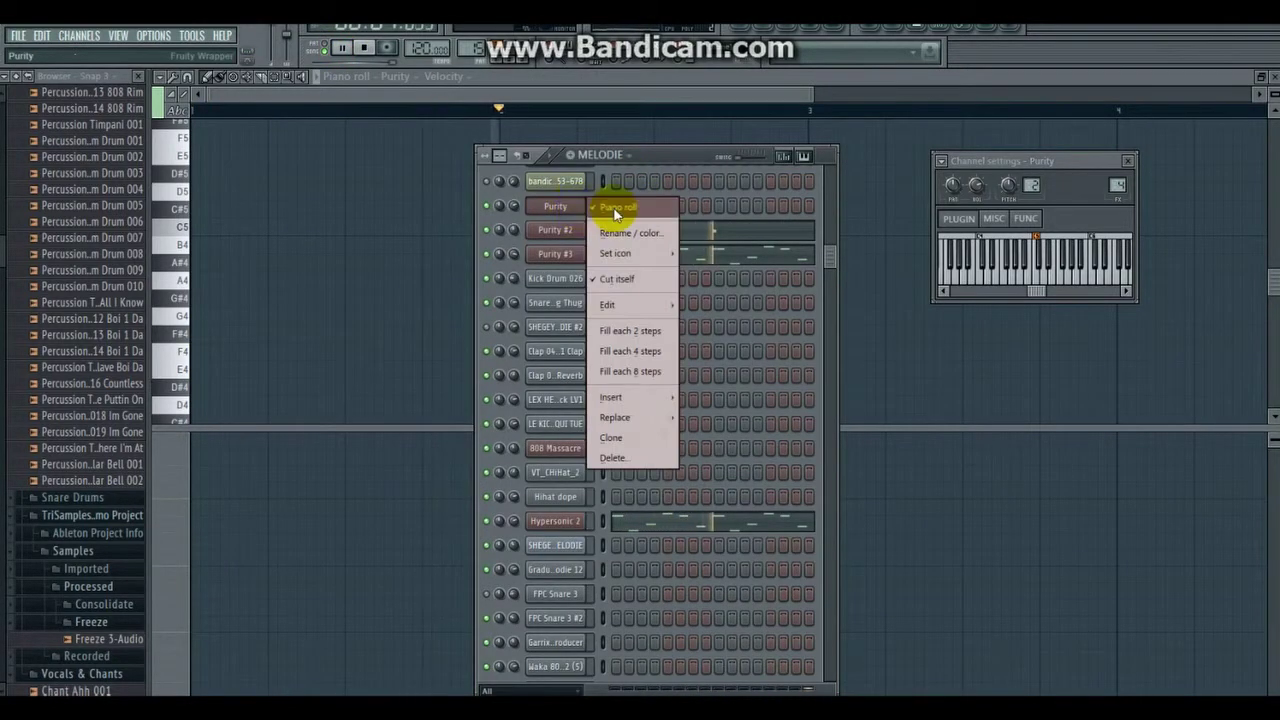
{"action": "left_click", "coordinate": [605, 209]}
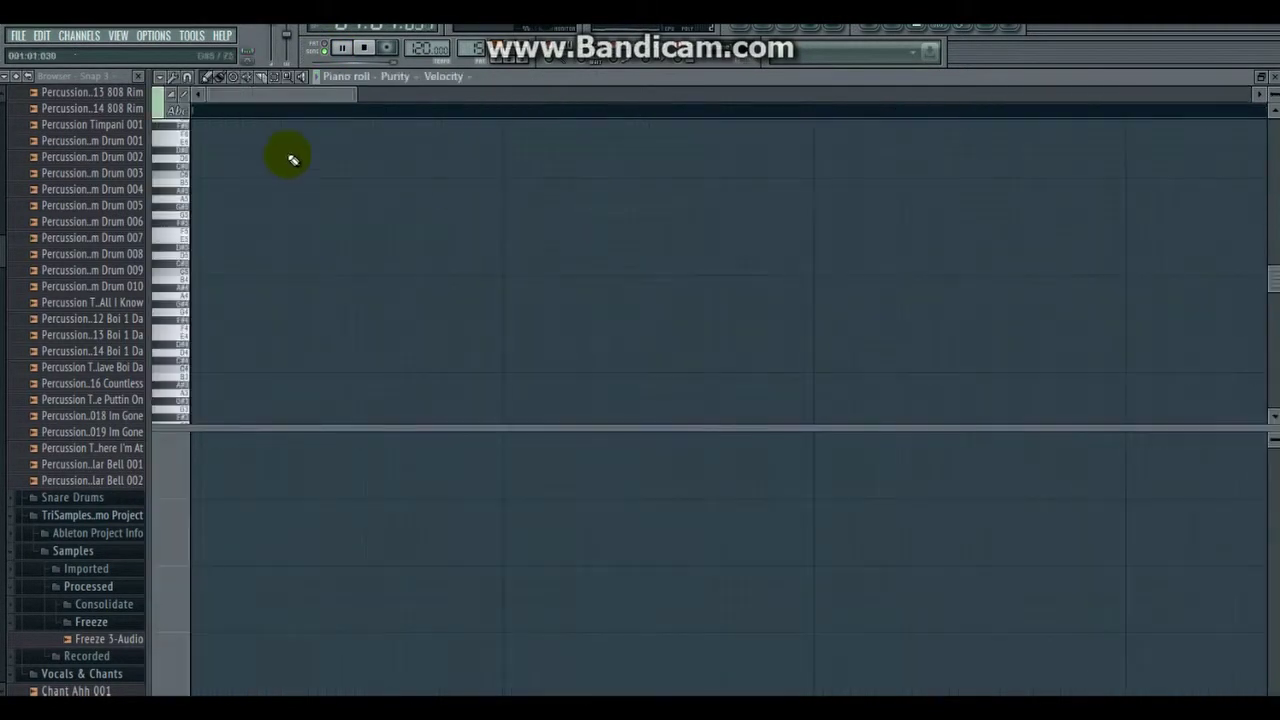
{"action": "left_click_drag", "start_coordinate": [371, 100], "coordinate": [452, 96]}
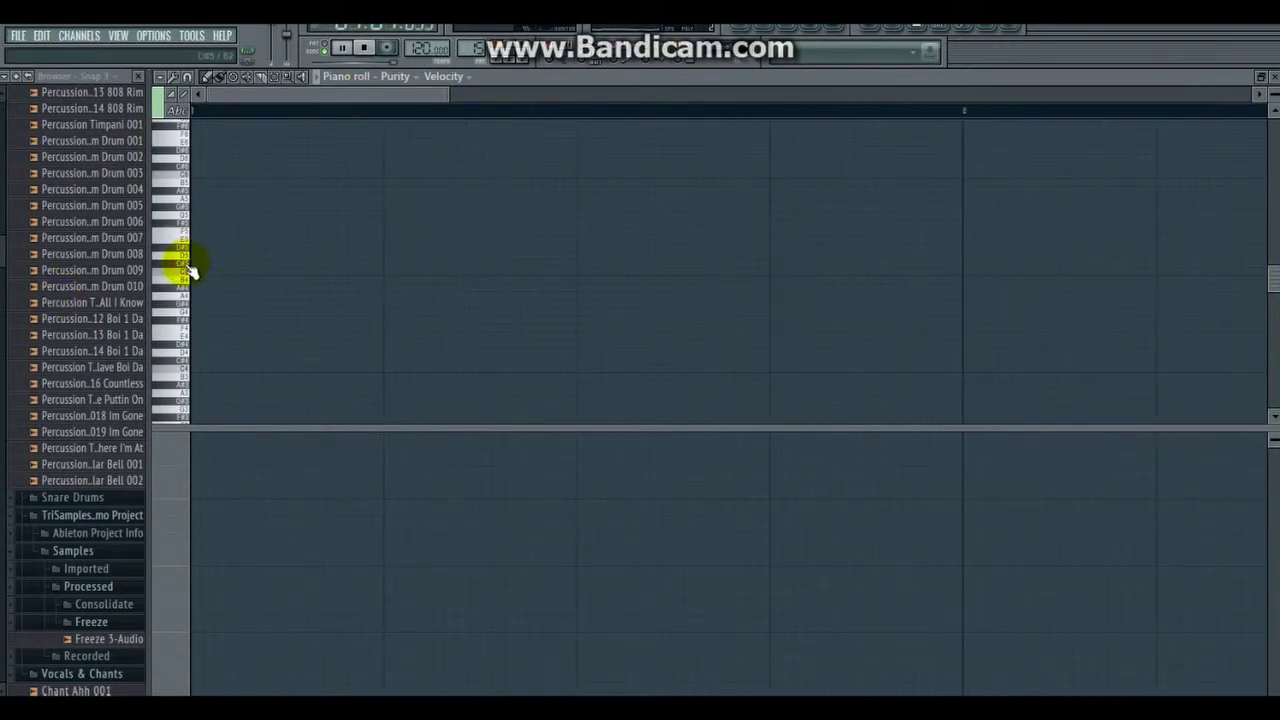
{"action": "left_click", "coordinate": [200, 270]}
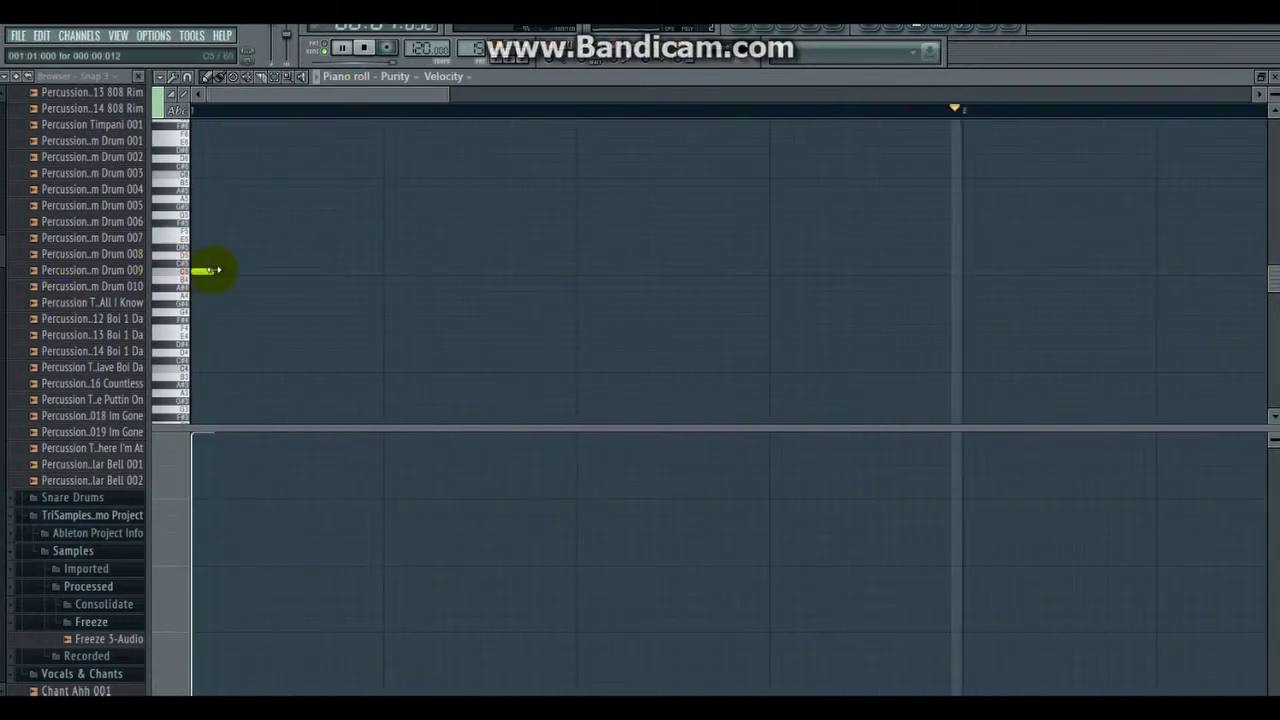
{"action": "left_click_drag", "start_coordinate": [214, 271], "coordinate": [240, 276]}
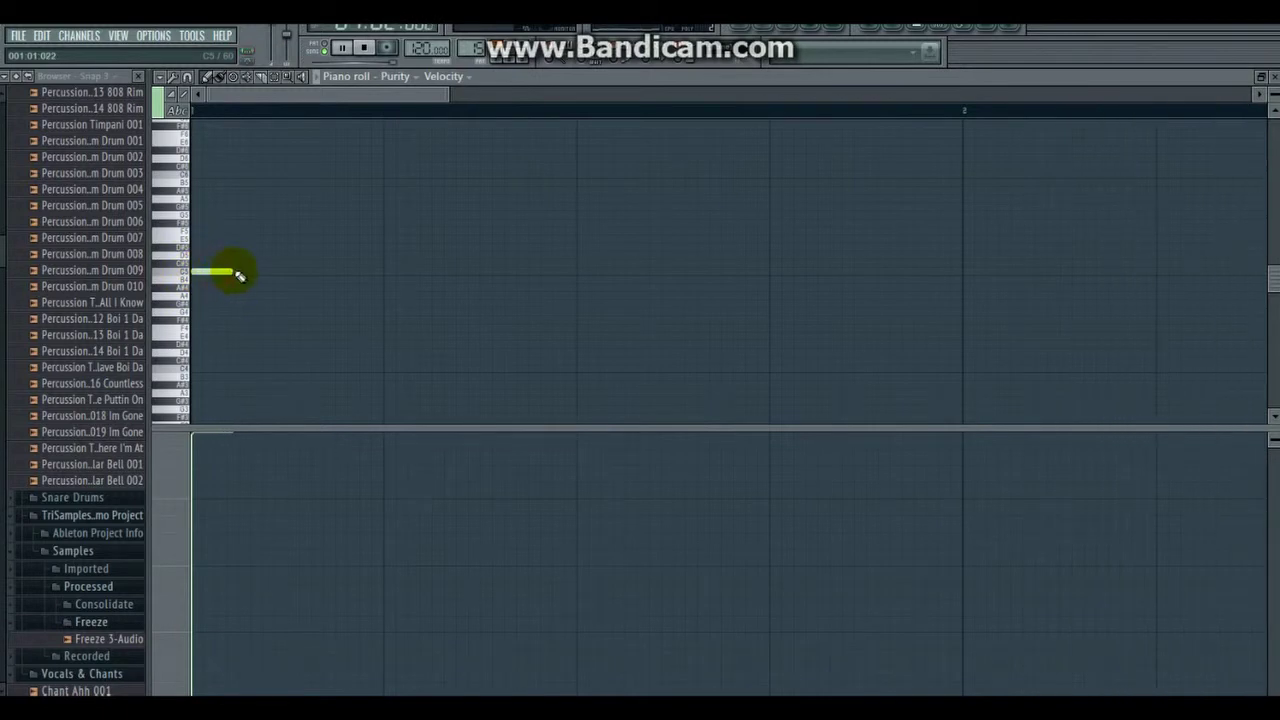
Step: Loop playback over only the first bar of the MELODIE clip in the playlist, then return to the piano roll
{"action": "left_click", "coordinate": [748, 32]}
{"action": "left_click_drag", "start_coordinate": [525, 118], "coordinate": [487, 112]}
{"action": "left_click", "coordinate": [790, 27]}
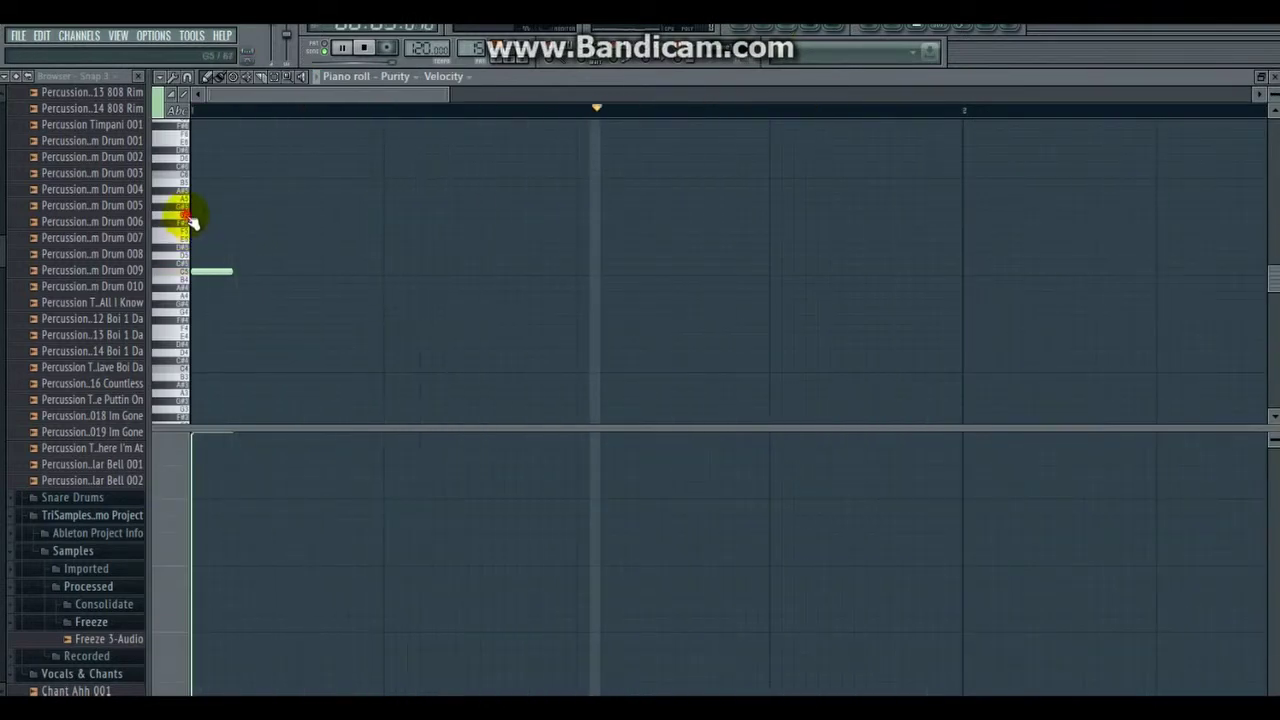
Step: Add a G5 on beat 3 of bar 1 and a C5 at the start of bar 2, and lengthen both bar 1 notes
{"action": "left_click", "coordinate": [587, 215]}
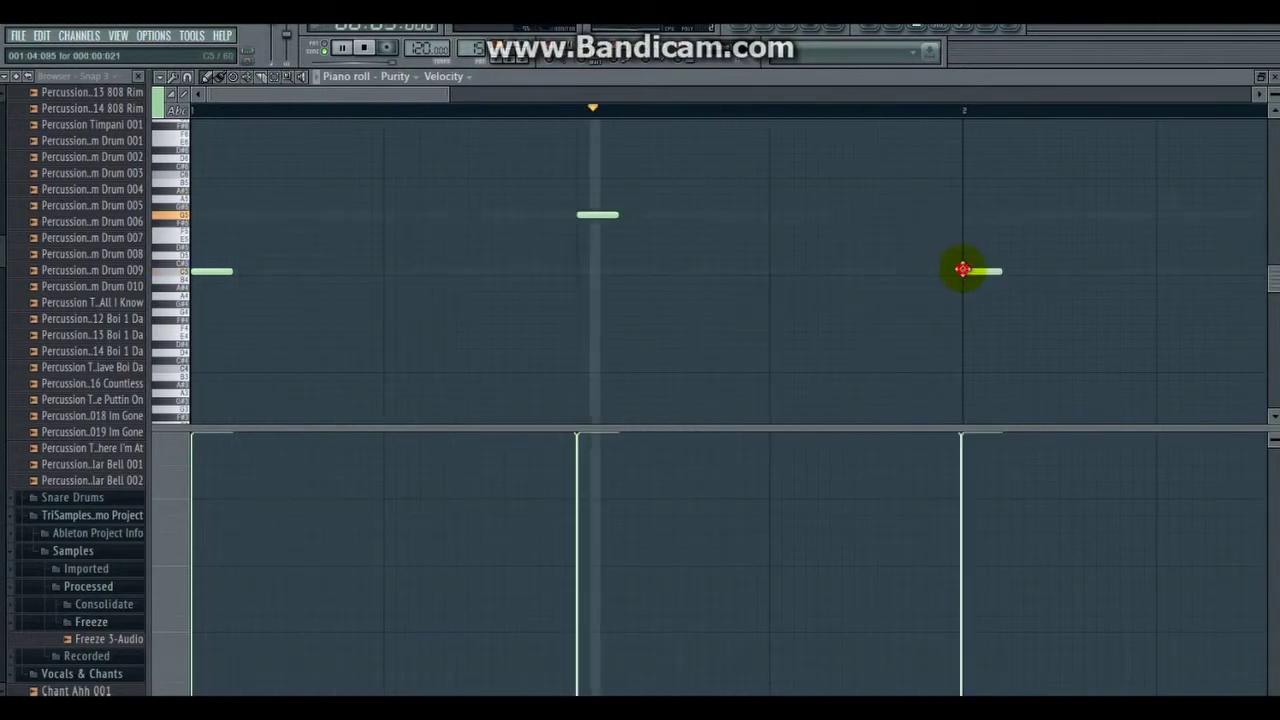
{"action": "left_click", "coordinate": [968, 271]}
{"action": "left_click_drag", "start_coordinate": [240, 277], "coordinate": [322, 271]}
{"action": "left_click_drag", "start_coordinate": [615, 213], "coordinate": [731, 222]}
Step: Lengthen the bar 2 C5 to almost one beat and add a G5 on beat 3 of bar 2
{"action": "left_click_drag", "start_coordinate": [401, 93], "coordinate": [567, 108]}
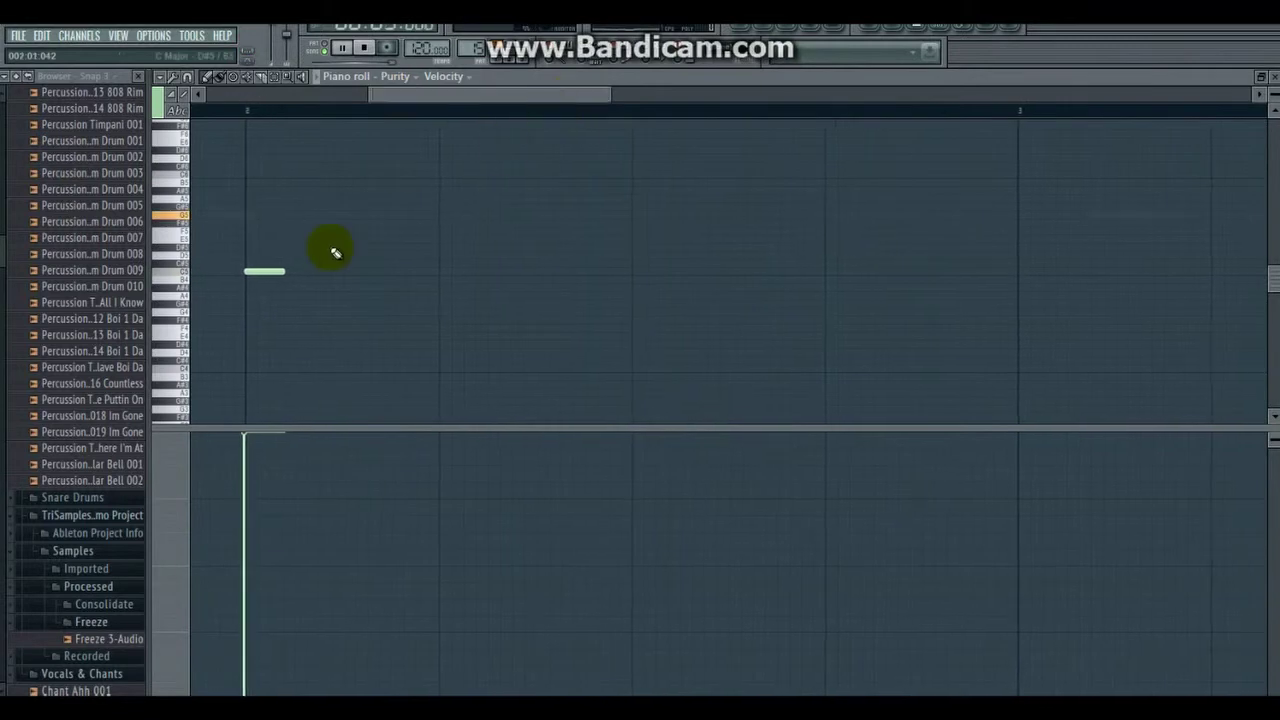
{"action": "left_click_drag", "start_coordinate": [284, 273], "coordinate": [416, 271]}
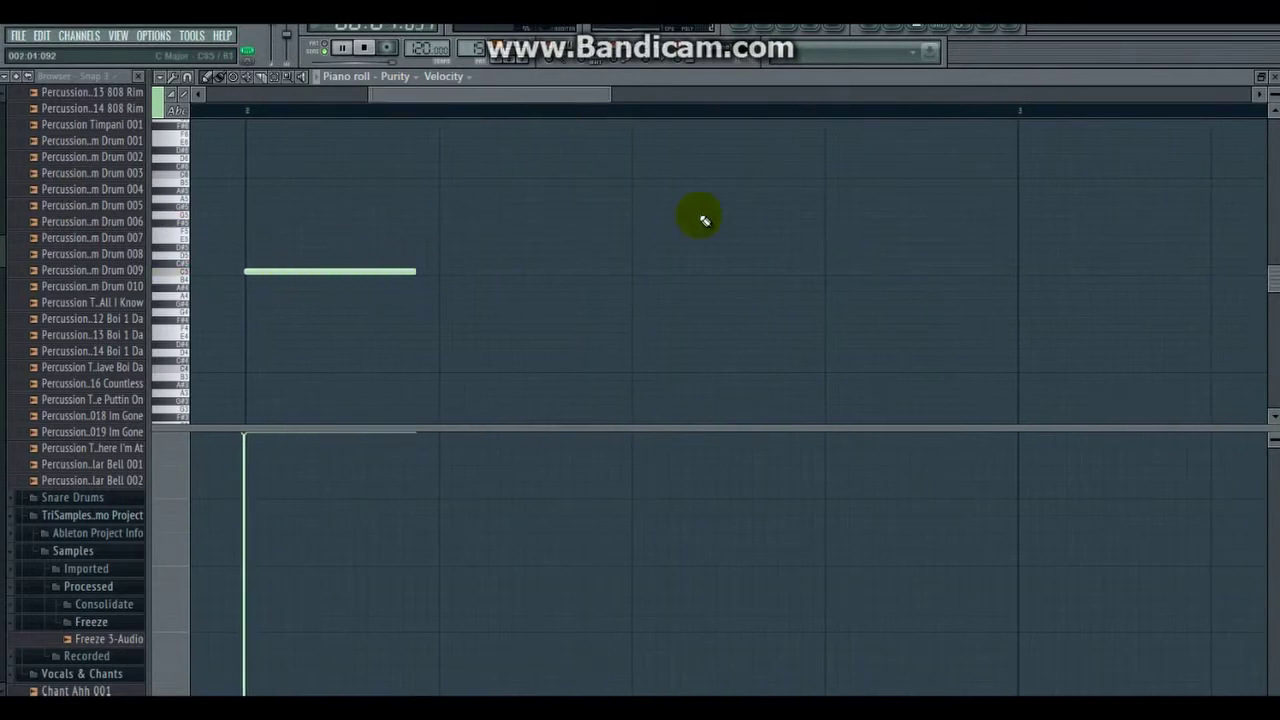
{"action": "left_click", "coordinate": [638, 217]}
Step: Set the playlist loop to cover both bars of the MELODIE clip, from bar 80 to bar 82
{"action": "left_click", "coordinate": [745, 32]}
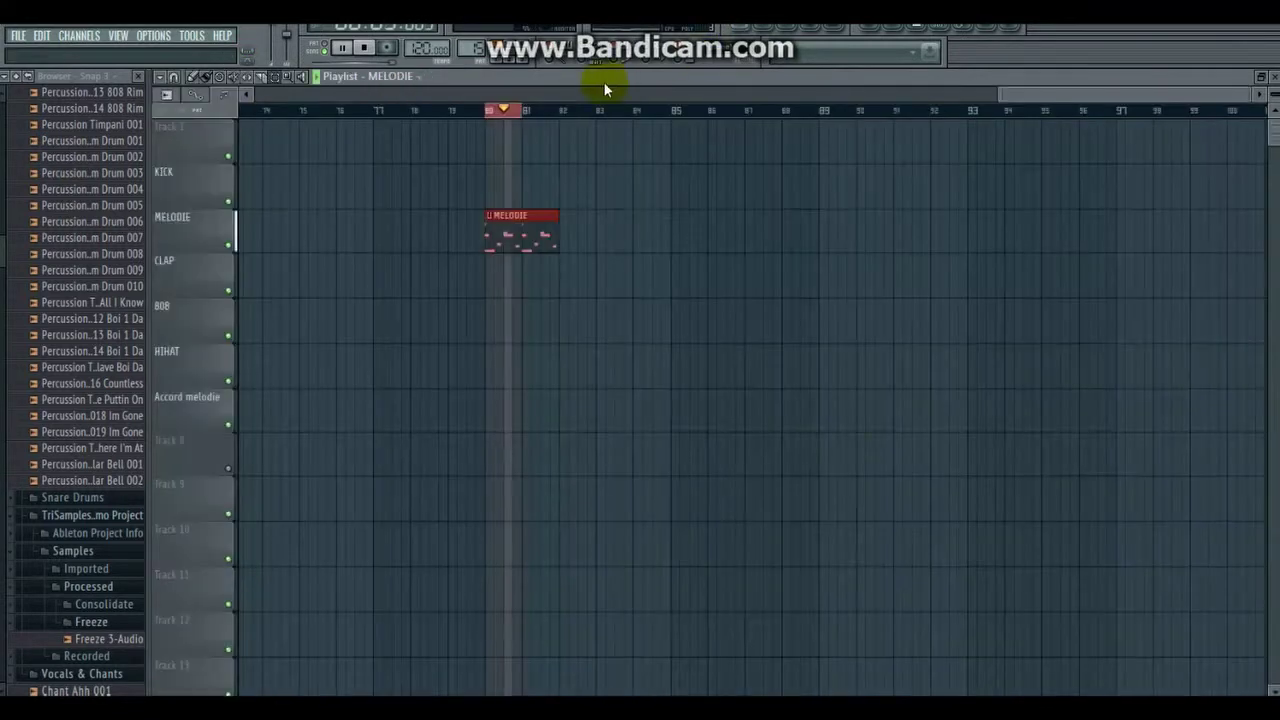
{"action": "left_click_drag", "start_coordinate": [562, 110], "coordinate": [487, 112]}
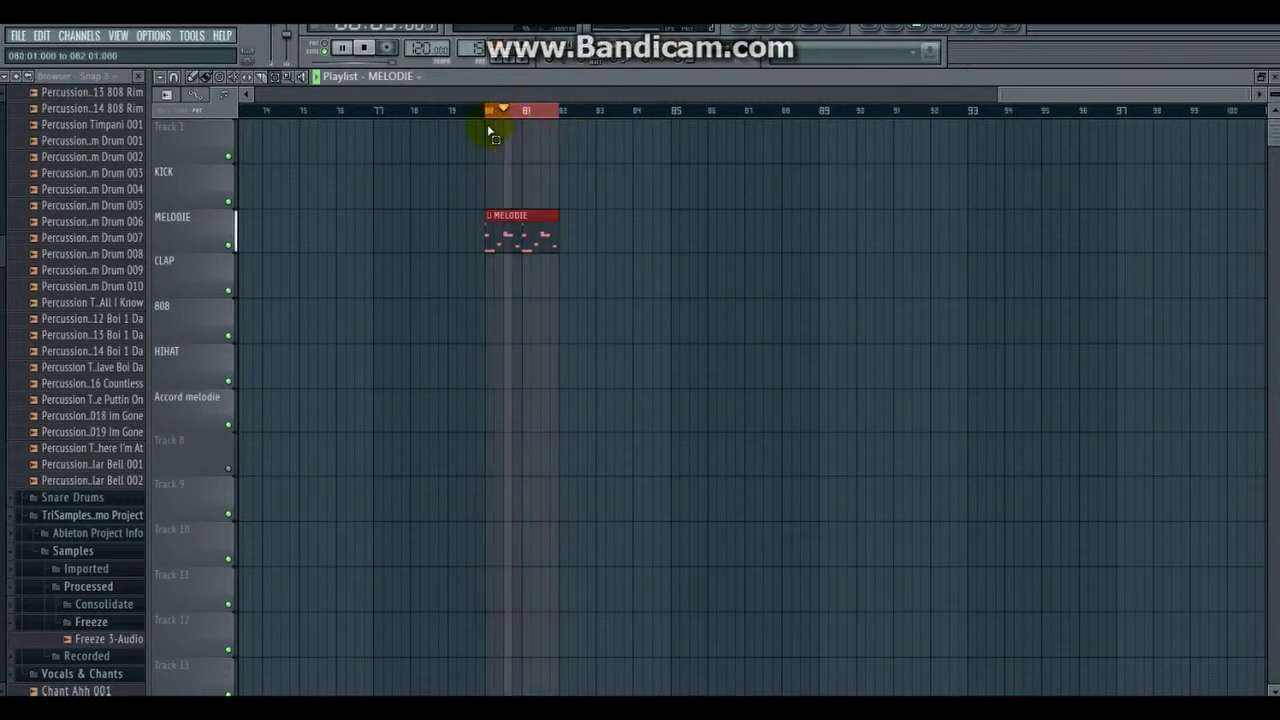
Step: Open the Purity #4 instrument in the Meldoei2 pattern and review its Breath Bell preset
{"action": "left_click", "coordinate": [783, 33]}
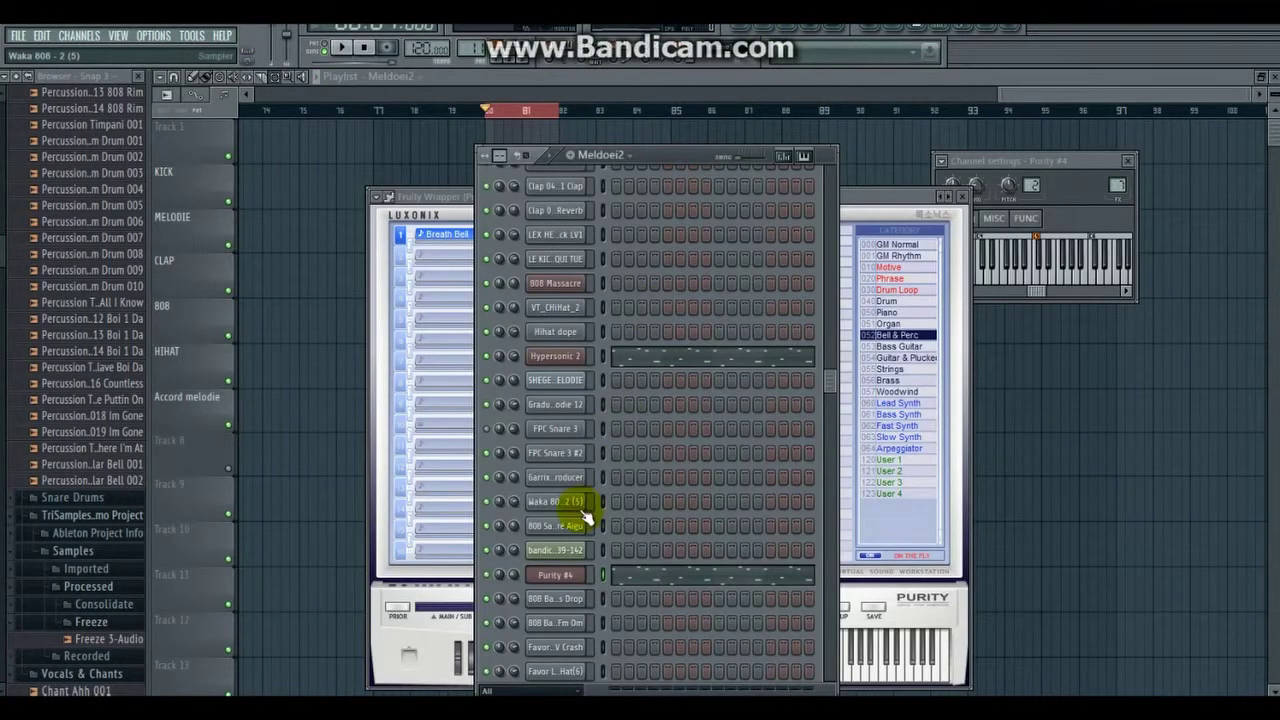
{"action": "left_click", "coordinate": [578, 576]}
{"action": "left_click", "coordinate": [578, 576]}
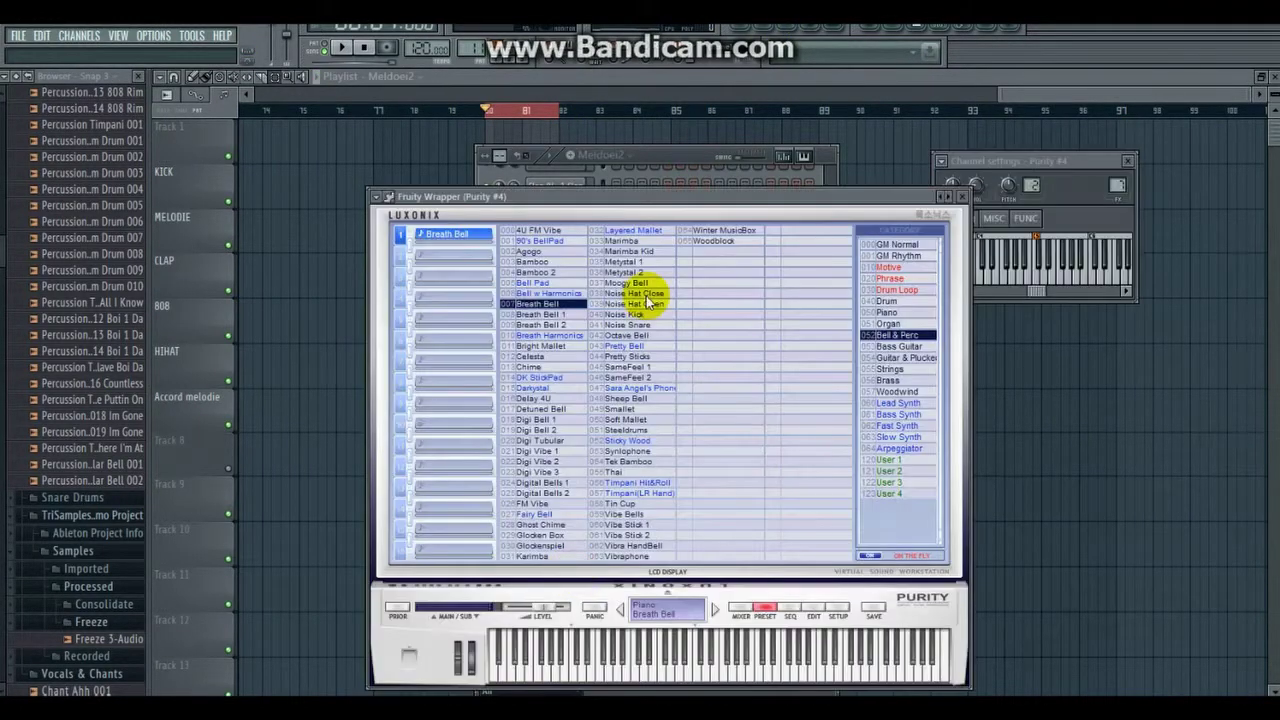
{"action": "left_click_drag", "start_coordinate": [647, 199], "coordinate": [619, 146]}
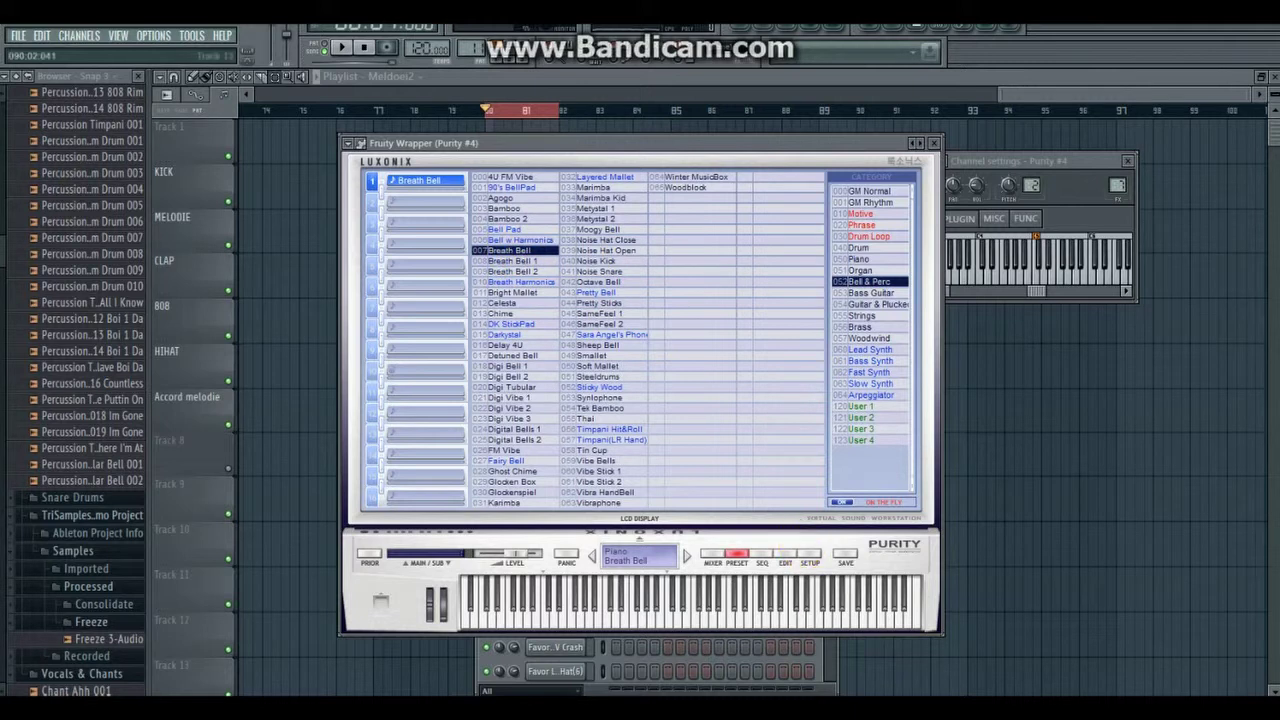
{"action": "left_click", "coordinate": [825, 689]}
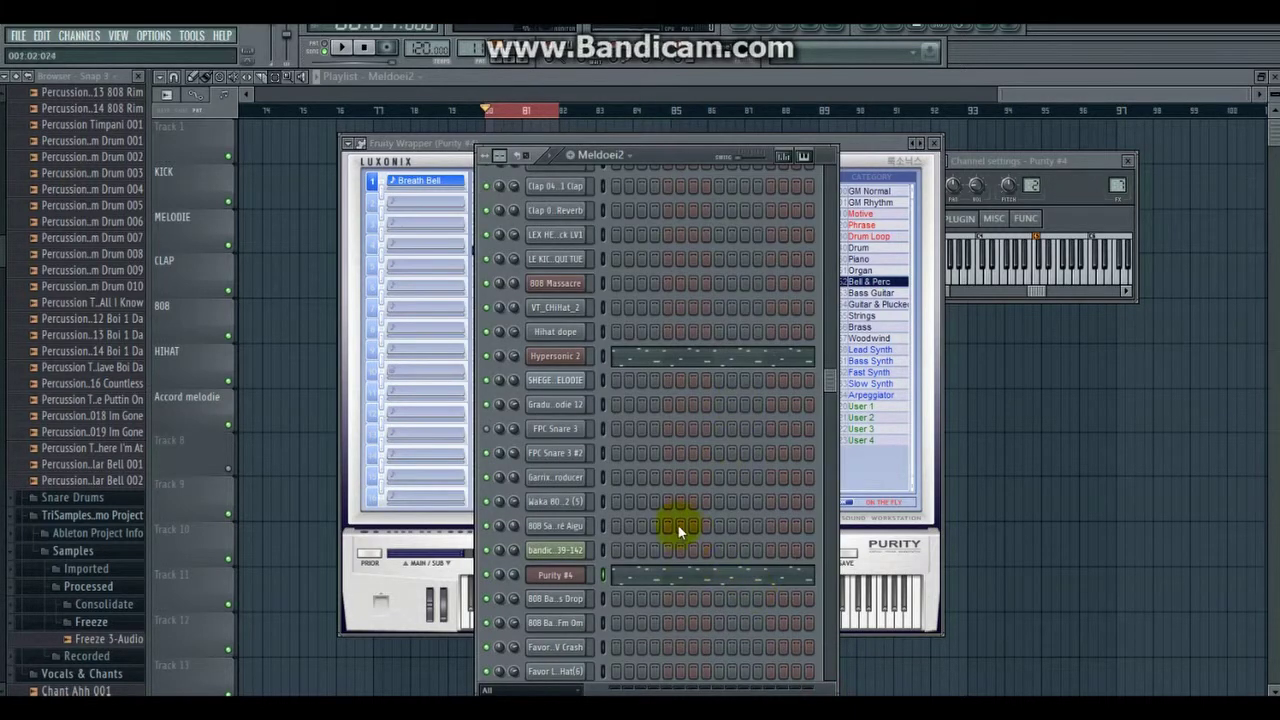
Step: Copy all notes of the Purity #3 melody and paste them into the Purity #4 piano roll
{"action": "left_click", "coordinate": [666, 370]}
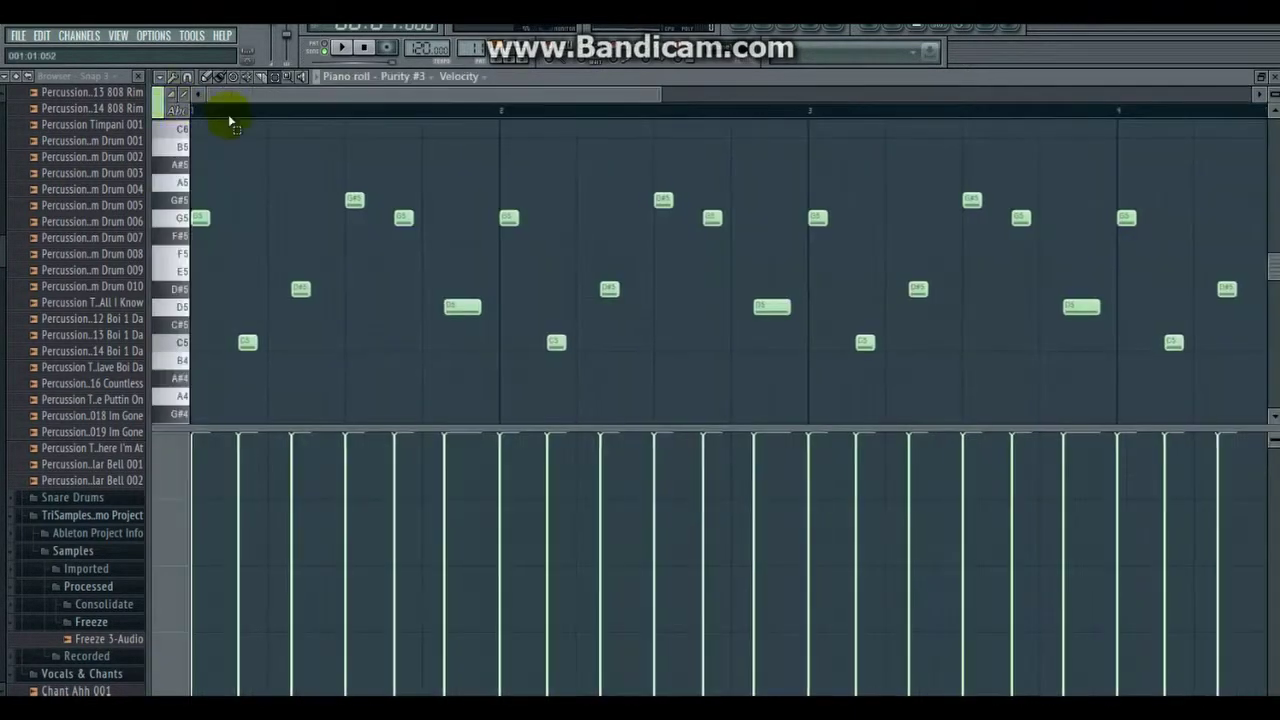
{"action": "left_click_drag", "start_coordinate": [162, 157], "coordinate": [200, 400]}
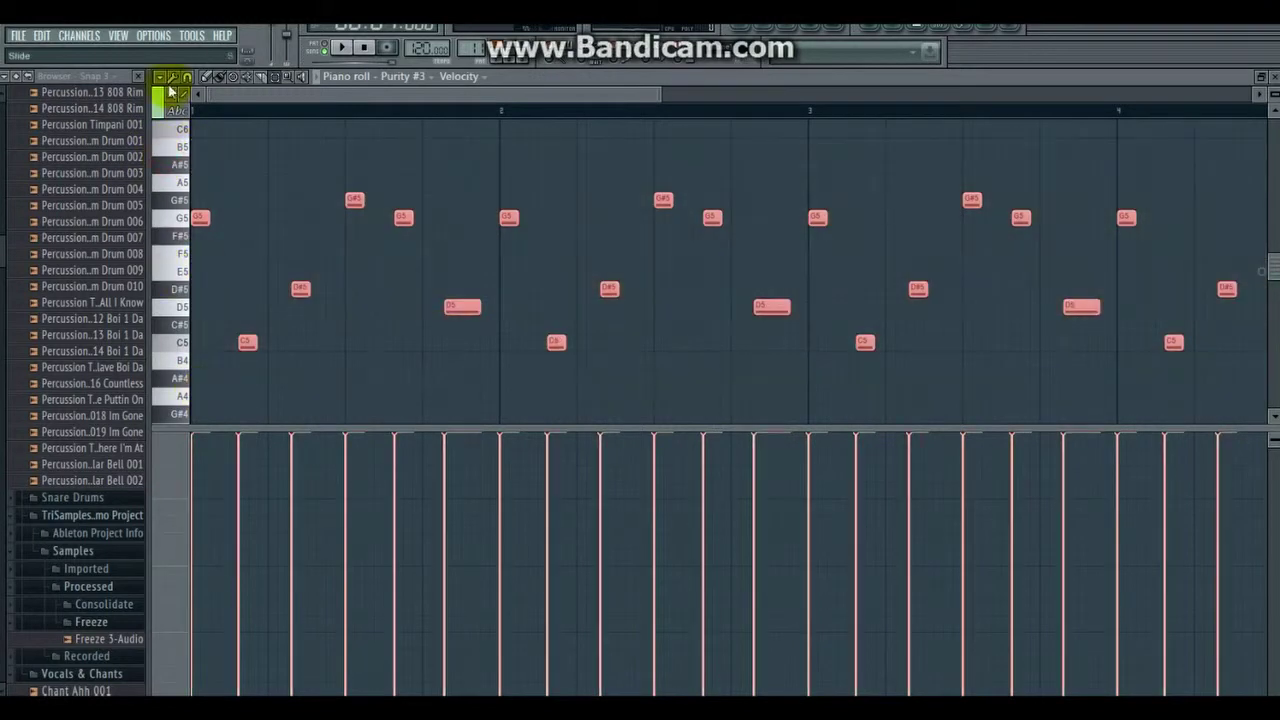
{"action": "left_click", "coordinate": [161, 78]}
{"action": "mouse_move", "coordinate": [240, 114]}
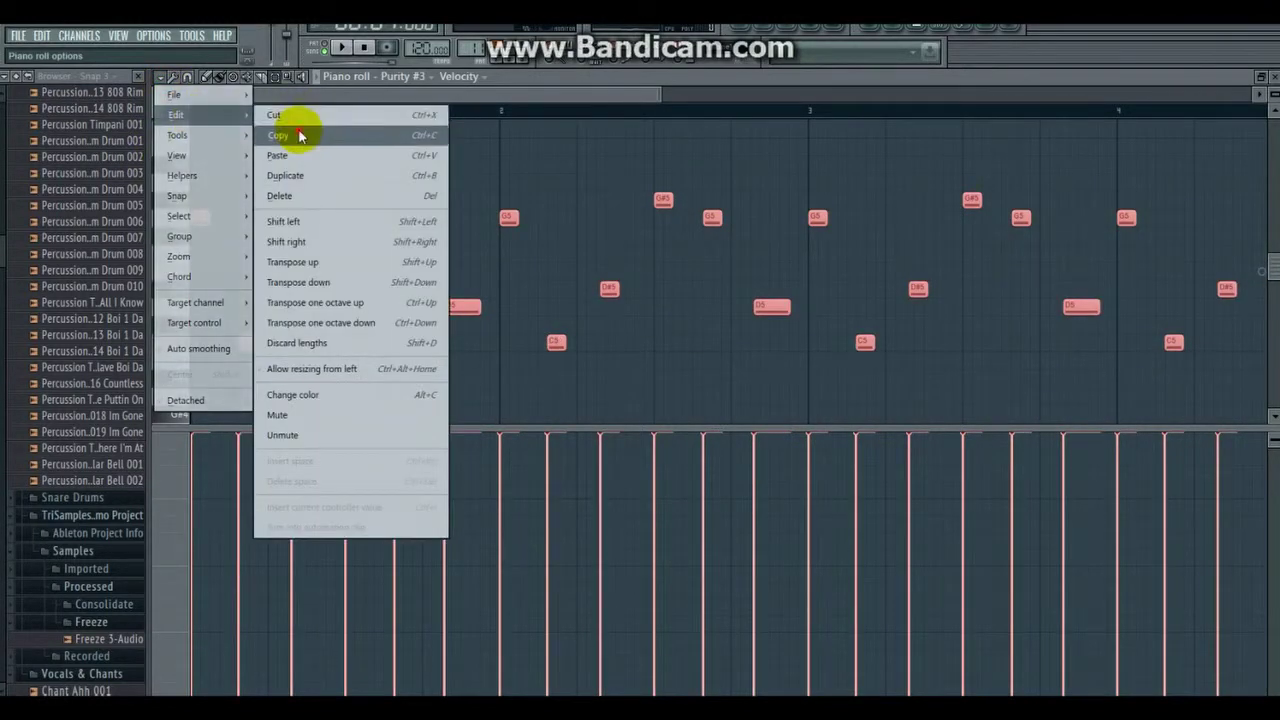
{"action": "left_click", "coordinate": [300, 130]}
{"action": "left_click", "coordinate": [161, 78]}
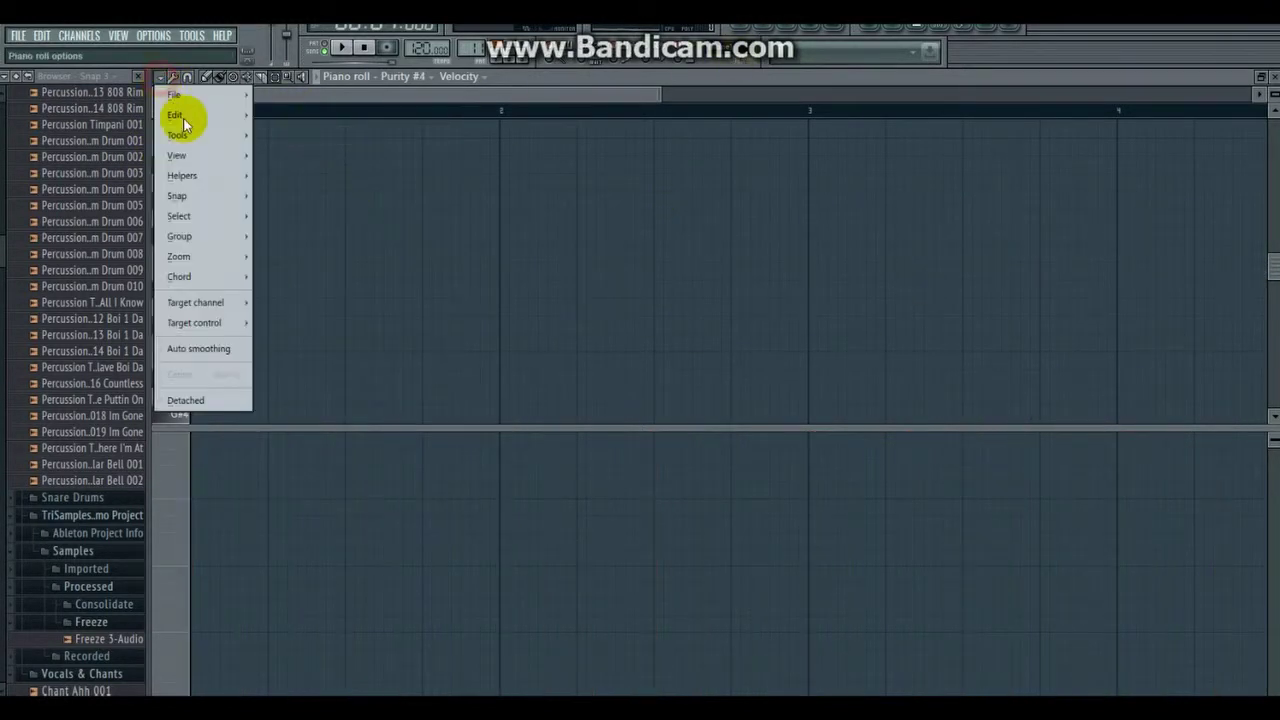
{"action": "mouse_move", "coordinate": [178, 115]}
{"action": "left_click", "coordinate": [288, 153]}
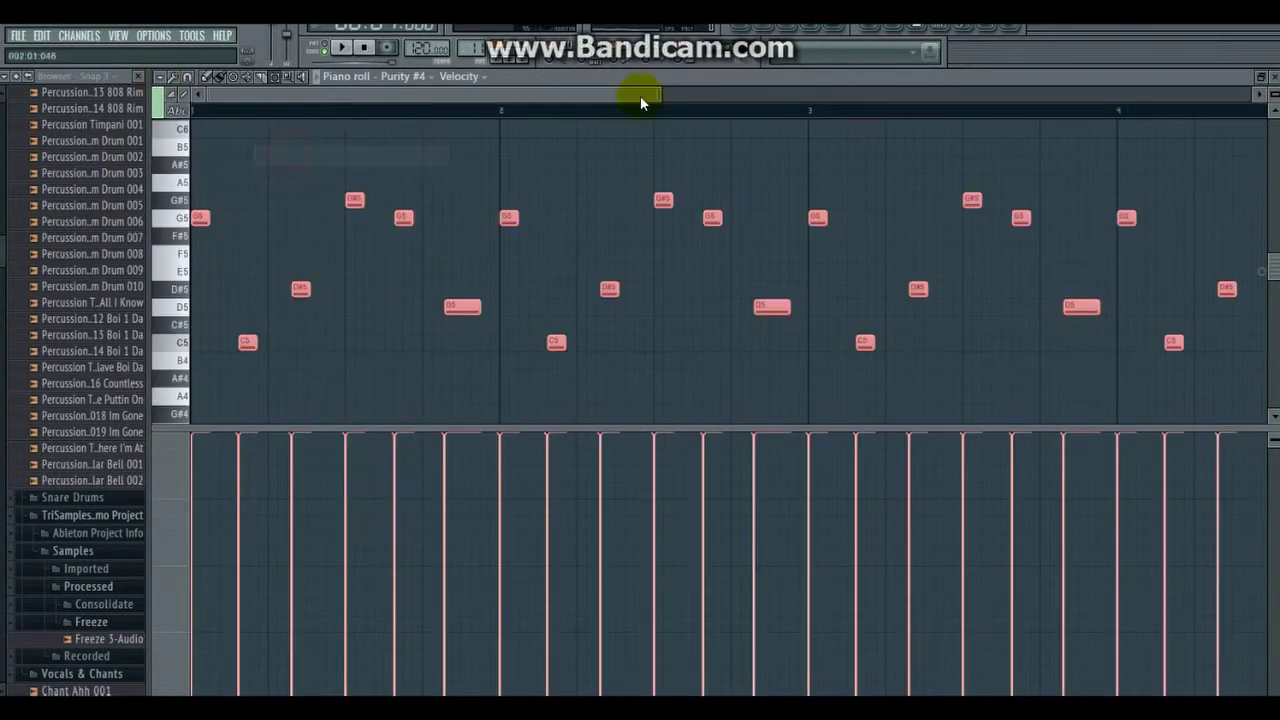
Step: Play the looped MELODIE clip in the playlist and review the channels of the Meldoei2 pattern
{"action": "left_click", "coordinate": [745, 30]}
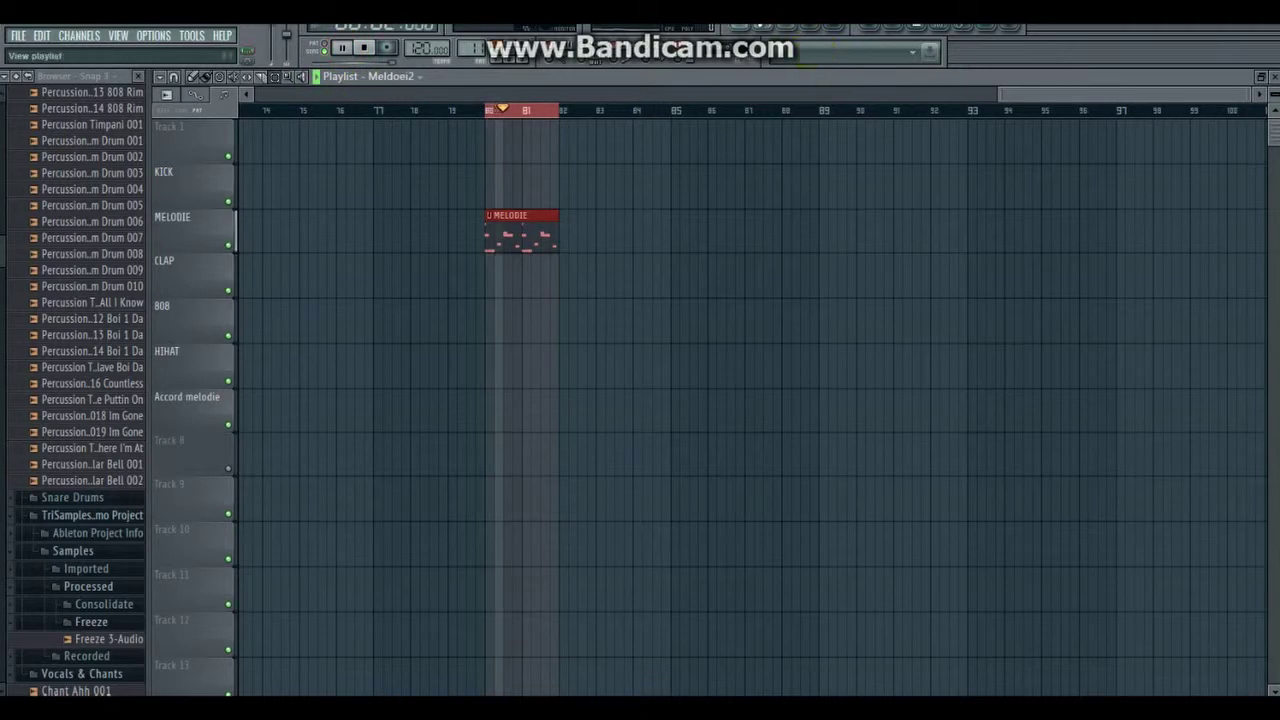
{"action": "left_click", "coordinate": [762, 28]}
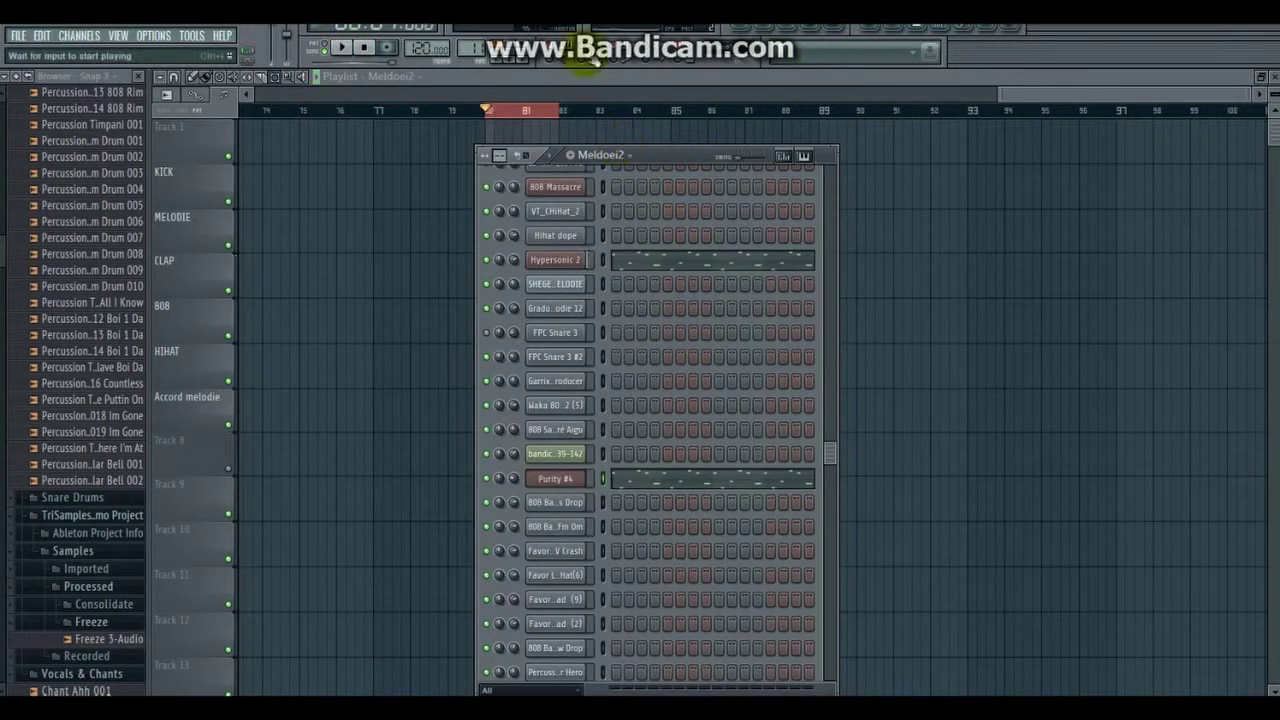
{"action": "left_click", "coordinate": [515, 105]}
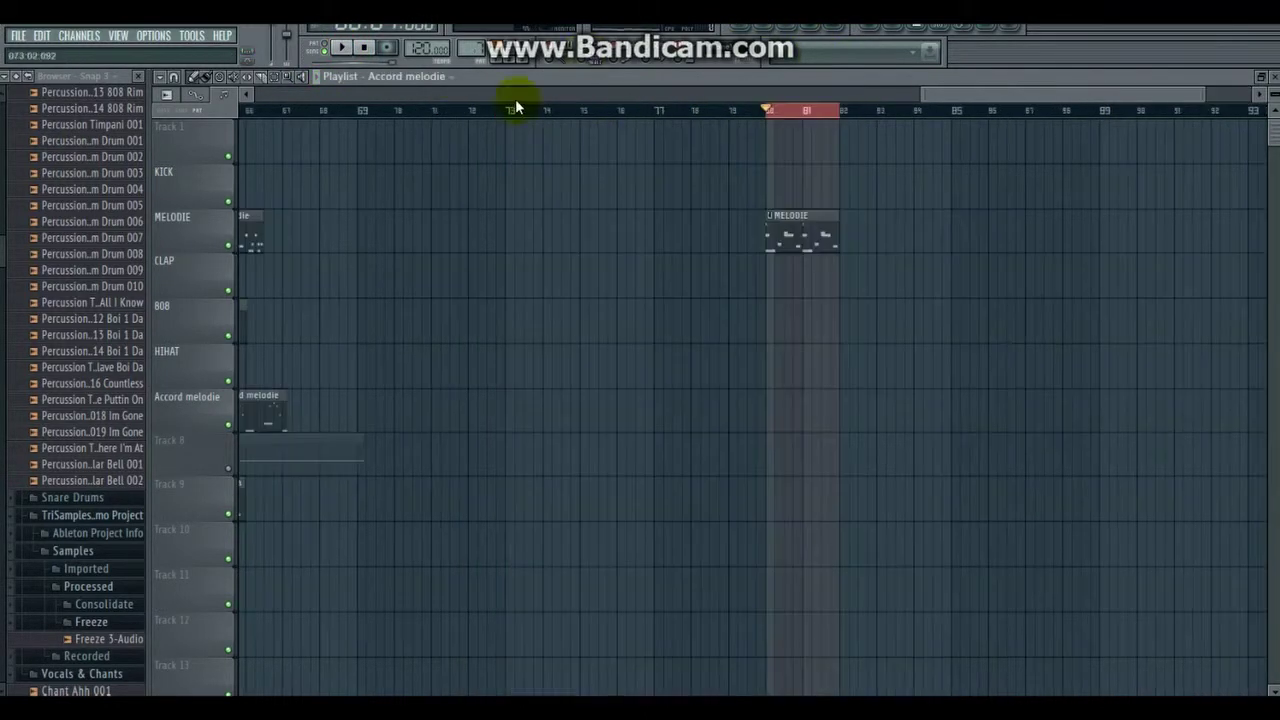
Step: Create a new empty pattern named Acoord melodie
{"action": "left_click", "coordinate": [765, 26]}
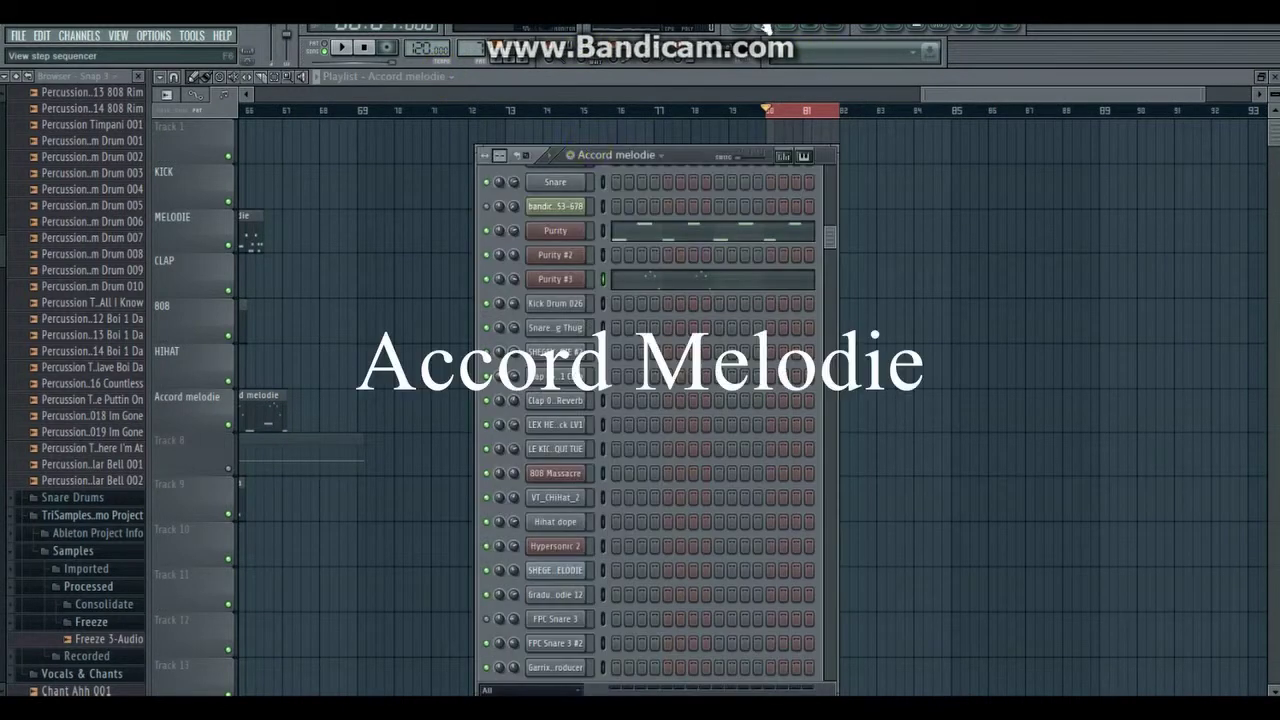
{"action": "left_click", "coordinate": [571, 156]}
{"action": "type", "text": "Accord"}
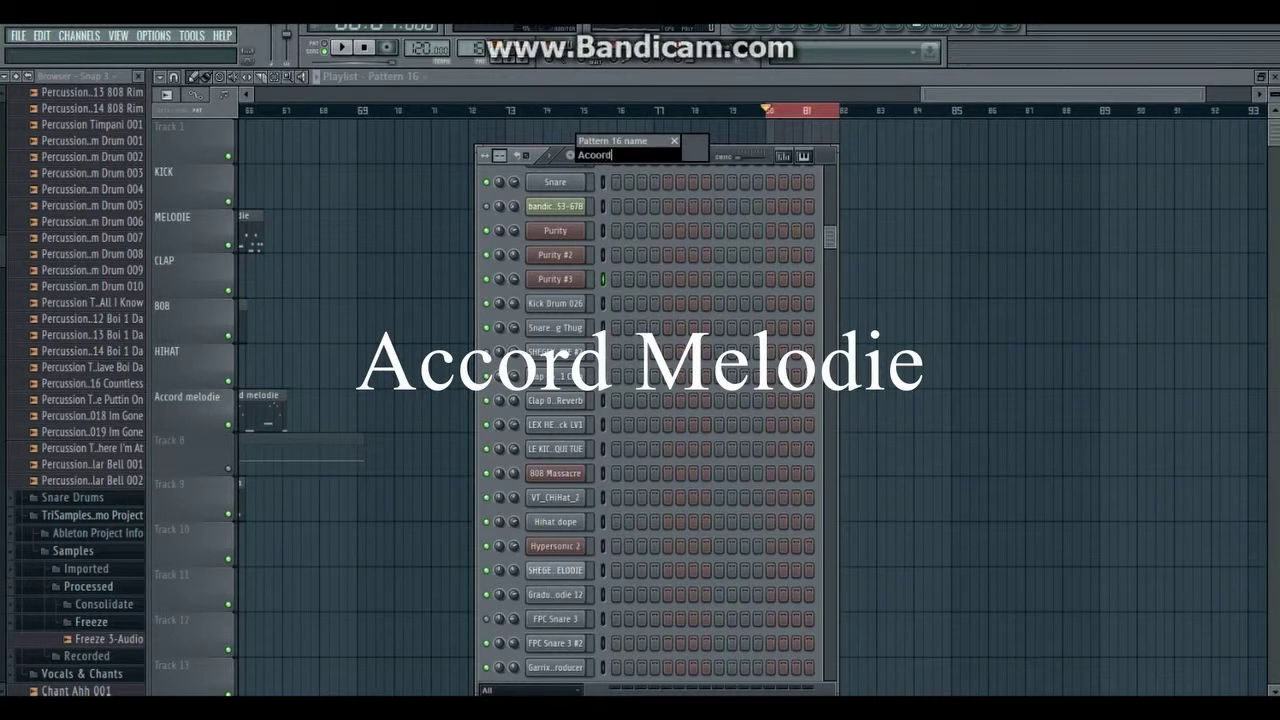
{"action": "left_click", "coordinate": [659, 255]}
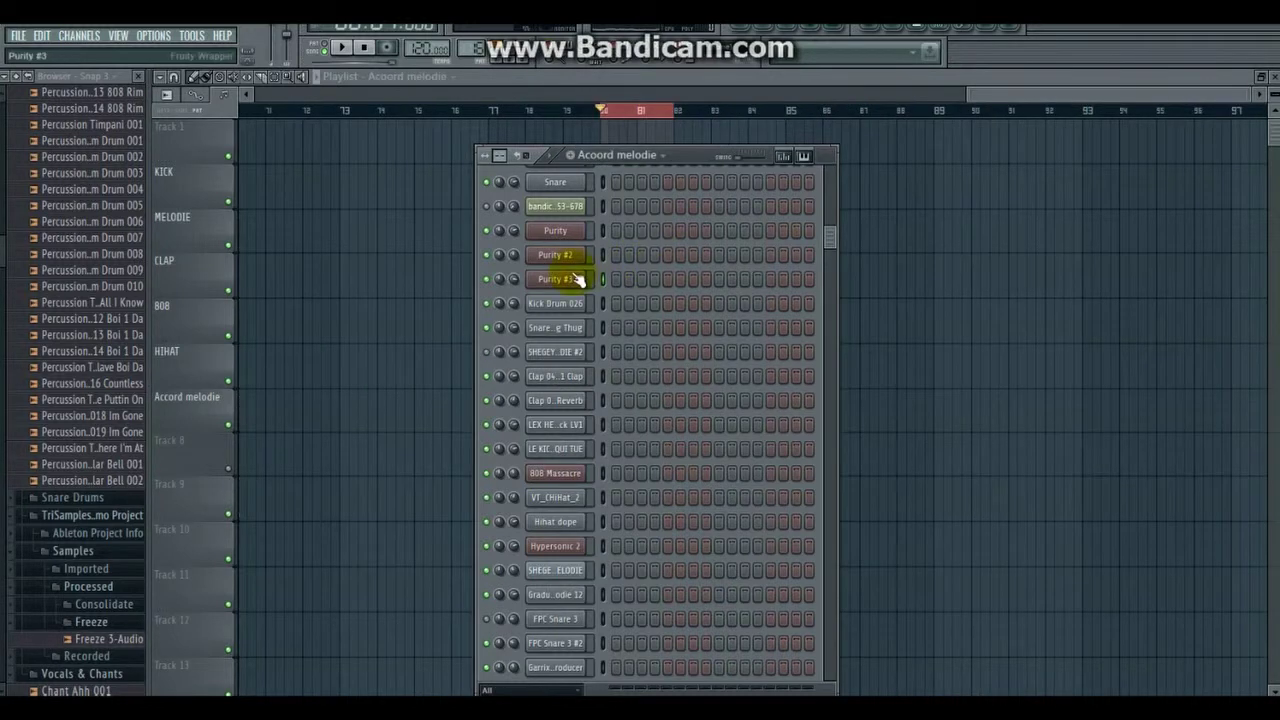
Step: Check the Fantasia preset of Purity #3, open the instrument's empty piano roll in the Acoord melodie pattern, and start playback
{"action": "left_click", "coordinate": [577, 279]}
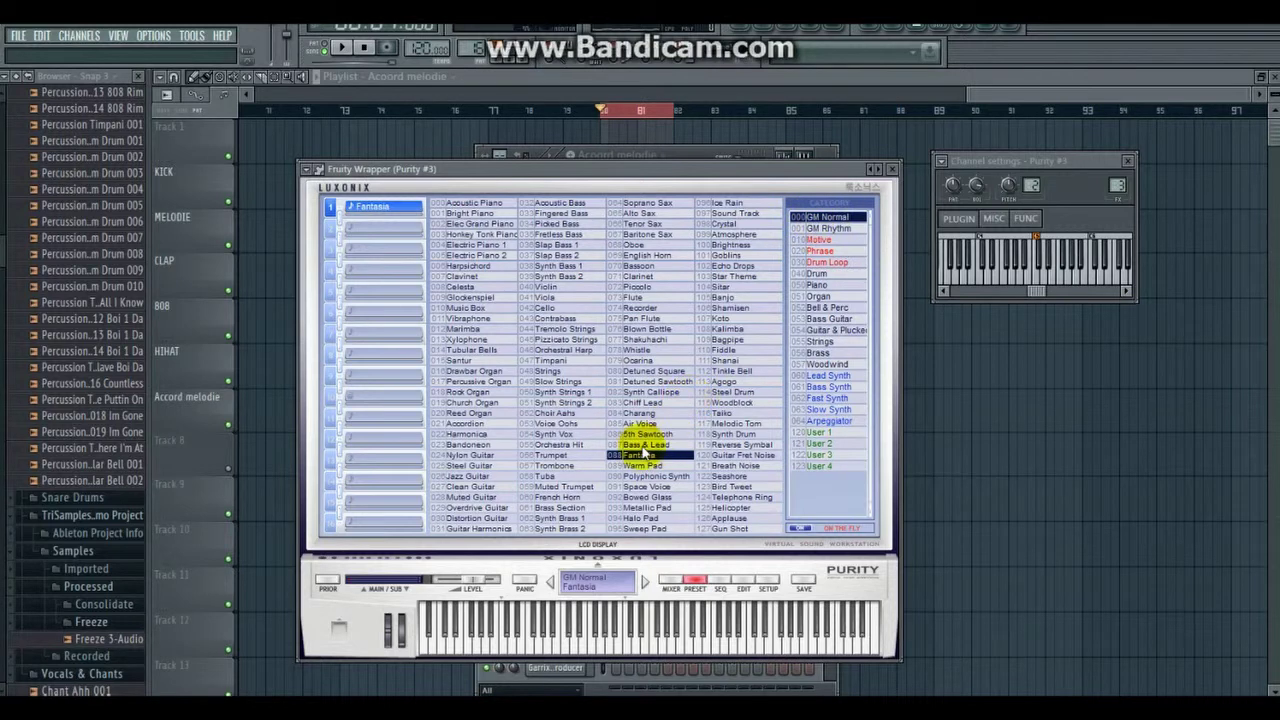
{"action": "left_click", "coordinate": [894, 167]}
{"action": "right_click", "coordinate": [575, 288]}
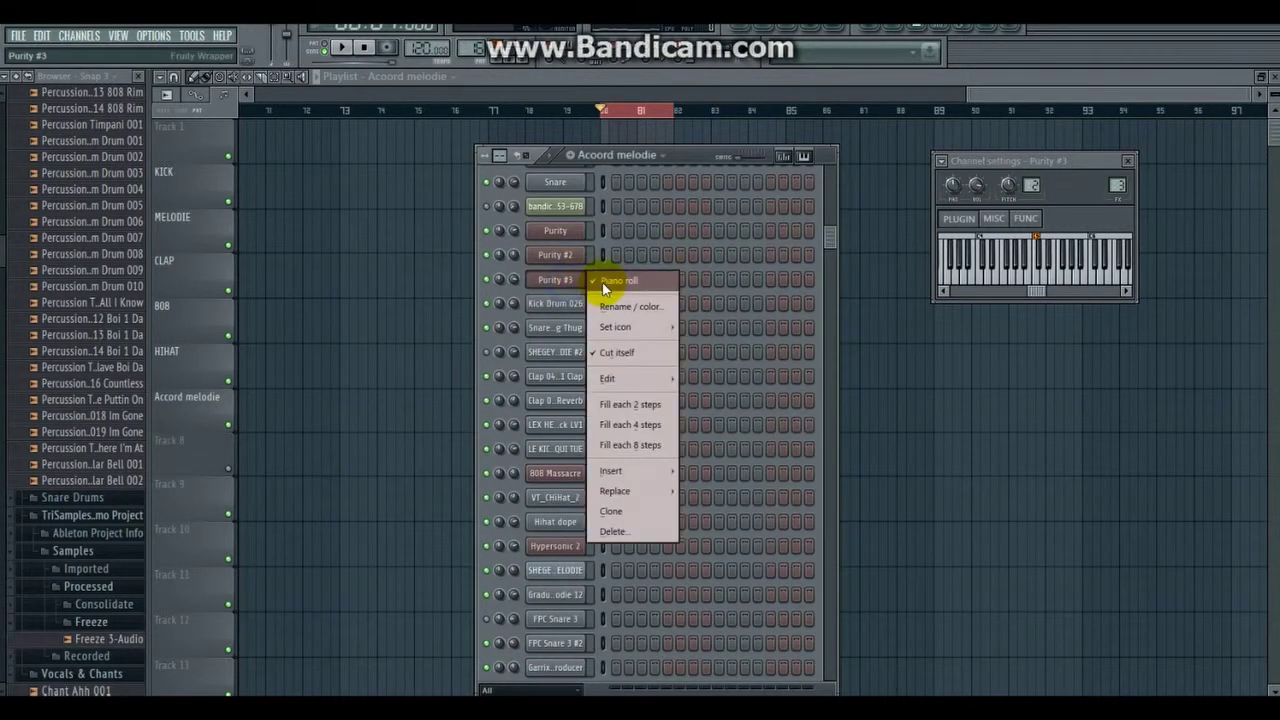
{"action": "left_click", "coordinate": [620, 281]}
{"action": "key", "text": "space"}
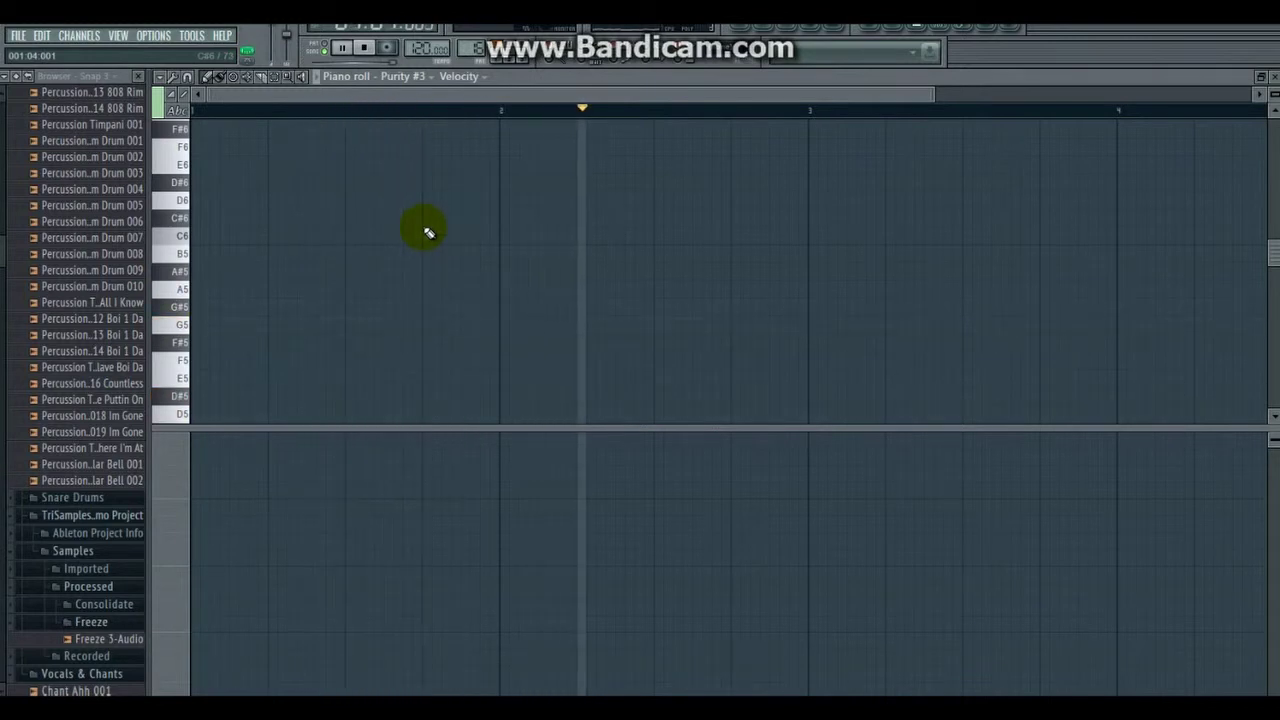
Step: Add a short D6 on beat 4 of bar 1 and a short C6 half a beat before it
{"action": "left_click", "coordinate": [424, 204]}
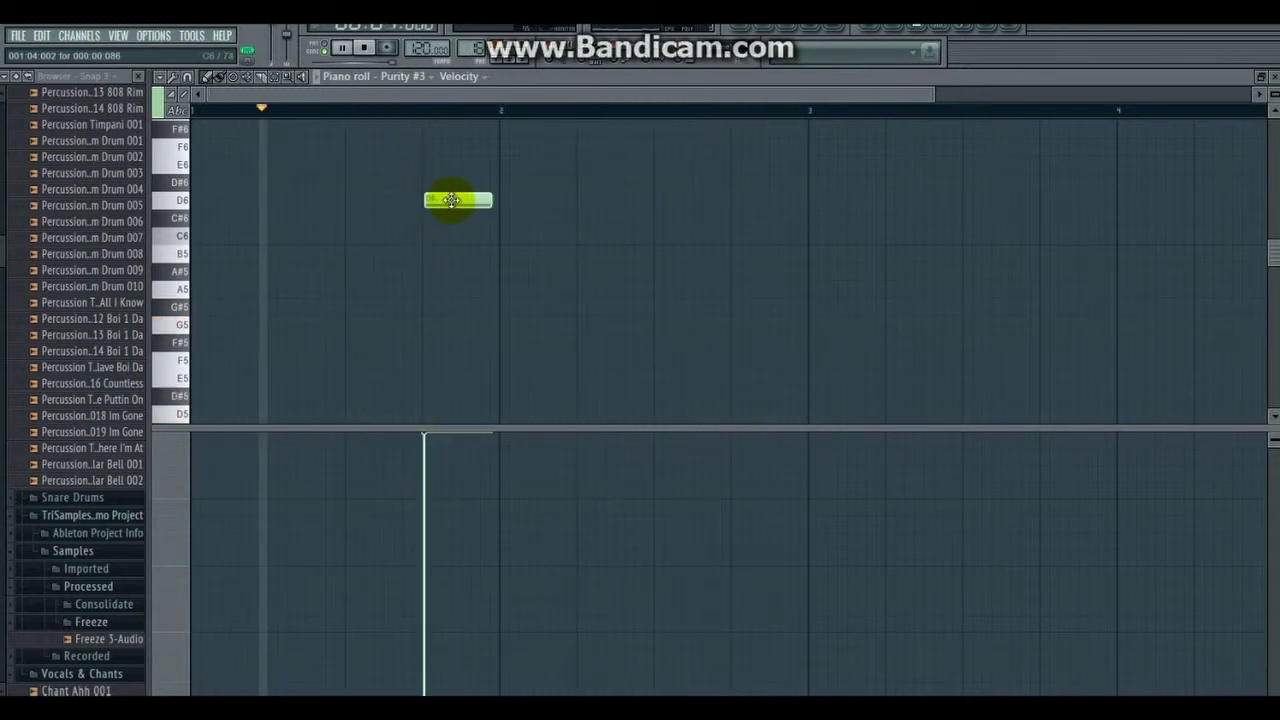
{"action": "left_click_drag", "start_coordinate": [470, 202], "coordinate": [451, 202]}
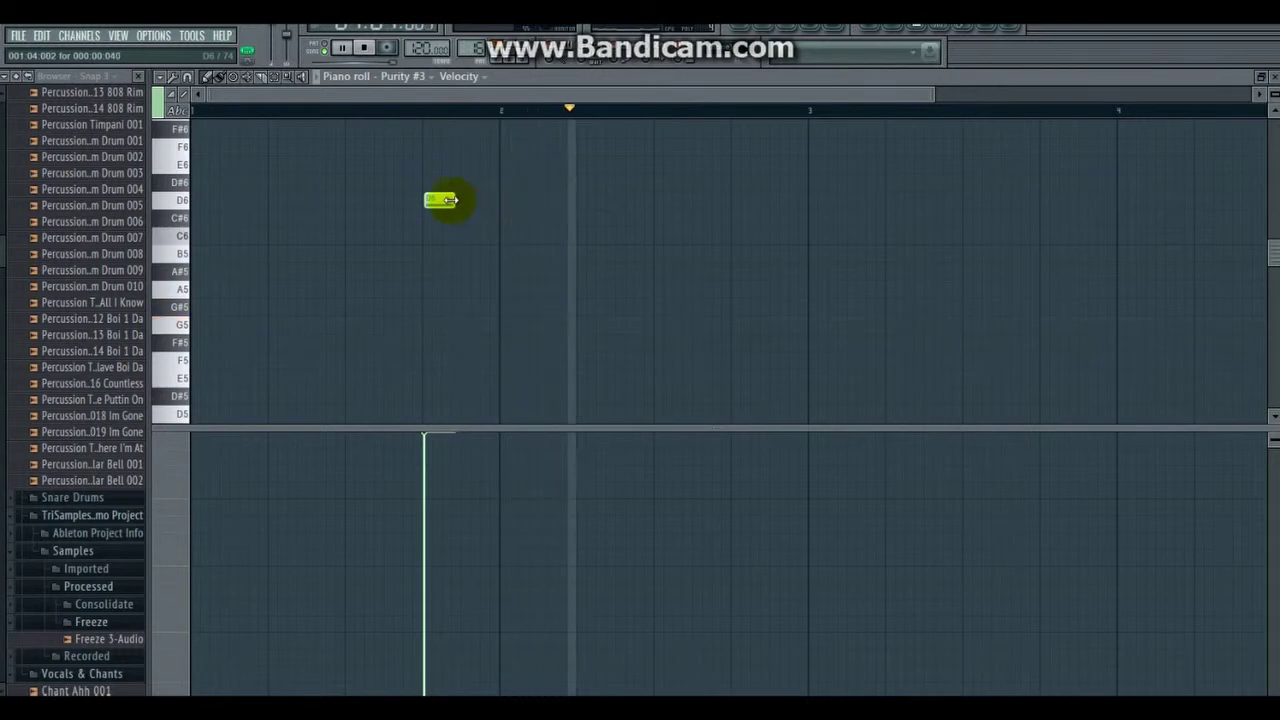
{"action": "left_click", "coordinate": [389, 235]}
{"action": "left_click_drag", "start_coordinate": [410, 235], "coordinate": [394, 234]}
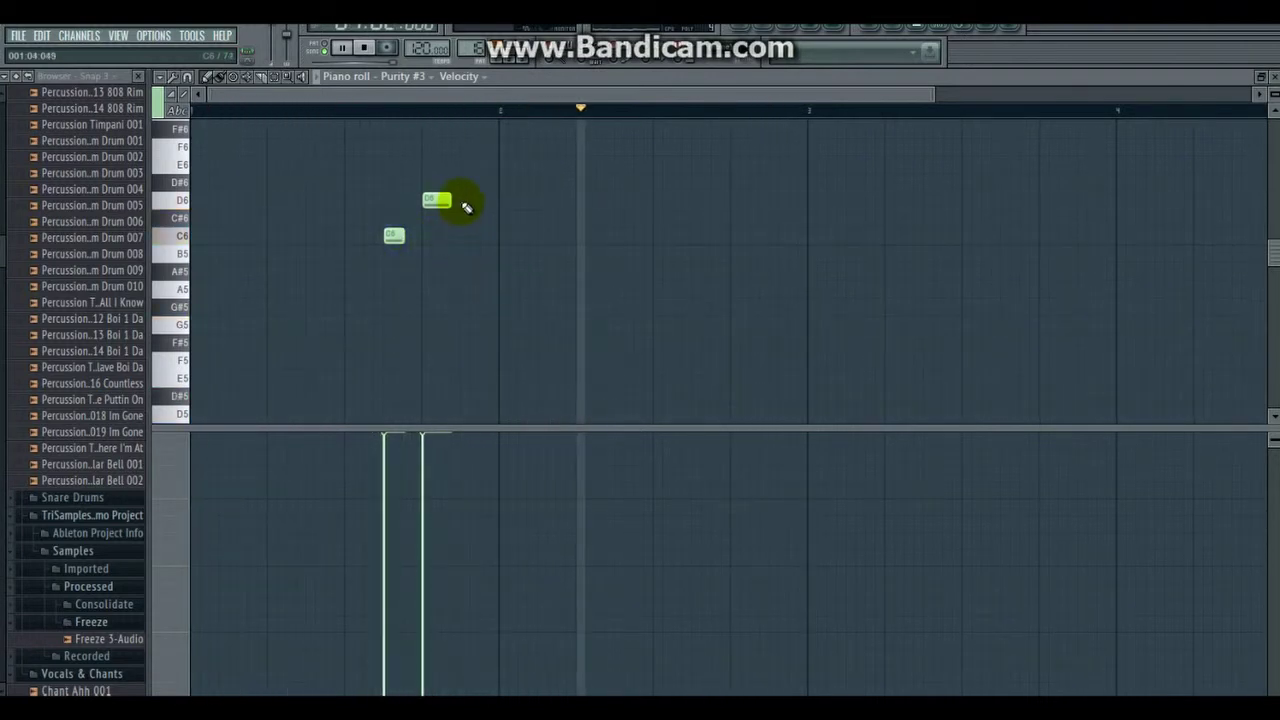
Step: Shorten the D6, add a C6 and a G5 after it in bar 1, and shift the first C6 slightly later
{"action": "left_click_drag", "start_coordinate": [450, 200], "coordinate": [457, 232]}
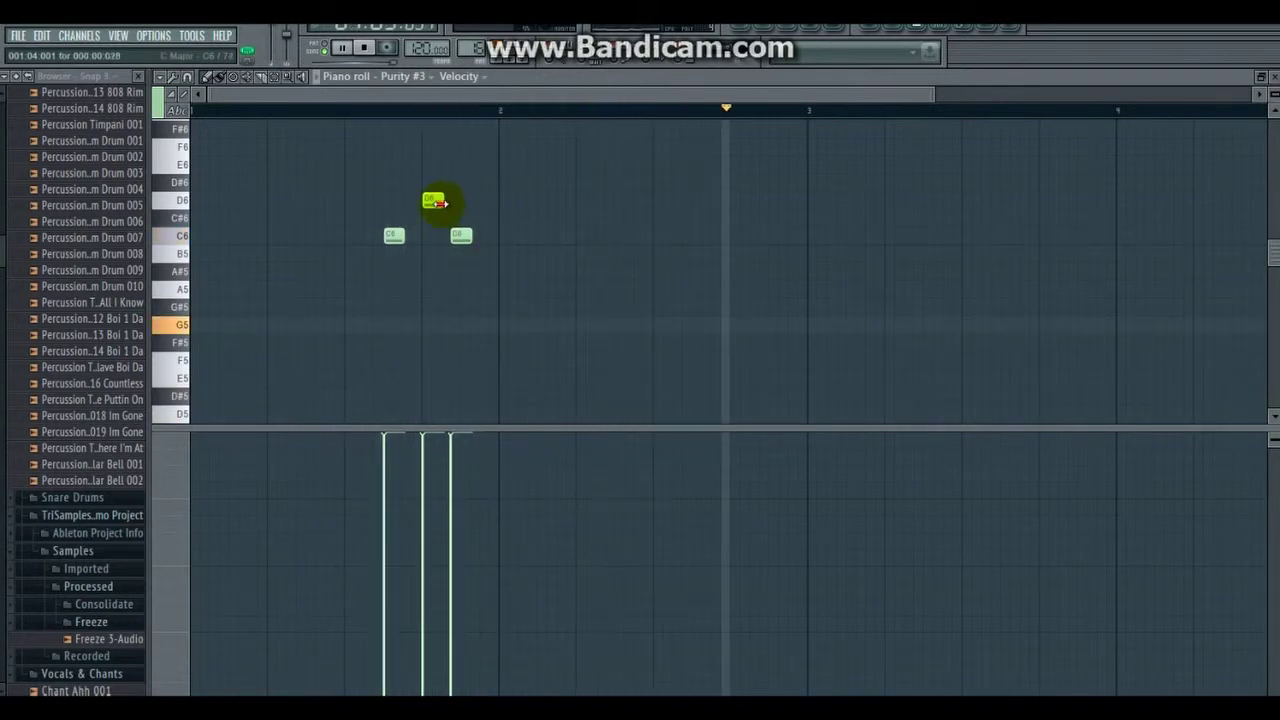
{"action": "left_click", "coordinate": [474, 330]}
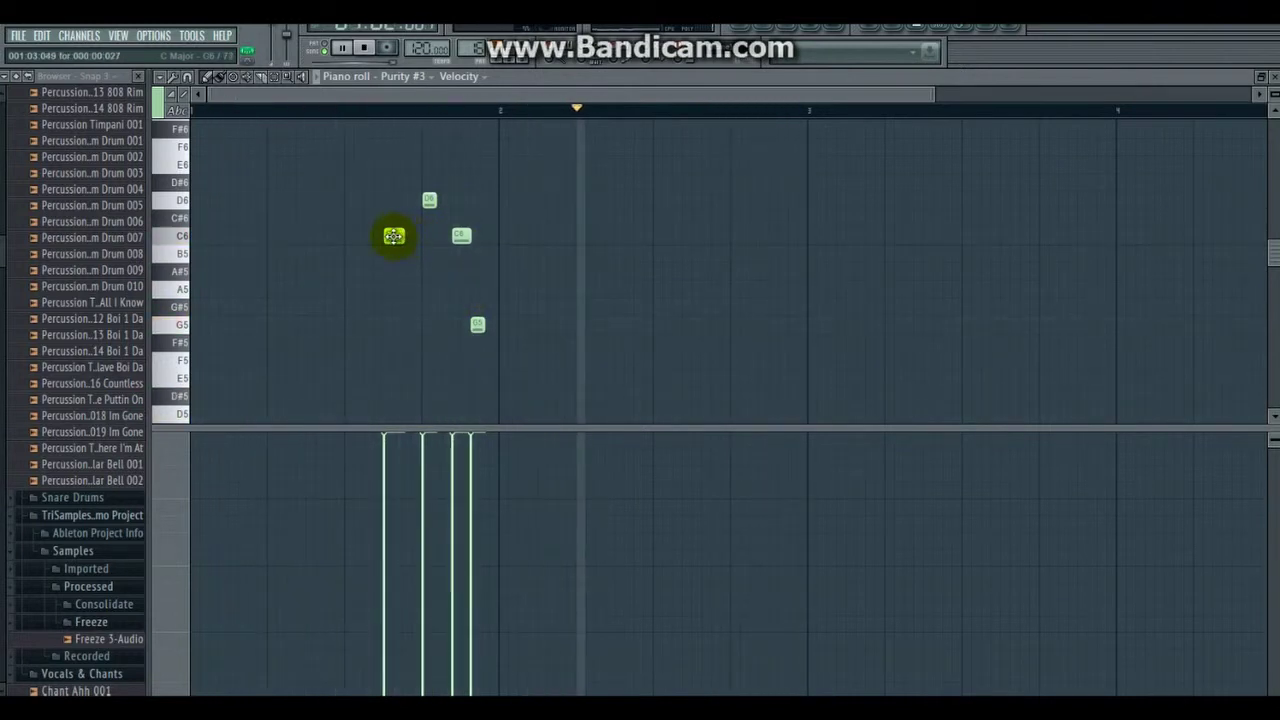
{"action": "left_click_drag", "start_coordinate": [394, 236], "coordinate": [402, 235]}
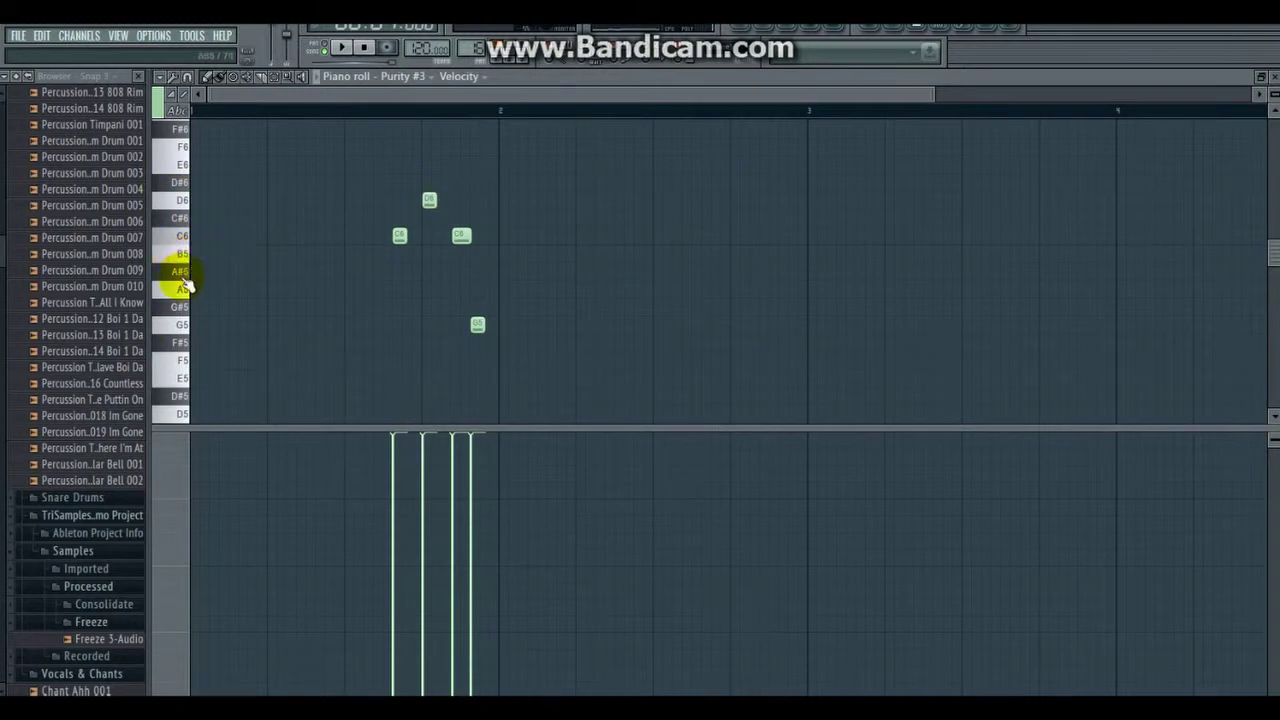
Step: Play the phrase back and add a short G5 at the start of bar 2
{"action": "key", "text": "space"}
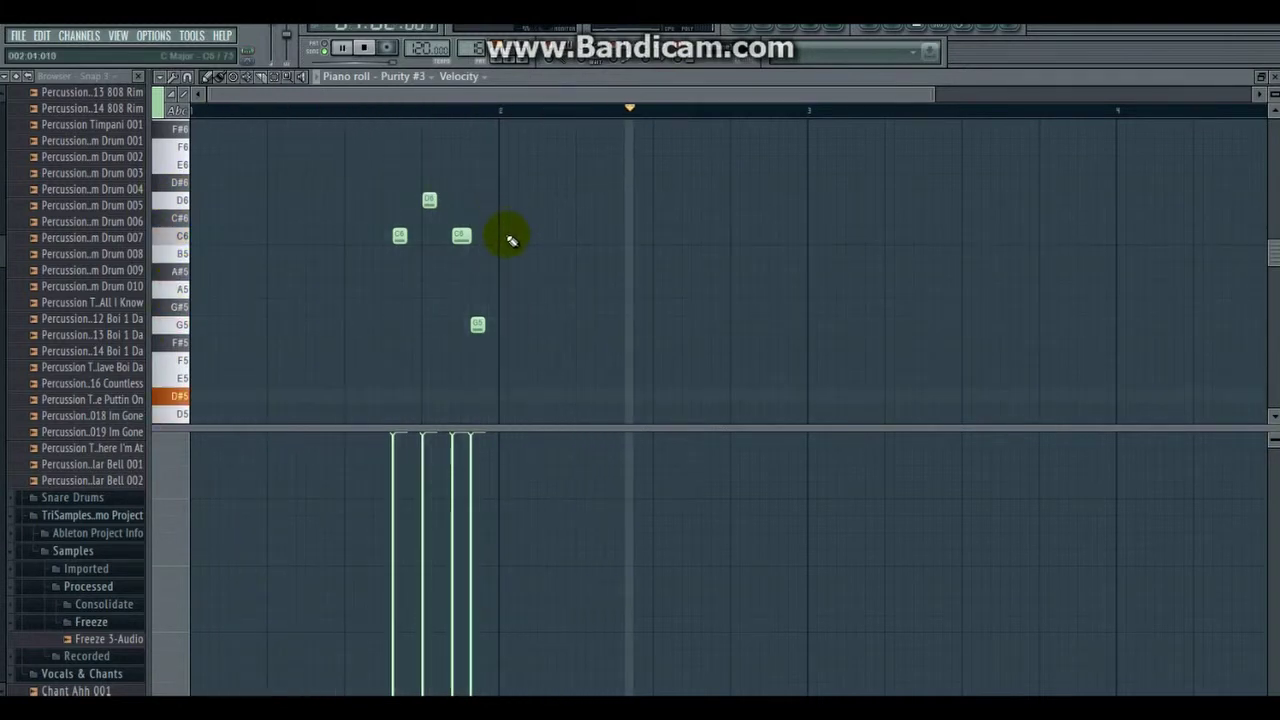
{"action": "key", "text": "space"}
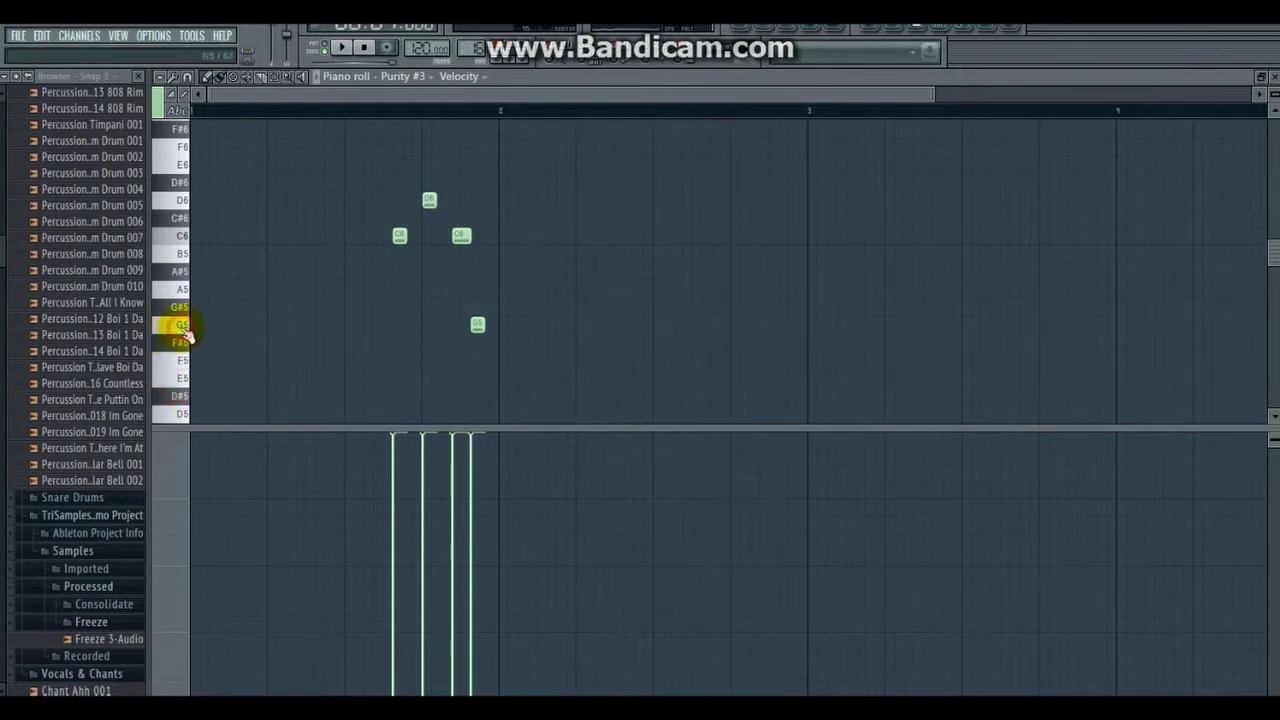
{"action": "key", "text": "space"}
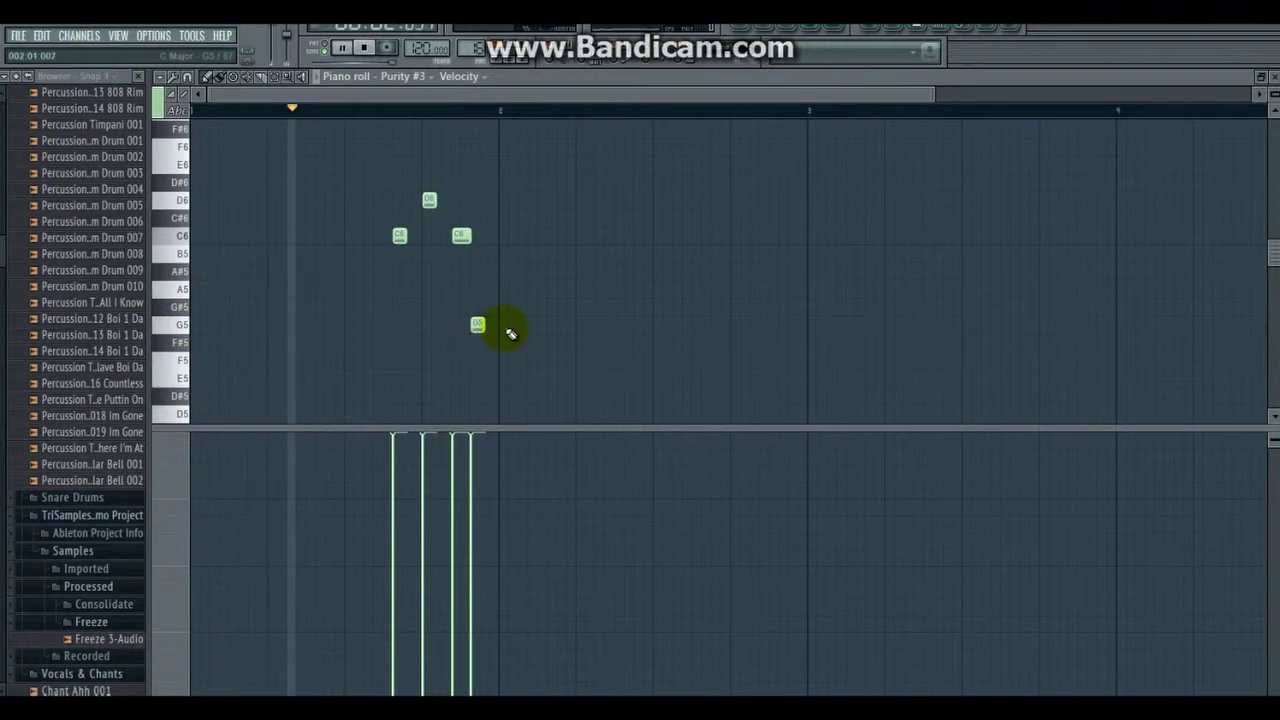
{"action": "left_click", "coordinate": [508, 330]}
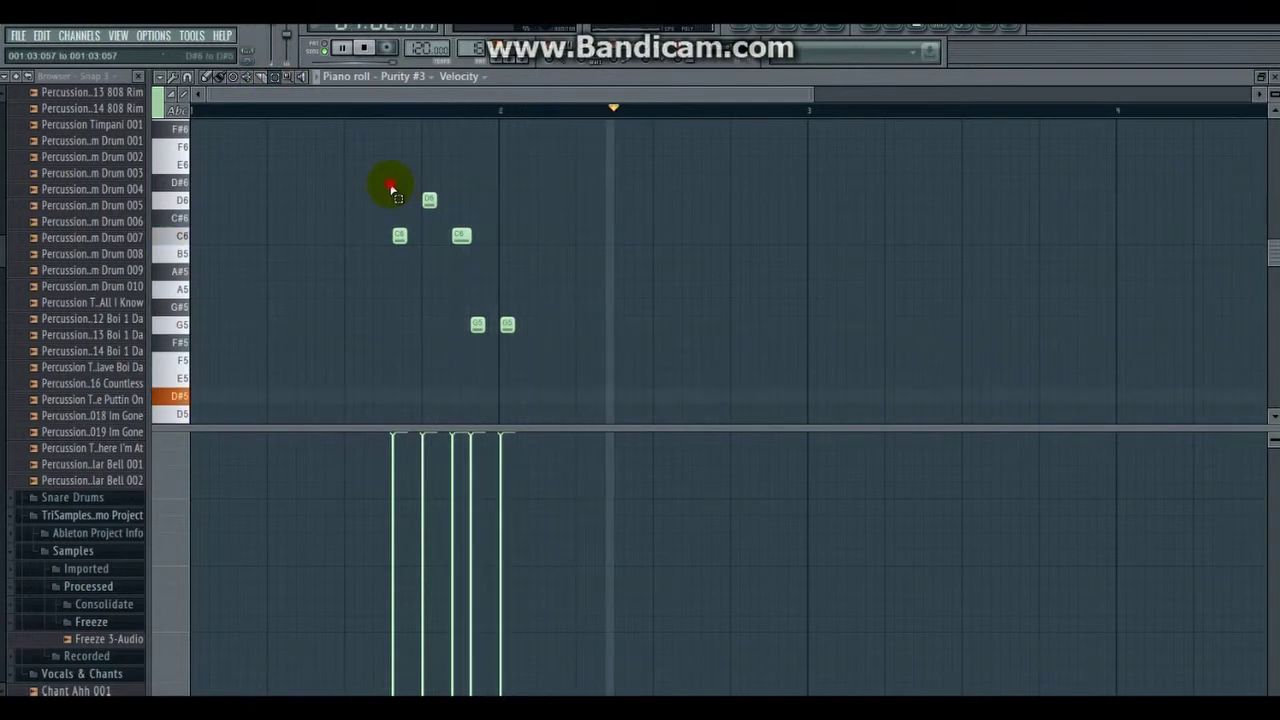
Step: Duplicate the five-note phrase and move the copy so that it repeats exactly one bar after the original
{"action": "left_click_drag", "start_coordinate": [391, 178], "coordinate": [518, 335]}
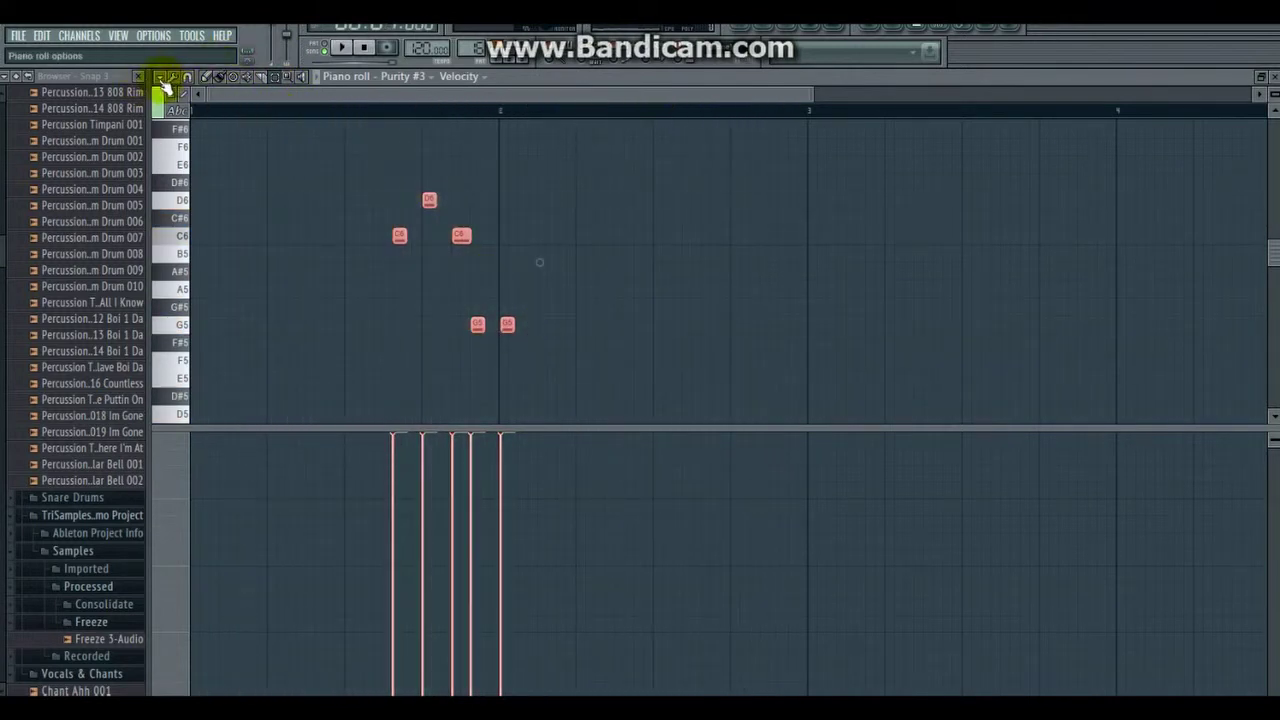
{"action": "left_click", "coordinate": [165, 86]}
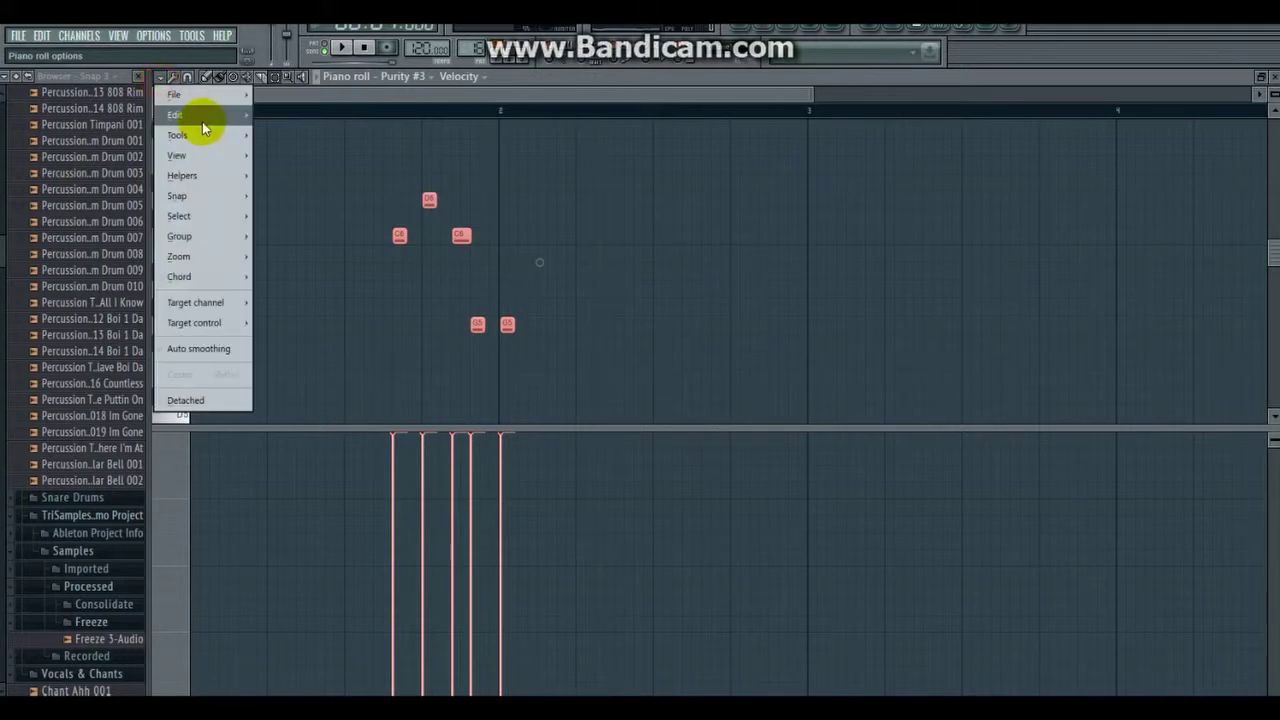
{"action": "mouse_move", "coordinate": [285, 114]}
{"action": "left_click", "coordinate": [295, 176]}
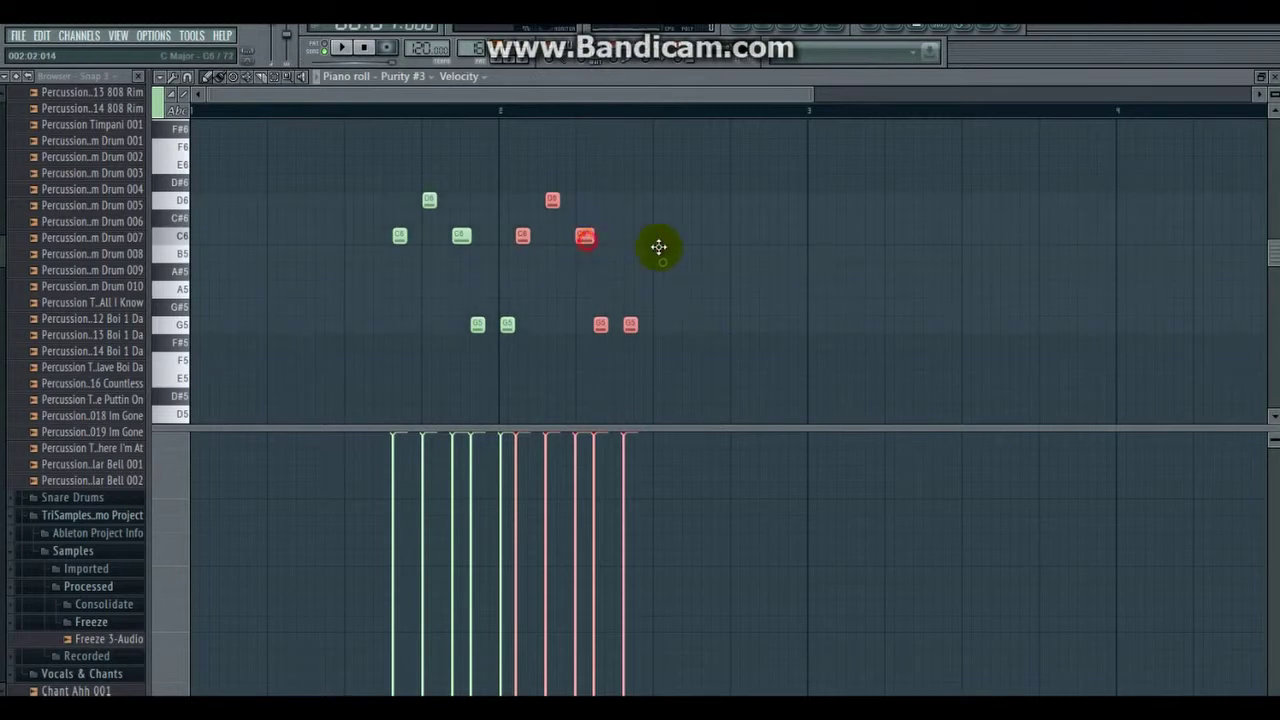
{"action": "left_click_drag", "start_coordinate": [659, 247], "coordinate": [769, 234]}
Step: Lower the velocity of the G5 at the start of bar 2 and delete the G5 at the start of bar 3
{"action": "left_click", "coordinate": [491, 349]}
{"action": "left_click", "coordinate": [501, 521]}
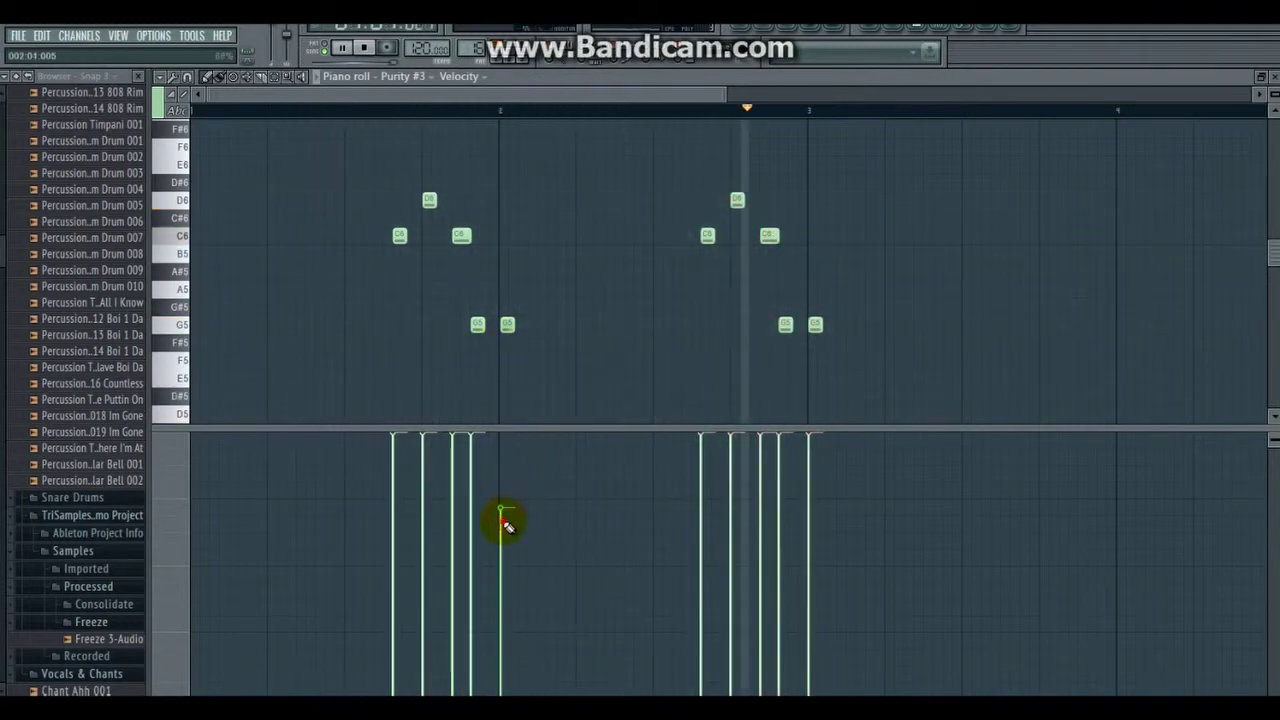
{"action": "right_click", "coordinate": [815, 324]}
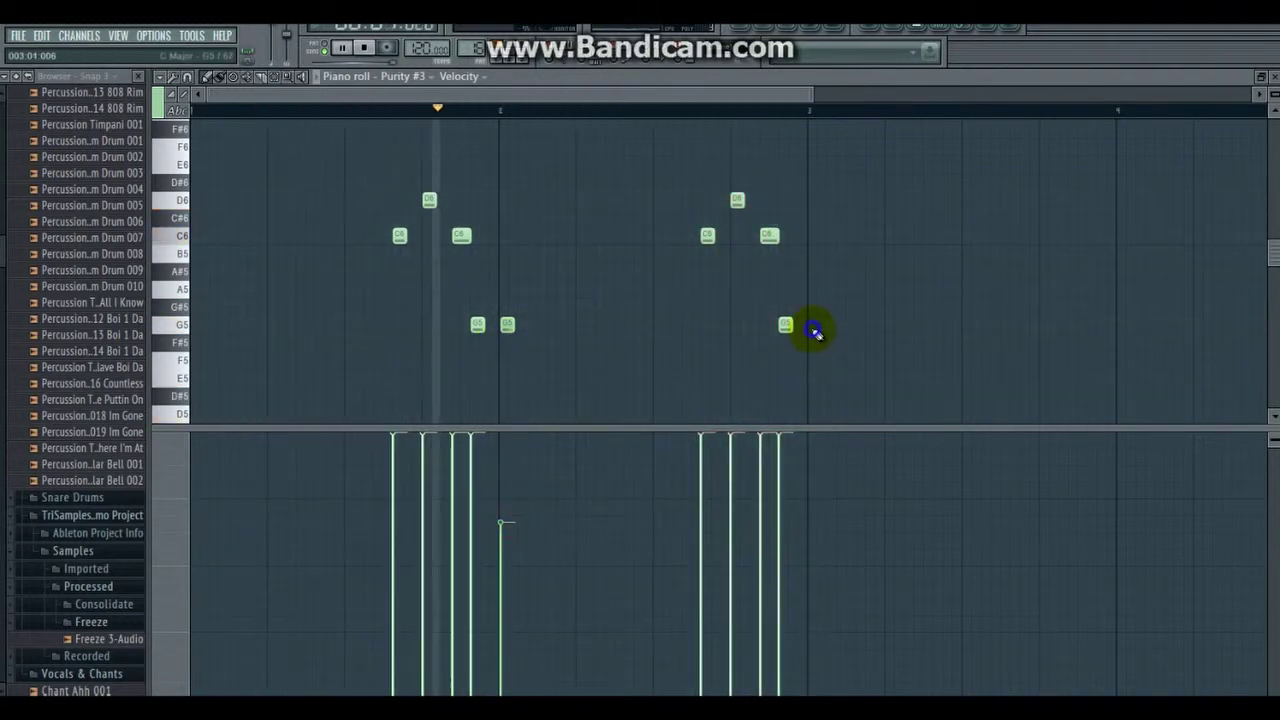
Step: Check the Acoord melodie clip and its notes, and set the playlist loop over both clips from bar 80 to bar 82
{"action": "key", "text": "F5"}
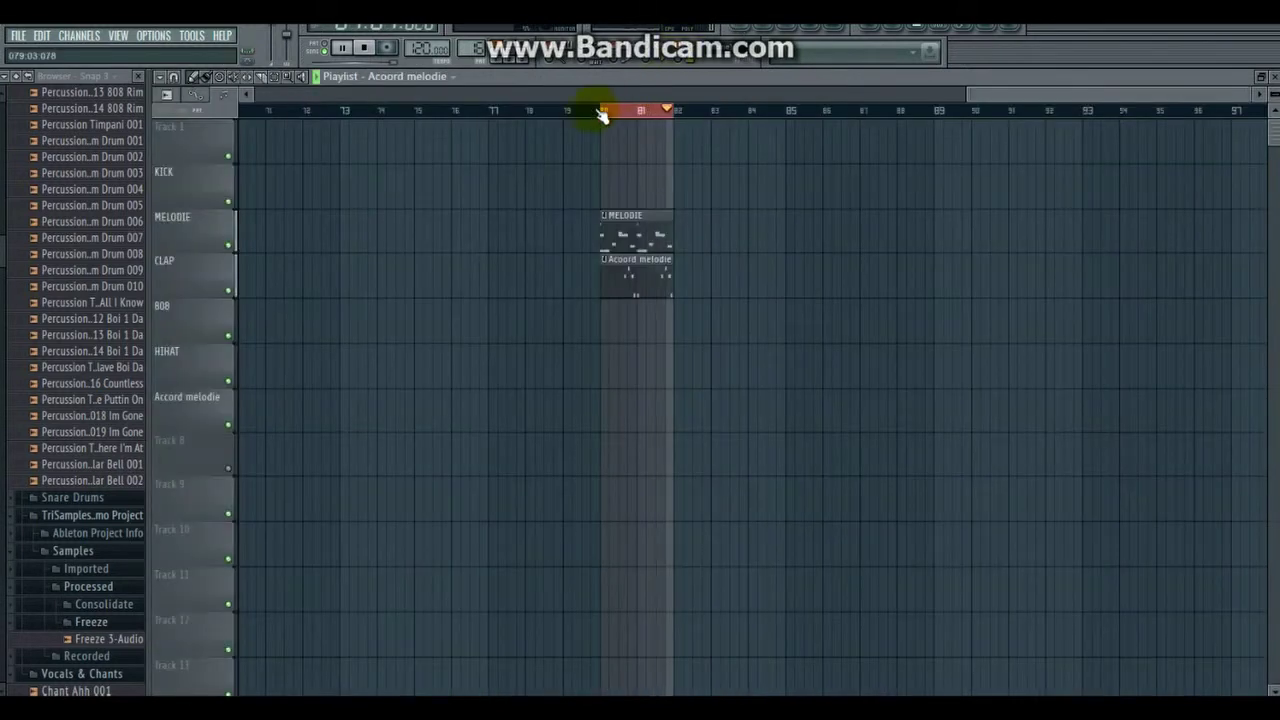
{"action": "key", "text": "F7"}
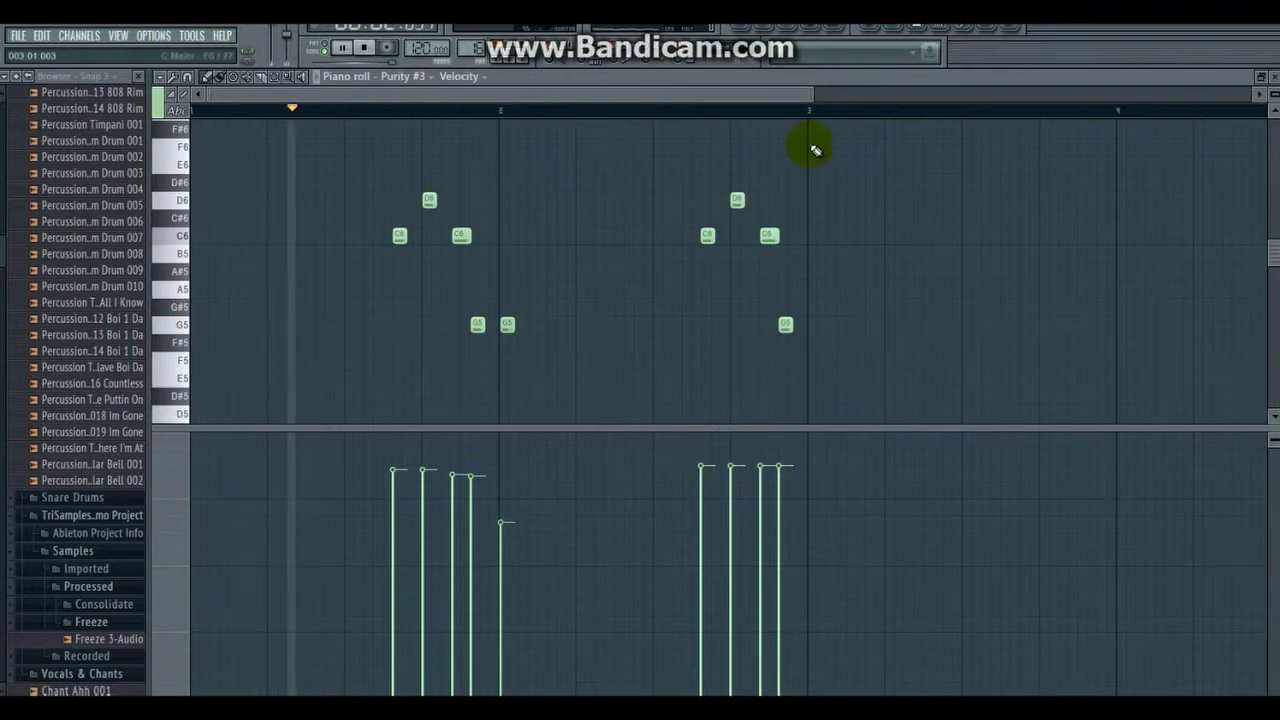
{"action": "left_click", "coordinate": [745, 25]}
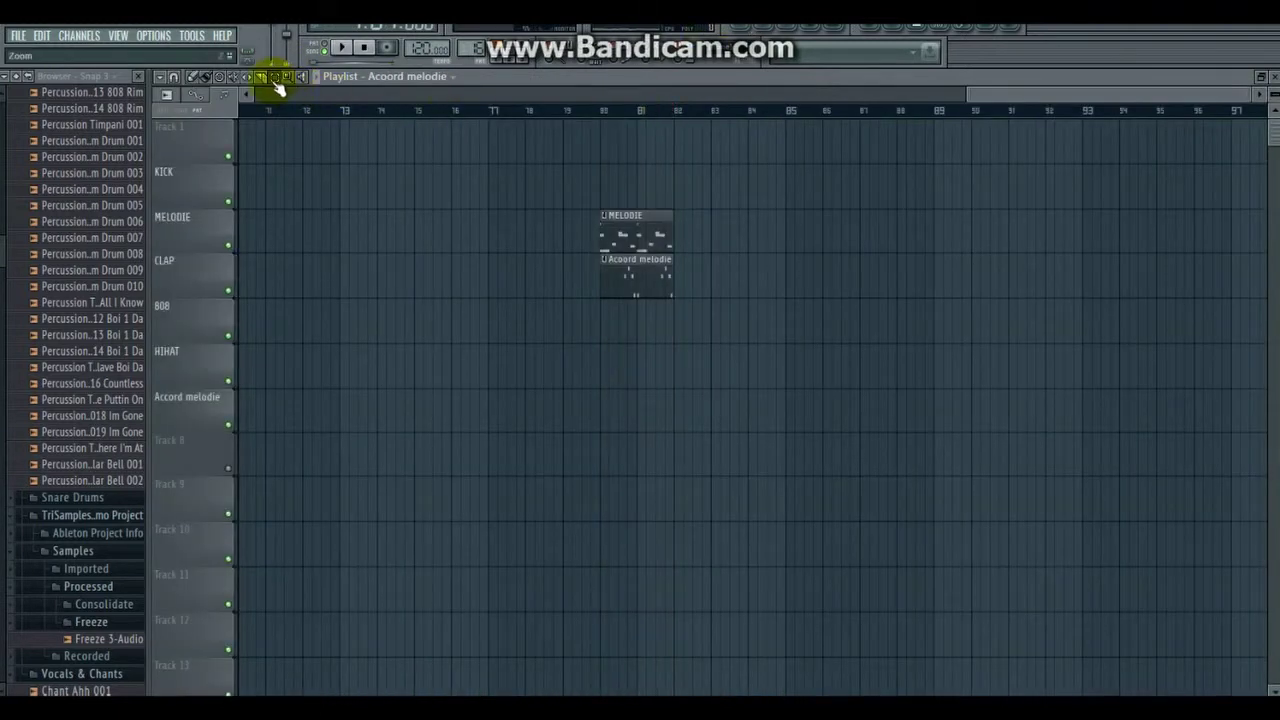
{"action": "left_click_drag", "start_coordinate": [601, 113], "coordinate": [670, 130]}
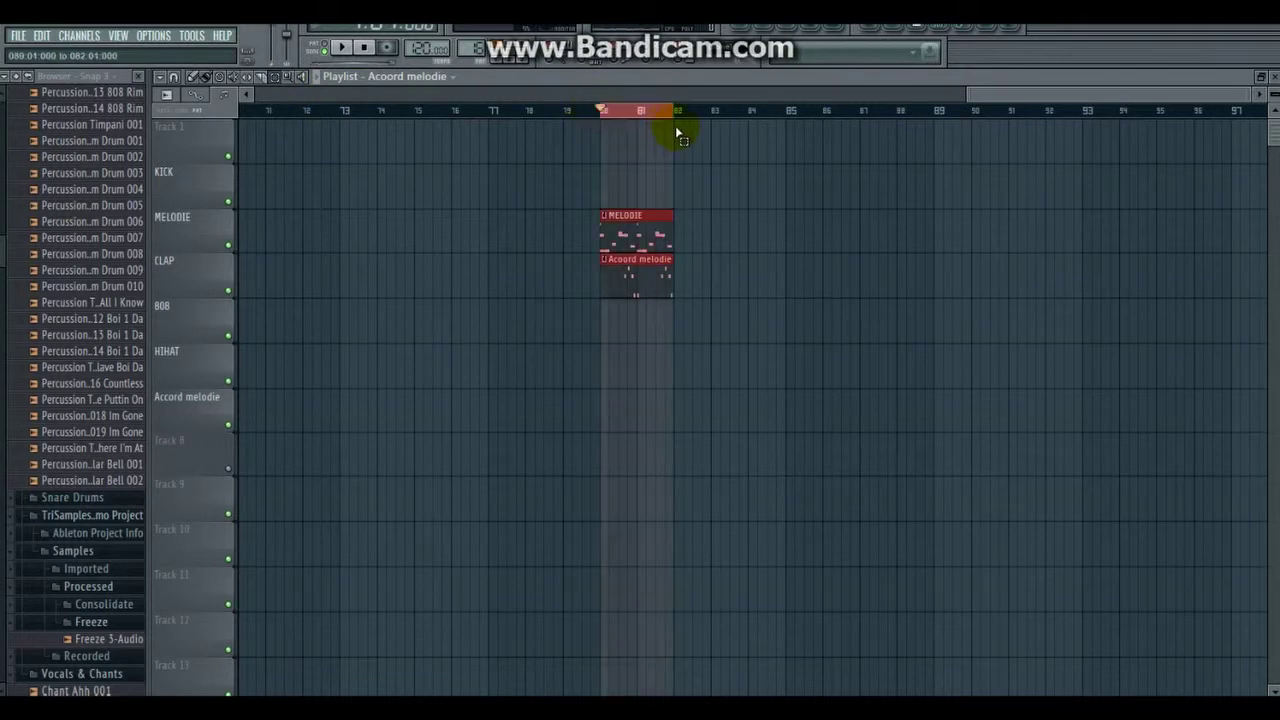
Step: Create a new empty pattern named Kick
{"action": "left_click", "coordinate": [771, 26]}
{"action": "left_click", "coordinate": [571, 158]}
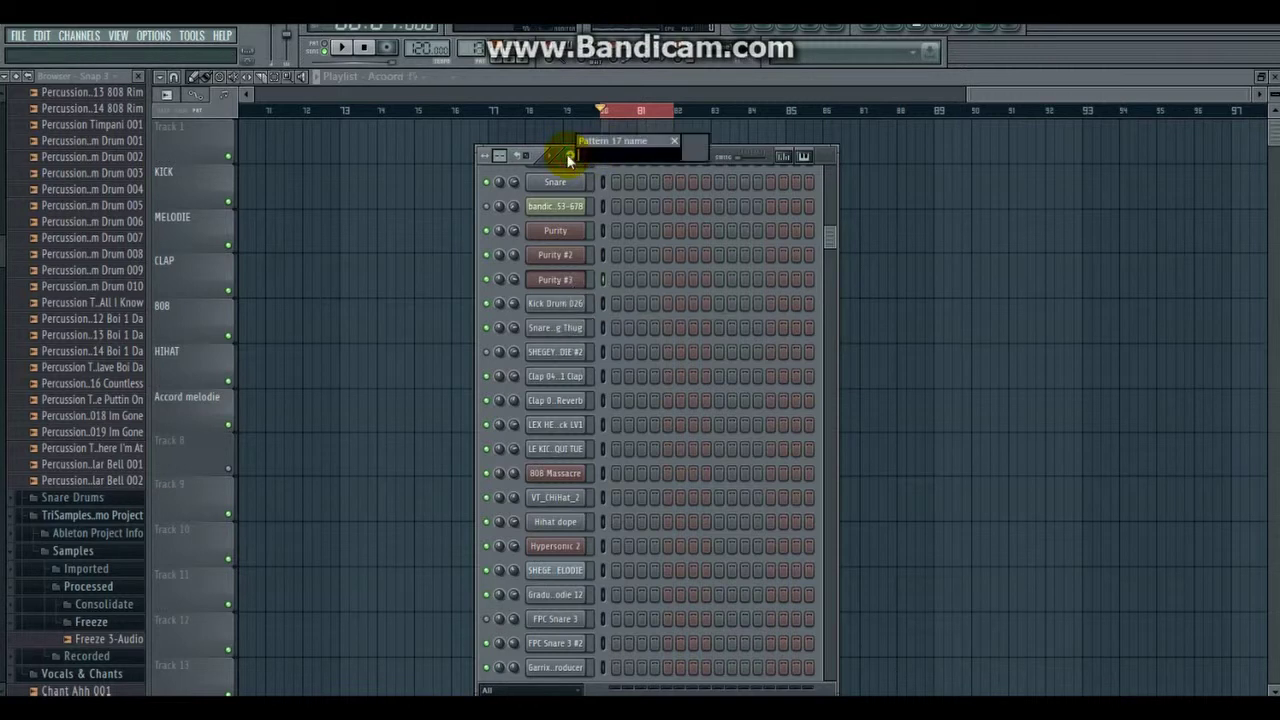
{"action": "type", "text": "Kick"}
{"action": "key", "text": "Return"}
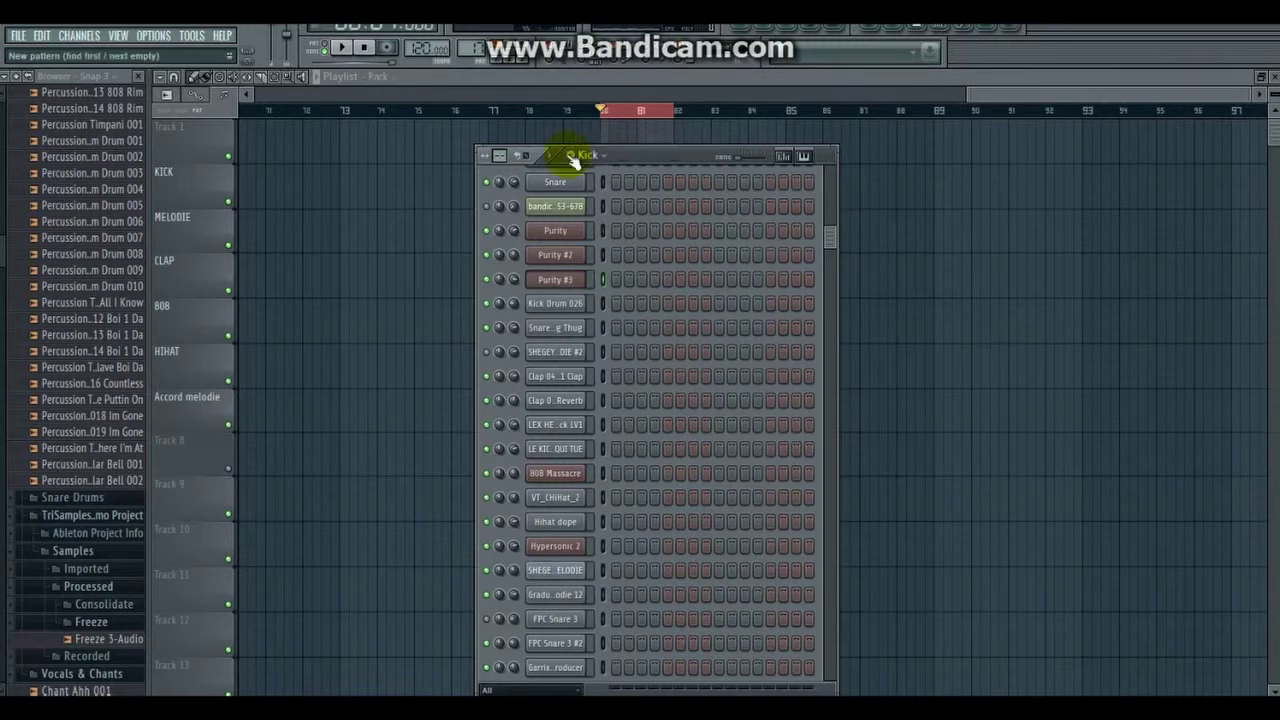
Step: Place the Kick clip at bar 80 on the KICK track and move the Acoord melodie clip to the Accord melodie track
{"action": "key", "text": "F6"}
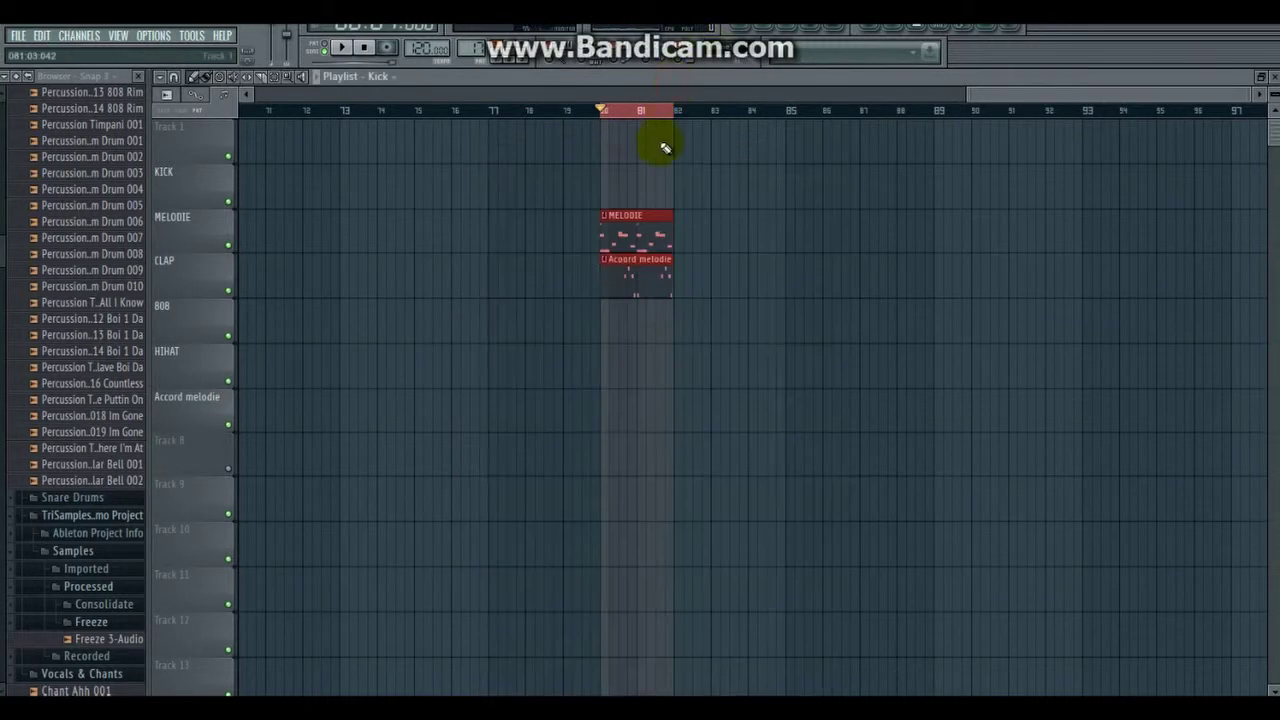
{"action": "left_click", "coordinate": [731, 198]}
{"action": "left_click_drag", "start_coordinate": [731, 198], "coordinate": [614, 191]}
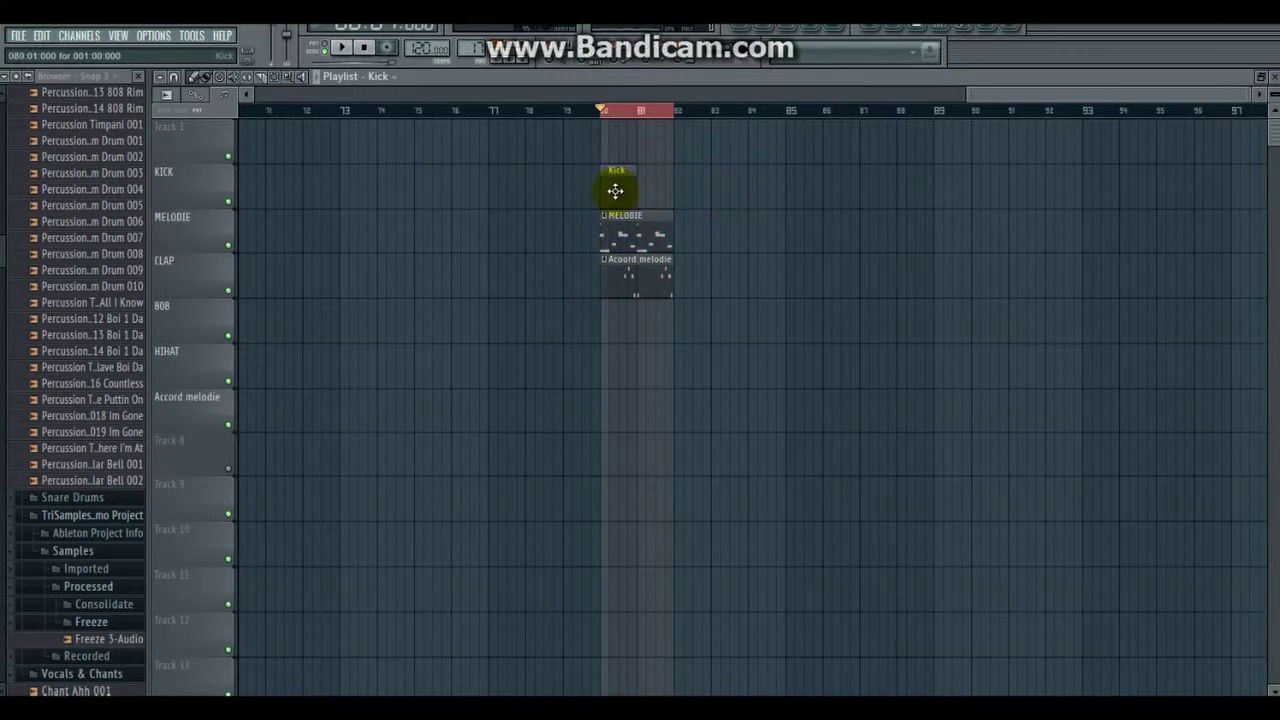
{"action": "left_click_drag", "start_coordinate": [628, 287], "coordinate": [632, 428]}
Step: In LE KICK QUI TUE's piano roll, add C5 hits at the start of bar 1 and beat 2 of bar 2, both at maximum velocity
{"action": "key", "text": "F6"}
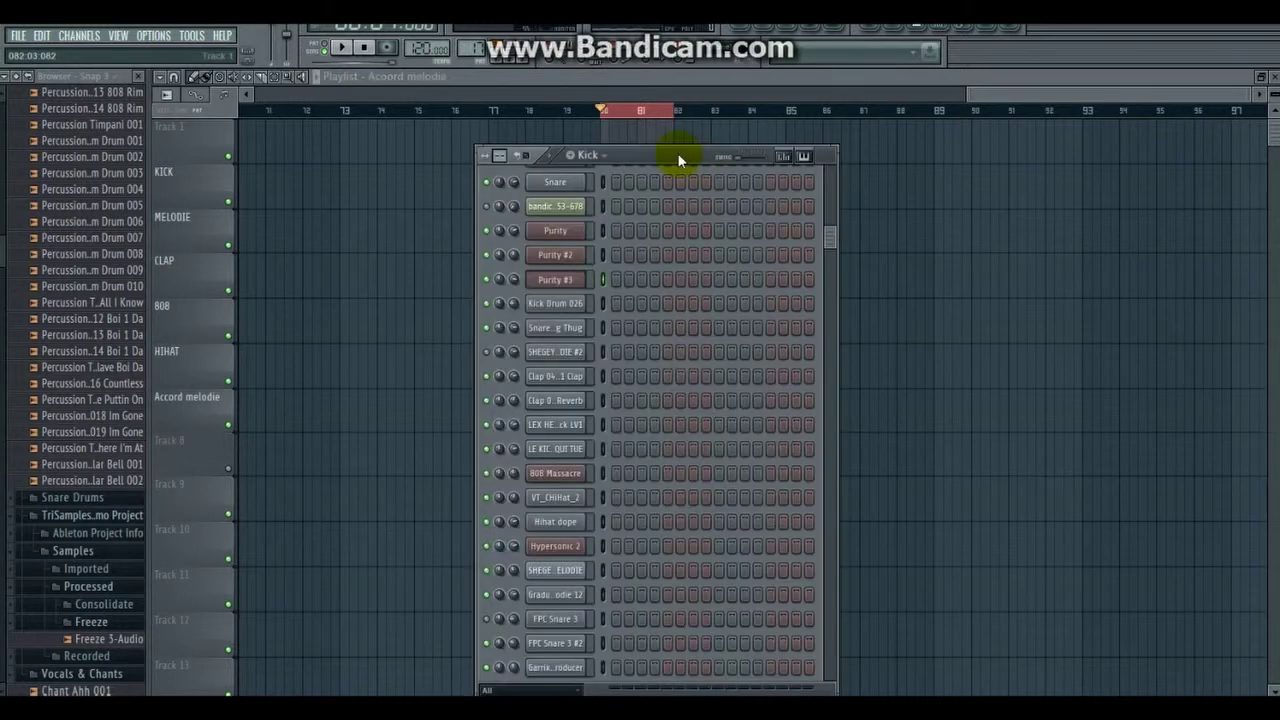
{"action": "scroll", "coordinate": [824, 239], "scroll_direction": "down", "scroll_amount": 1}
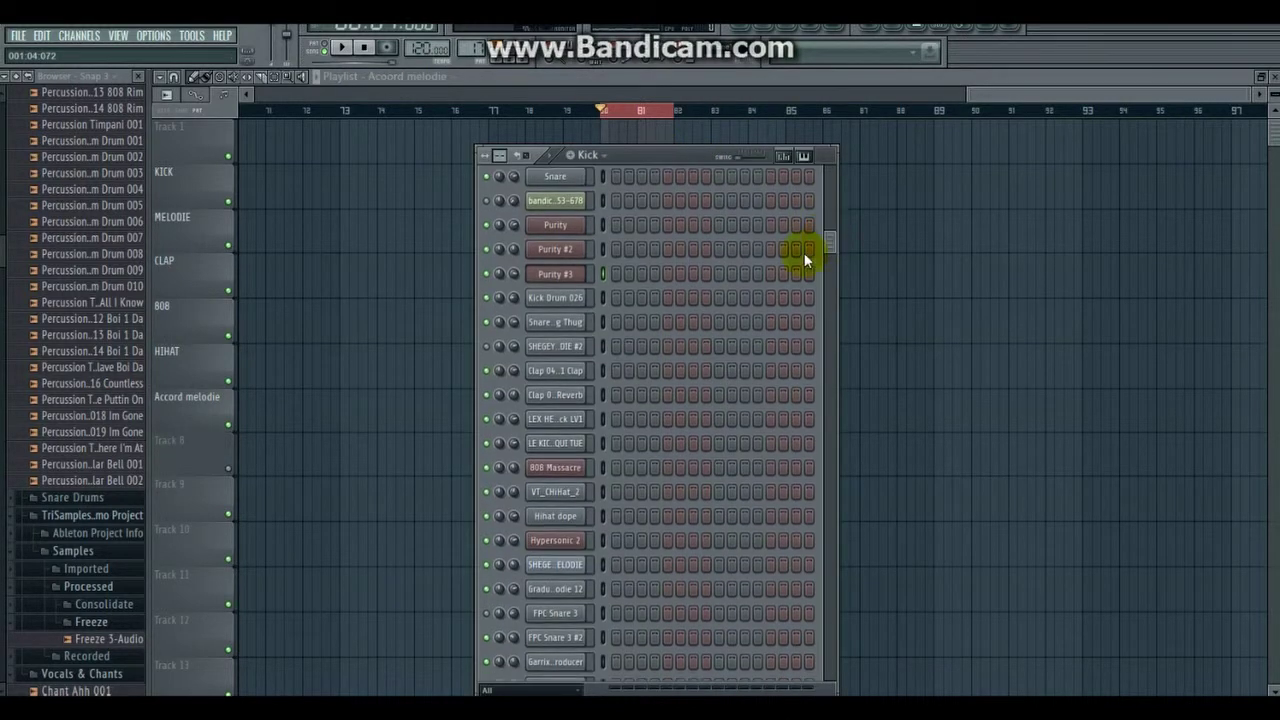
{"action": "key", "text": "F7"}
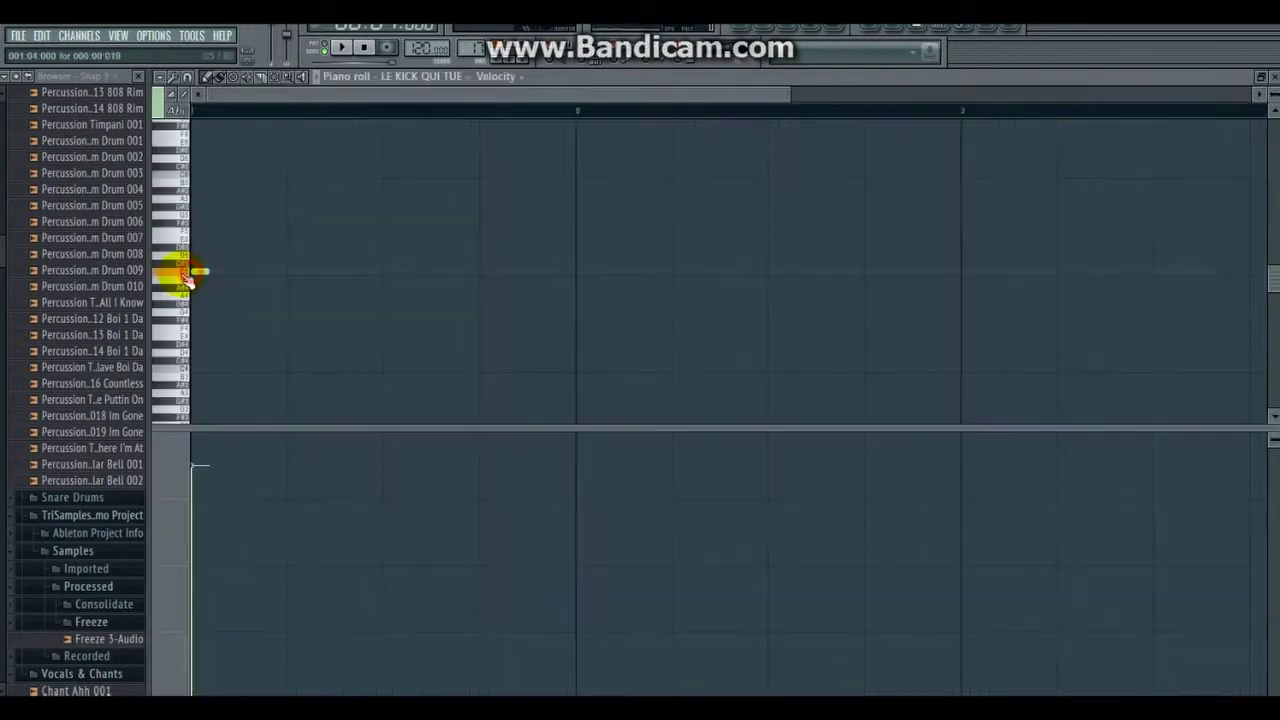
{"action": "key", "text": "space"}
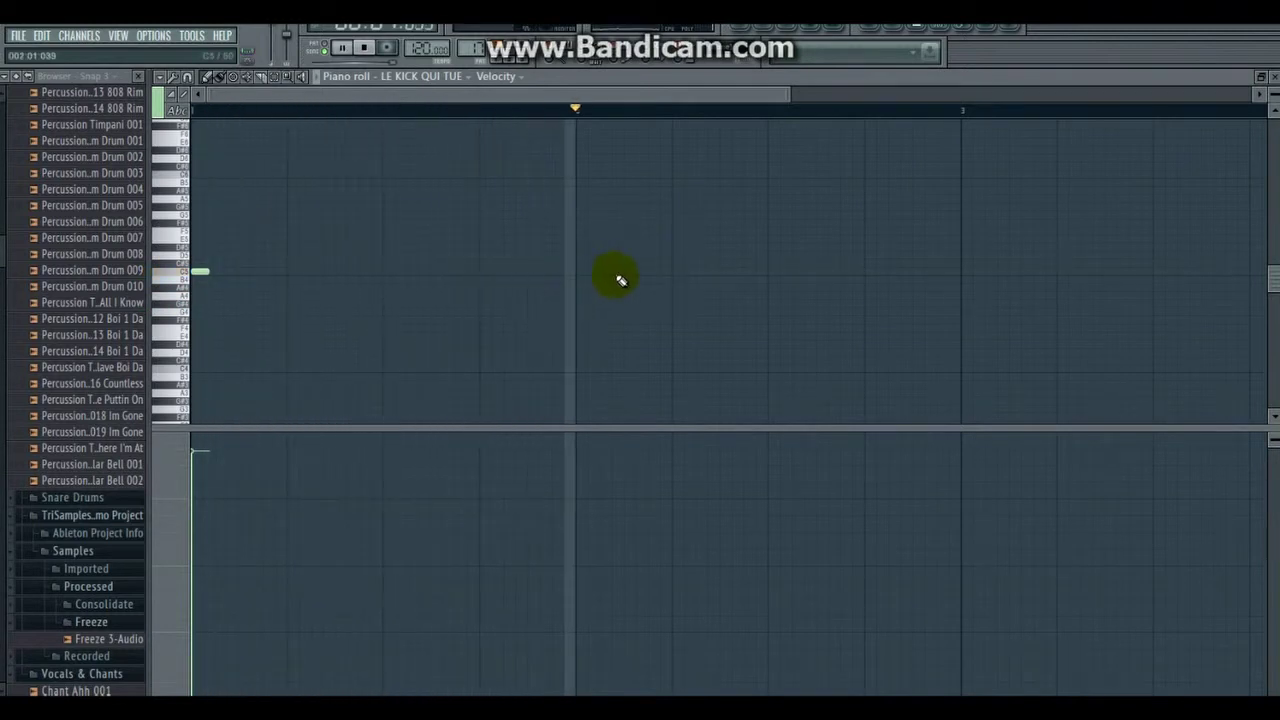
{"action": "left_click", "coordinate": [674, 272]}
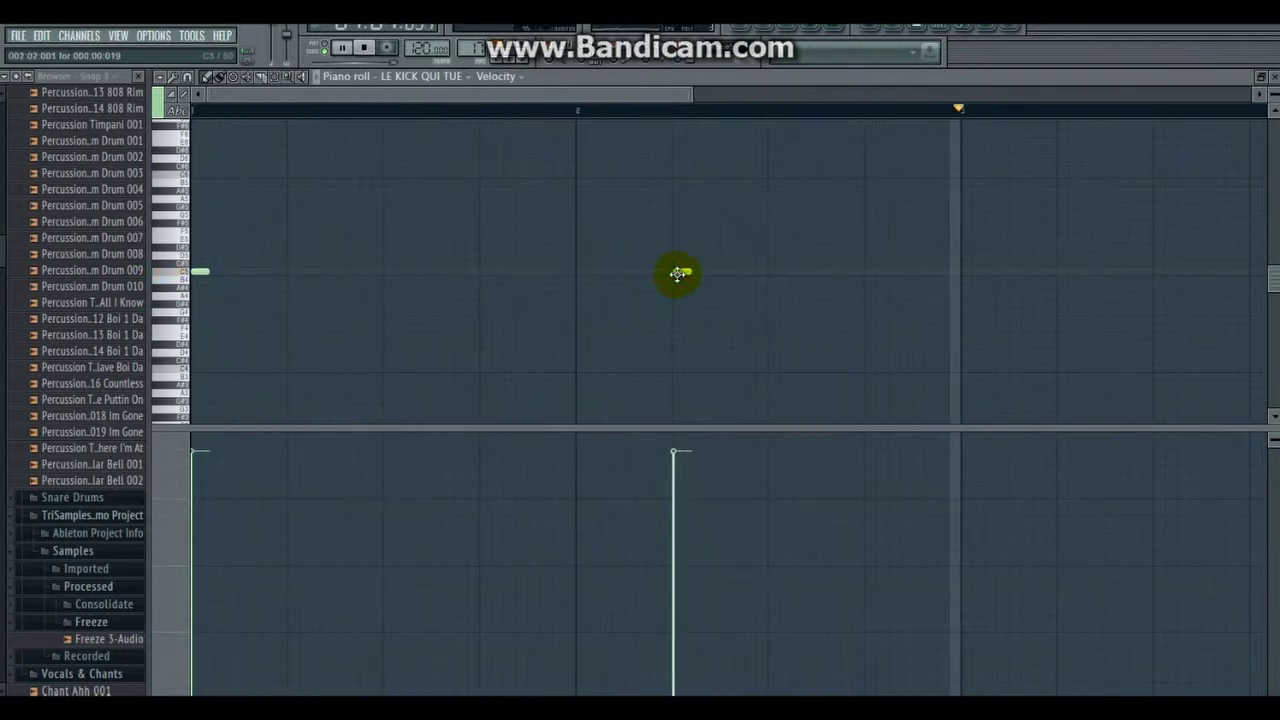
{"action": "left_click", "coordinate": [673, 437]}
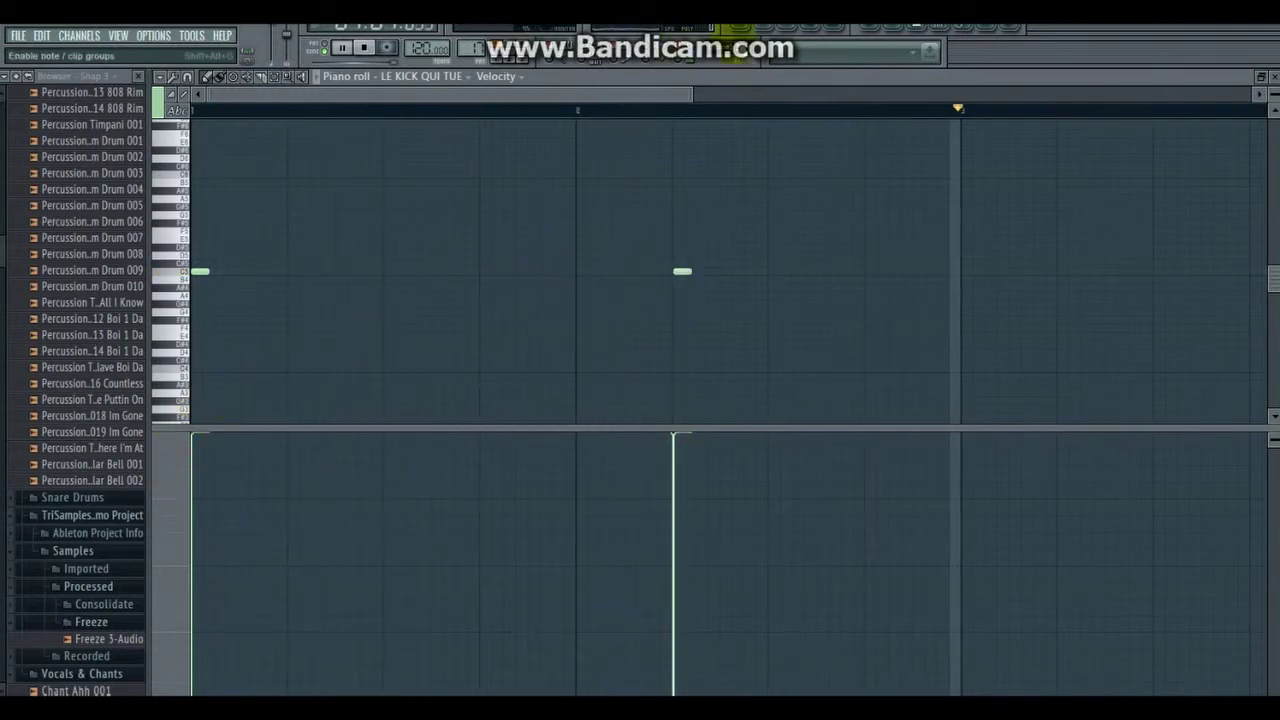
Step: Extend the playlist loop to run from bar 80 to bar 84 and start playback
{"action": "left_click", "coordinate": [768, 30]}
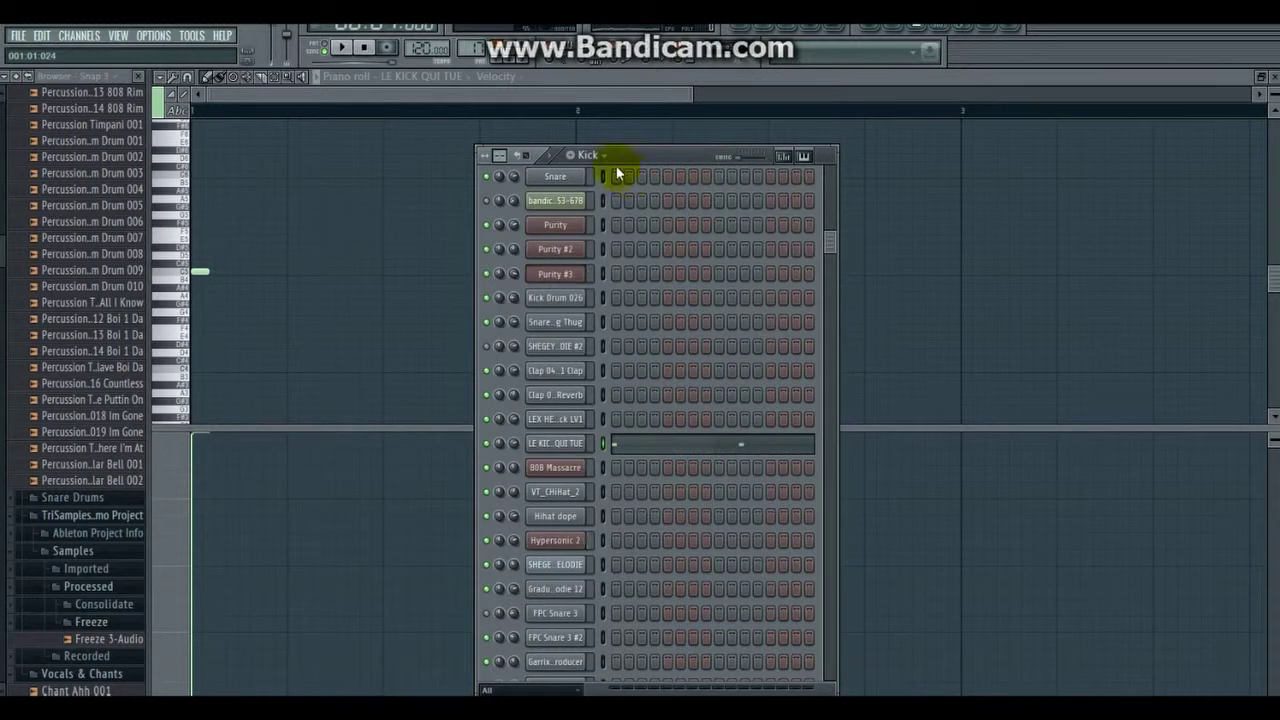
{"action": "left_click", "coordinate": [745, 33]}
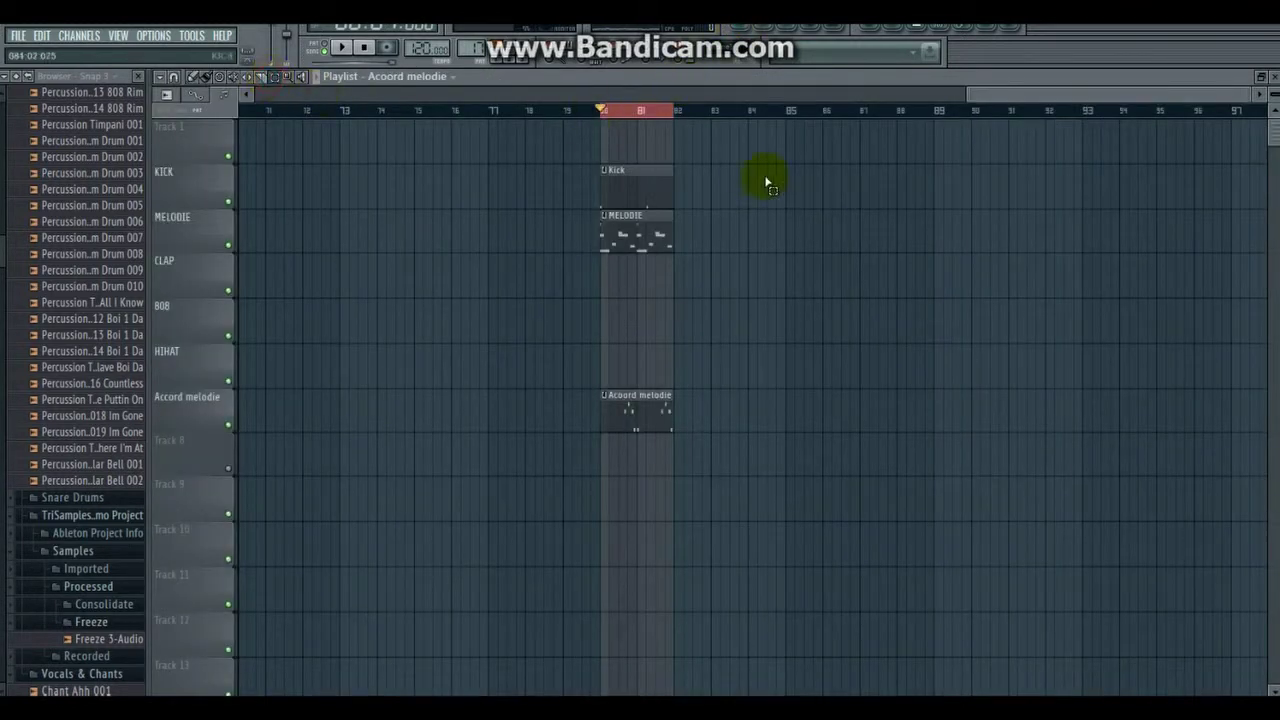
{"action": "left_click_drag", "start_coordinate": [600, 112], "coordinate": [703, 132]}
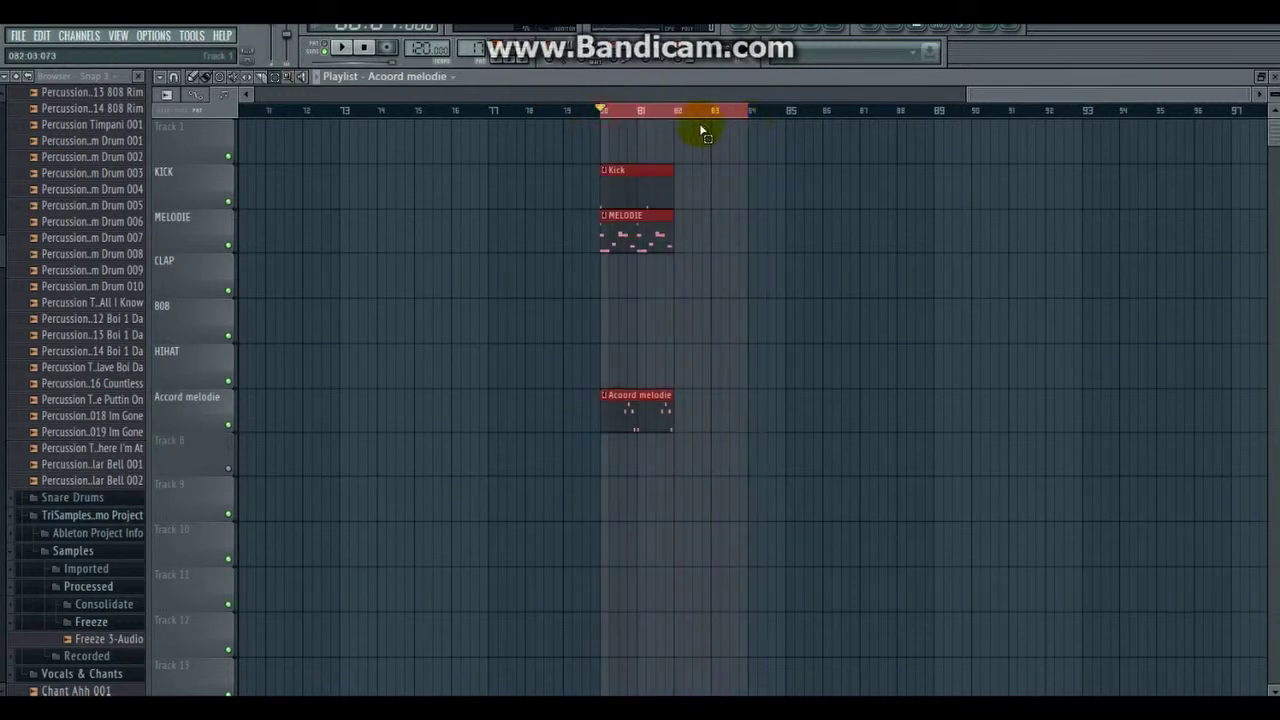
{"action": "left_click", "coordinate": [341, 47]}
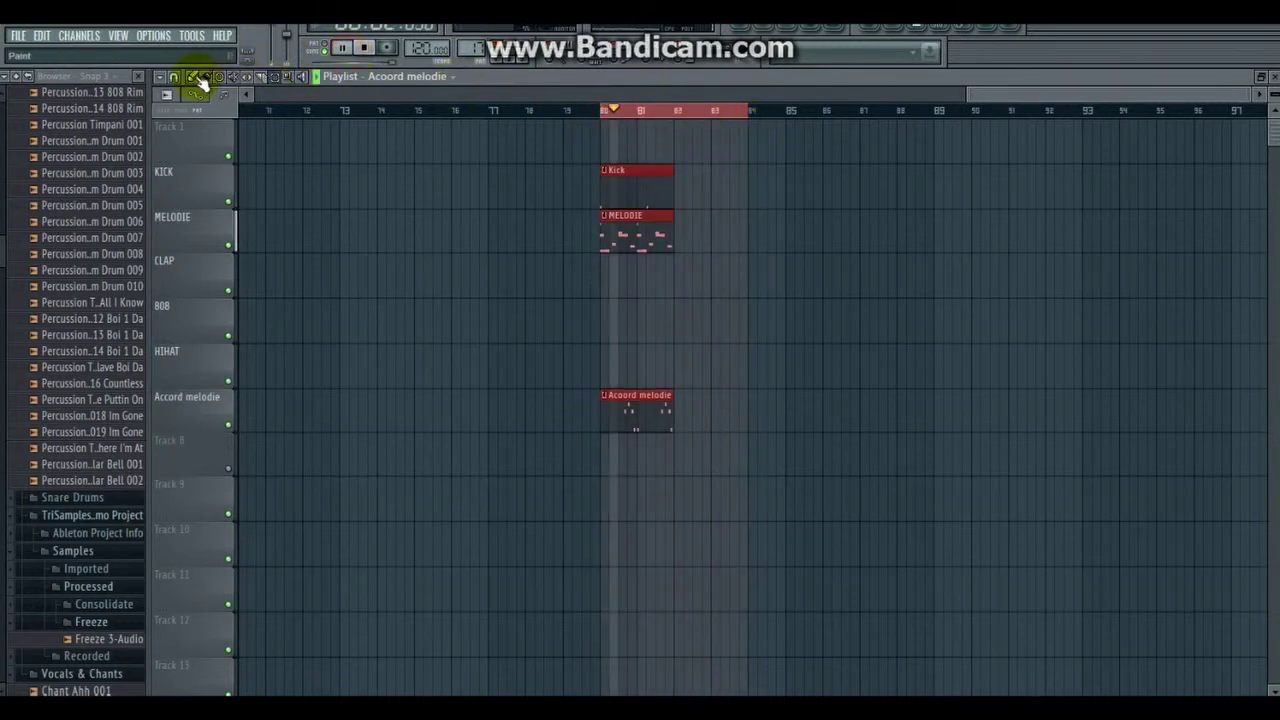
{"action": "left_click", "coordinate": [663, 197]}
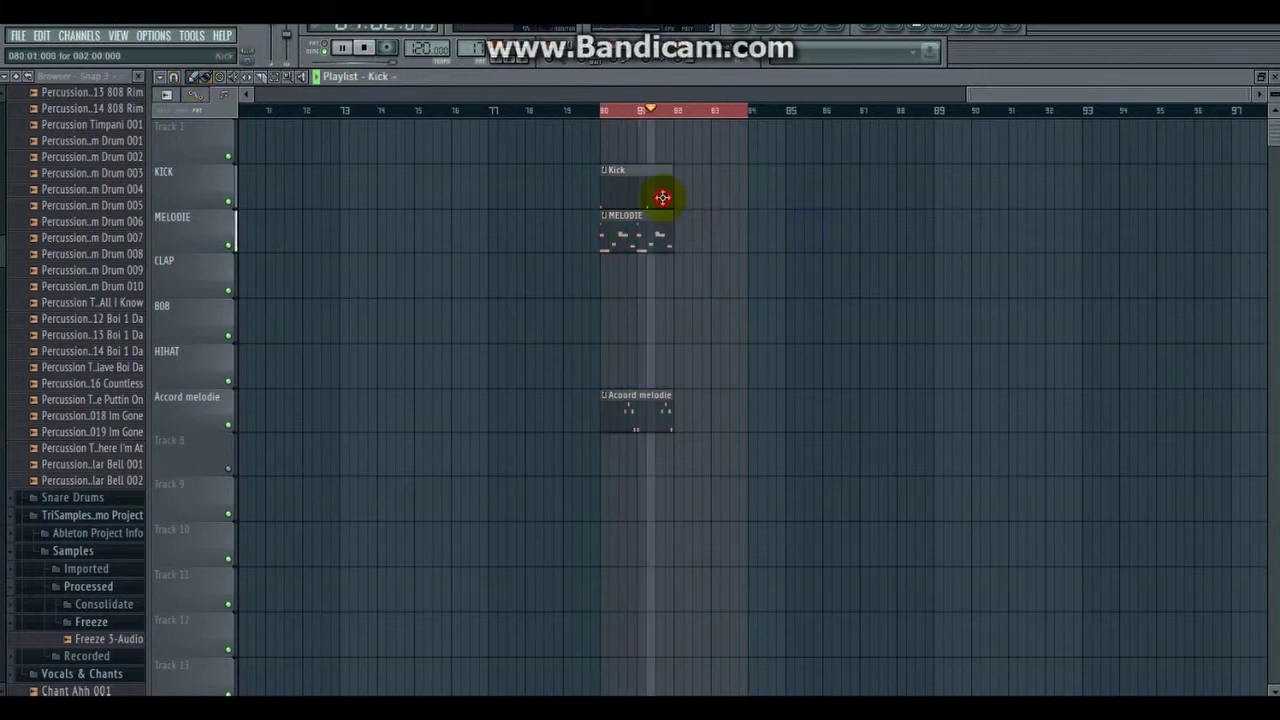
{"action": "left_click_drag", "start_coordinate": [712, 197], "coordinate": [742, 197]}
{"action": "right_click", "coordinate": [742, 197]}
Step: Place copies of the MELODIE and Acoord melodie clips at bar 82 on their own tracks
{"action": "left_click", "coordinate": [666, 234]}
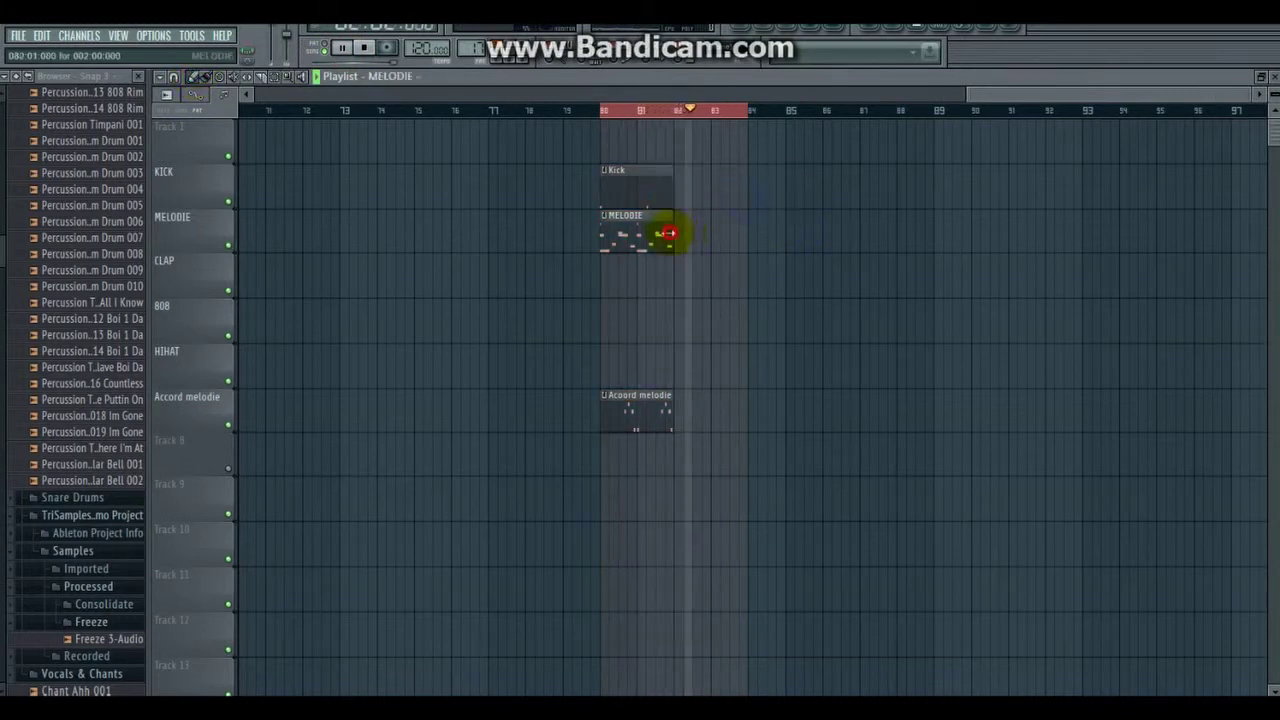
{"action": "left_click", "coordinate": [679, 233]}
{"action": "left_click_drag", "start_coordinate": [708, 234], "coordinate": [698, 234]}
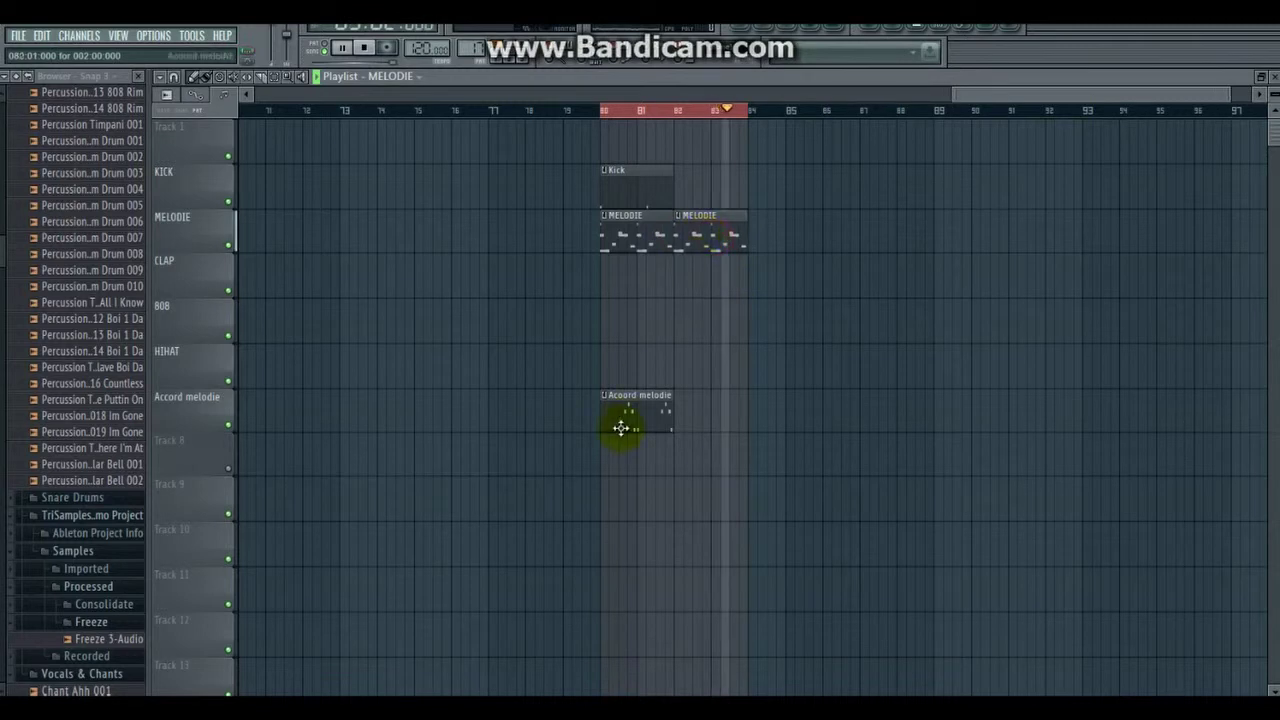
{"action": "left_click", "coordinate": [645, 417]}
{"action": "left_click", "coordinate": [679, 415]}
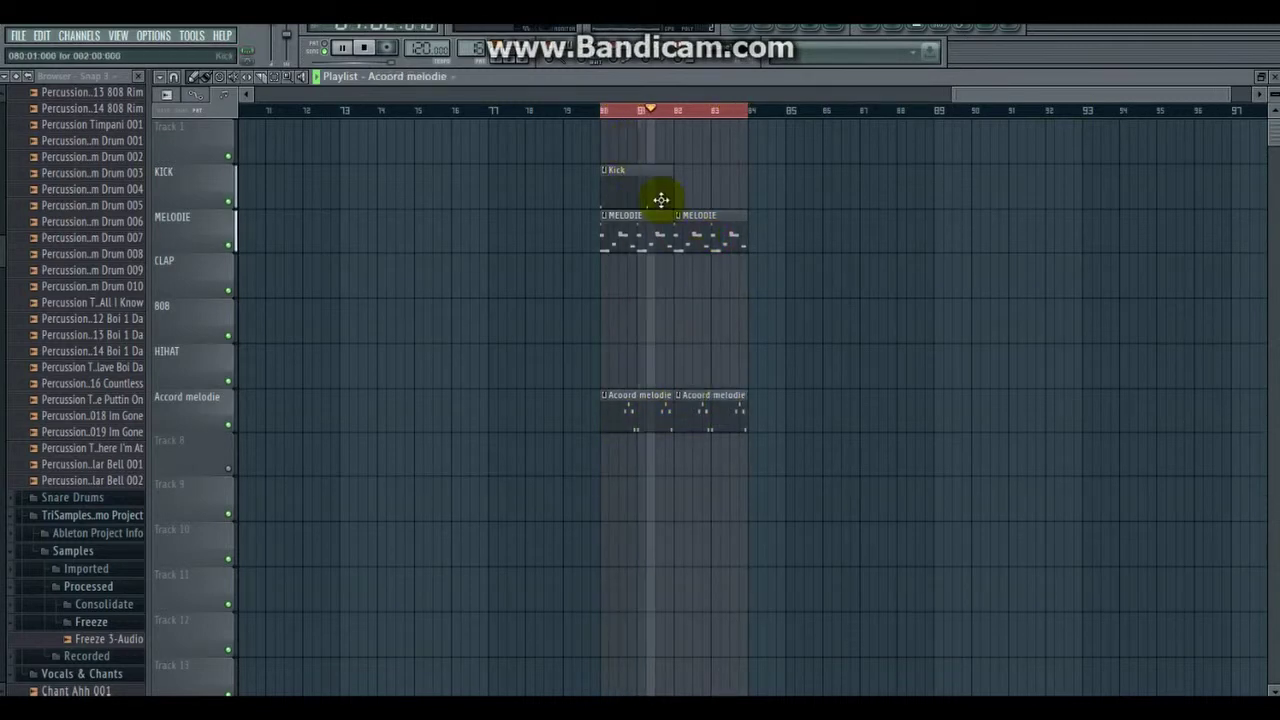
Step: Add C5 hits to the LE KICK QUI TUE piano roll at beats 1 and 2 of bar 3 and beat 2 of bar 4
{"action": "key", "text": "F7"}
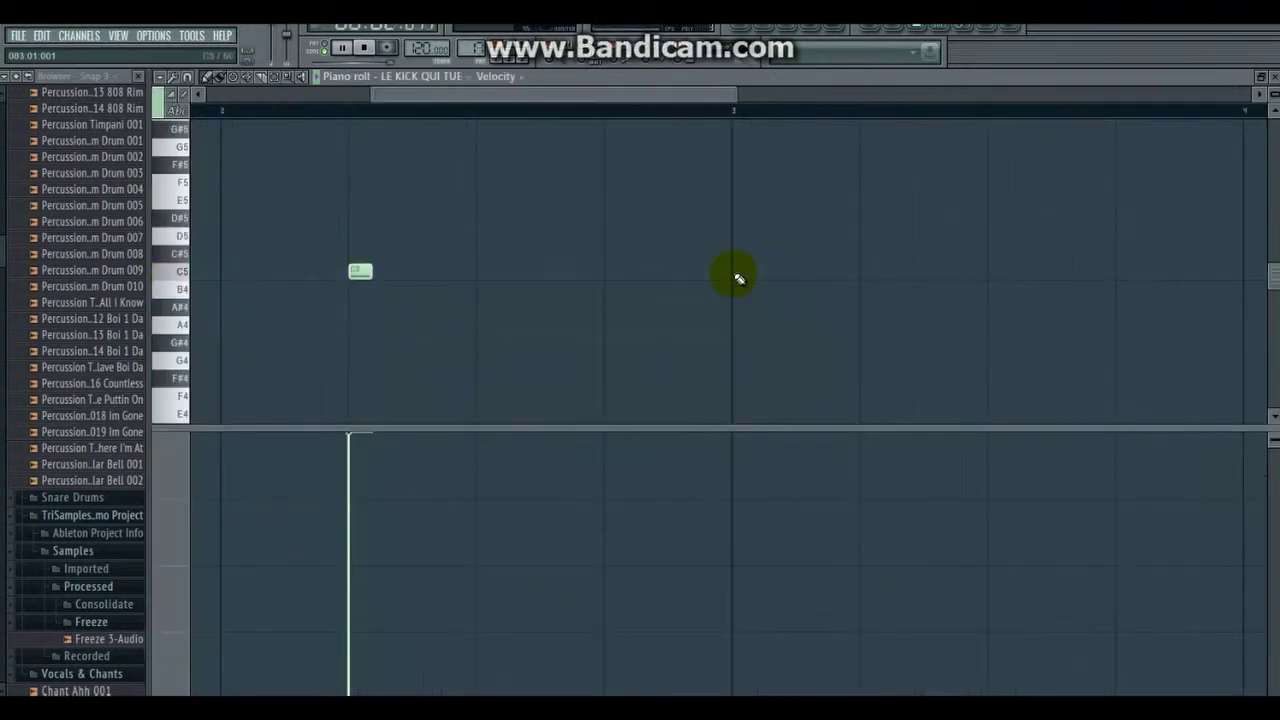
{"action": "left_click", "coordinate": [739, 274]}
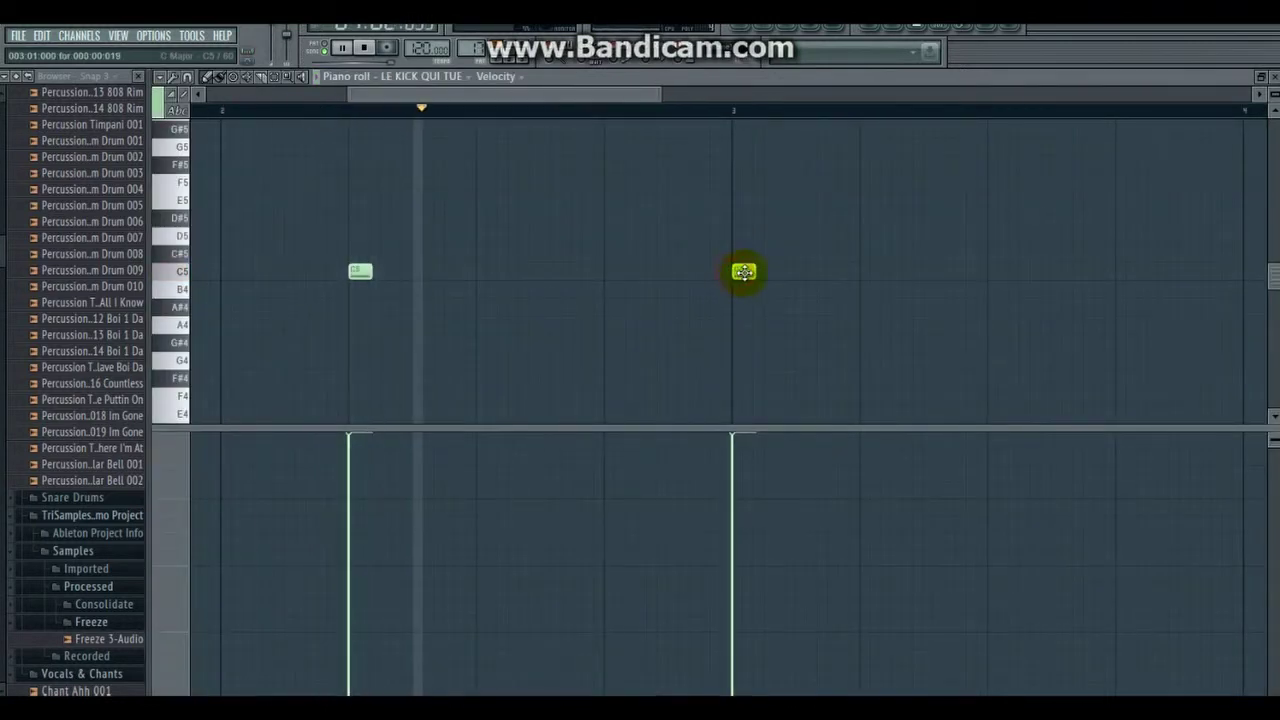
{"action": "left_click", "coordinate": [866, 272]}
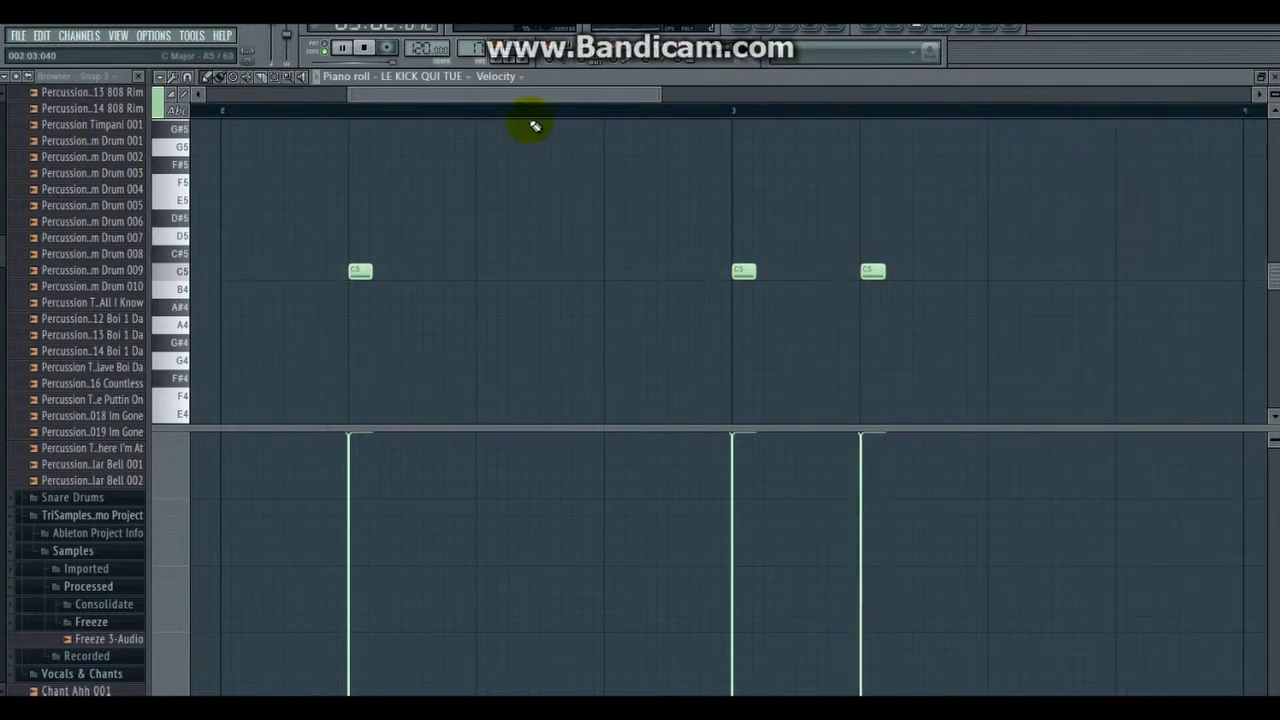
{"action": "left_click_drag", "start_coordinate": [541, 95], "coordinate": [607, 92]}
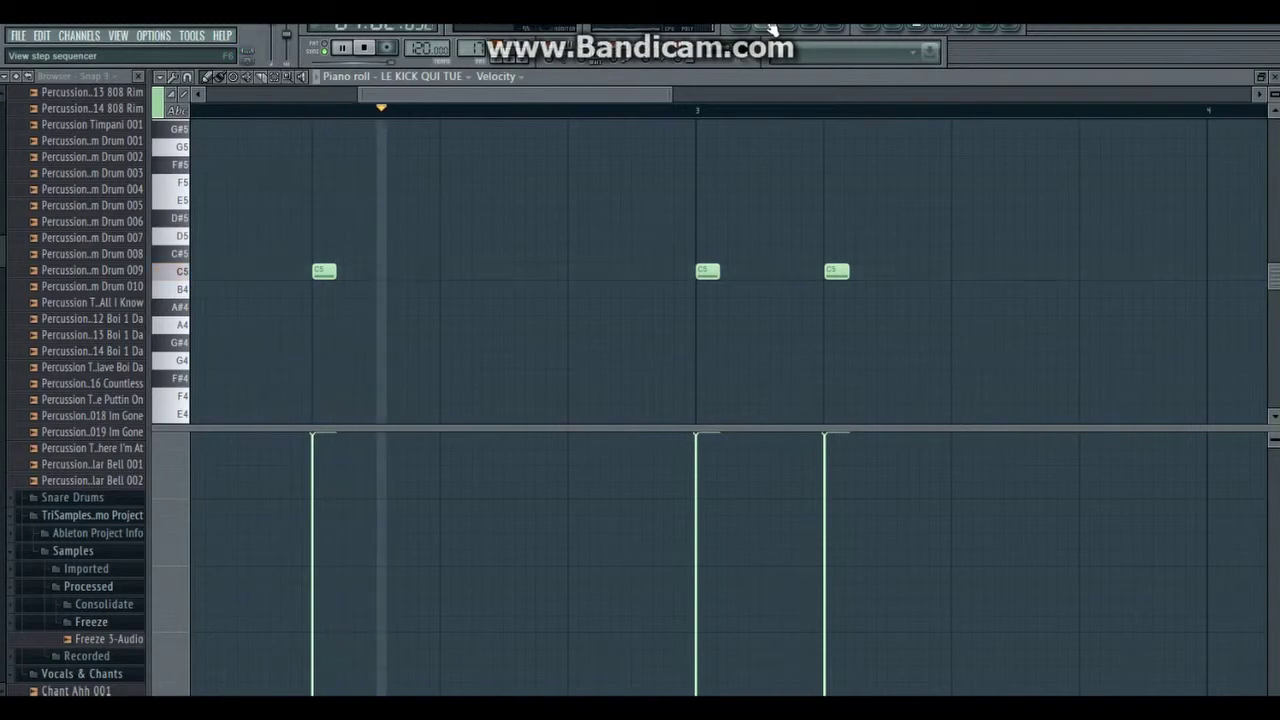
{"action": "left_click_drag", "start_coordinate": [622, 95], "coordinate": [752, 94]}
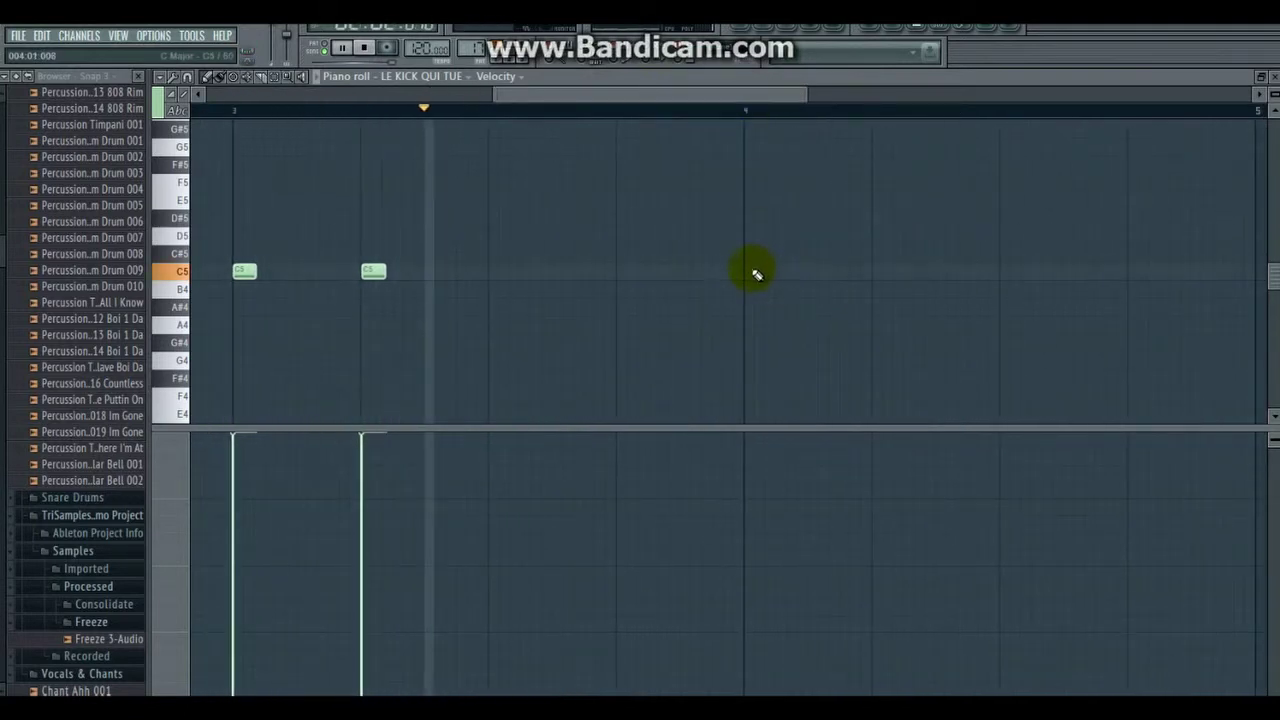
{"action": "left_click", "coordinate": [886, 270]}
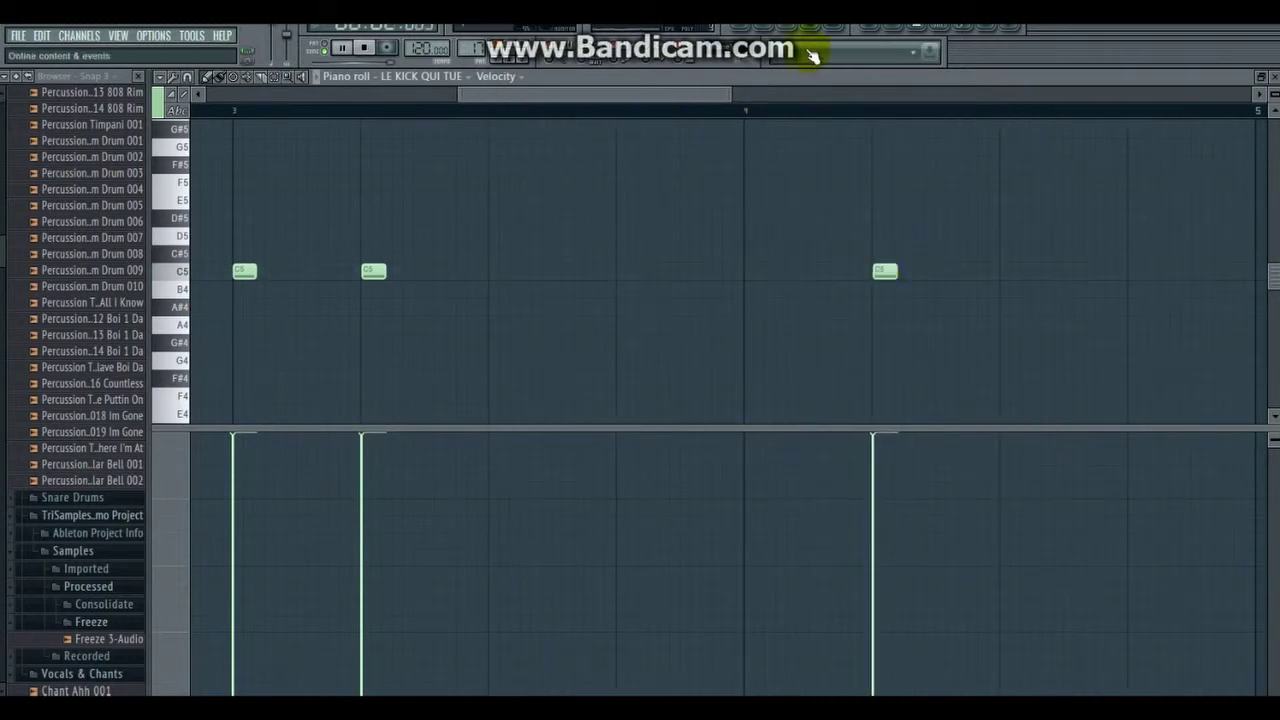
Step: Create a new pattern named CLAP and place its clip at bar 80 on the CLAP track
{"action": "left_click", "coordinate": [767, 29]}
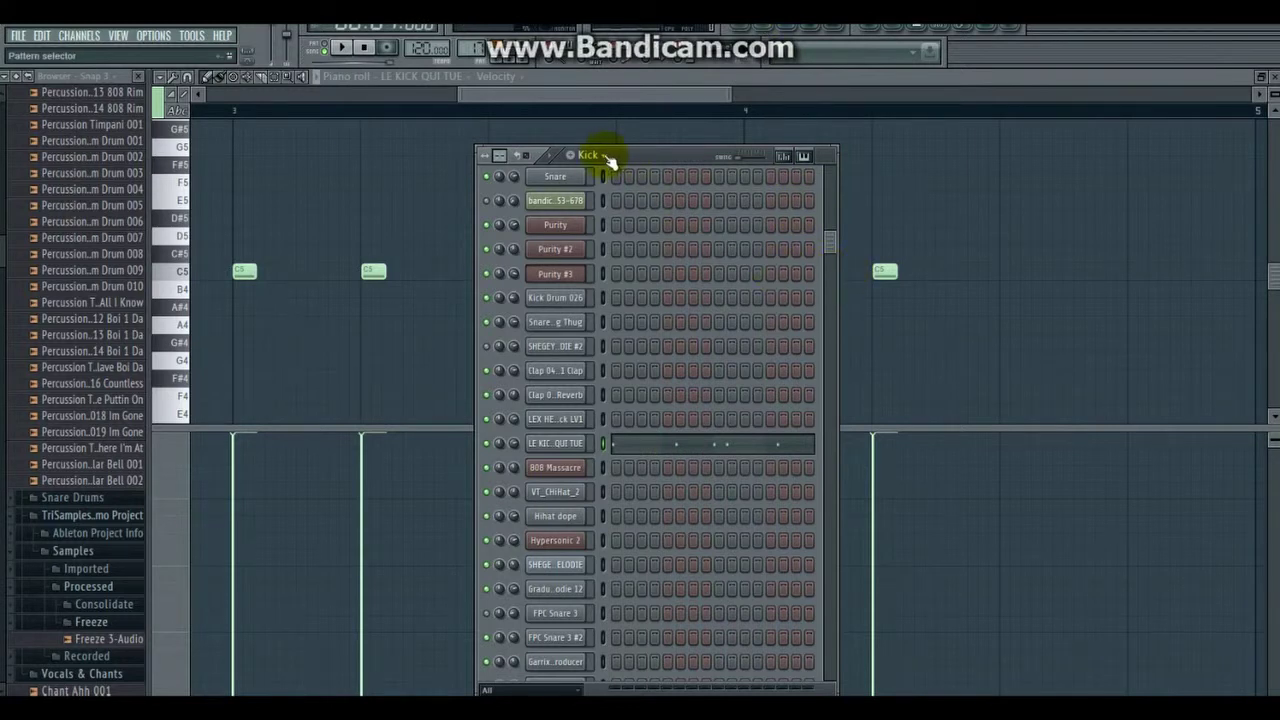
{"action": "left_click", "coordinate": [573, 158]}
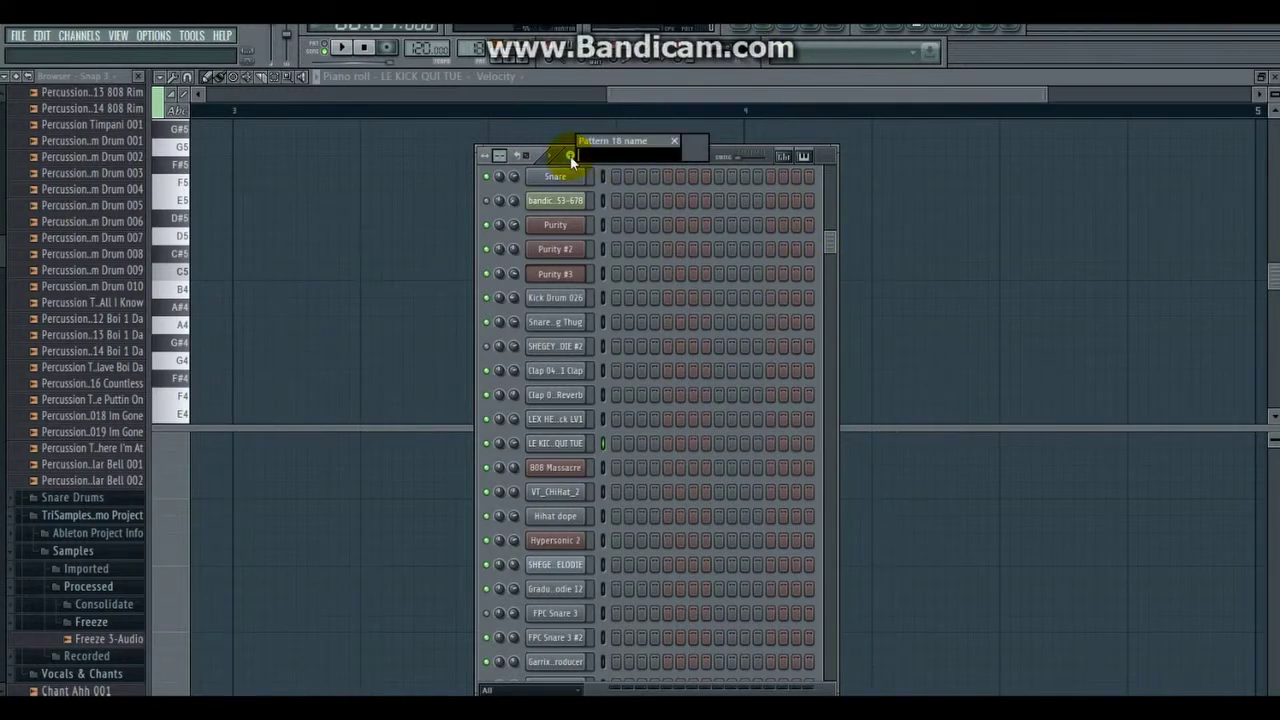
{"action": "type", "text": "CLAP"}
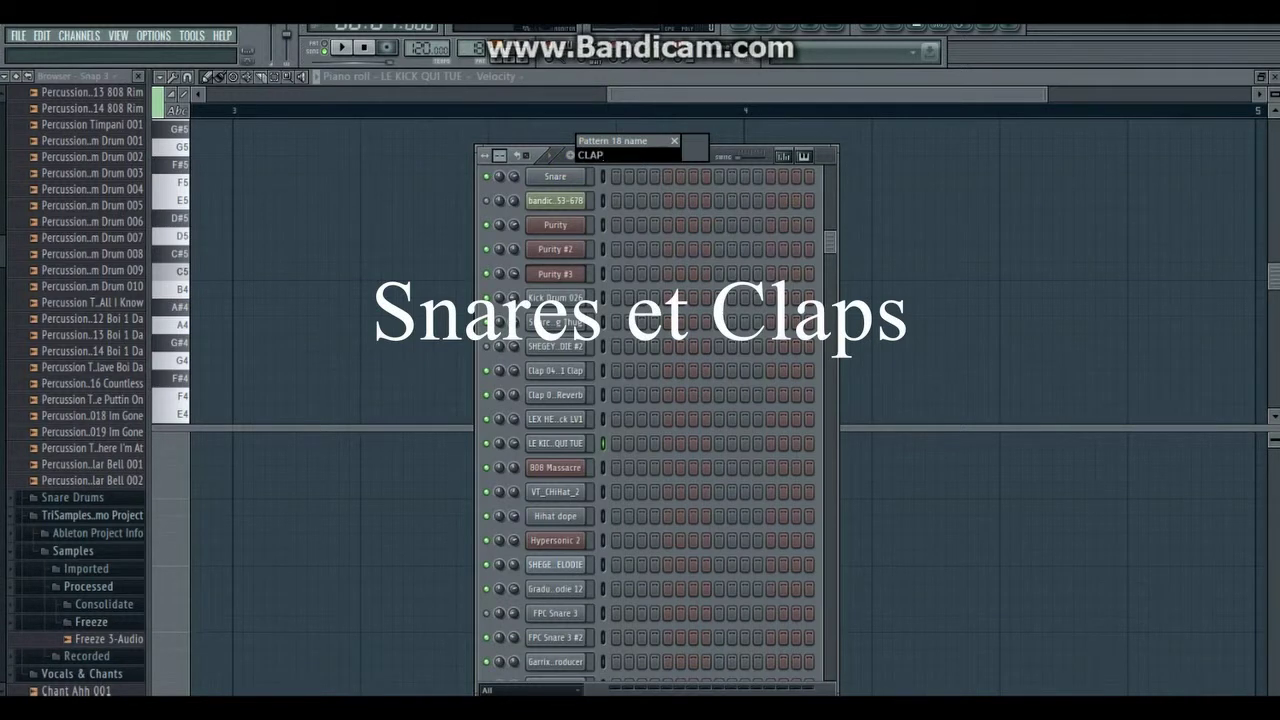
{"action": "key", "text": "Return"}
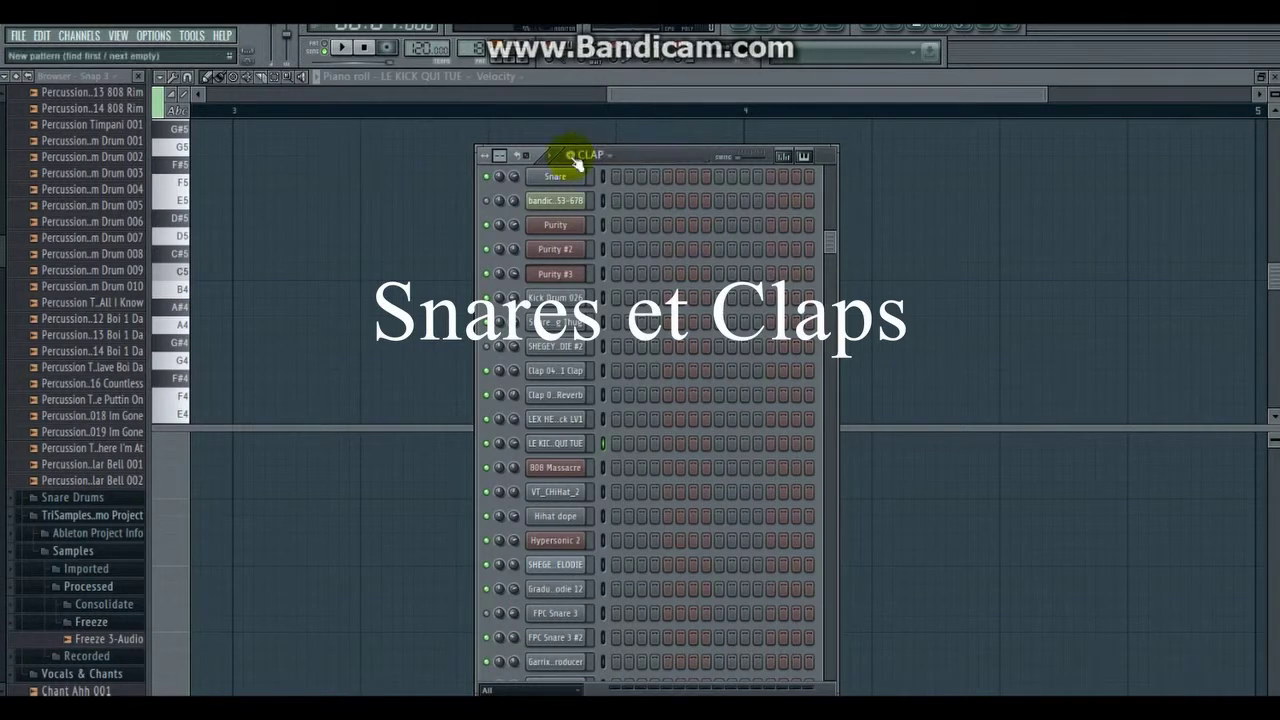
{"action": "left_click", "coordinate": [763, 40]}
{"action": "left_click", "coordinate": [614, 284]}
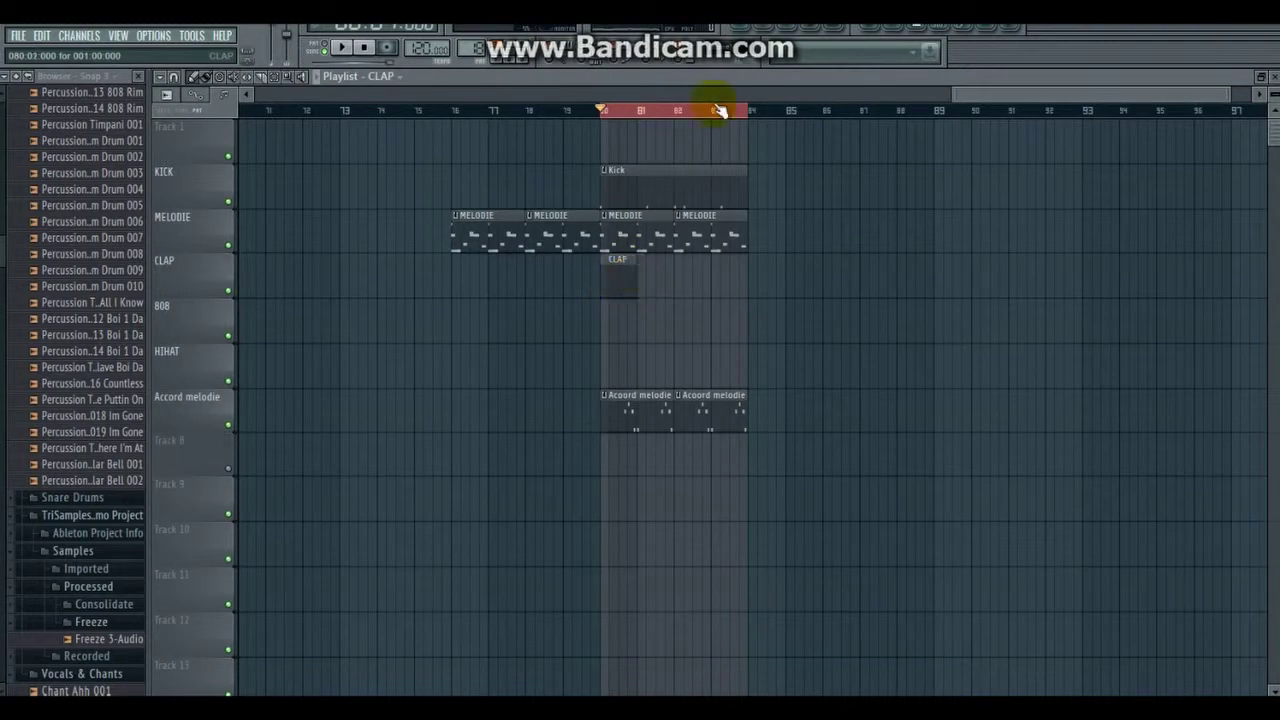
Step: Add C5 hits on beat 3 of each of the four bars in the CLAP pattern's Snare Young Thug piano roll
{"action": "key", "text": "F6"}
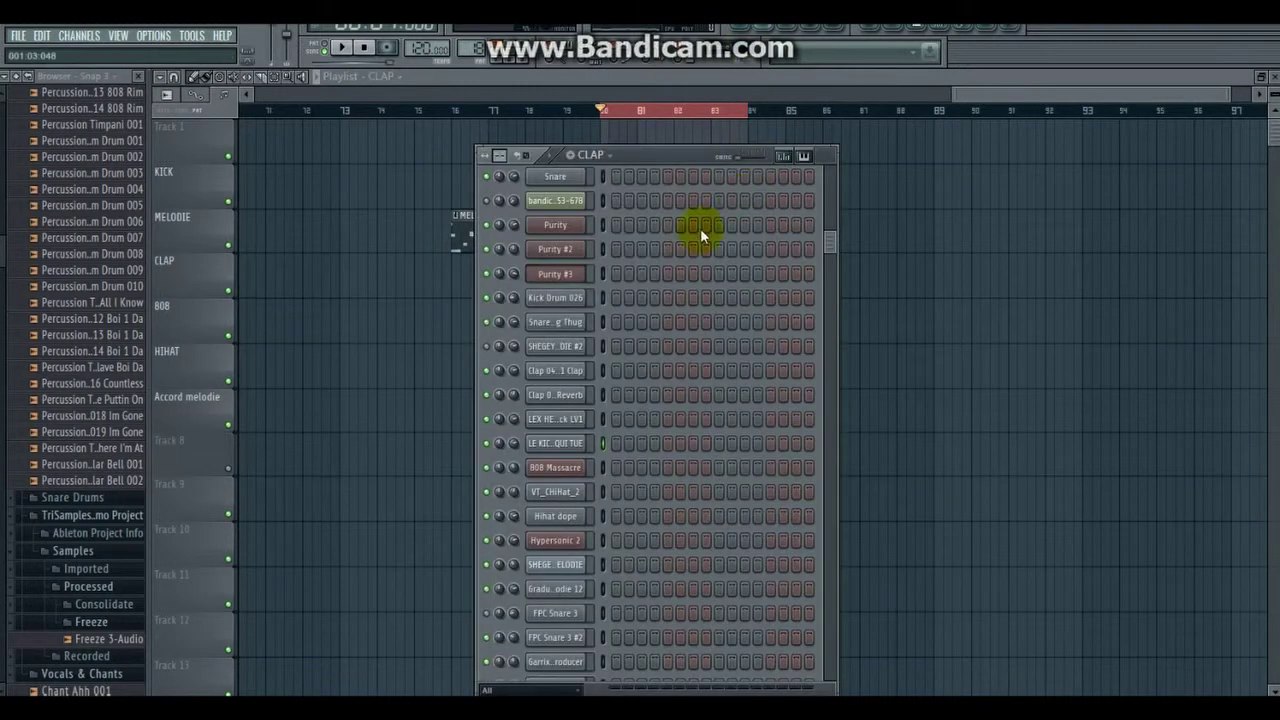
{"action": "right_click", "coordinate": [593, 326]}
{"action": "left_click", "coordinate": [617, 324]}
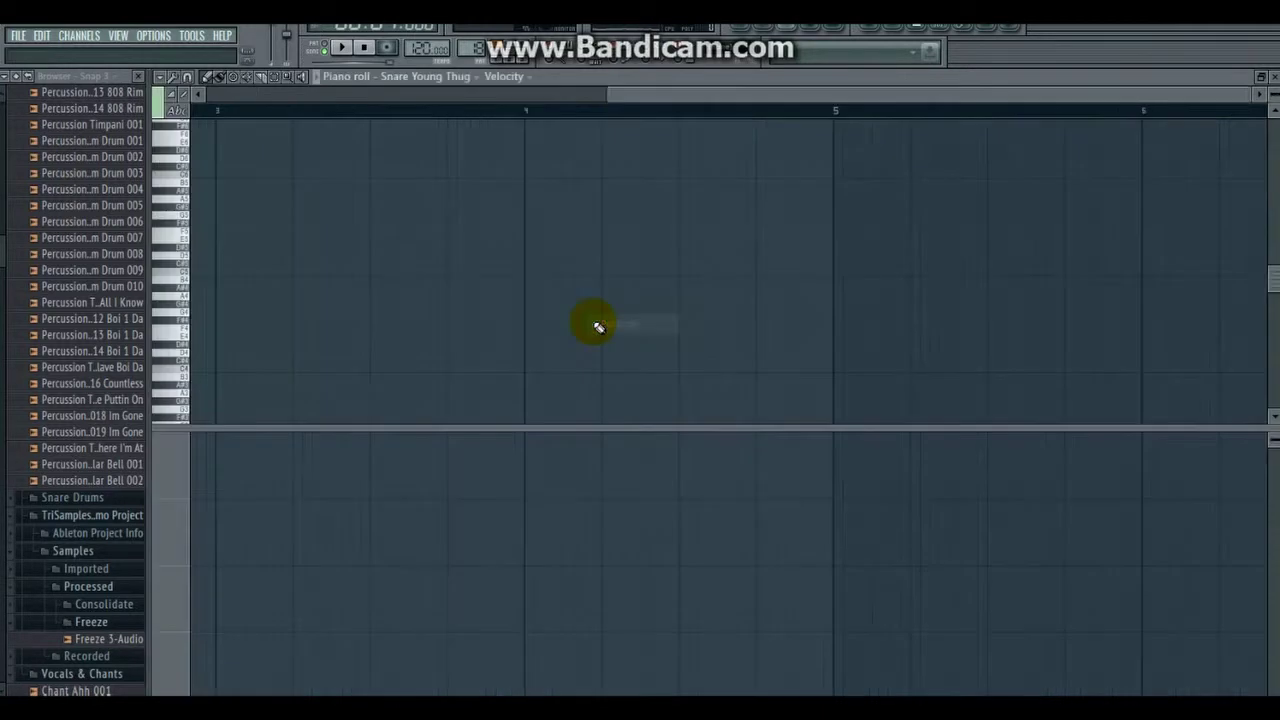
{"action": "left_click", "coordinate": [435, 94]}
{"action": "left_click_drag", "start_coordinate": [936, 95], "coordinate": [854, 95]}
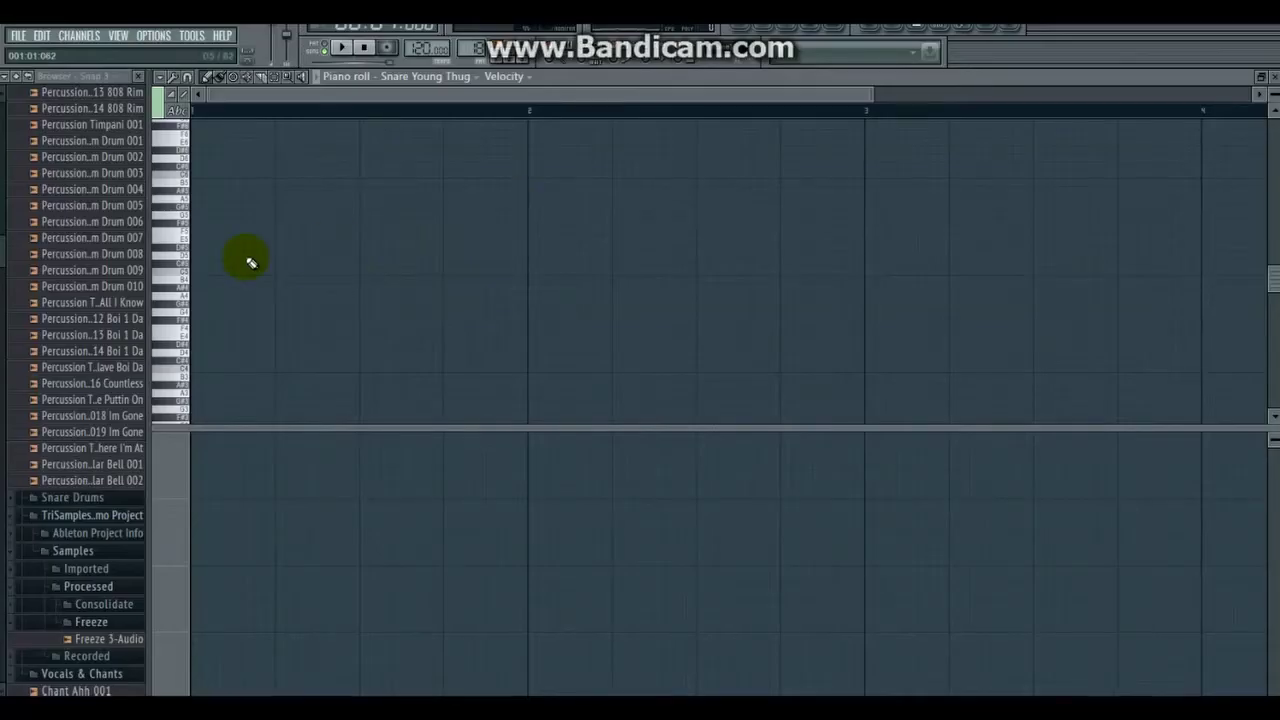
{"action": "key", "text": "space"}
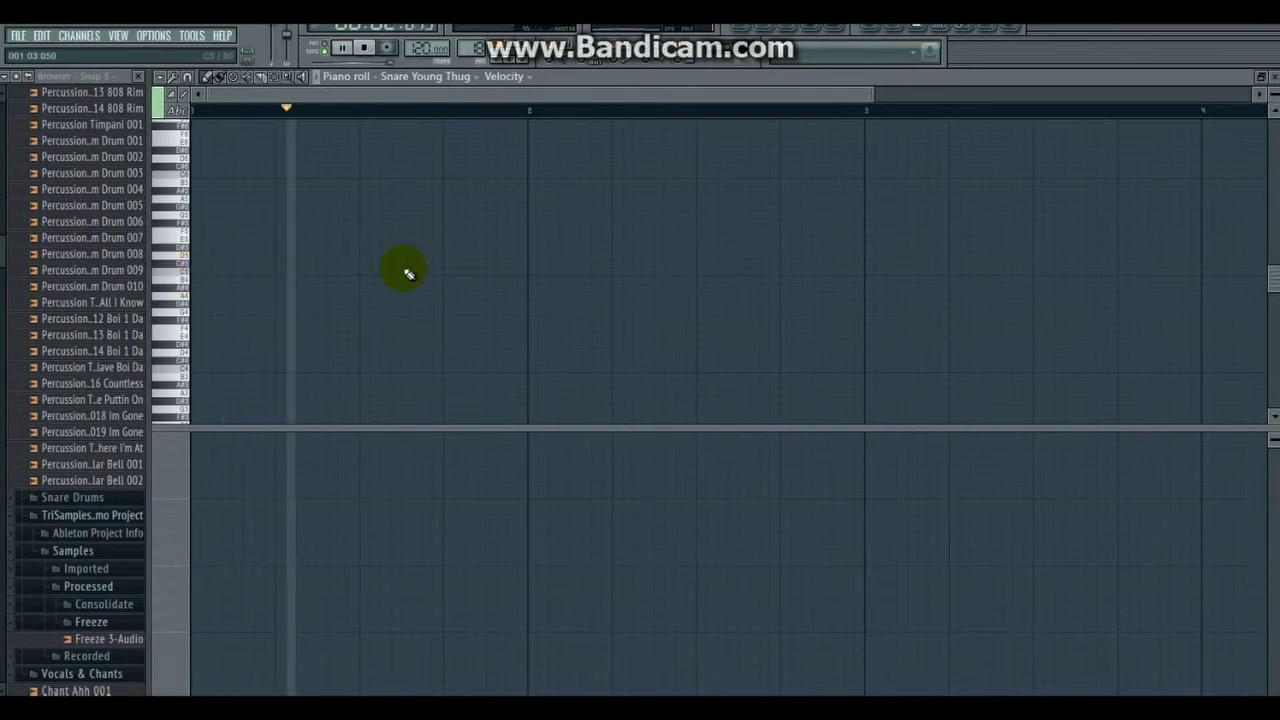
{"action": "left_click", "coordinate": [363, 272]}
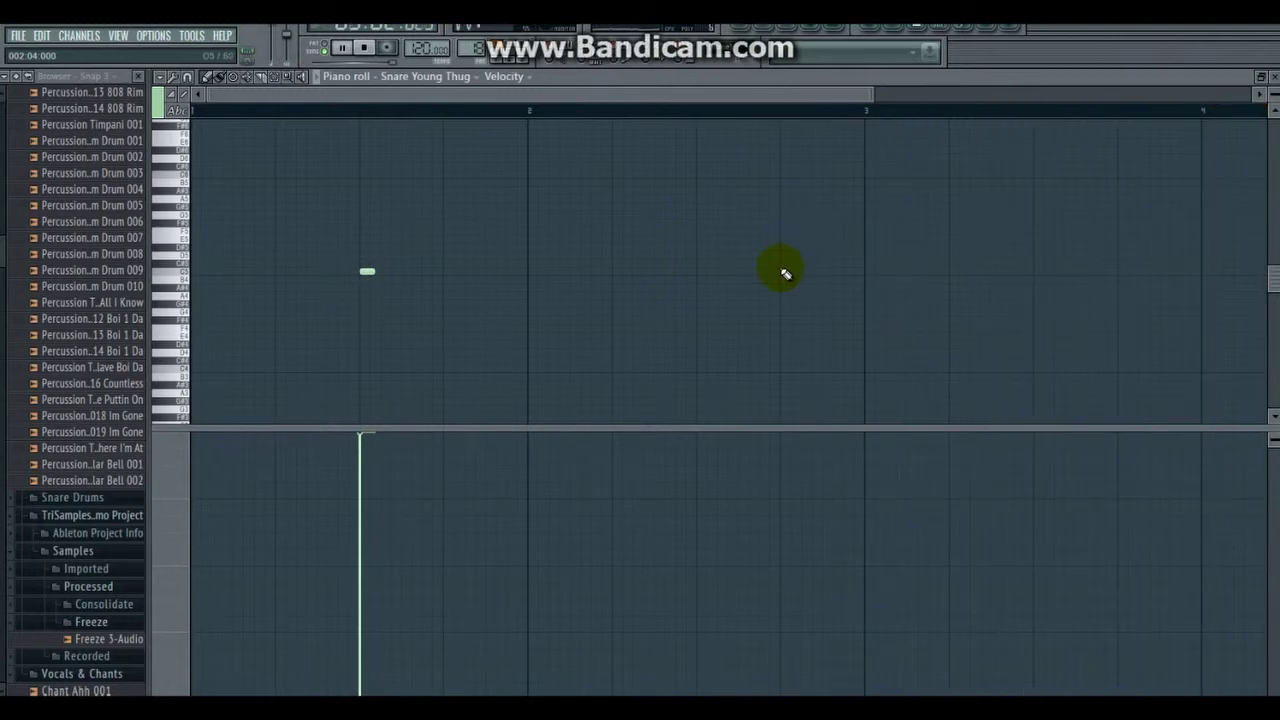
{"action": "left_click", "coordinate": [699, 270]}
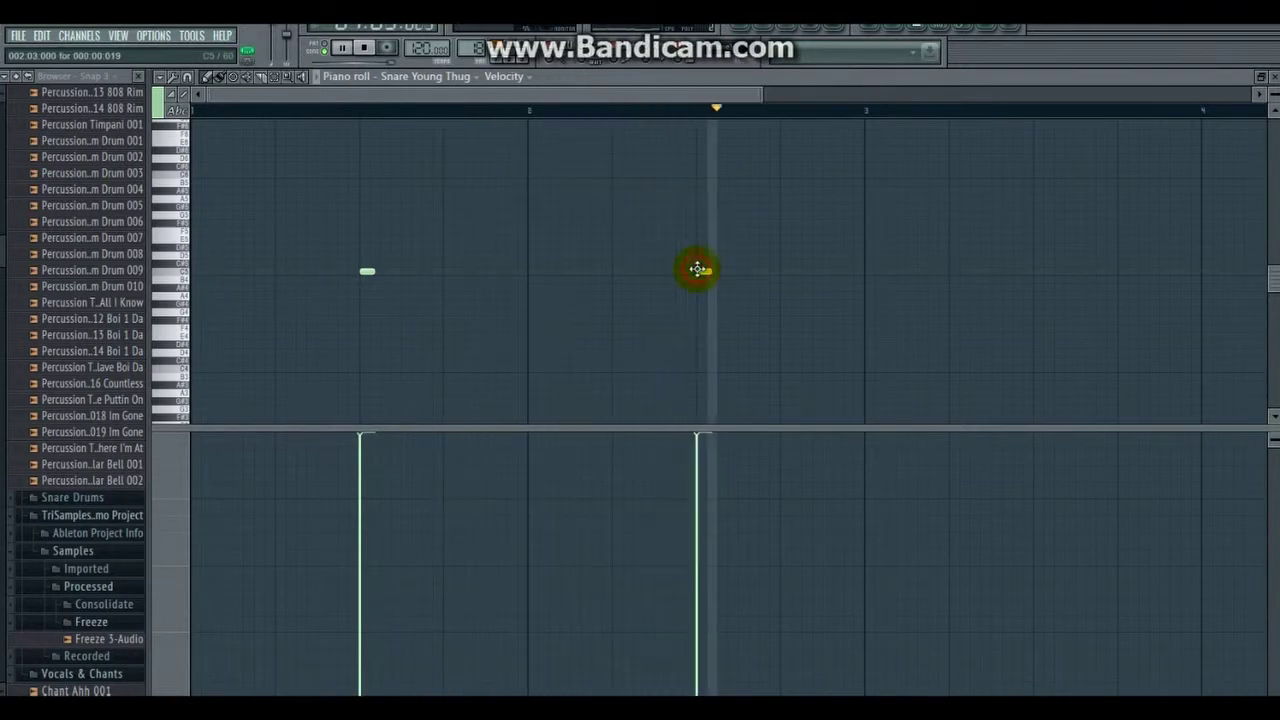
{"action": "left_click", "coordinate": [1038, 271]}
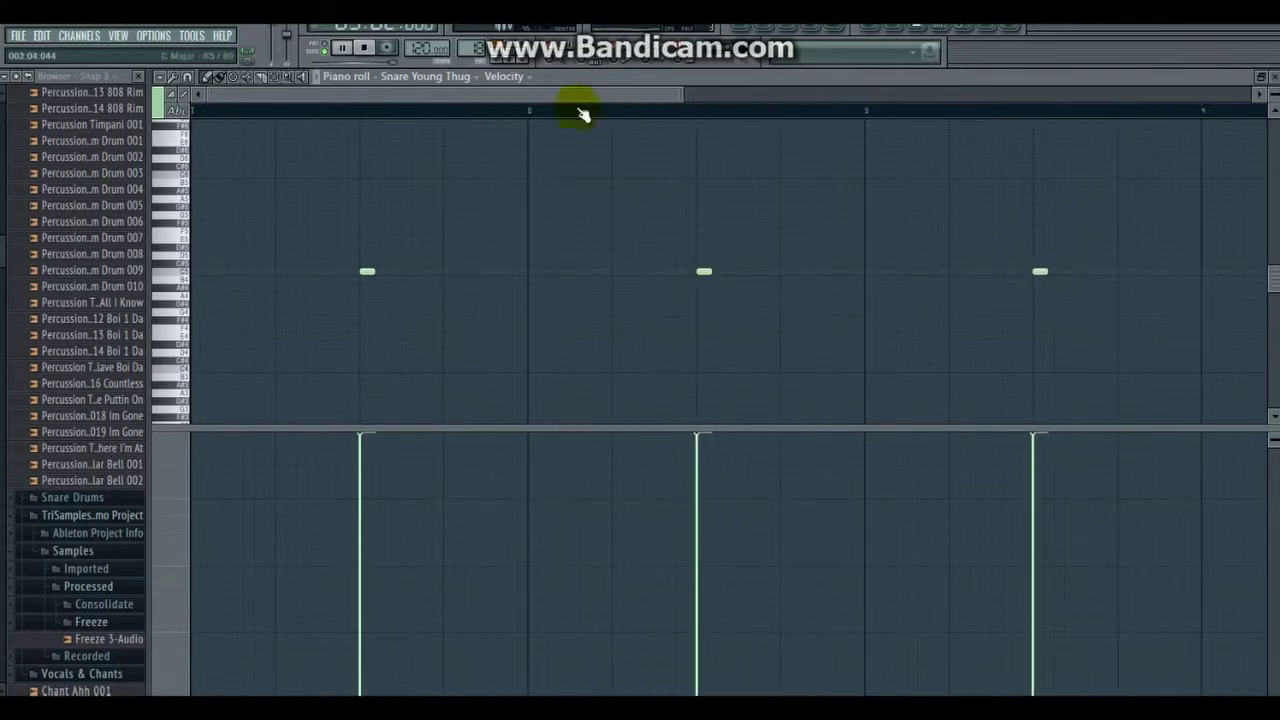
{"action": "left_click_drag", "start_coordinate": [589, 95], "coordinate": [789, 95]}
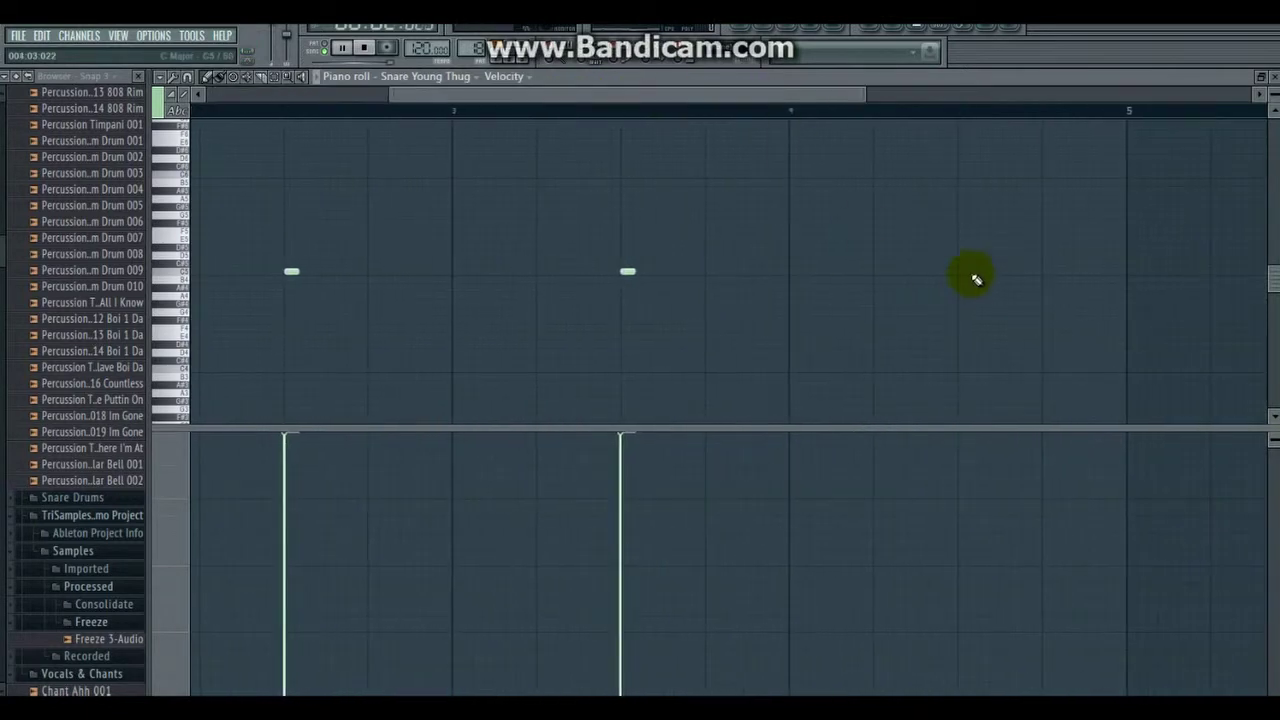
{"action": "left_click", "coordinate": [966, 271]}
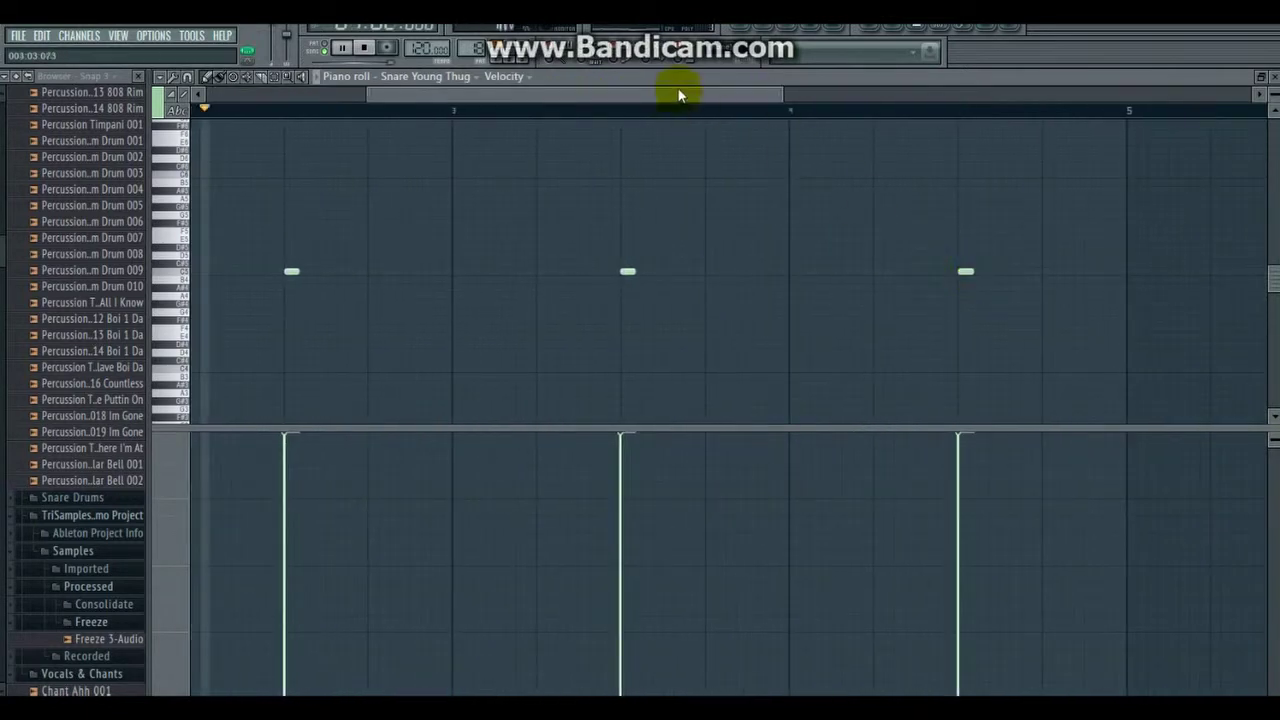
Step: Add three closely spaced C5 snare hits near the end of bar 4, with velocities rising to about 73%
{"action": "left_click_drag", "start_coordinate": [680, 90], "coordinate": [780, 96]}
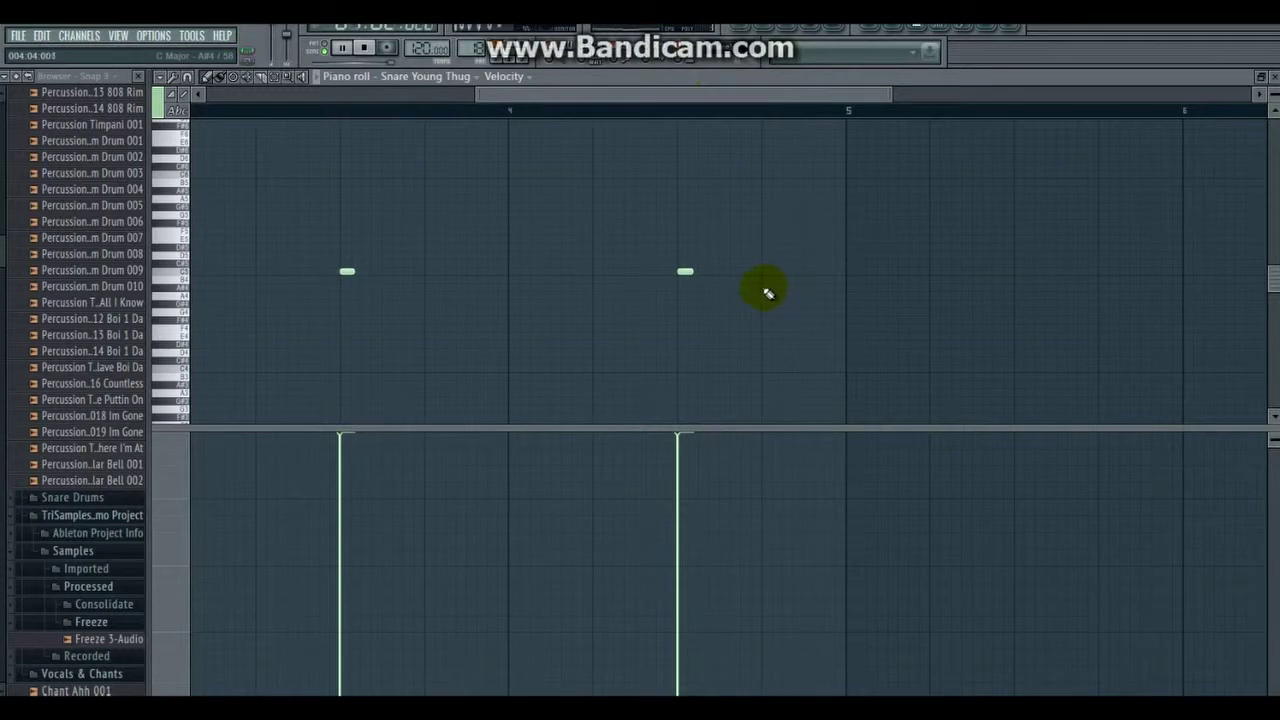
{"action": "left_click", "coordinate": [792, 272]}
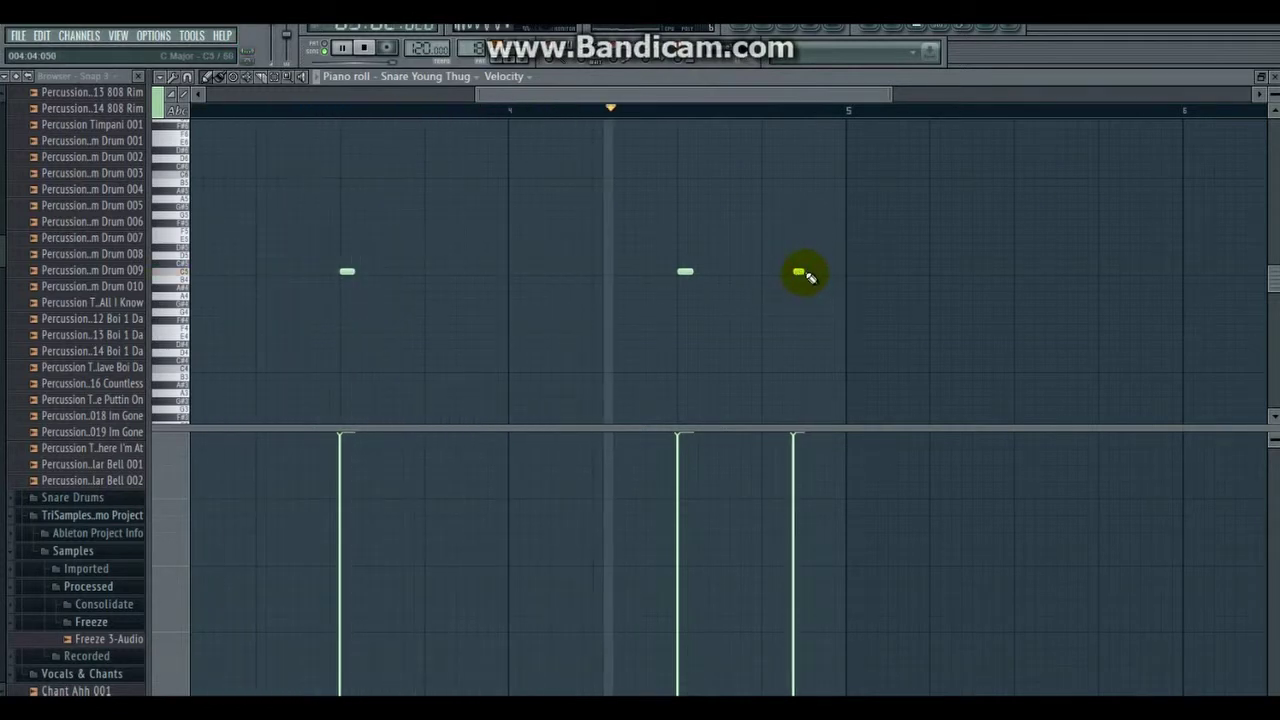
{"action": "left_click", "coordinate": [809, 271]}
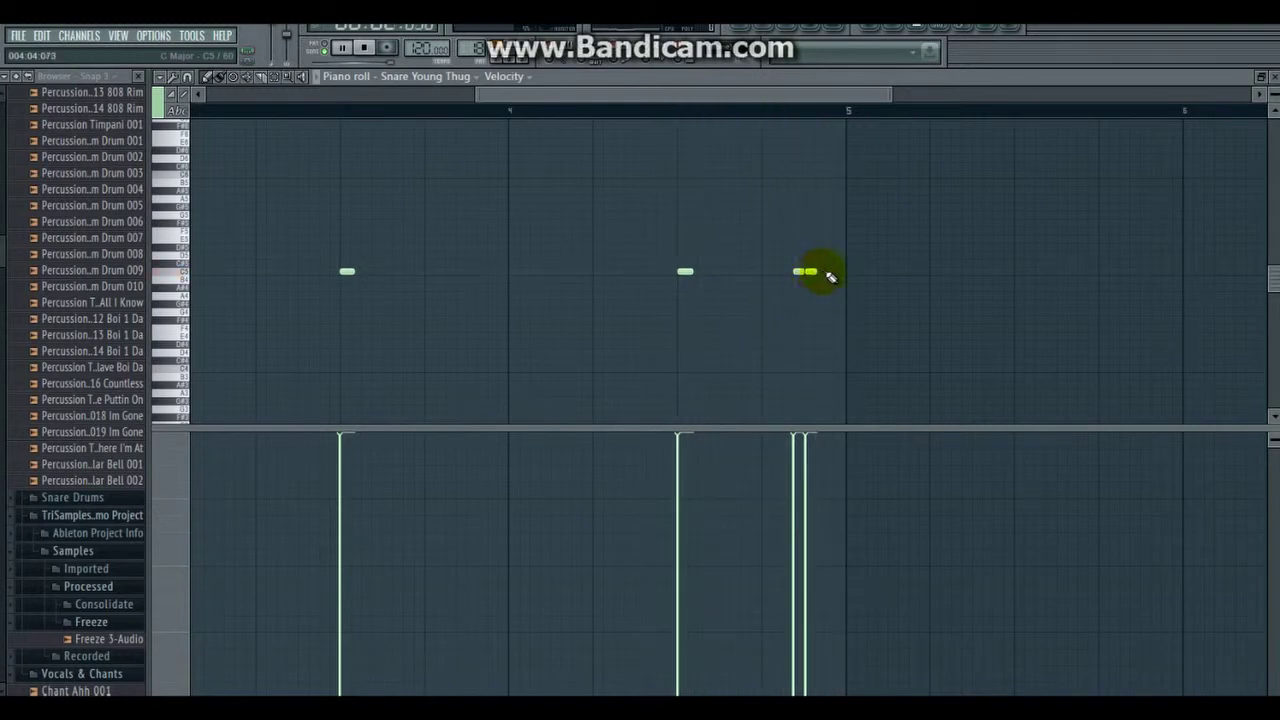
{"action": "left_click_drag", "start_coordinate": [790, 505], "coordinate": [810, 488]}
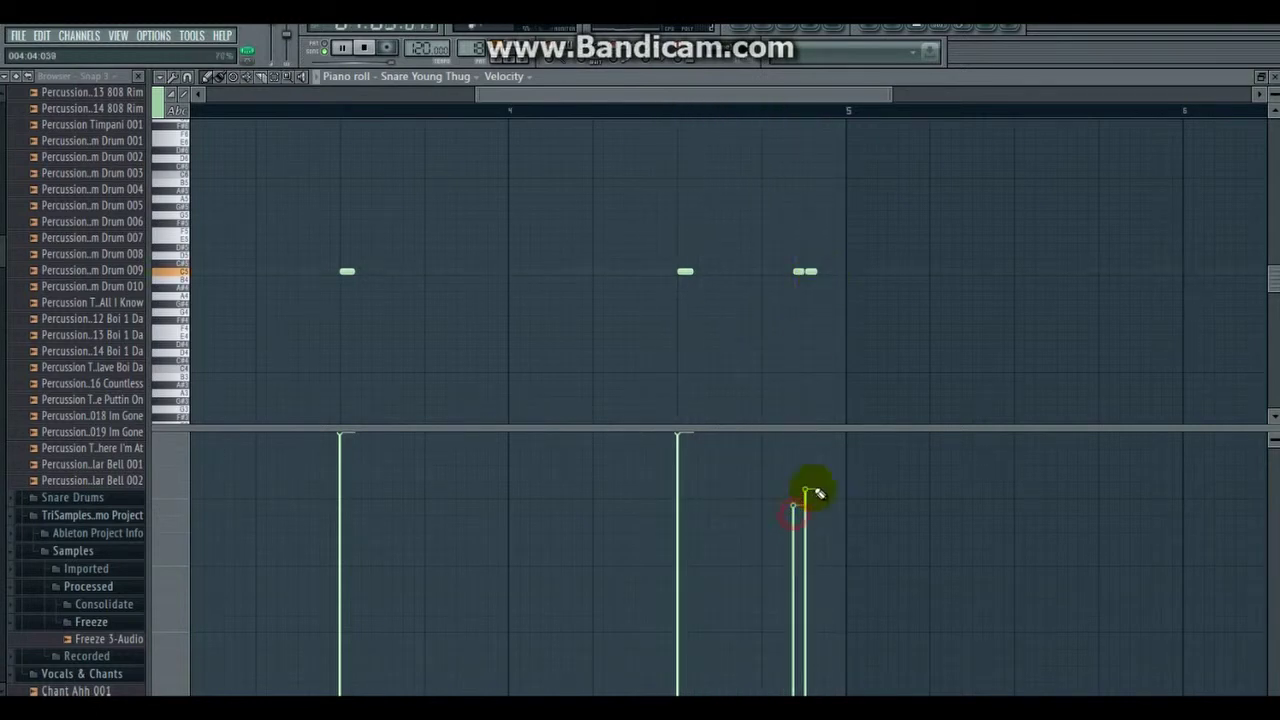
{"action": "left_click", "coordinate": [829, 272]}
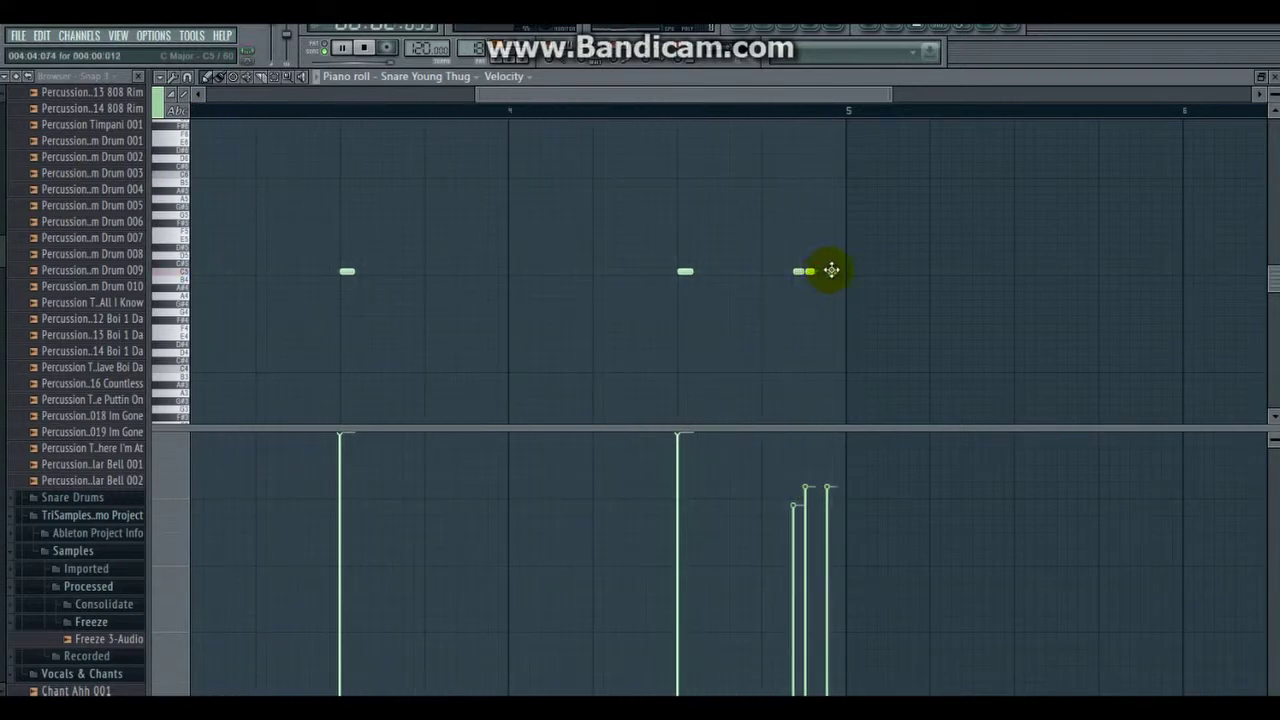
{"action": "right_click", "coordinate": [830, 271]}
{"action": "left_click", "coordinate": [818, 270]}
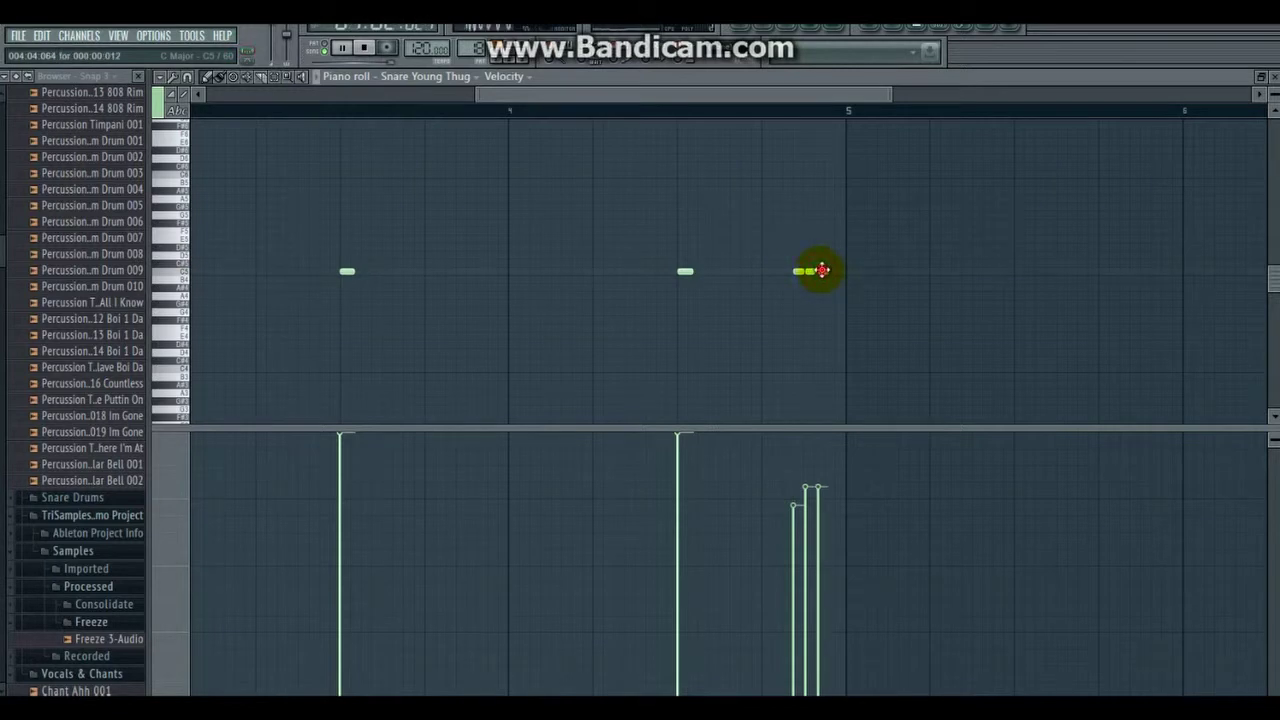
{"action": "key", "text": "space"}
{"action": "mouse_move", "coordinate": [809, 491]}
{"action": "left_mouse_down"}
{"action": "mouse_move", "coordinate": [796, 559]}
{"action": "mouse_move", "coordinate": [823, 508]}
{"action": "left_mouse_up"}
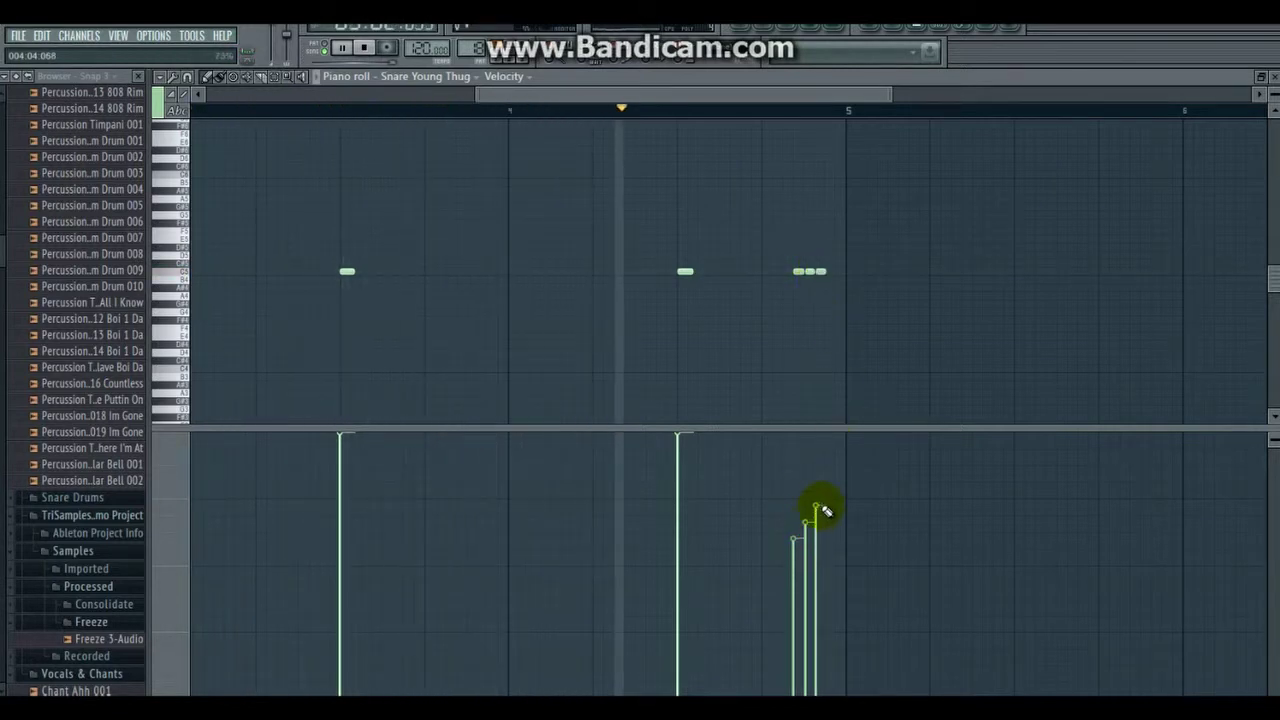
Step: Create a new pattern named HIhat and place its clip at bar 80 on the HIHAT track
{"action": "key", "text": "F5"}
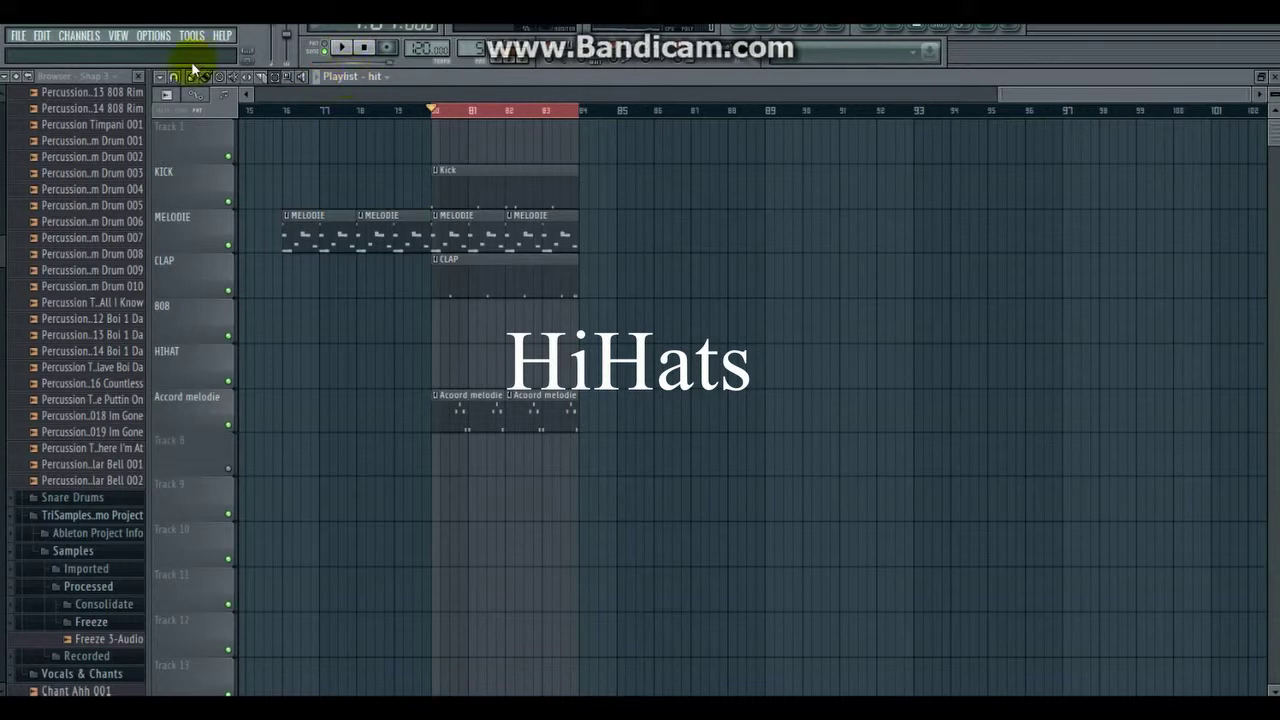
{"action": "left_click", "coordinate": [762, 32]}
{"action": "left_click", "coordinate": [572, 156]}
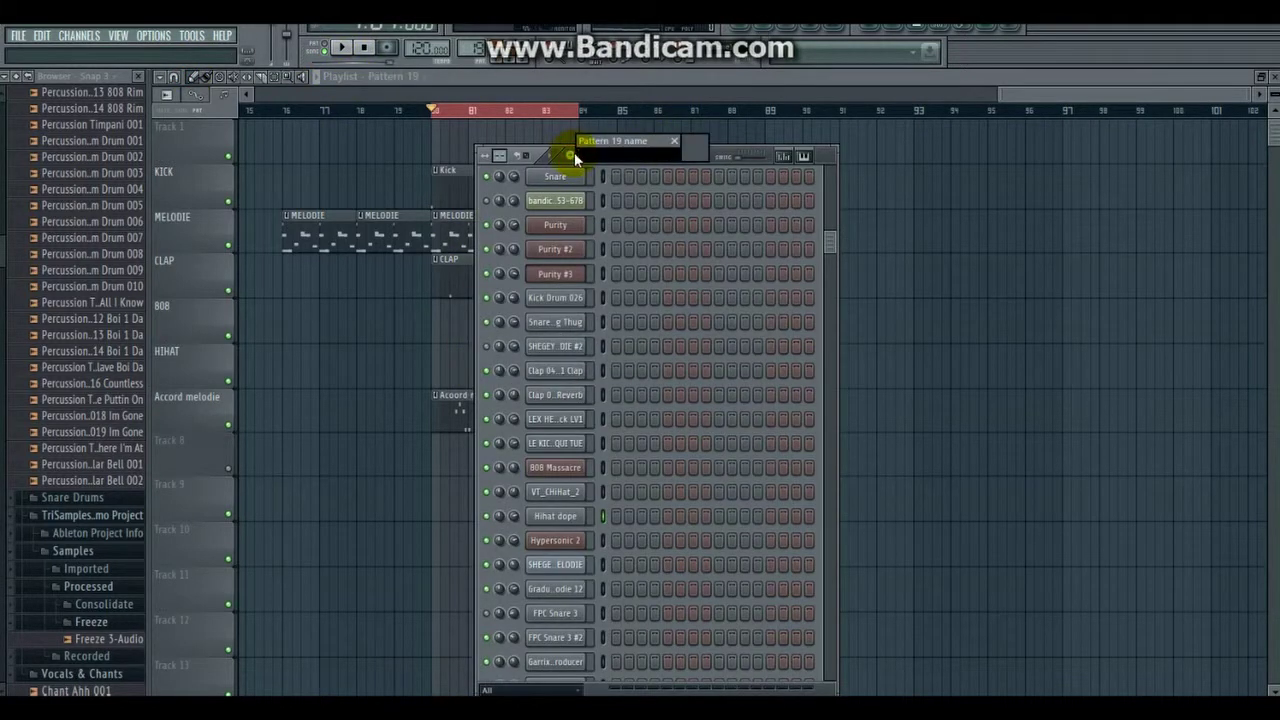
{"action": "type", "text": "Hihat"}
{"action": "key", "text": "Return"}
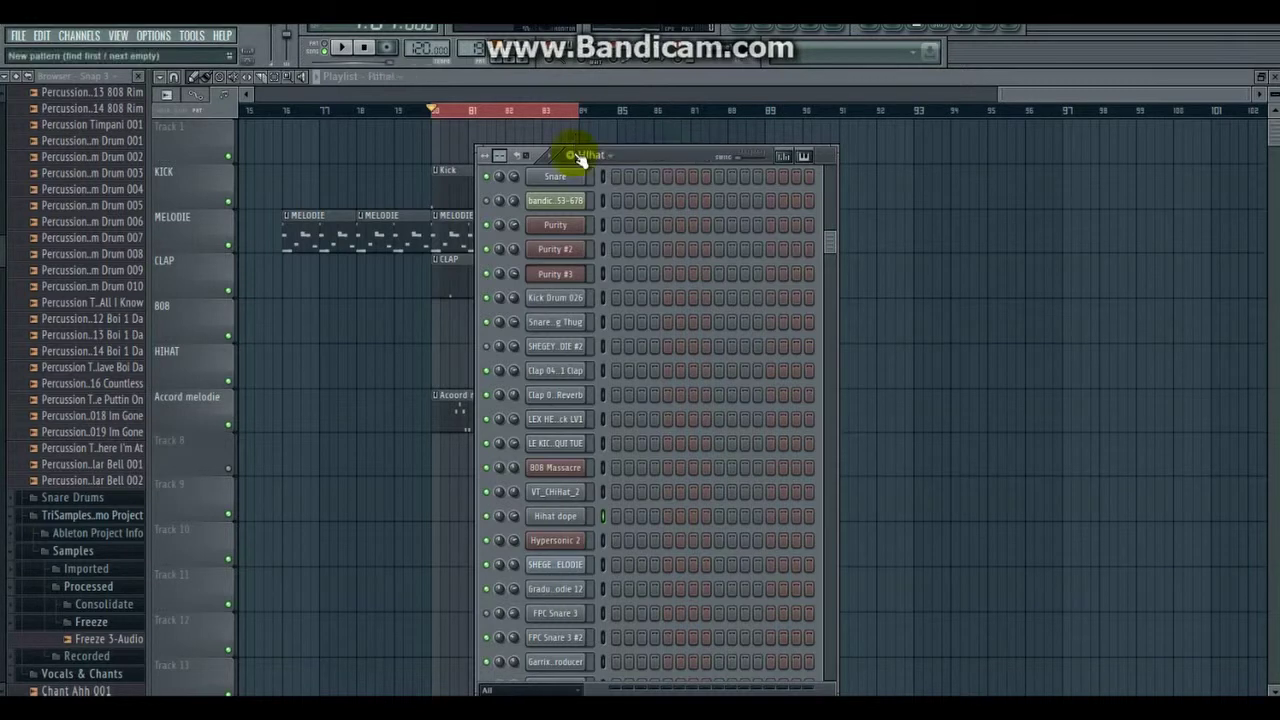
{"action": "left_click", "coordinate": [588, 76]}
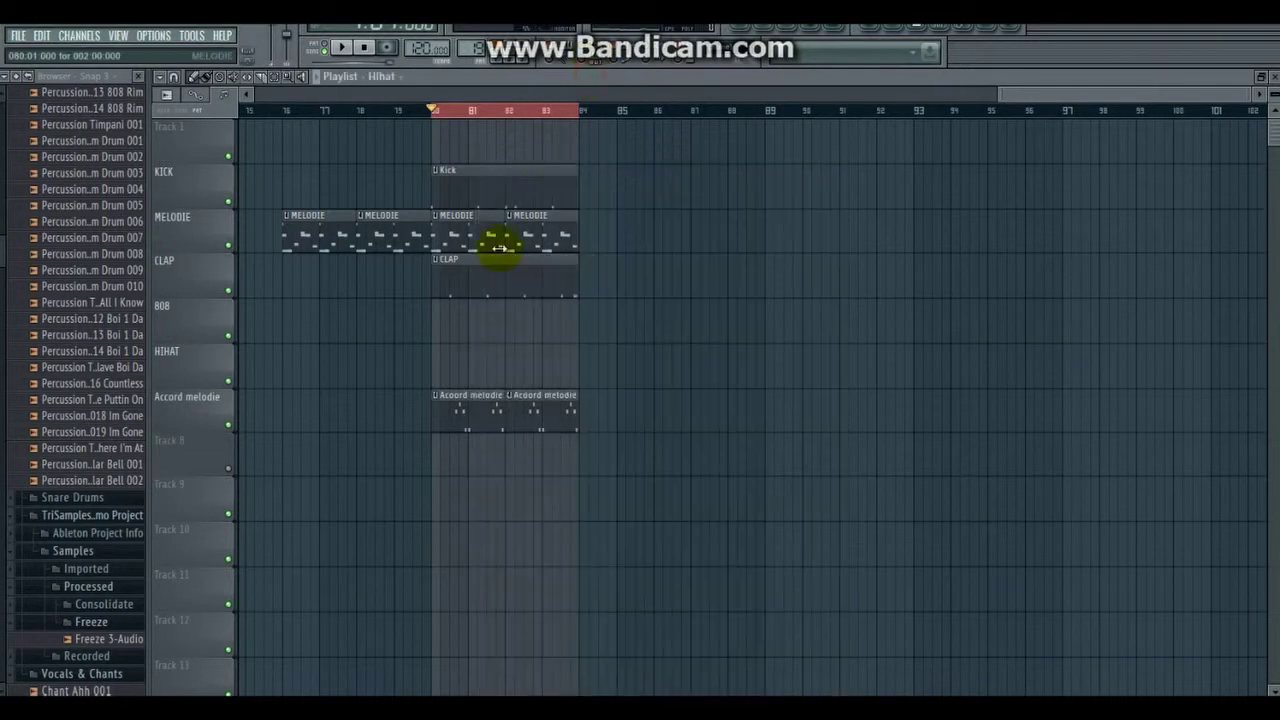
{"action": "left_click", "coordinate": [466, 356]}
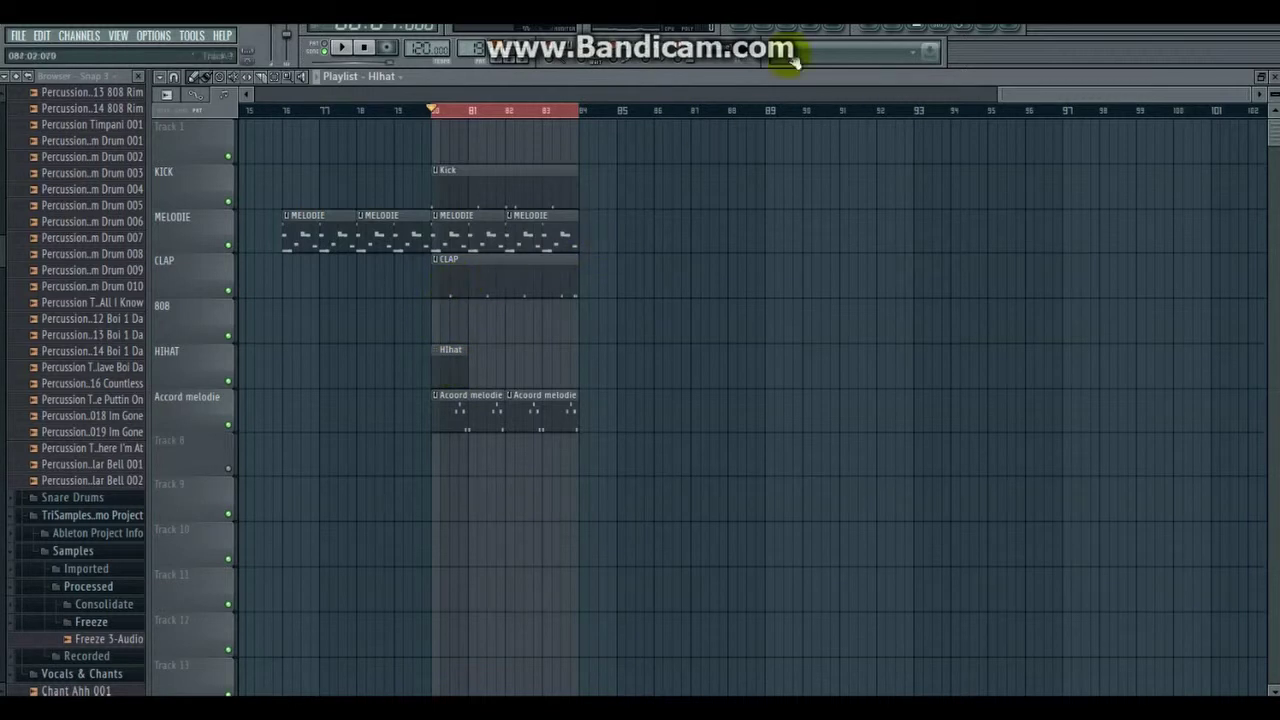
Step: Open the piano roll of the Hihat dope channel for the HIhat pattern
{"action": "left_click", "coordinate": [769, 25]}
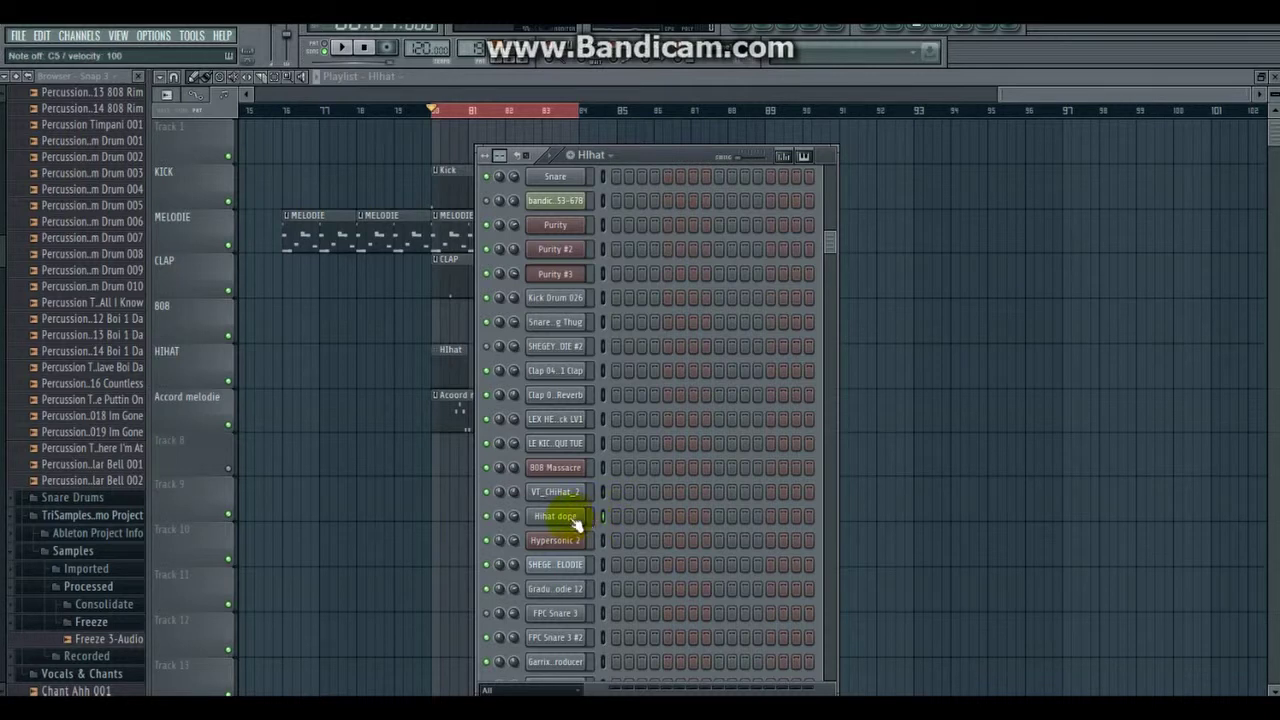
{"action": "left_click_drag", "start_coordinate": [833, 237], "coordinate": [829, 251]}
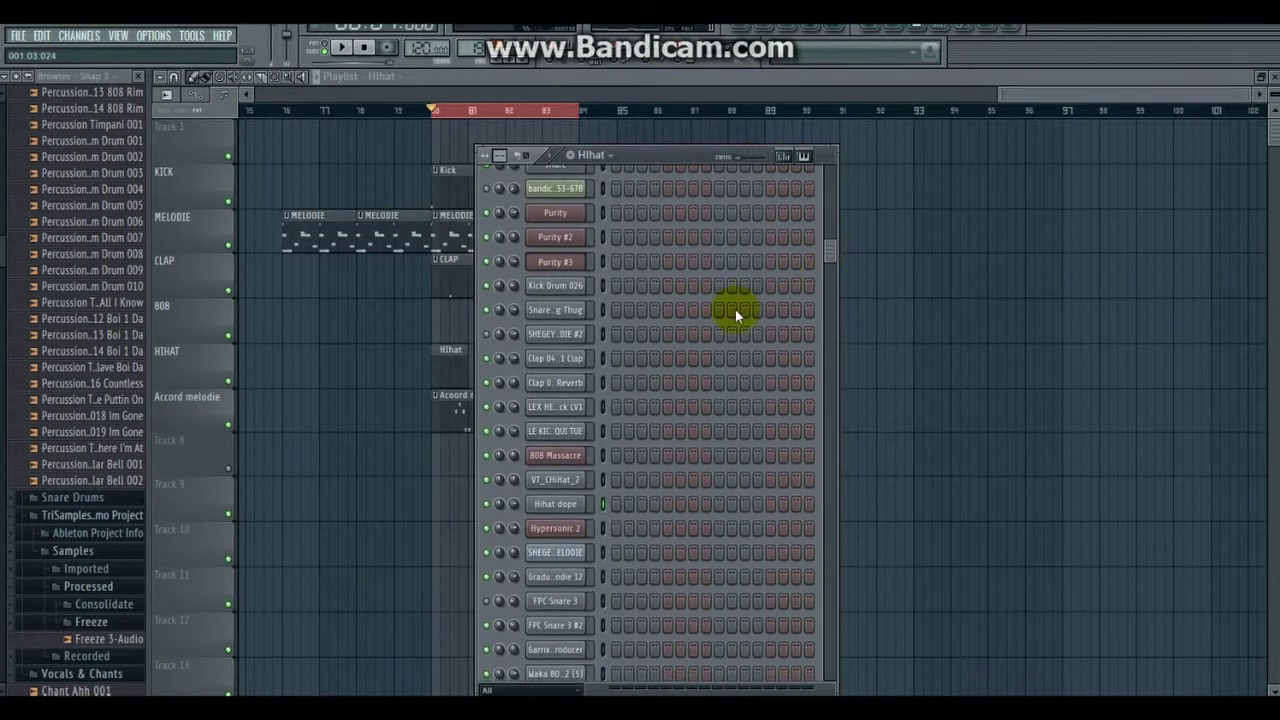
{"action": "right_click", "coordinate": [581, 505]}
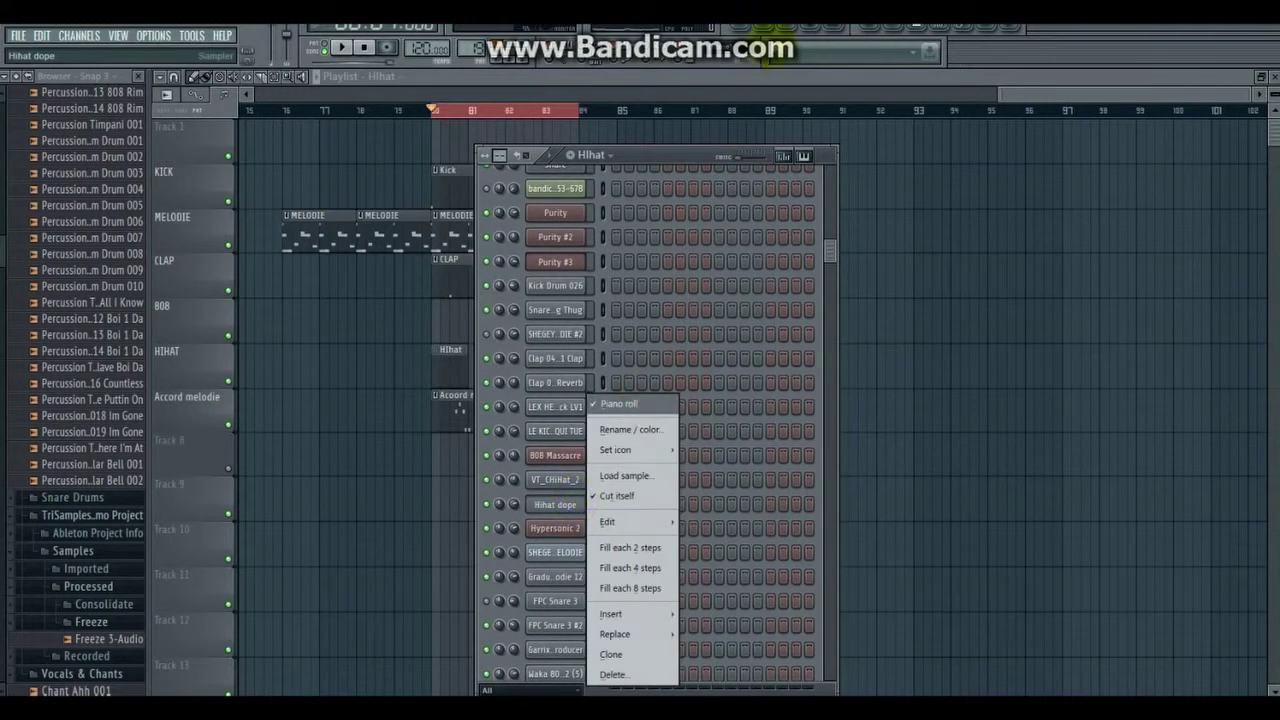
{"action": "left_click", "coordinate": [790, 28]}
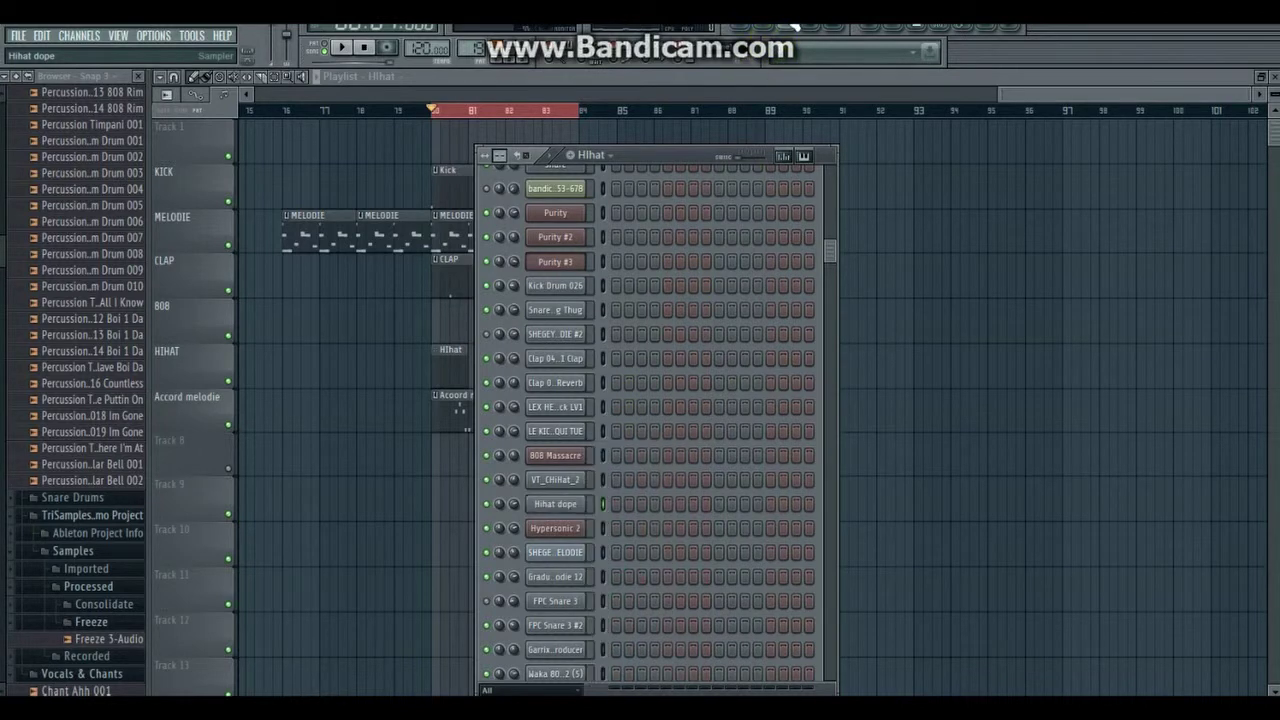
{"action": "left_click", "coordinate": [790, 26]}
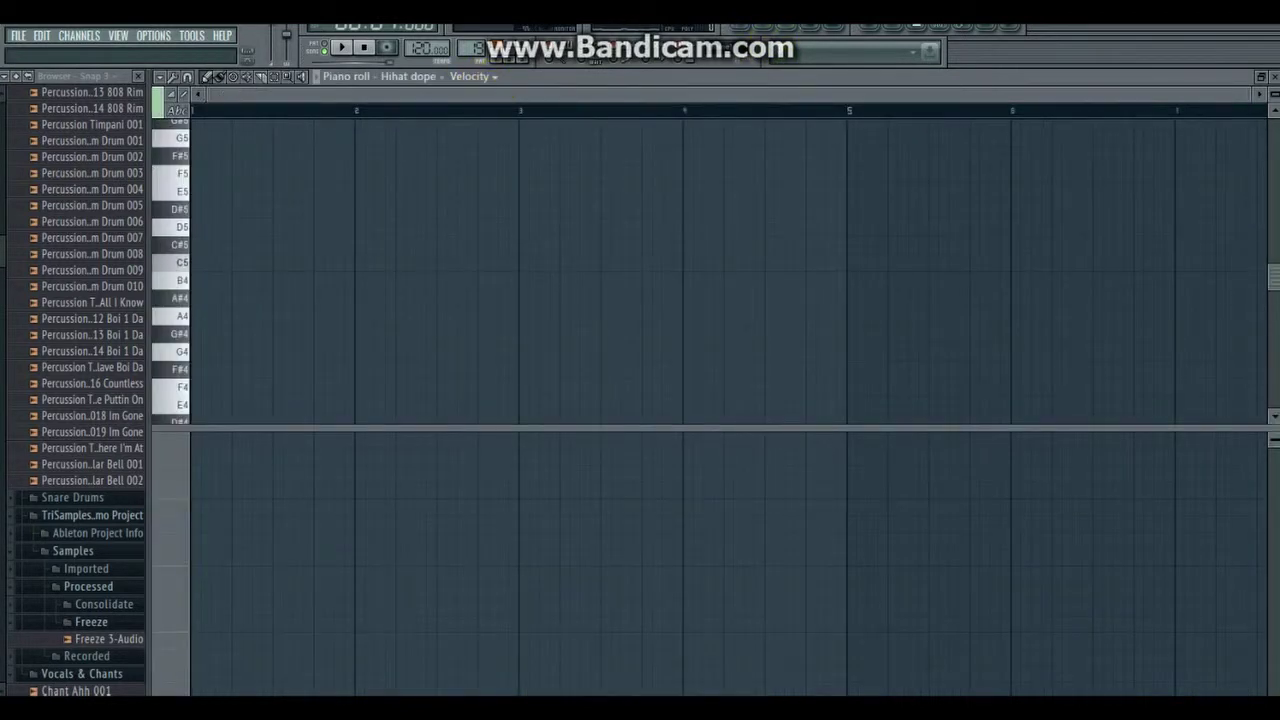
Step: Shorten the playlist loop to bars 80 to 82 and play it with the Hihat dope piano roll open
{"action": "key", "text": "F5"}
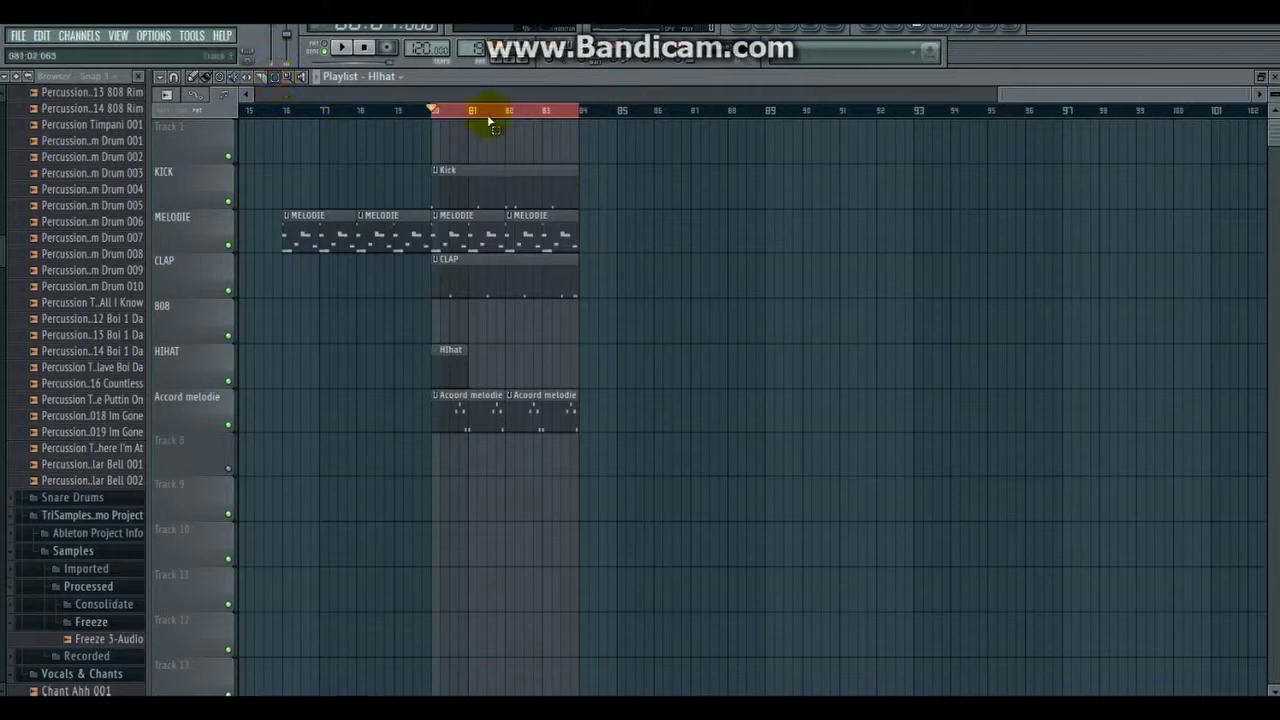
{"action": "left_click_drag", "start_coordinate": [503, 114], "coordinate": [437, 128]}
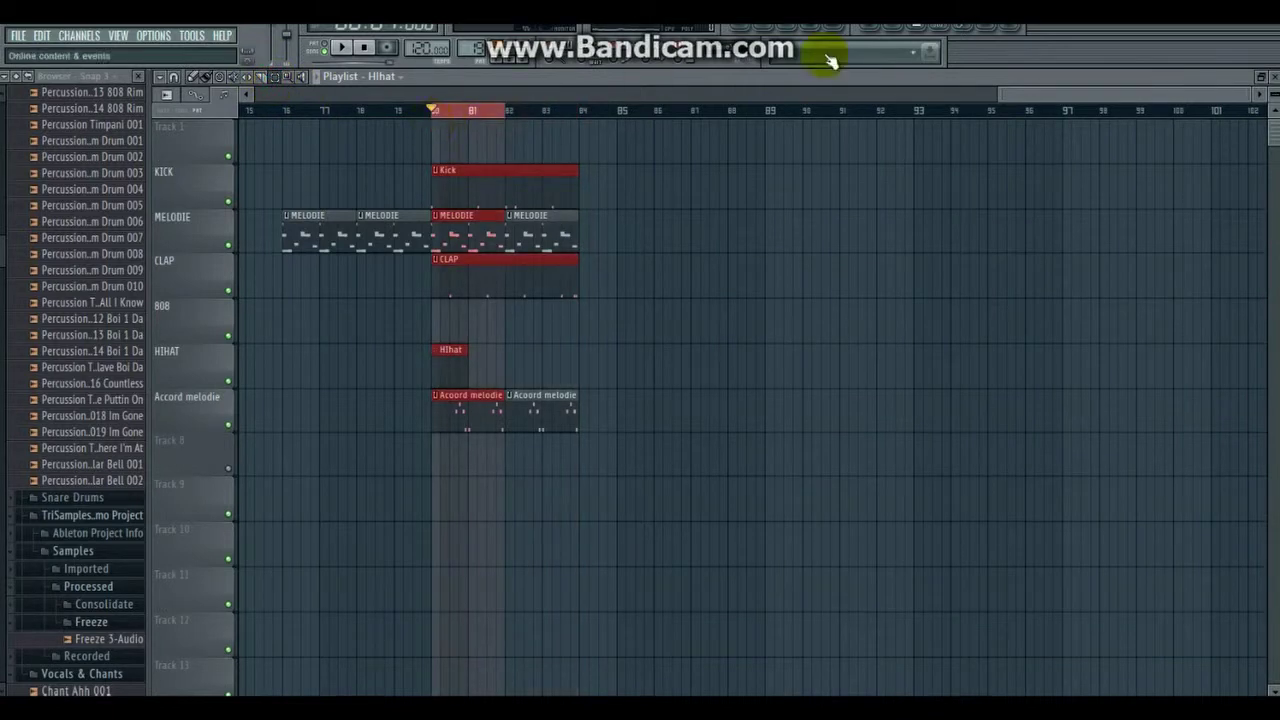
{"action": "key", "text": "F7"}
{"action": "key", "text": "space"}
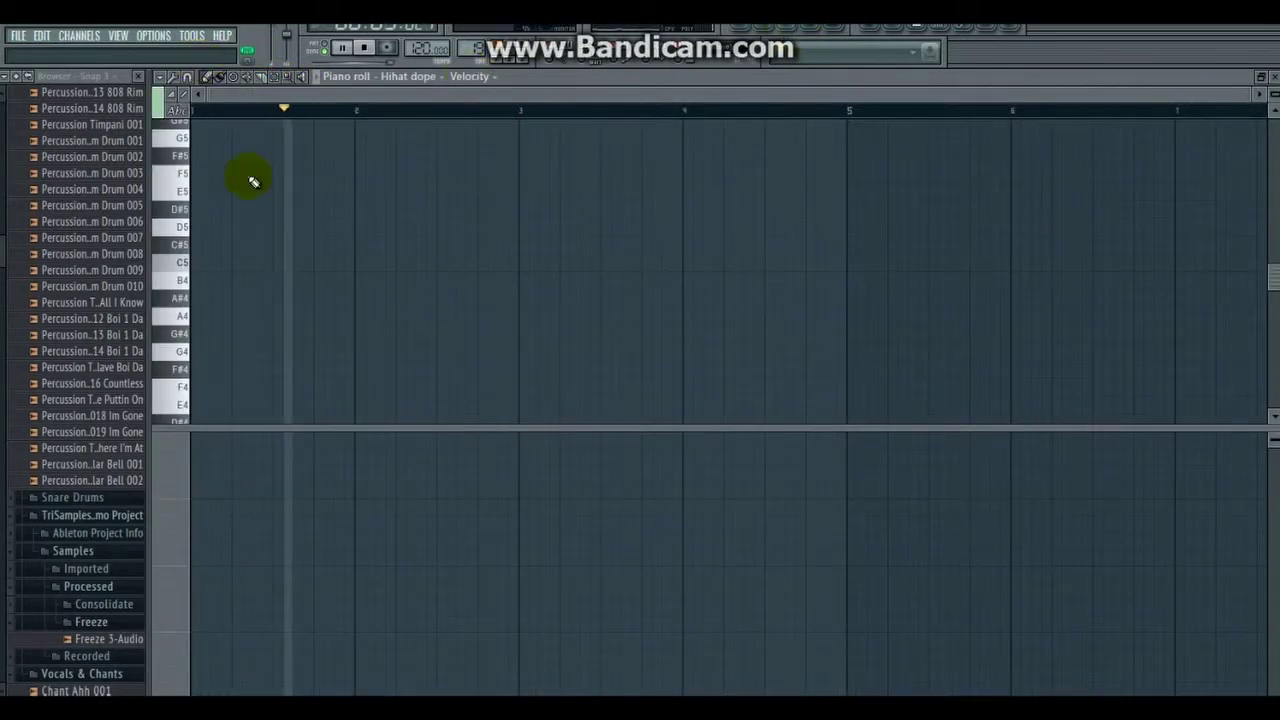
Step: Place three short A4 hi-hat hits at the start of bar 1 and three C5 hits from its third beat, auditioning the loop
{"action": "key", "text": "space"}
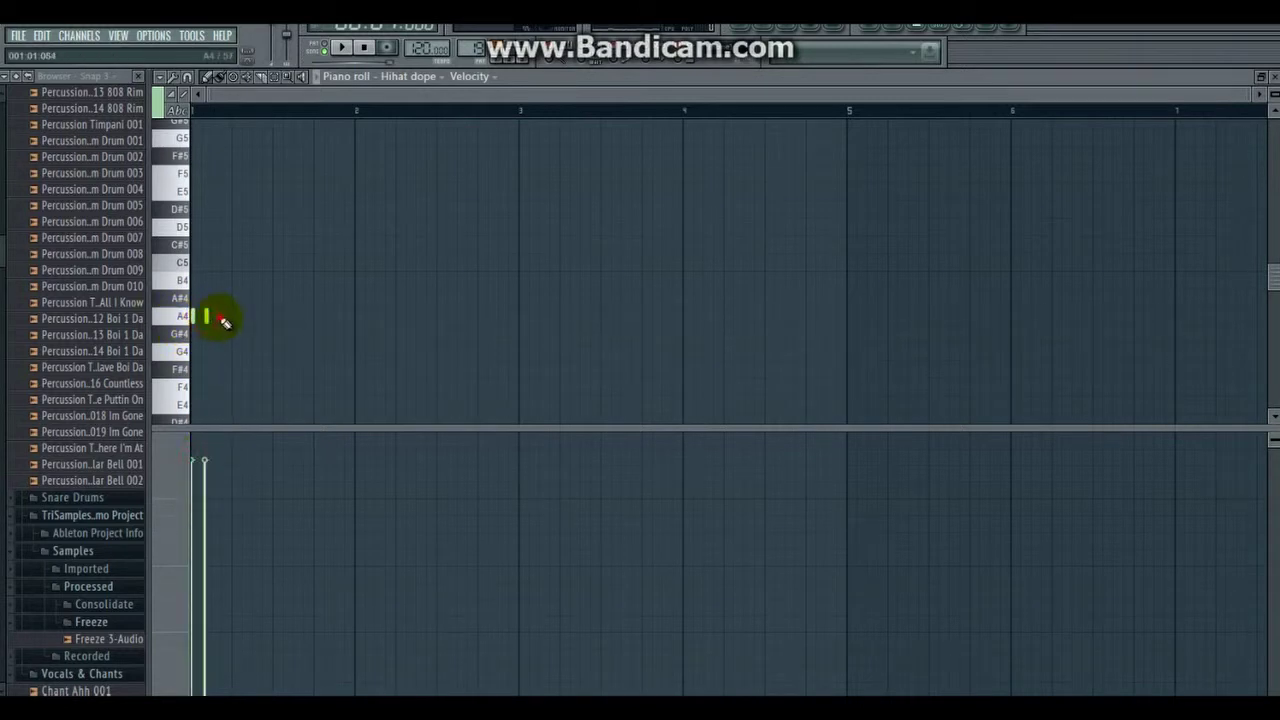
{"action": "left_click", "coordinate": [221, 318]}
{"action": "key", "text": "space"}
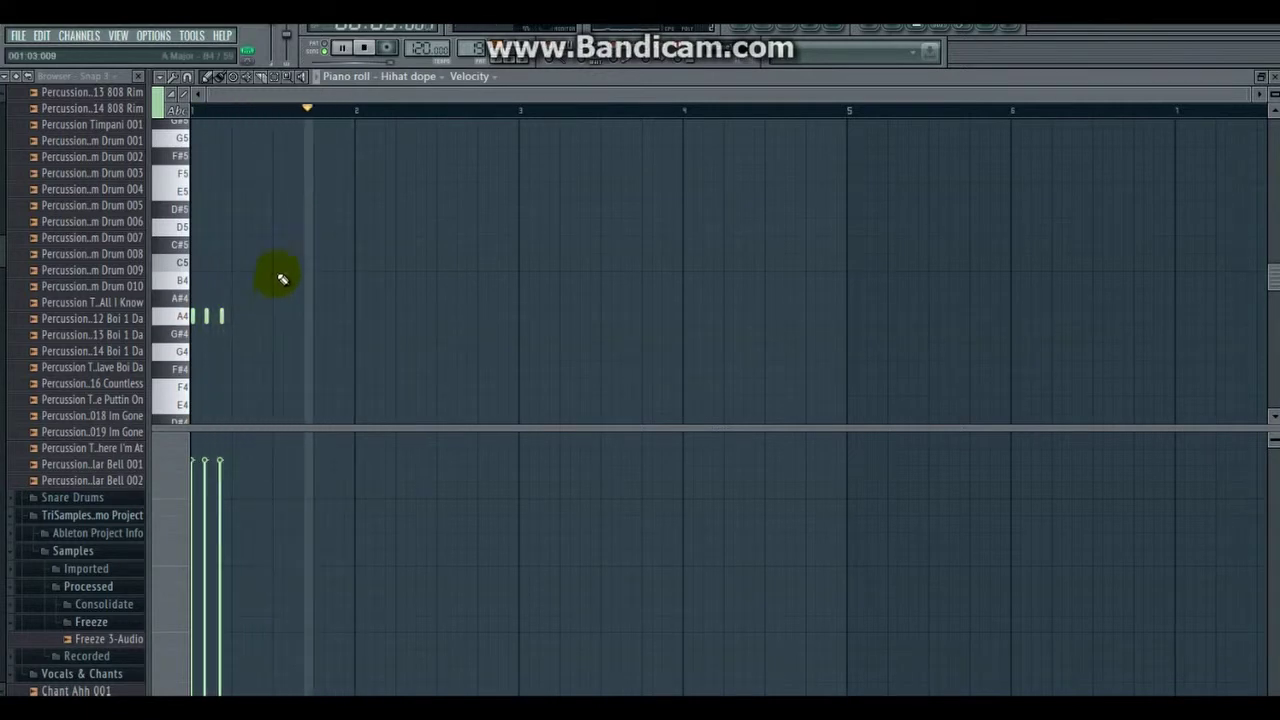
{"action": "key", "text": "space"}
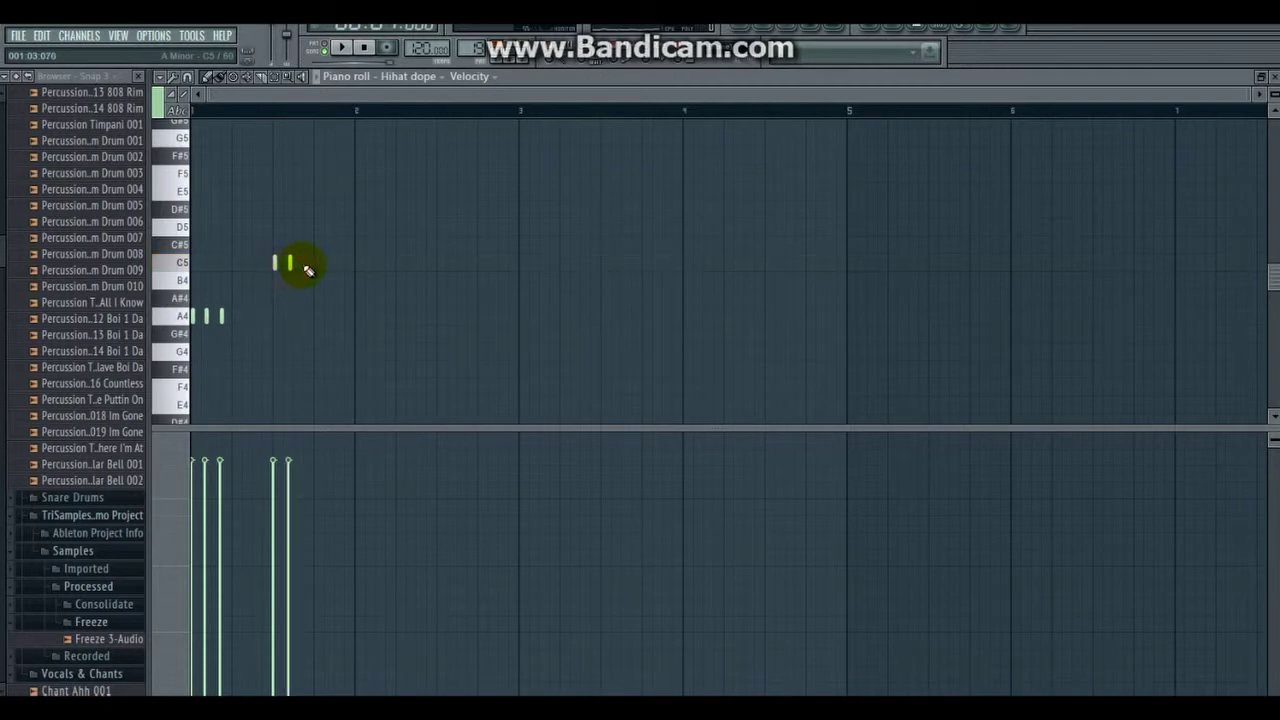
{"action": "key", "text": "space"}
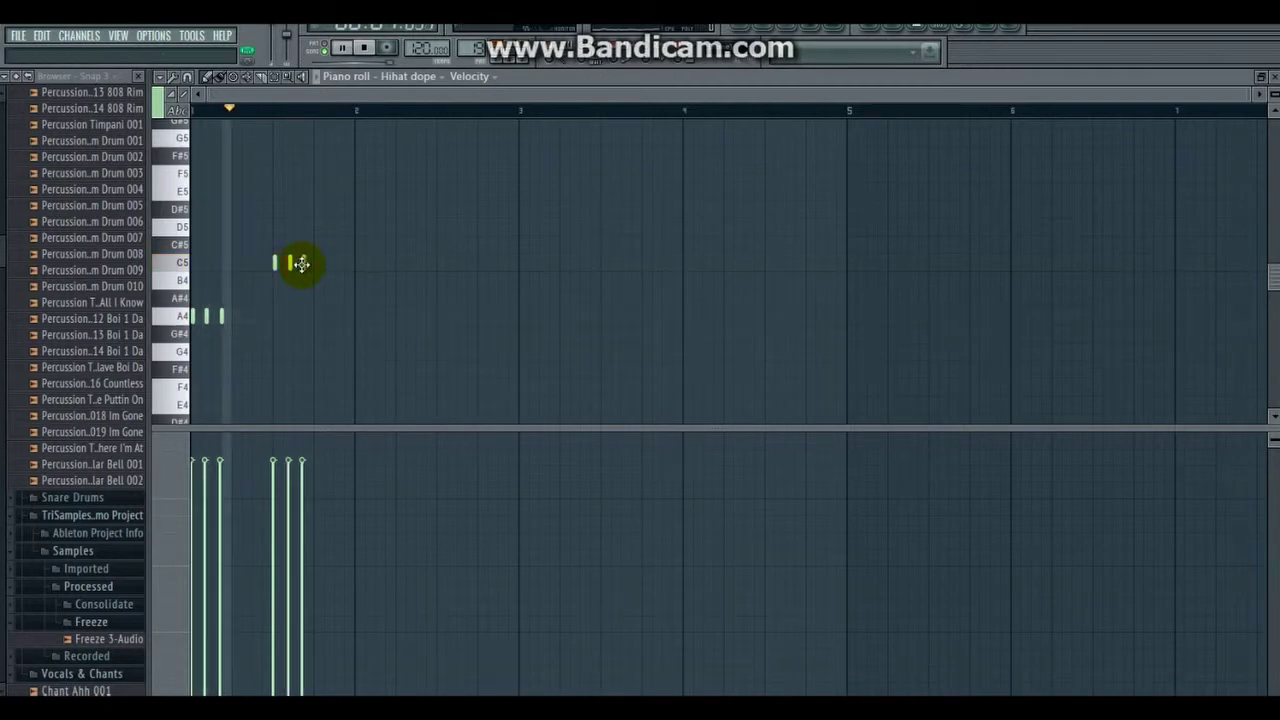
Step: Add three C5 hi-hat hits from the second beat of bar 2 and three A4 hits from its third beat
{"action": "left_click", "coordinate": [396, 264]}
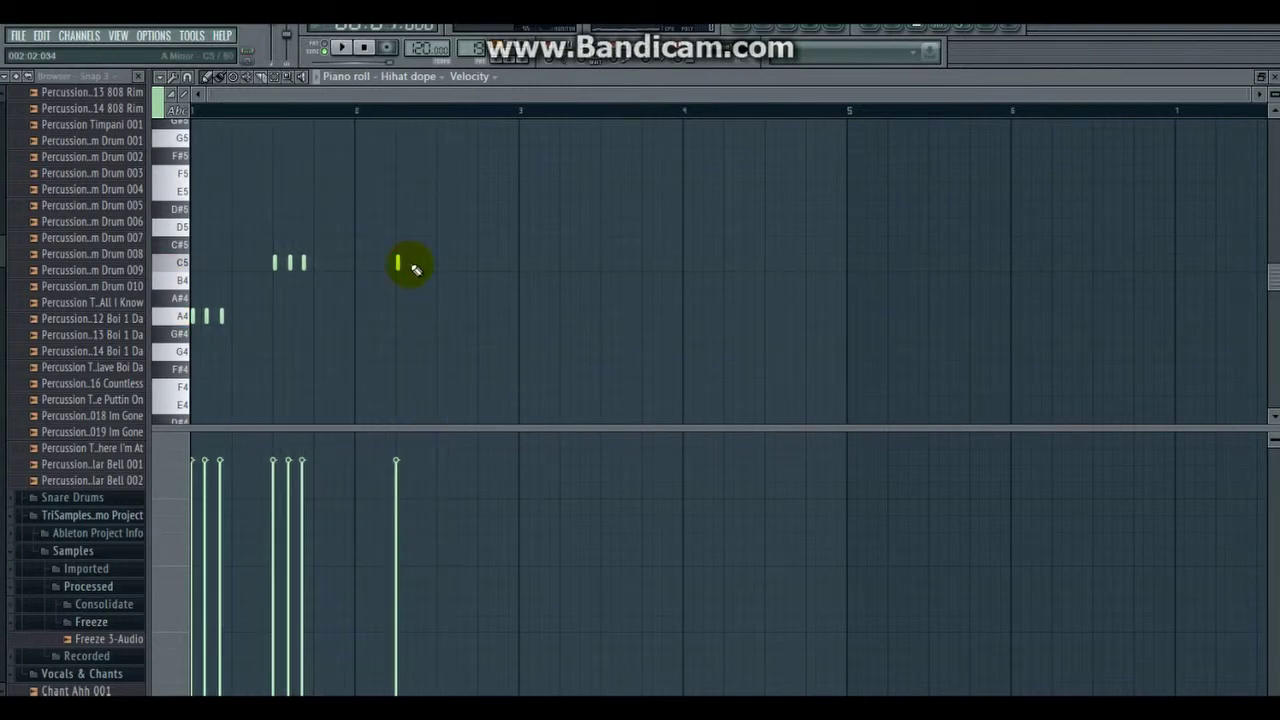
{"action": "left_click", "coordinate": [414, 263]}
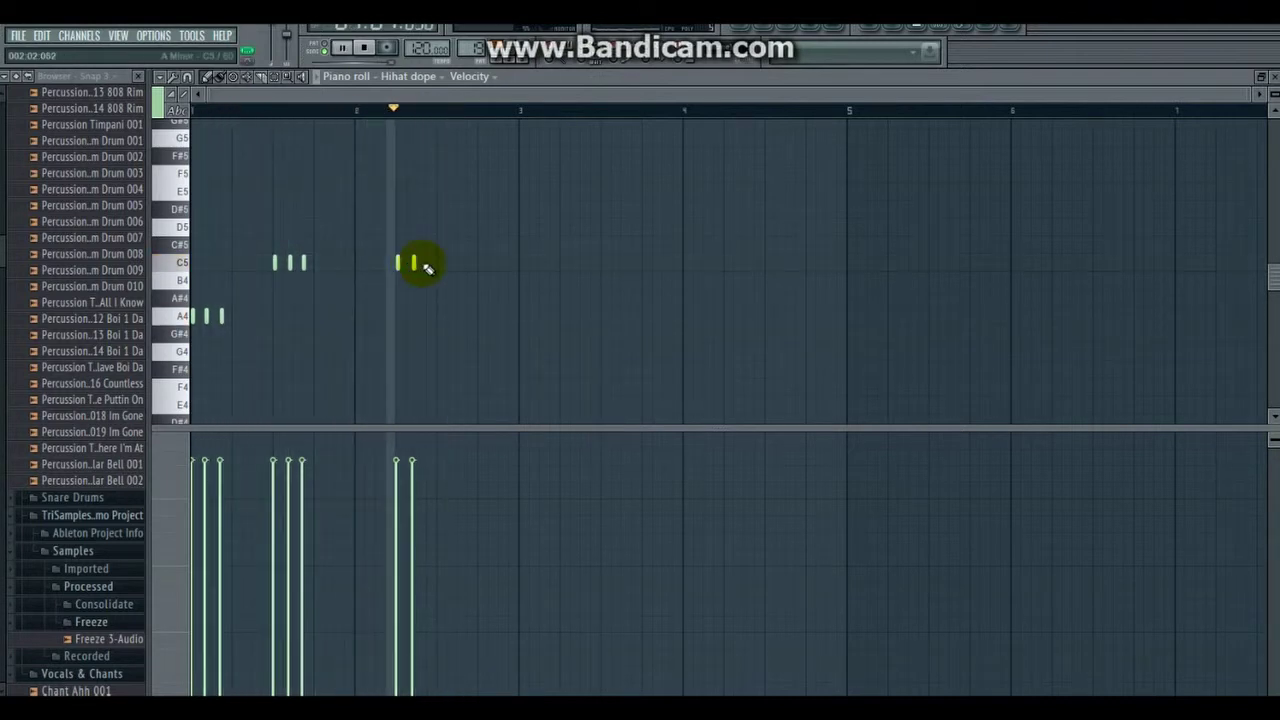
{"action": "left_click", "coordinate": [425, 263]}
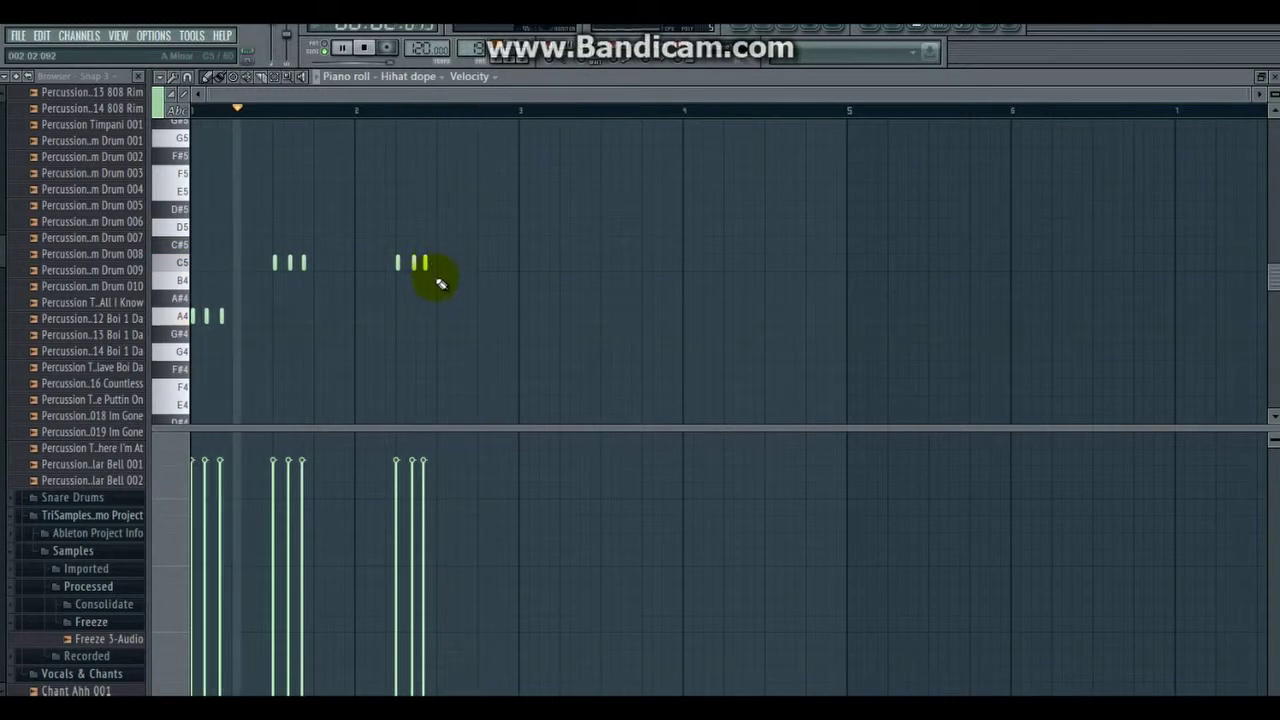
{"action": "left_click", "coordinate": [438, 317]}
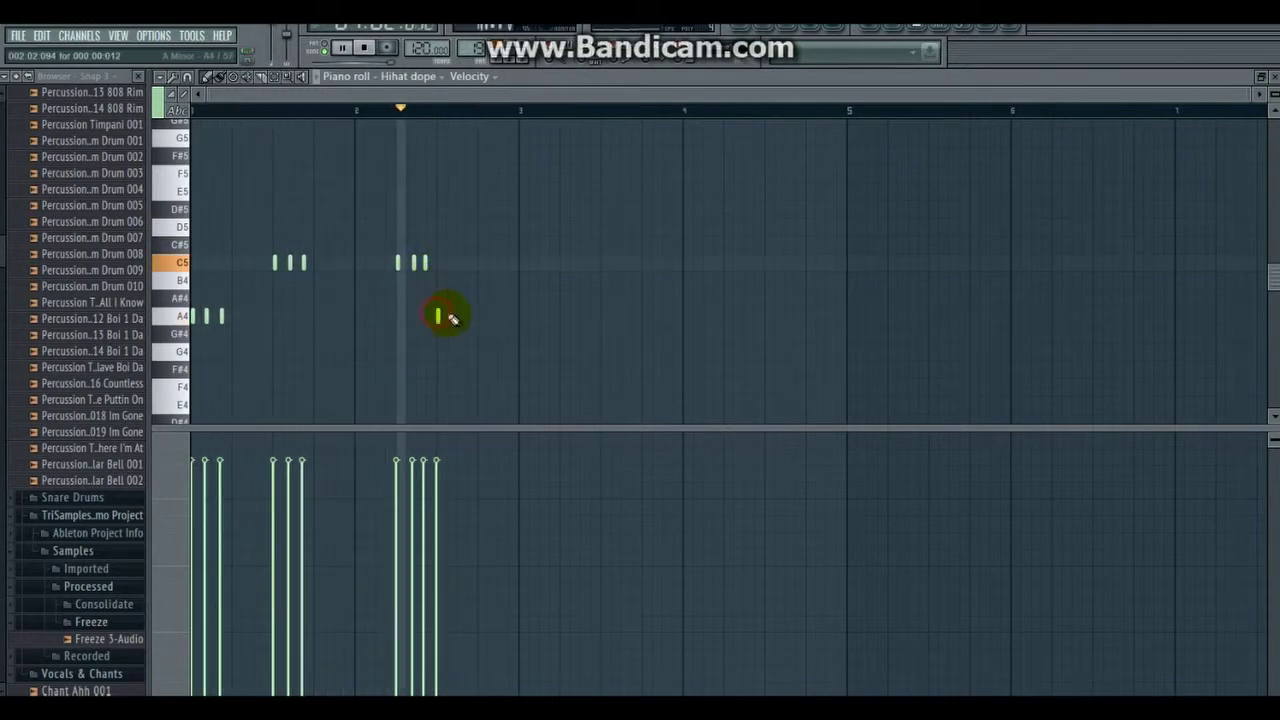
{"action": "left_click", "coordinate": [453, 317]}
{"action": "left_click", "coordinate": [467, 317]}
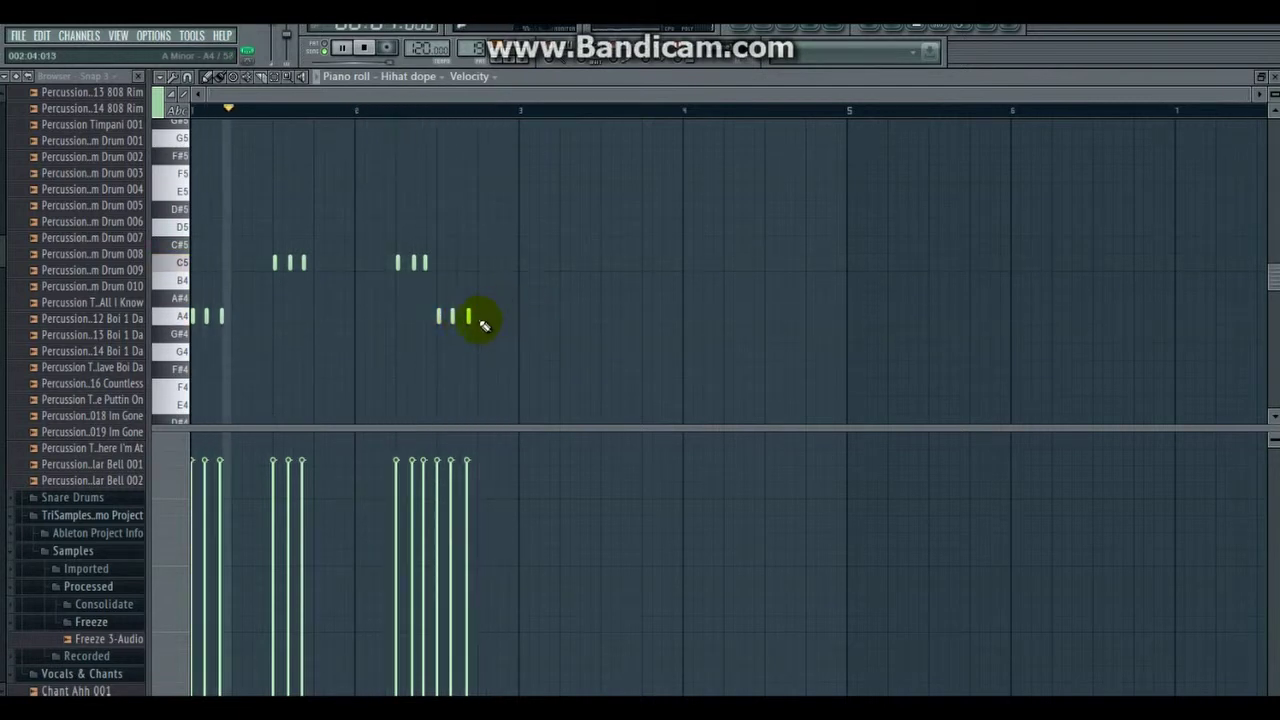
Step: Extend the playlist loop to bars 80 to 84 and return to the Hihat dope piano roll
{"action": "left_click_drag", "start_coordinate": [443, 94], "coordinate": [490, 95]}
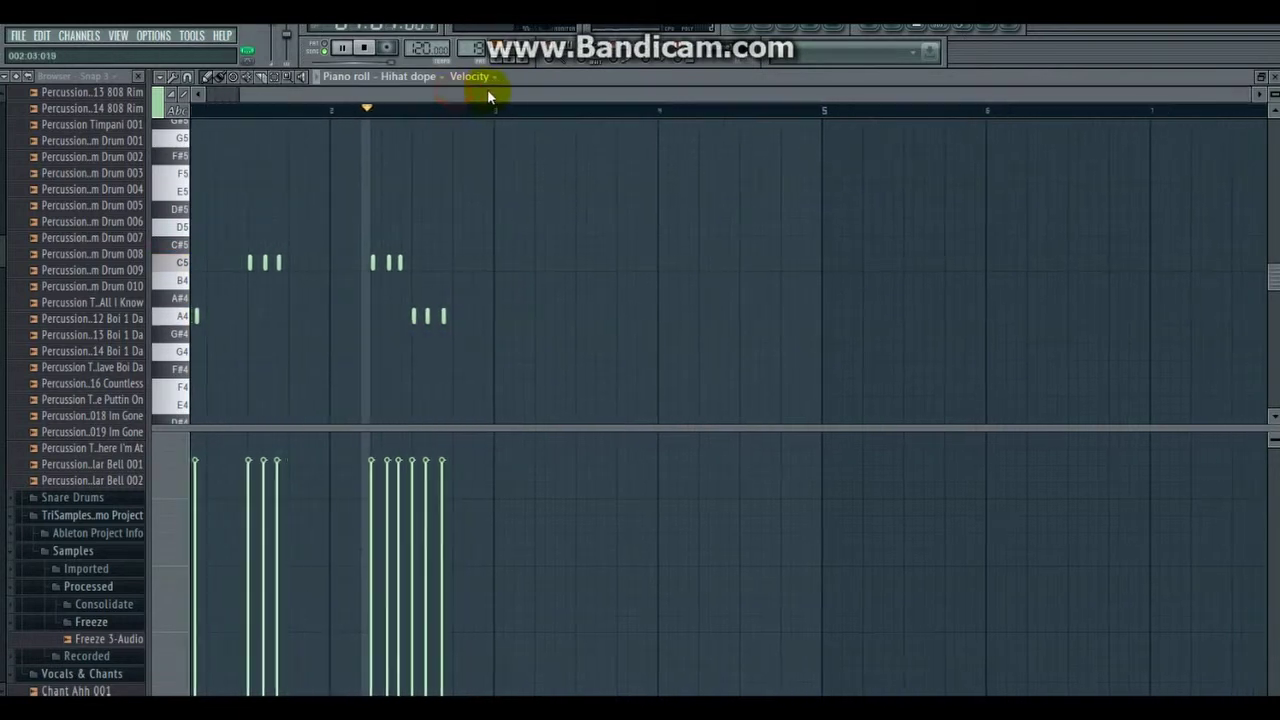
{"action": "key", "text": "F5"}
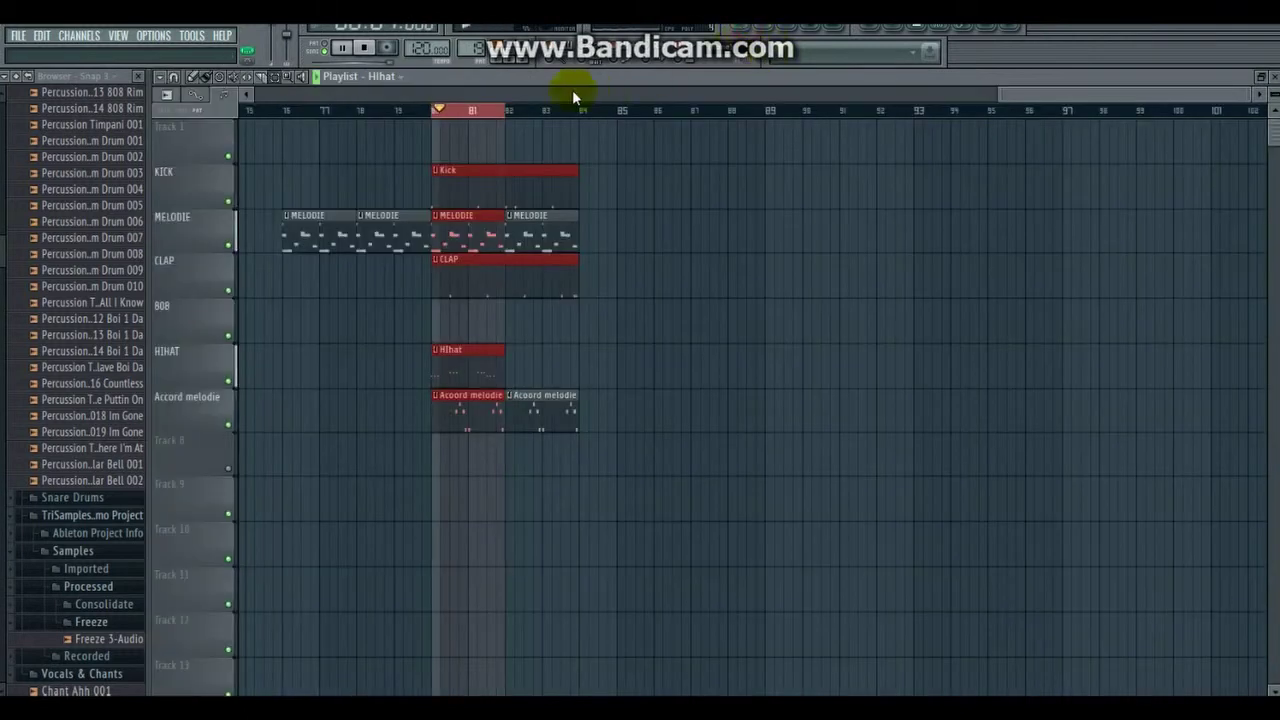
{"action": "left_click_drag", "start_coordinate": [580, 112], "coordinate": [451, 112]}
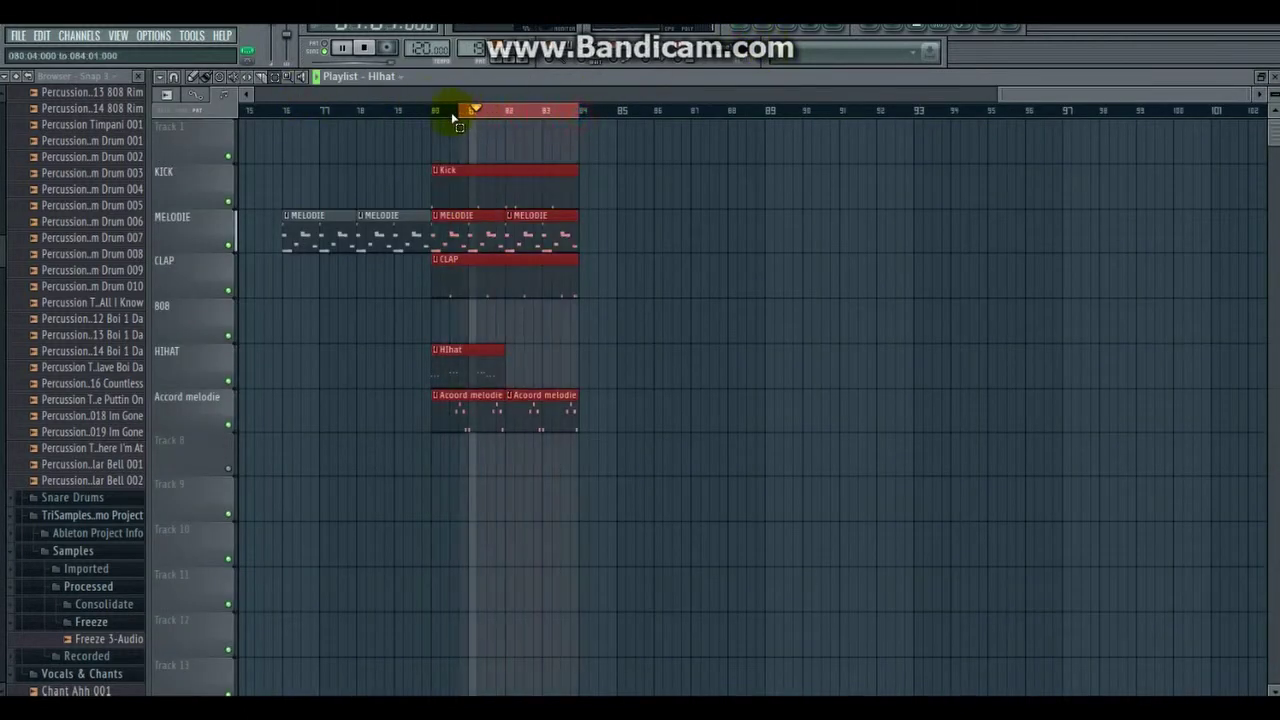
{"action": "key", "text": "F7"}
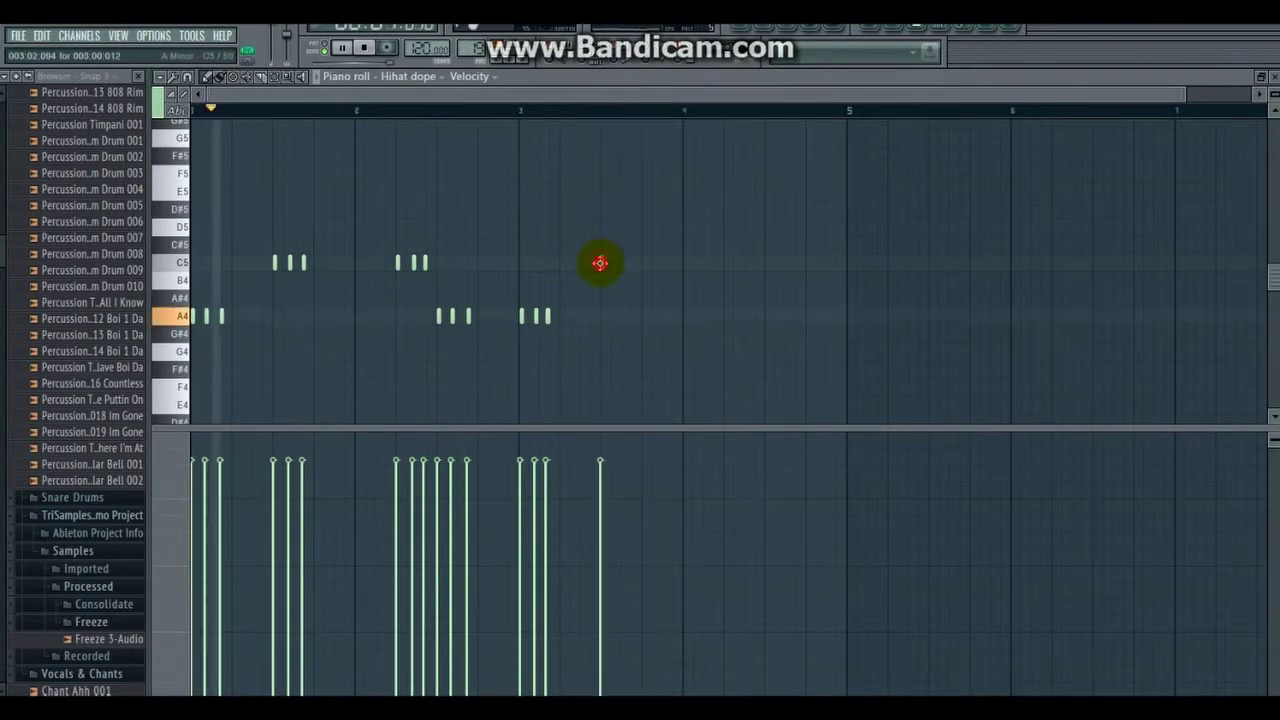
Step: Add three closely spaced C5 hi-hat hits from the third beat of bar 3
{"action": "left_click", "coordinate": [604, 263]}
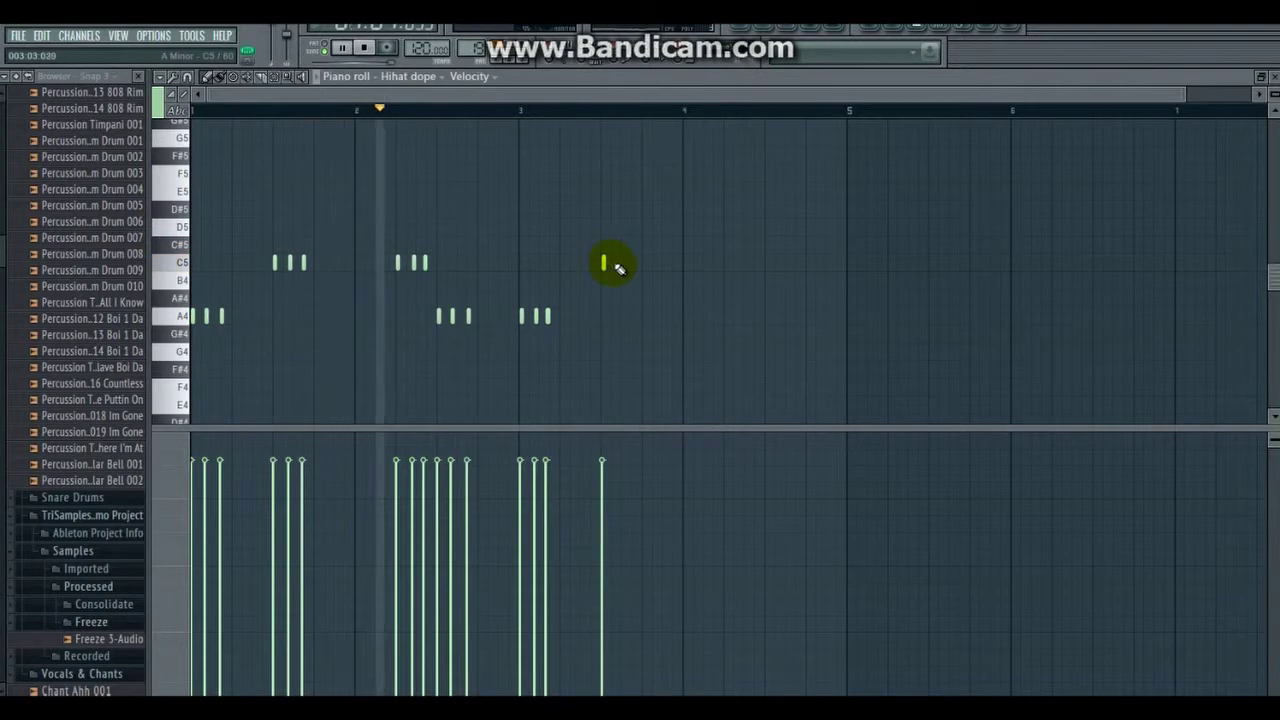
{"action": "left_click", "coordinate": [616, 264]}
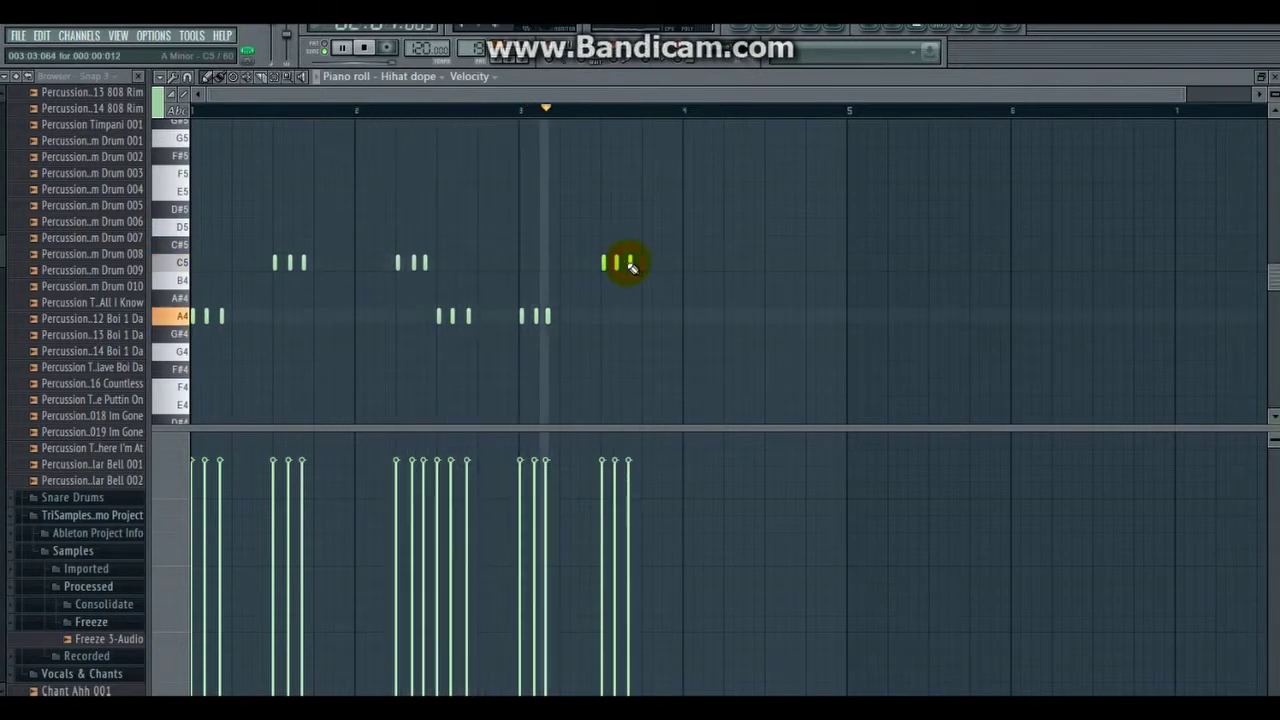
{"action": "left_click", "coordinate": [644, 266]}
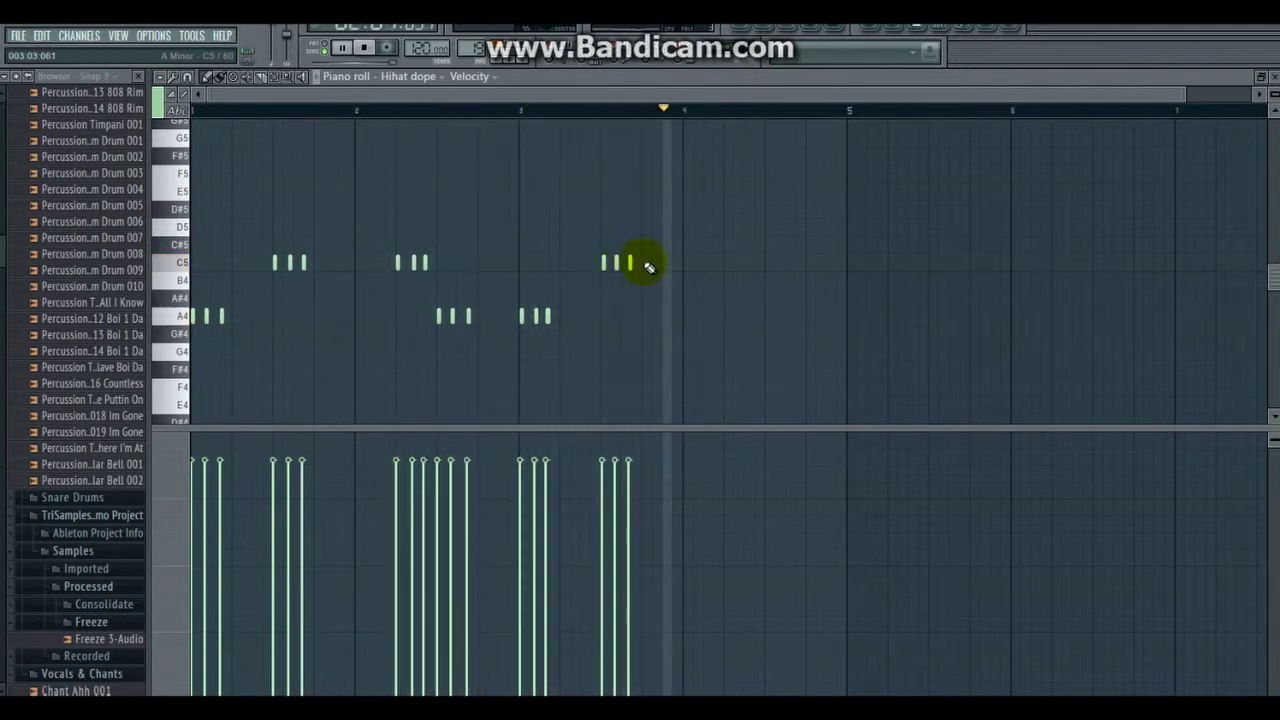
{"action": "left_click", "coordinate": [767, 264]}
{"action": "left_click", "coordinate": [775, 264]}
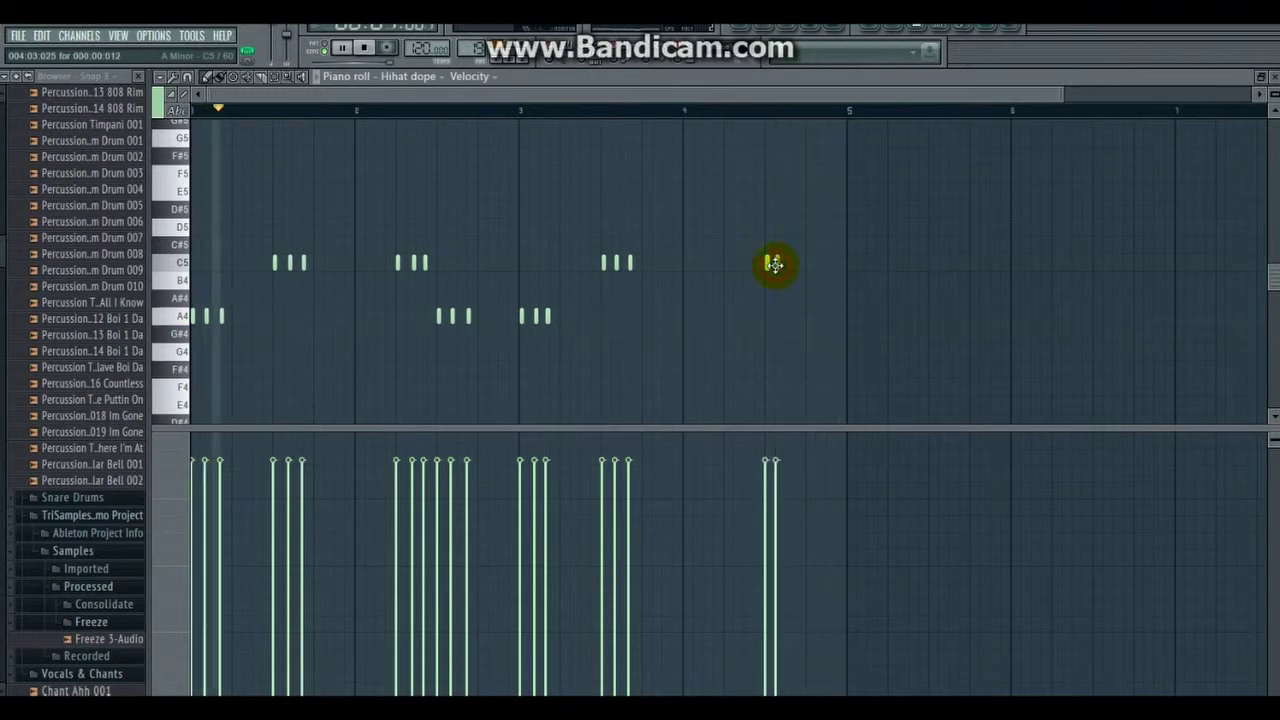
{"action": "left_click", "coordinate": [783, 264]}
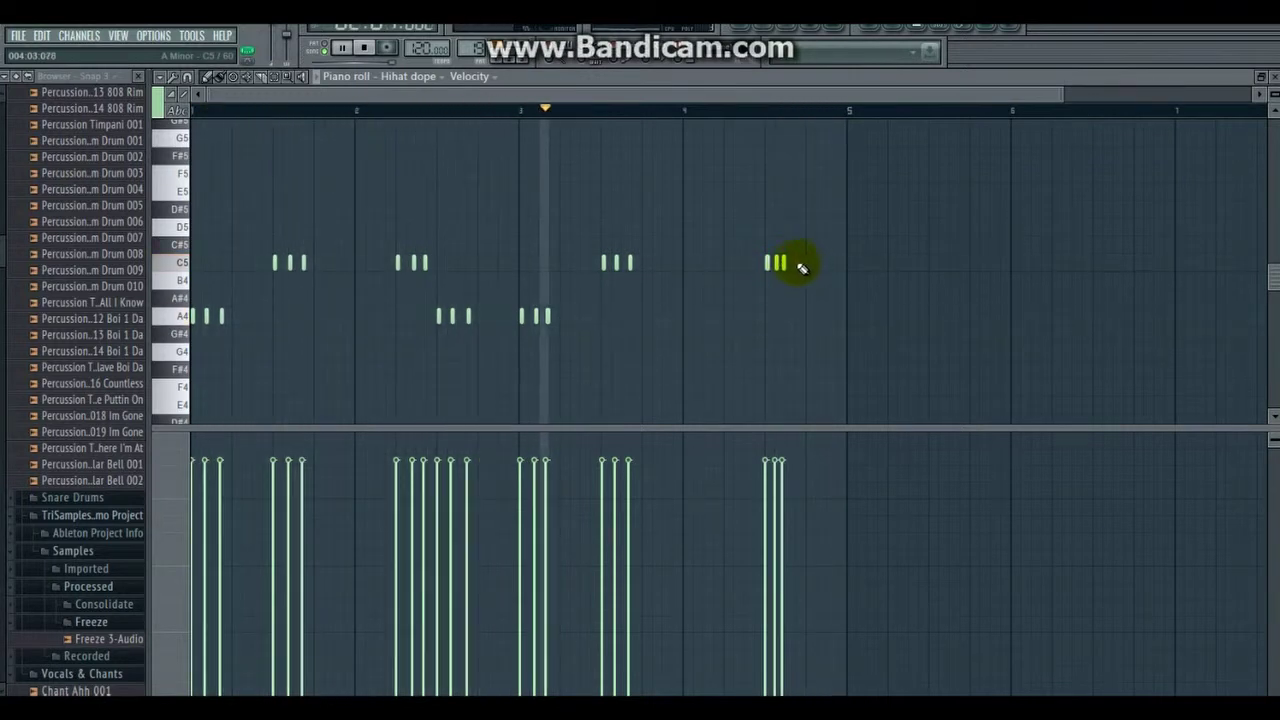
{"action": "left_click", "coordinate": [797, 264]}
{"action": "left_click_drag", "start_coordinate": [766, 505], "coordinate": [800, 484]}
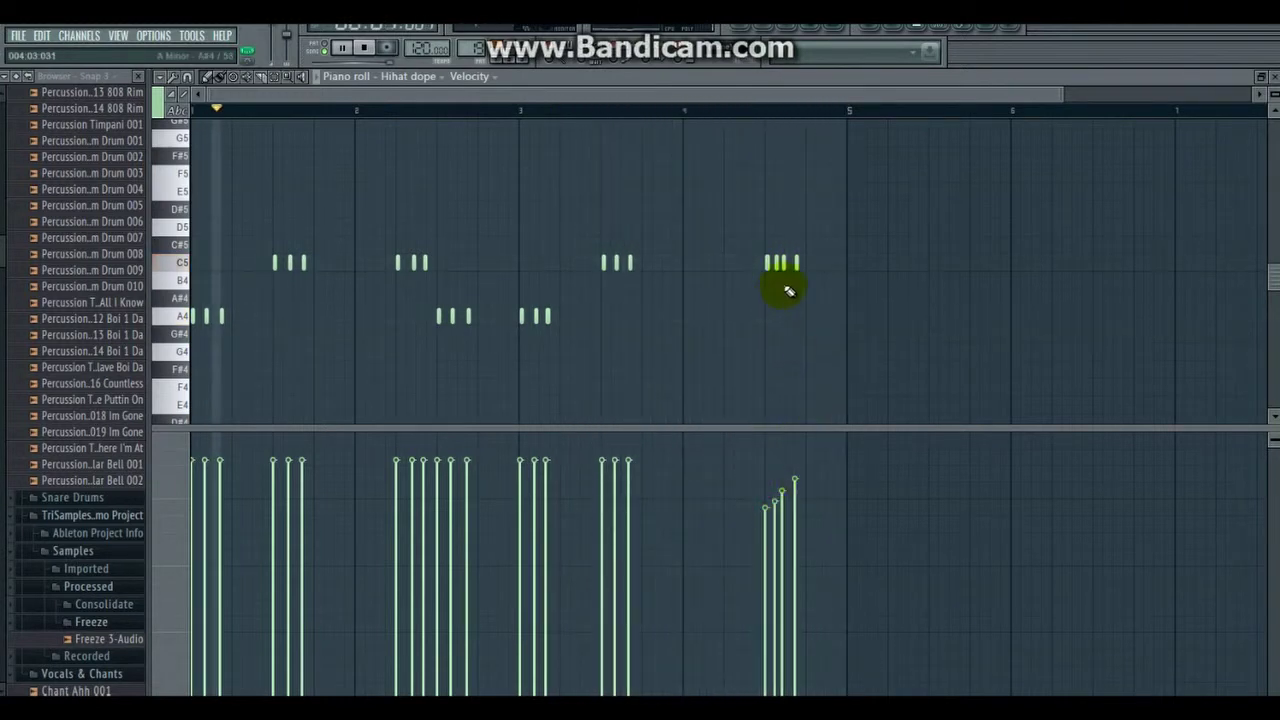
{"action": "right_click", "coordinate": [796, 264]}
{"action": "right_click", "coordinate": [784, 264]}
{"action": "right_click", "coordinate": [775, 264]}
{"action": "right_click", "coordinate": [766, 264]}
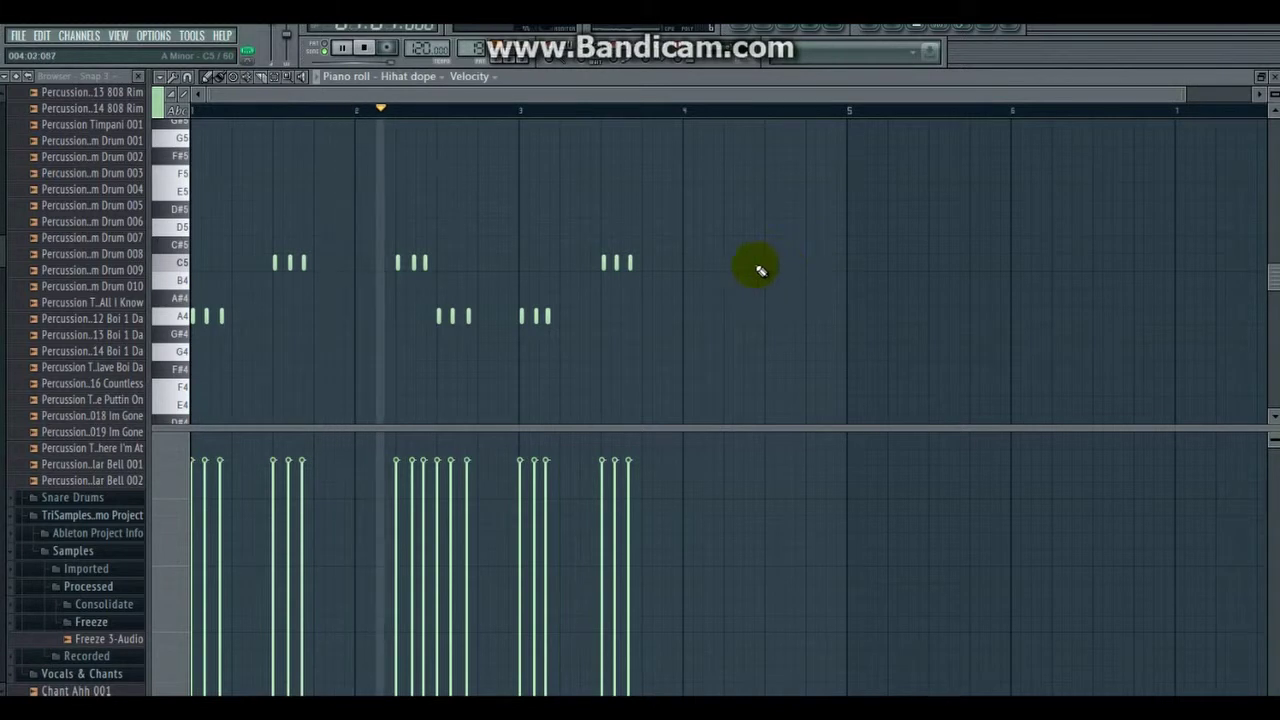
Step: Add a roll of five closely spaced C5 hi-hat hits from the second beat of bar 4, with rising velocities
{"action": "left_click", "coordinate": [724, 263]}
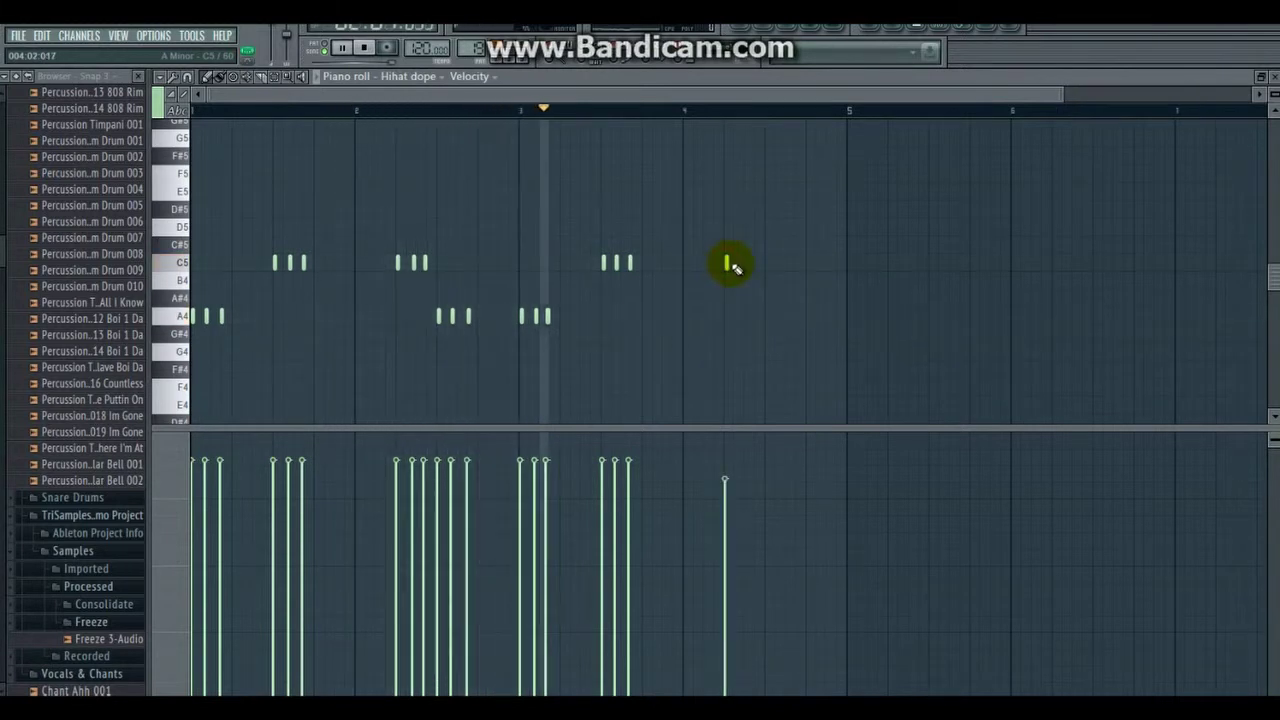
{"action": "left_click", "coordinate": [731, 263]}
{"action": "left_click", "coordinate": [738, 263]}
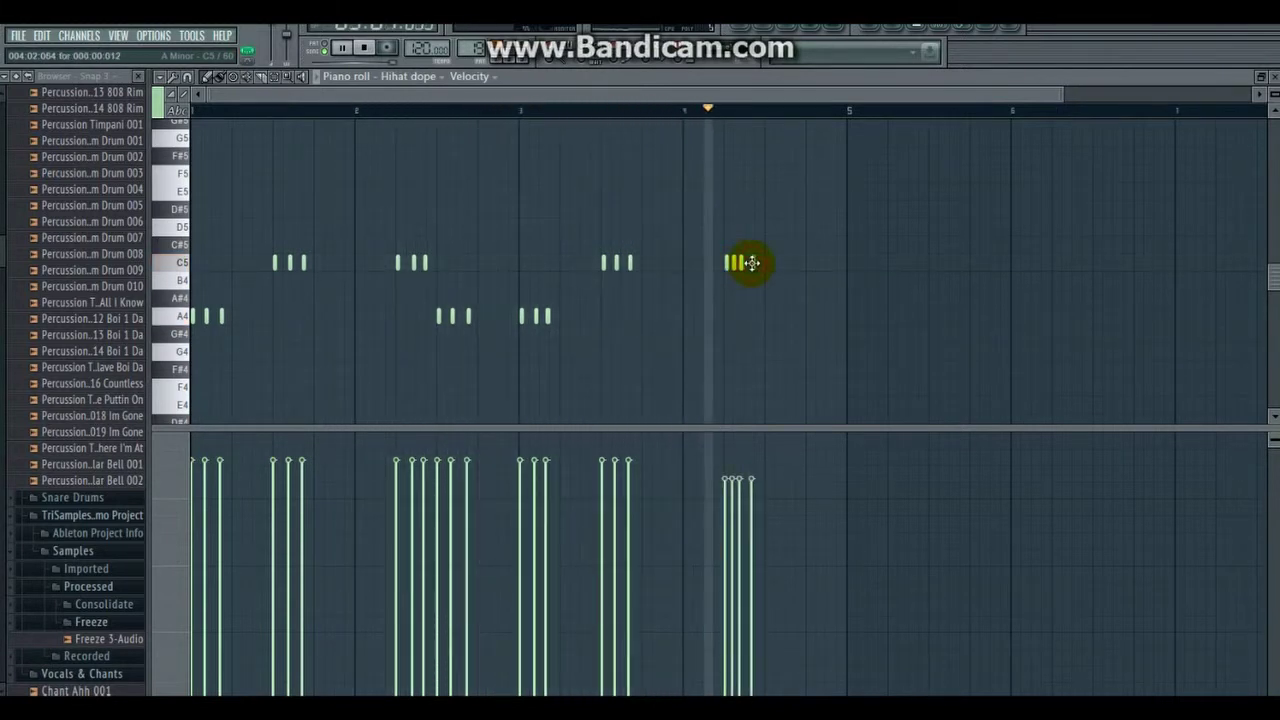
{"action": "left_click", "coordinate": [752, 263]}
{"action": "left_click", "coordinate": [766, 263]}
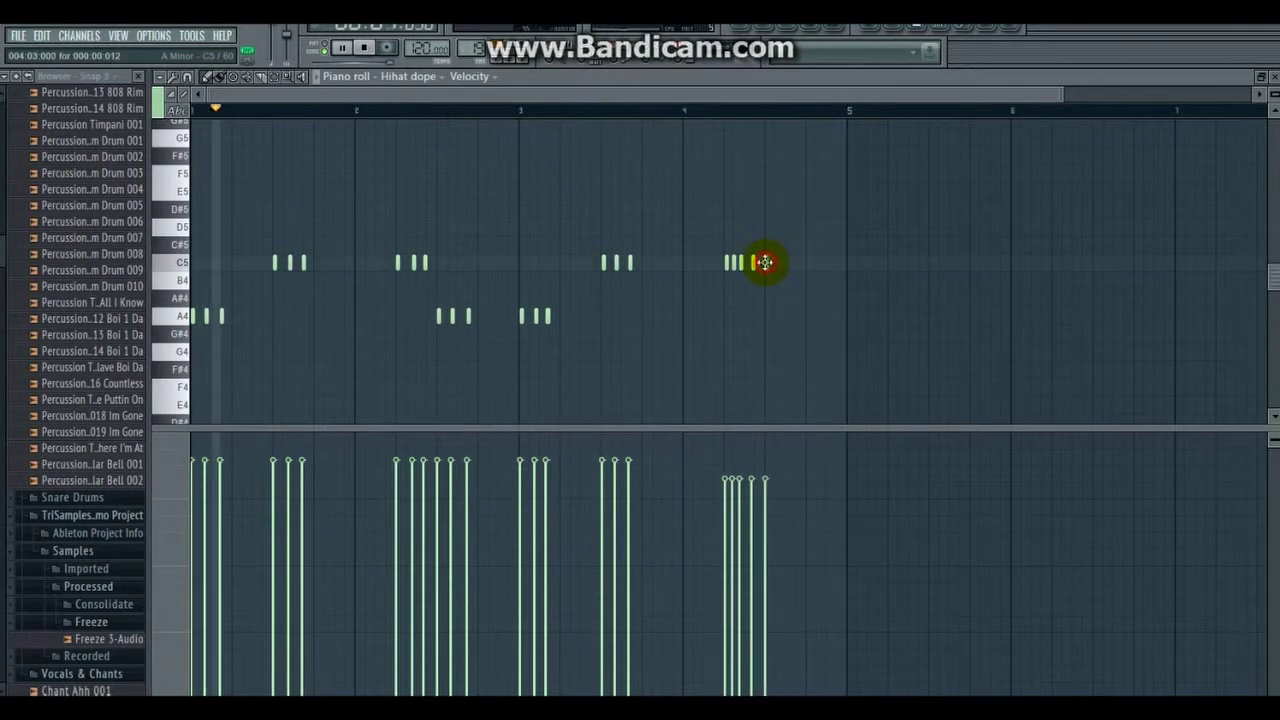
{"action": "mouse_move", "coordinate": [734, 520]}
{"action": "left_mouse_down"}
{"action": "mouse_move", "coordinate": [770, 492]}
{"action": "mouse_move", "coordinate": [737, 496]}
{"action": "mouse_move", "coordinate": [777, 478]}
{"action": "left_mouse_up"}
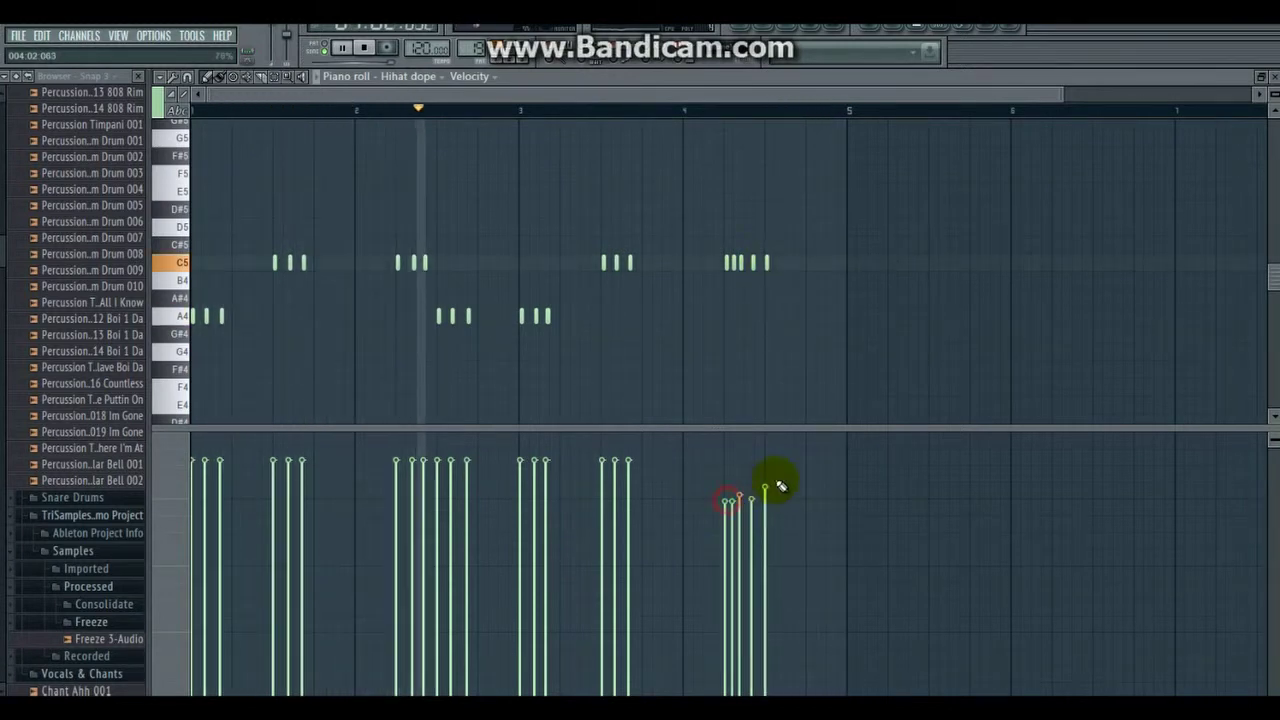
{"action": "left_click", "coordinate": [781, 262]}
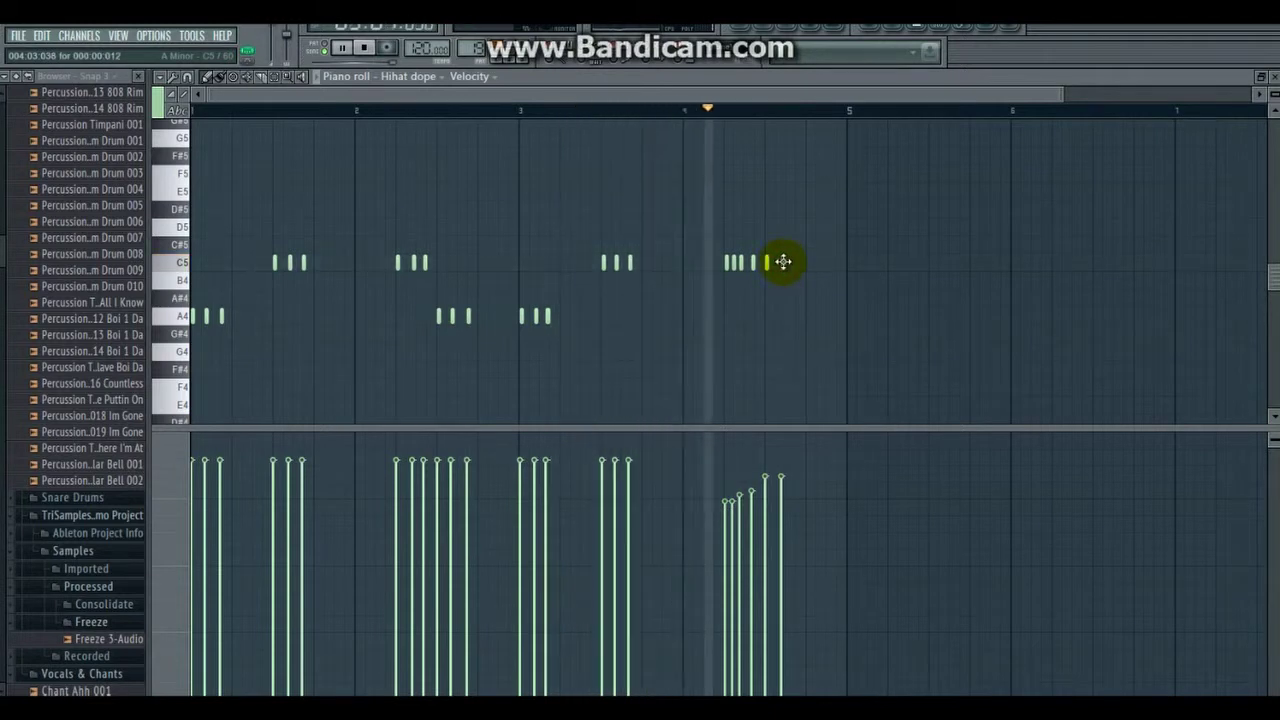
{"action": "right_click", "coordinate": [783, 262]}
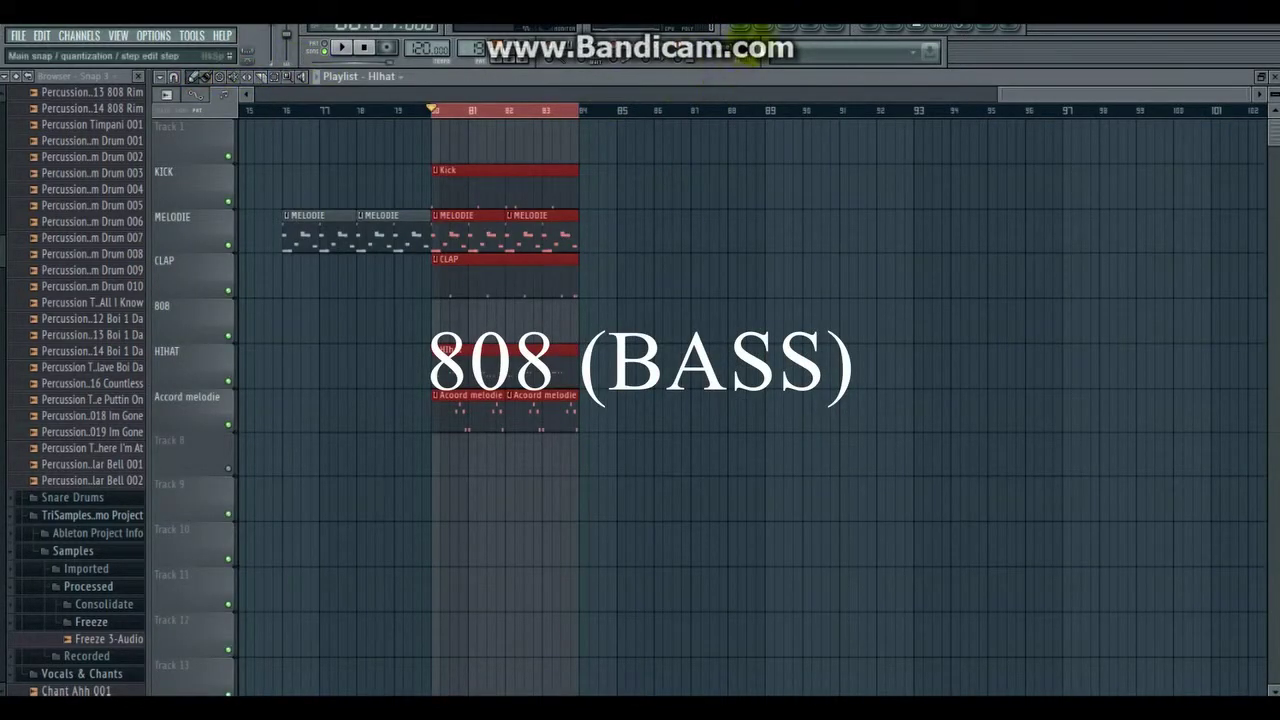
Step: Create a new pattern named 808 and place its clip at bar 80 on the 808 track
{"action": "left_click", "coordinate": [773, 28]}
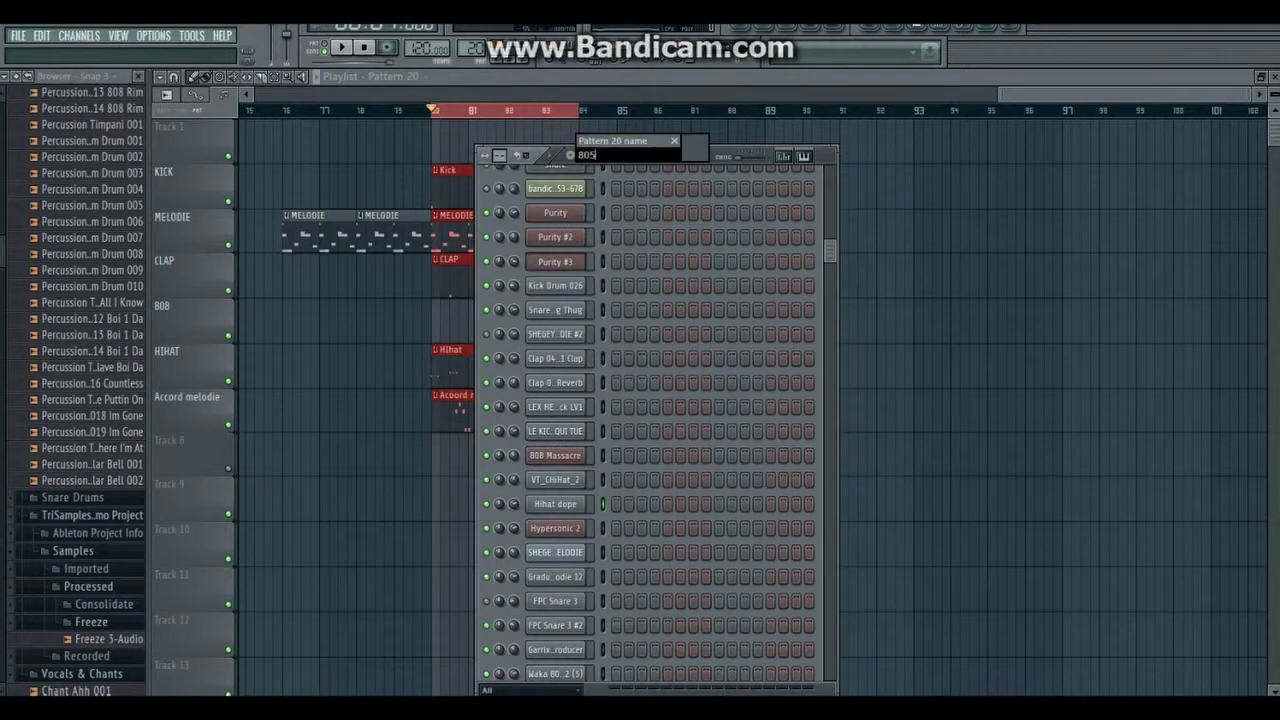
{"action": "left_click", "coordinate": [600, 68]}
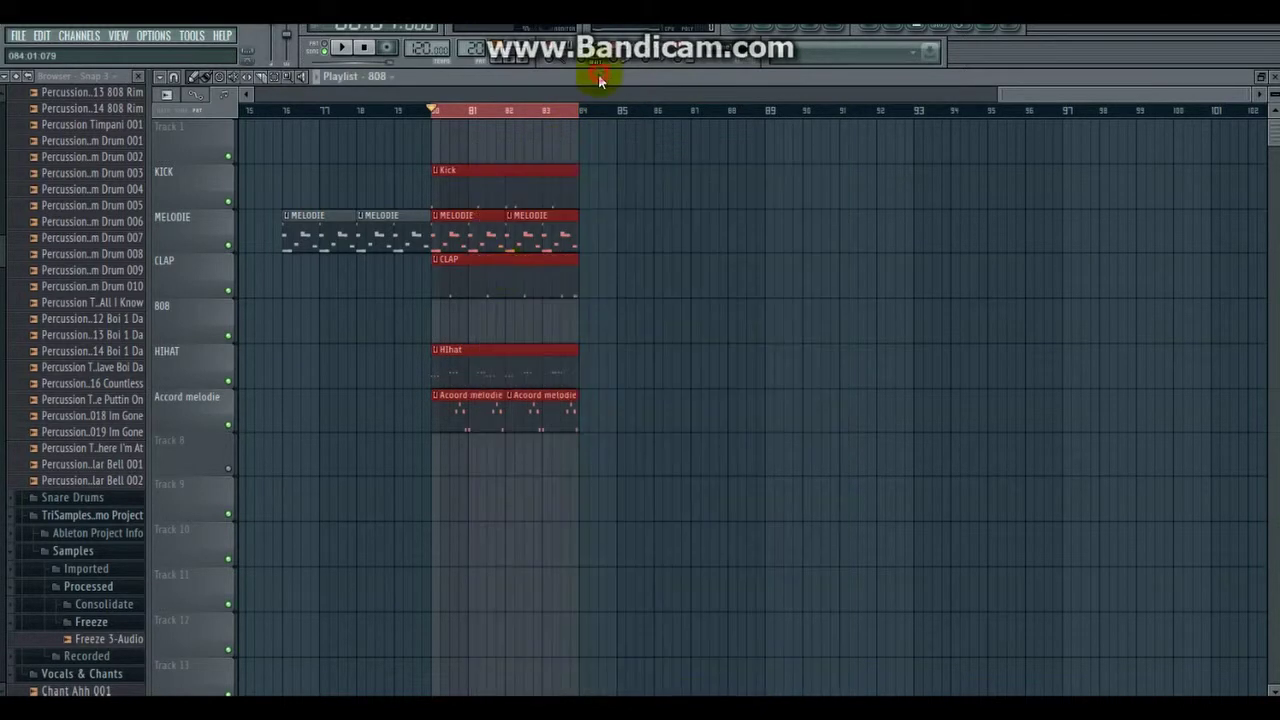
{"action": "left_click", "coordinate": [436, 324]}
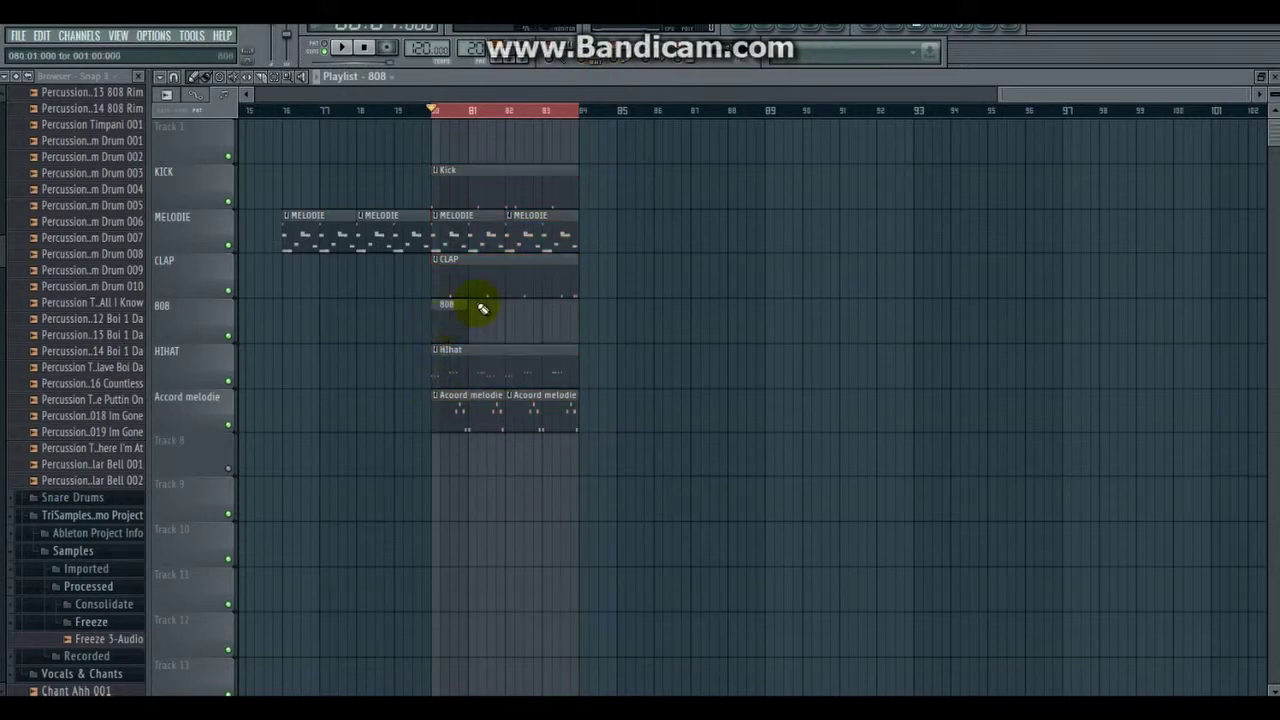
Step: Open the piano roll of the 808 Saturé Aigu channel for the 808 pattern
{"action": "double_click", "coordinate": [479, 311]}
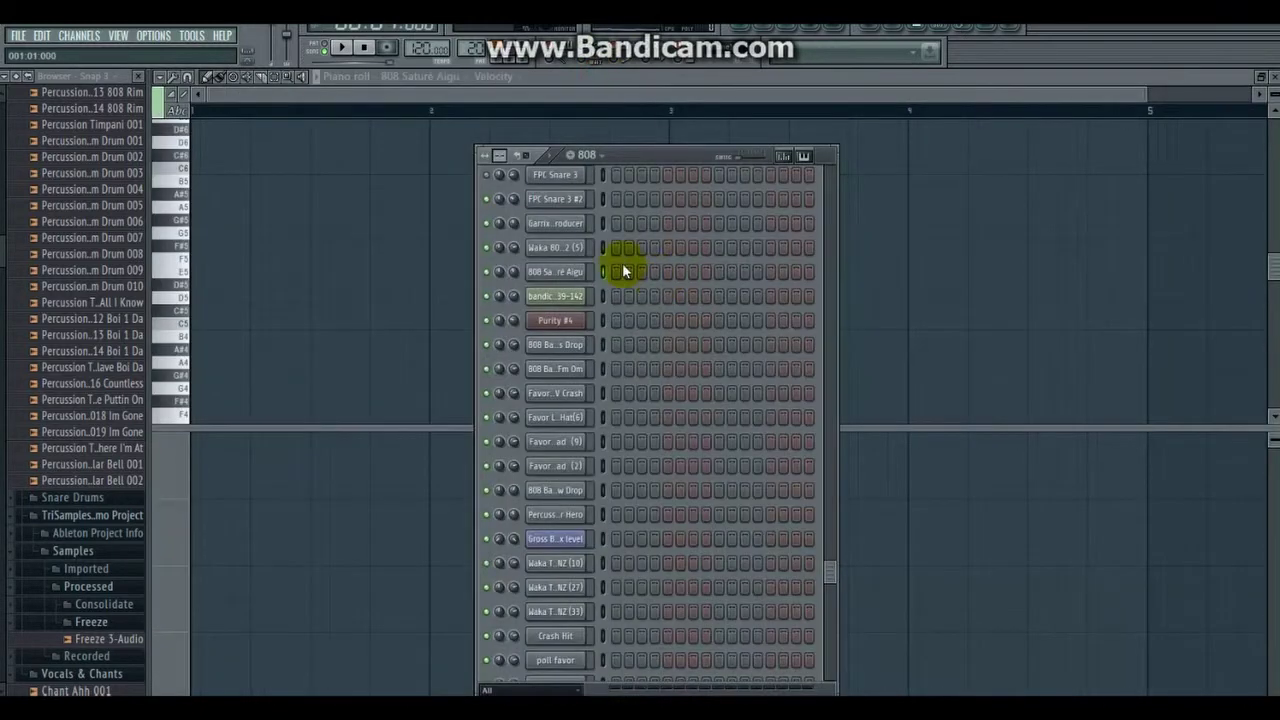
{"action": "right_click", "coordinate": [575, 281]}
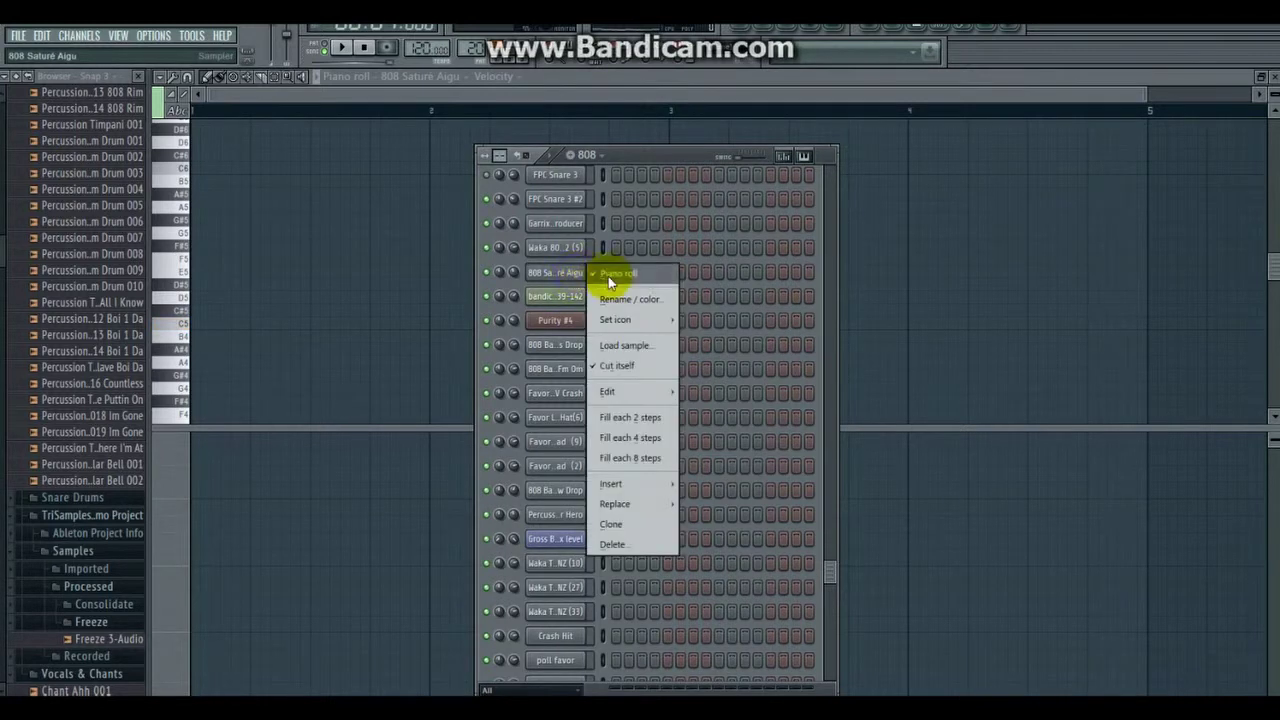
{"action": "left_click", "coordinate": [608, 276]}
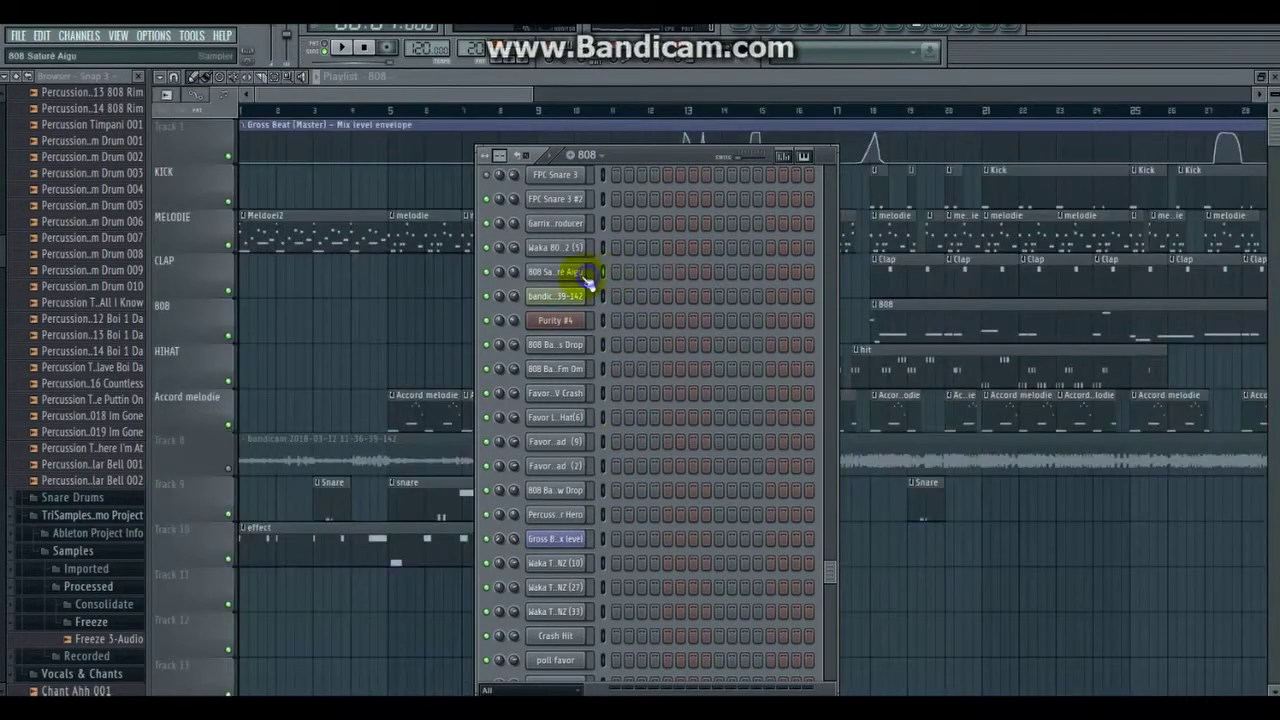
{"action": "right_click", "coordinate": [571, 277]}
{"action": "left_click", "coordinate": [627, 273]}
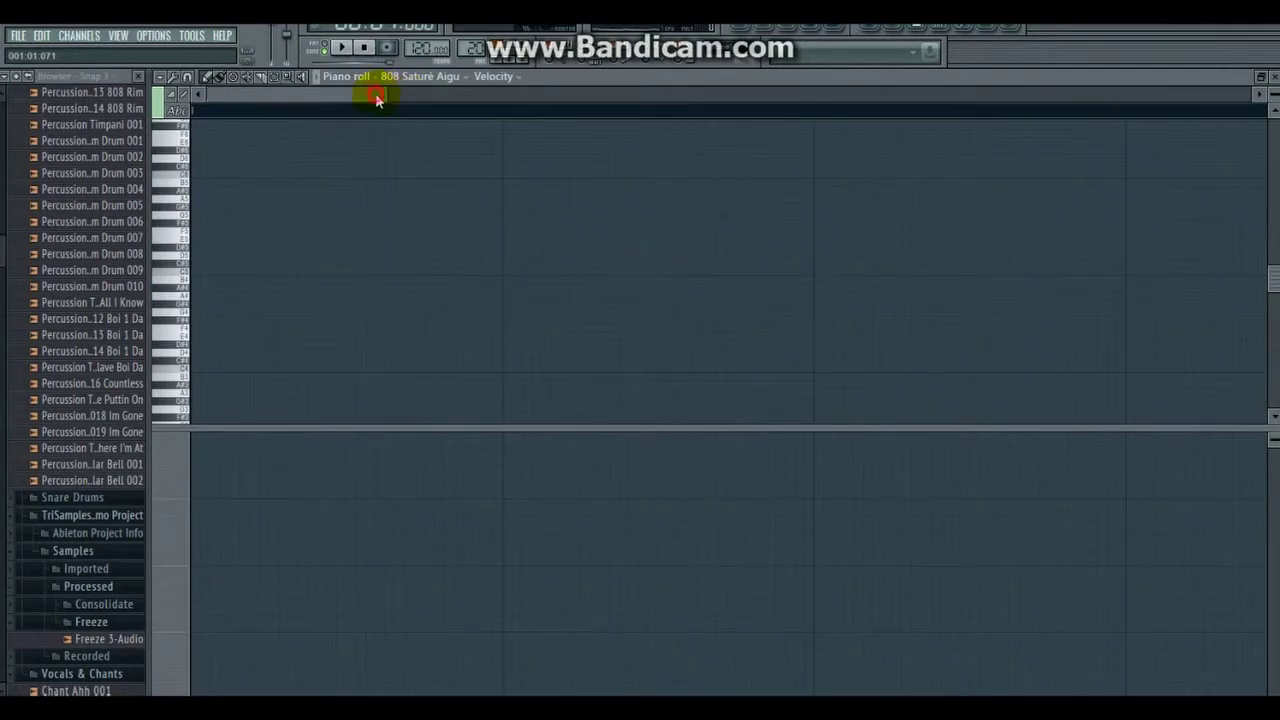
Step: Place short notes at G#5 on the start of bar 1 and at A#4 on 1:01:044, and accept the A#4 note's properties
{"action": "left_click_drag", "start_coordinate": [412, 92], "coordinate": [437, 92]}
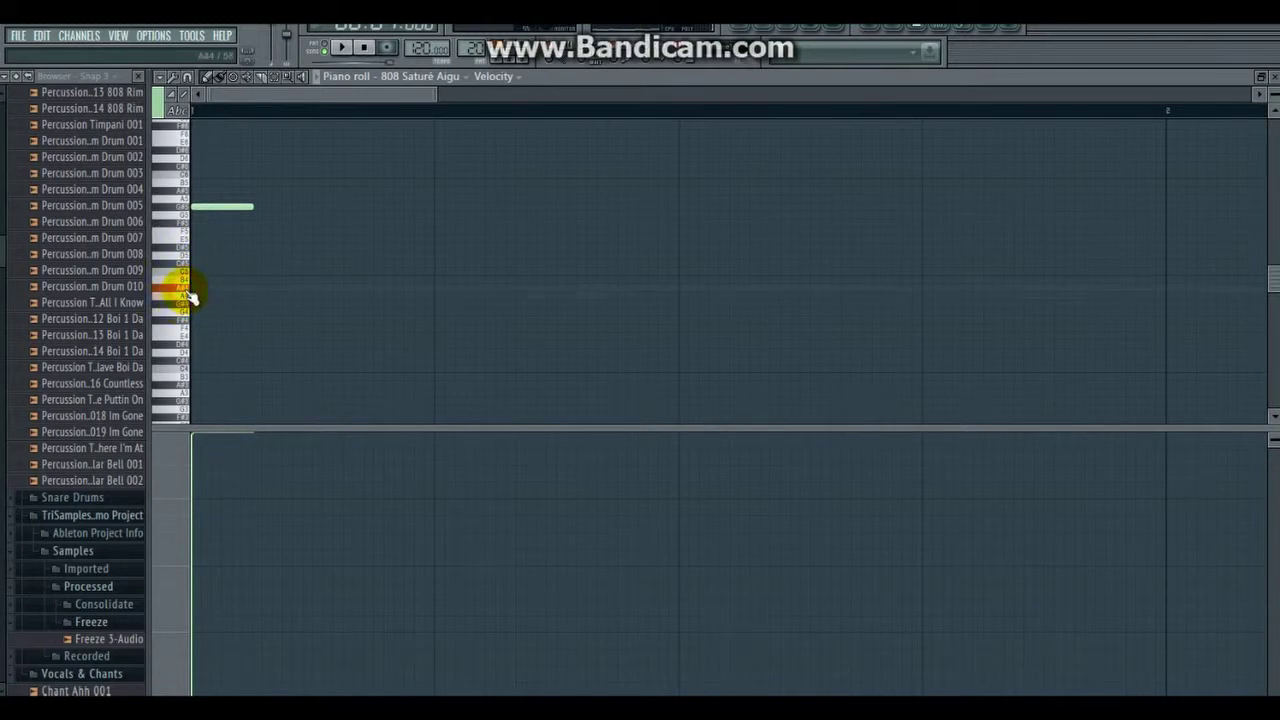
{"action": "double_click", "coordinate": [305, 290]}
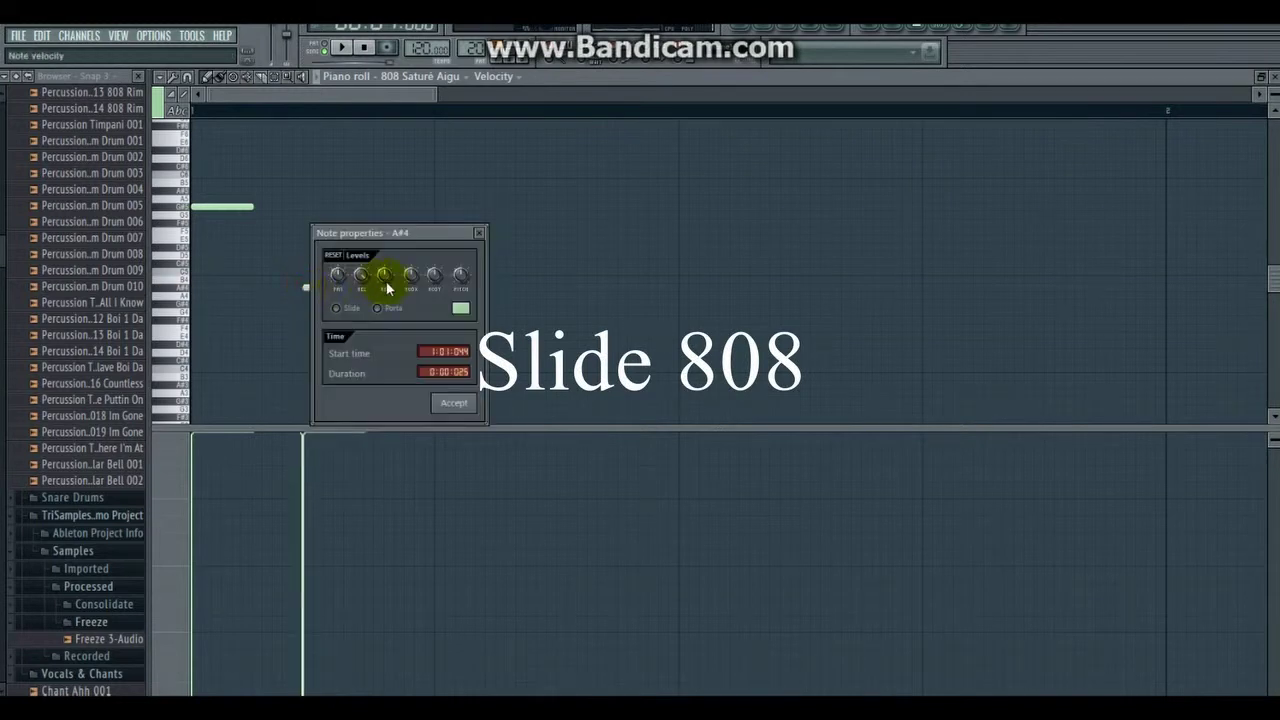
{"action": "left_click", "coordinate": [479, 235]}
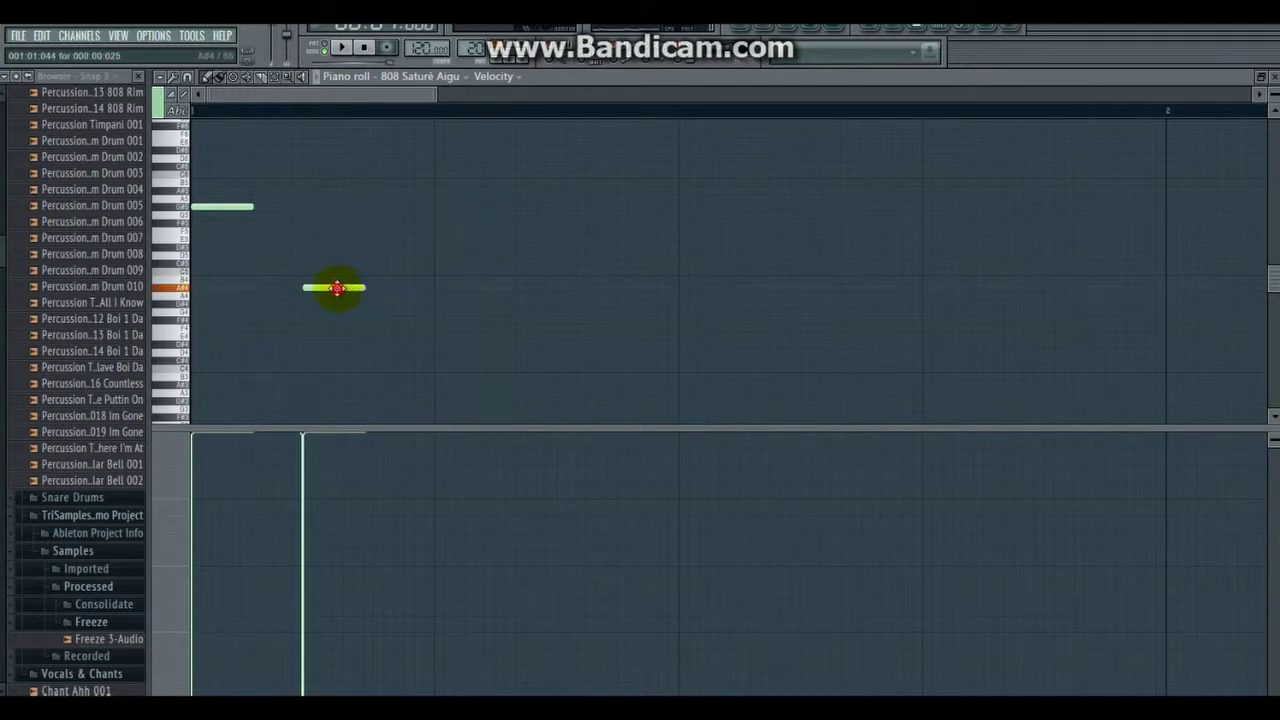
{"action": "double_click", "coordinate": [337, 288]}
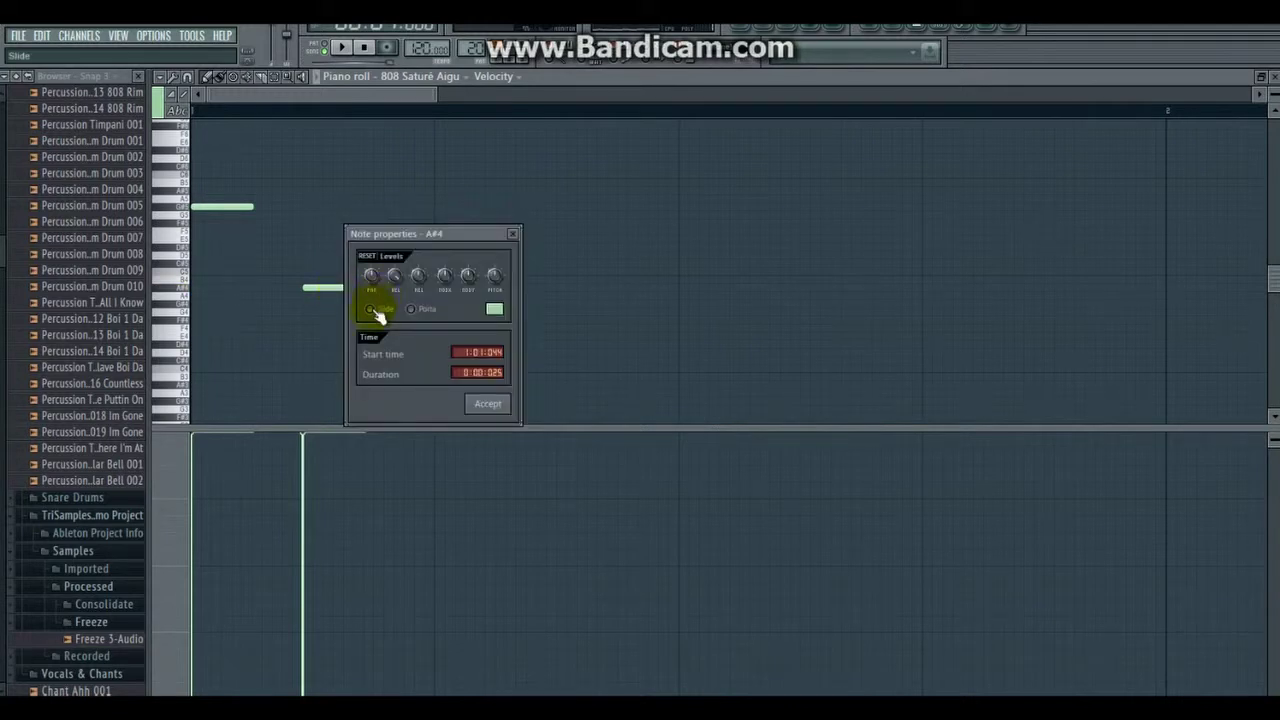
{"action": "left_click", "coordinate": [488, 404]}
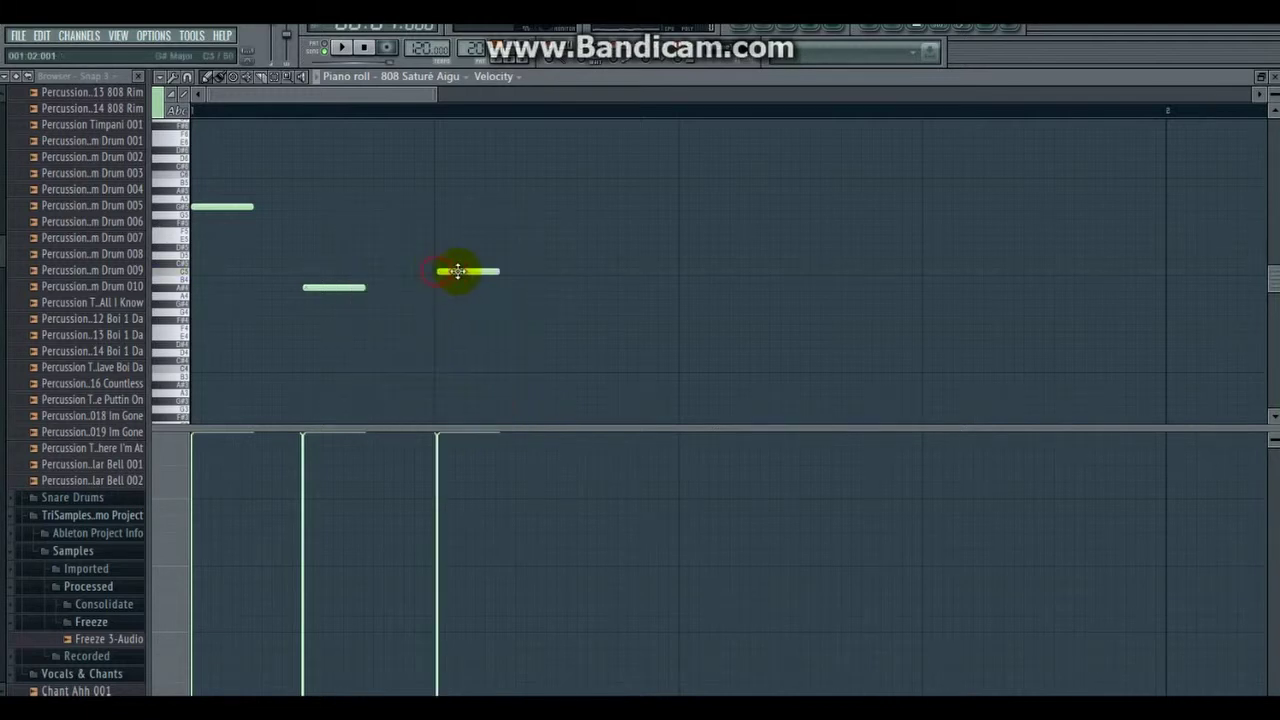
Step: Play the pattern and lengthen the C5 note on the second beat of bar 1 to about 0:00:071
{"action": "key", "text": "space"}
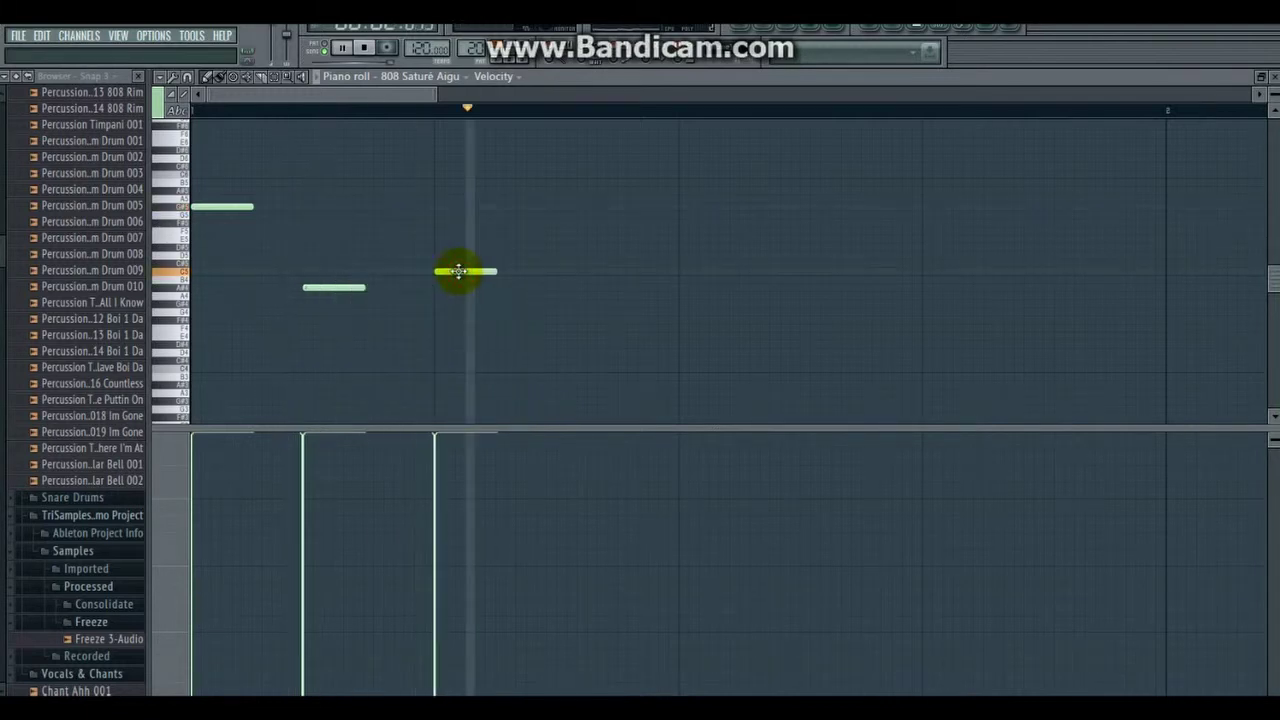
{"action": "left_click_drag", "start_coordinate": [497, 269], "coordinate": [592, 272]}
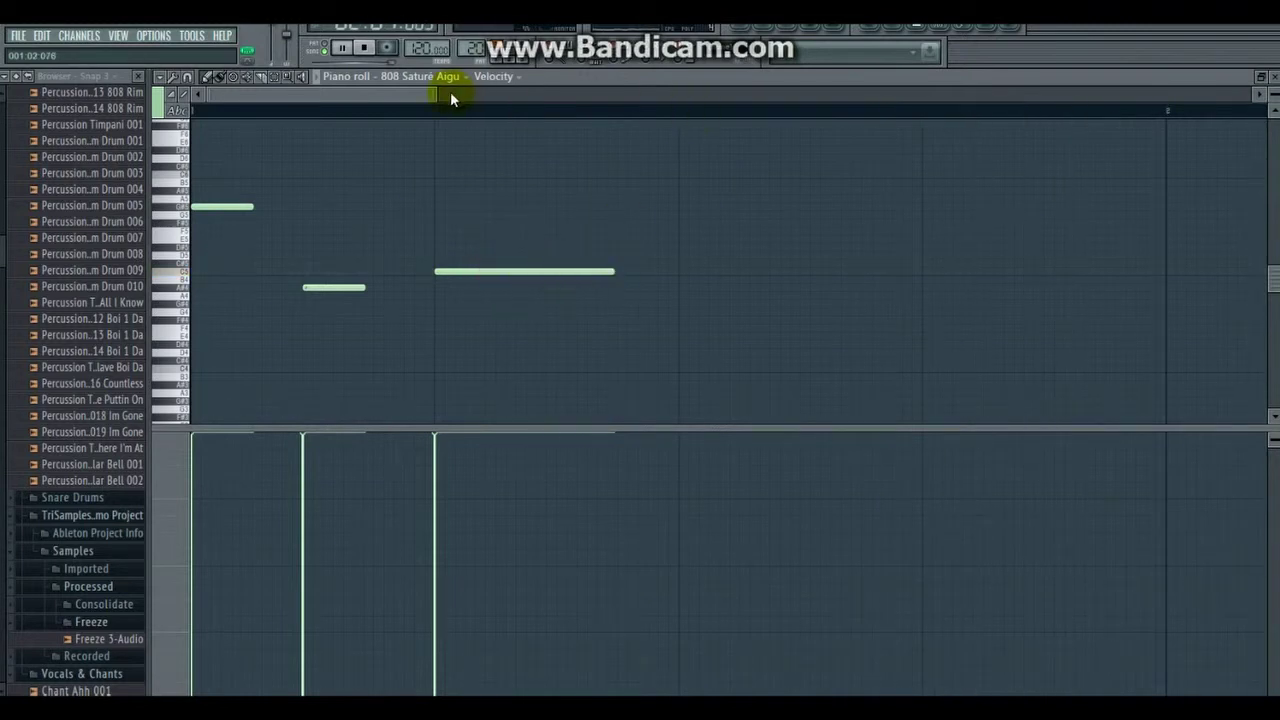
Step: Add a C5 note on the second beat of bar 2 and reduce its velocity slightly
{"action": "left_click_drag", "start_coordinate": [436, 94], "coordinate": [520, 95]}
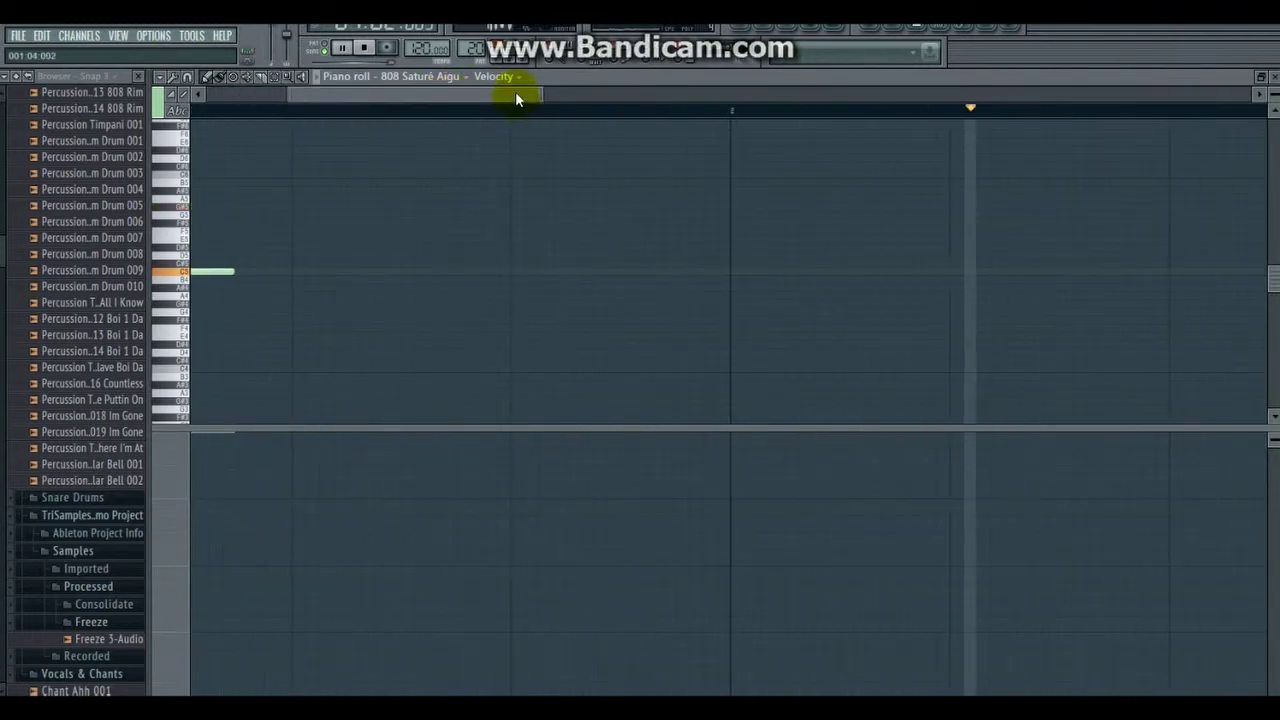
{"action": "left_click", "coordinate": [525, 93]}
{"action": "left_click_drag", "start_coordinate": [525, 93], "coordinate": [608, 120]}
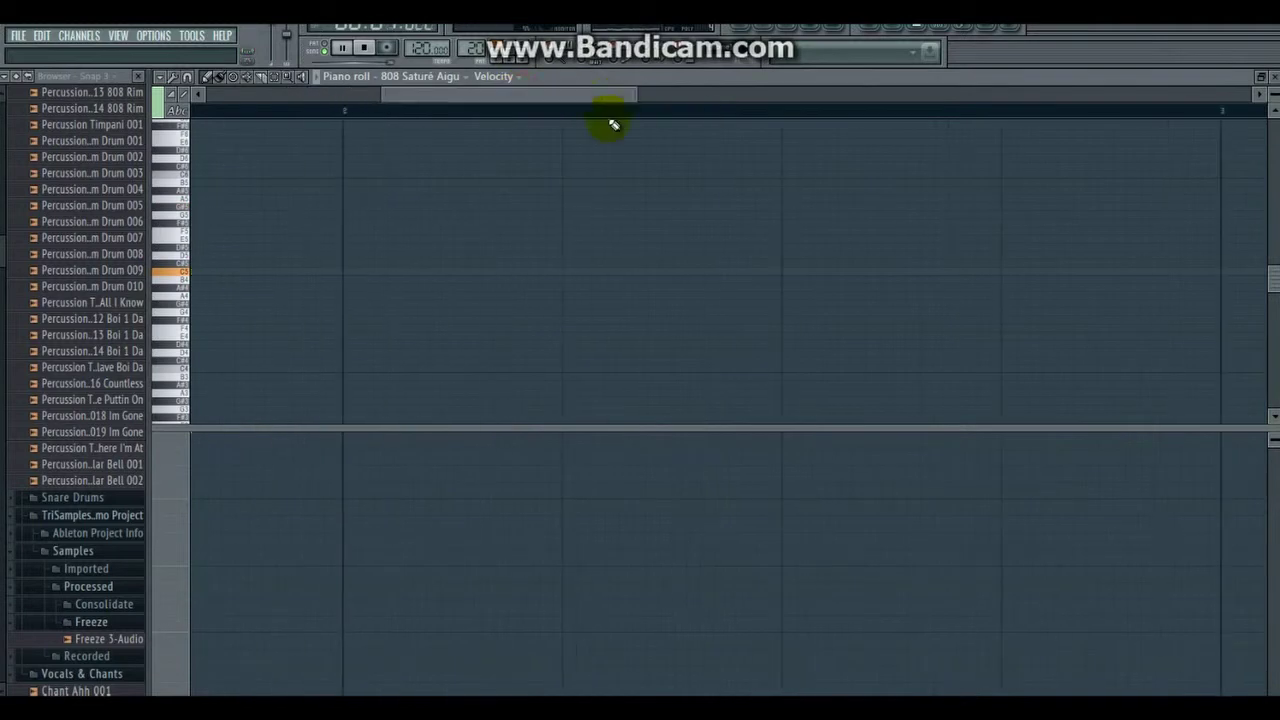
{"action": "left_click", "coordinate": [557, 271]}
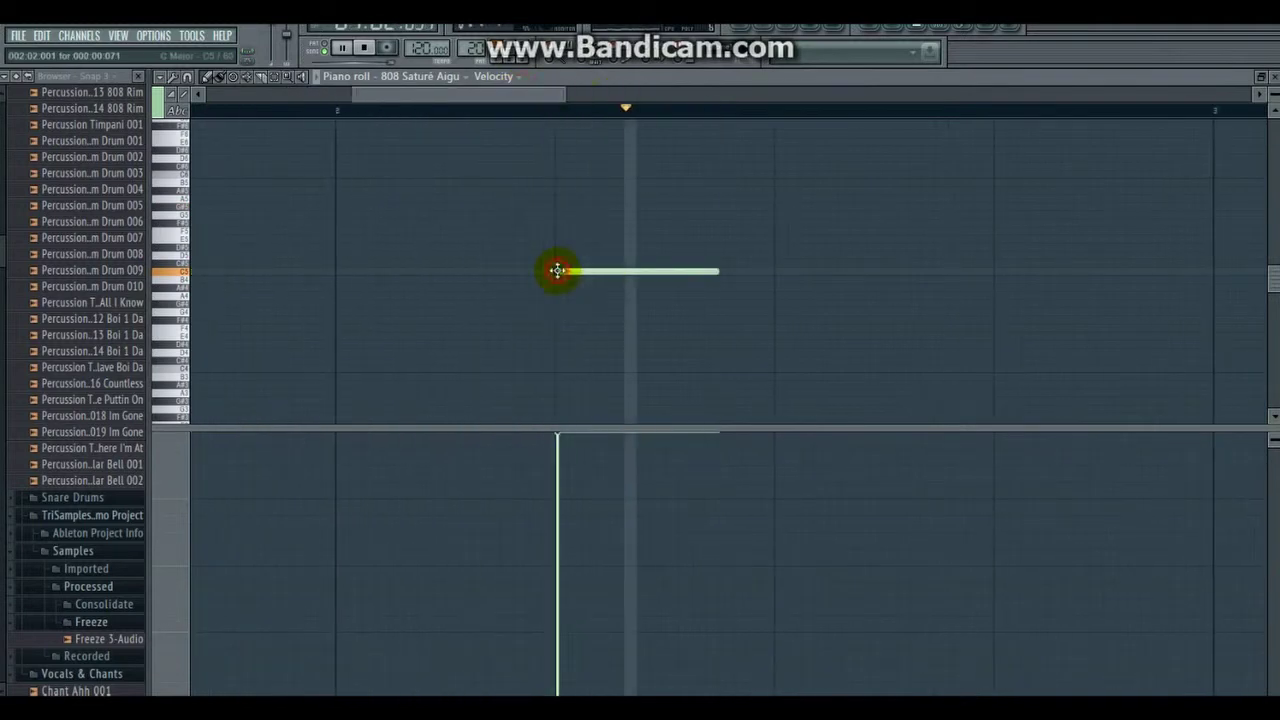
{"action": "left_click", "coordinate": [557, 481]}
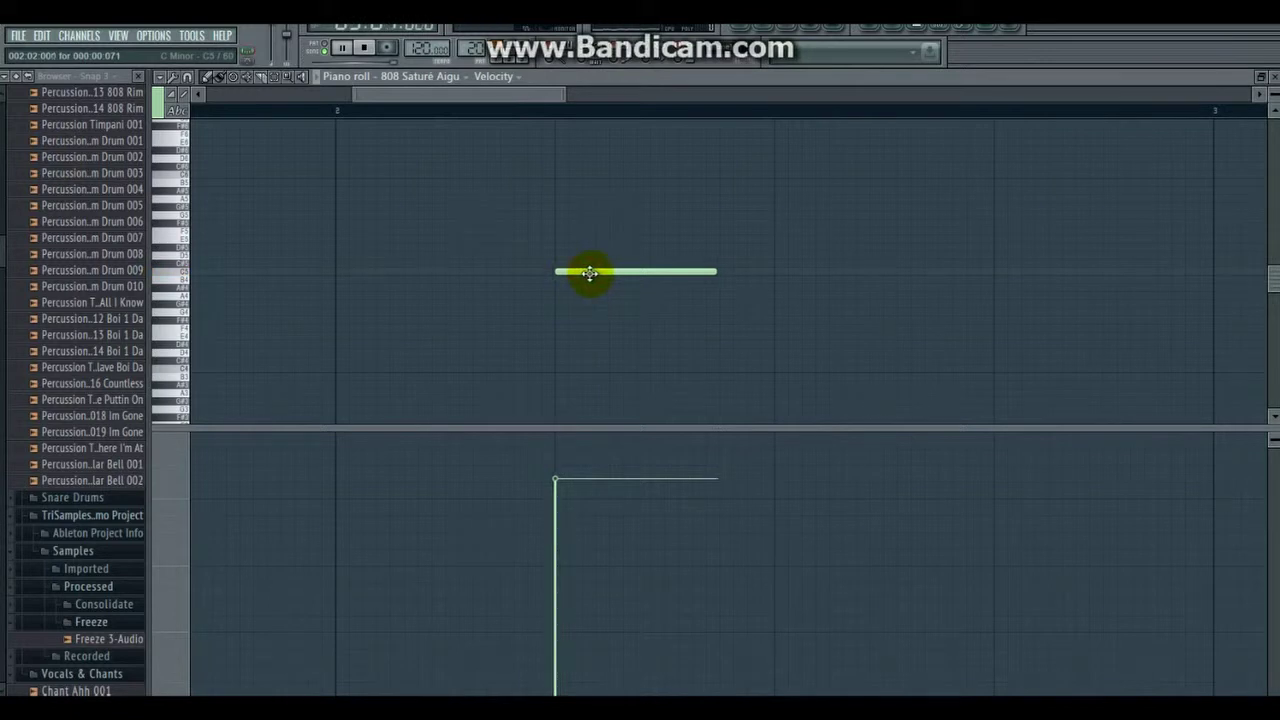
Step: Add two C5 notes in bar 3, one on the first beat and one on the second
{"action": "left_click_drag", "start_coordinate": [514, 94], "coordinate": [620, 136]}
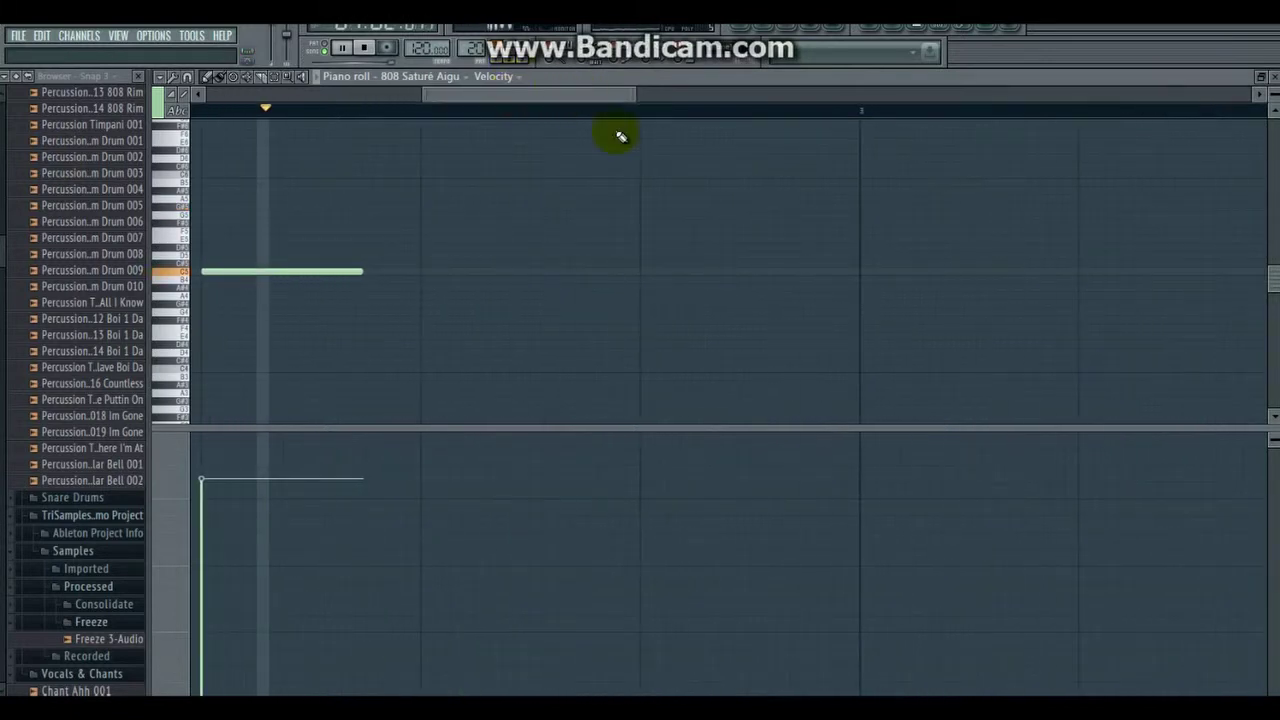
{"action": "left_click", "coordinate": [862, 271]}
{"action": "left_click_drag", "start_coordinate": [883, 271], "coordinate": [880, 271]}
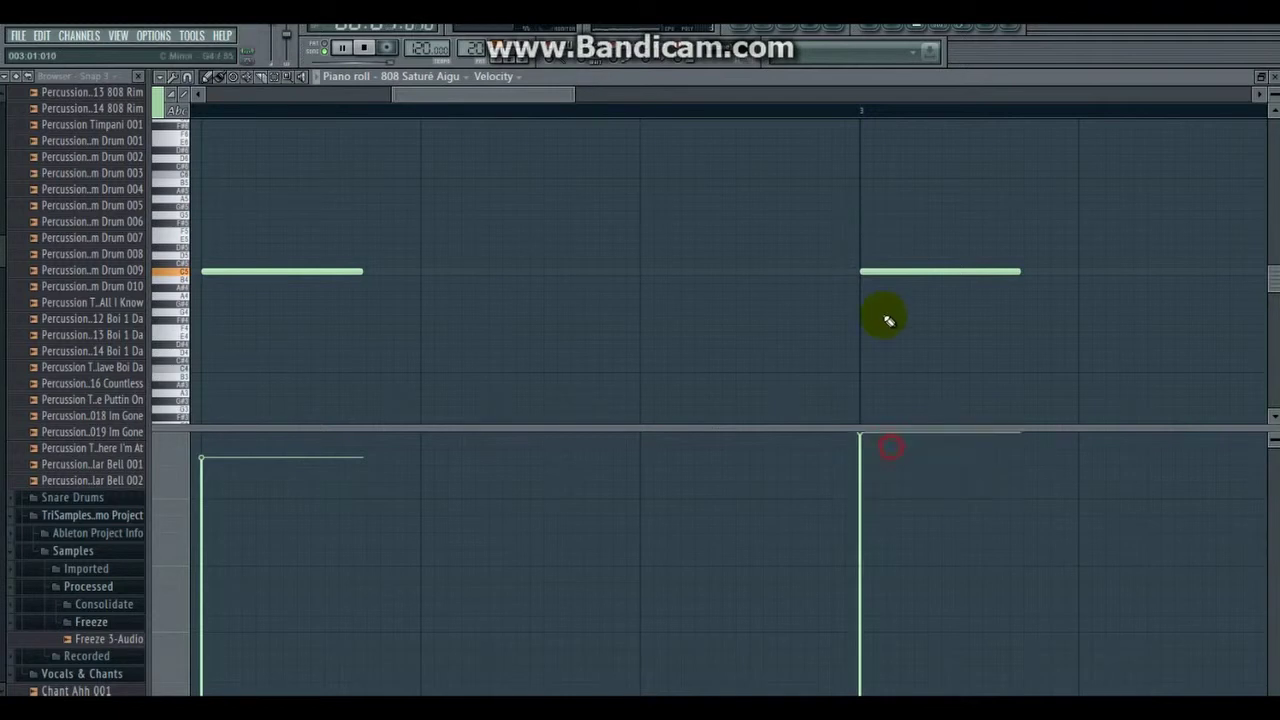
{"action": "mouse_move", "coordinate": [532, 100]}
{"action": "left_mouse_down"}
{"action": "mouse_move", "coordinate": [614, 99]}
{"action": "mouse_move", "coordinate": [629, 257]}
{"action": "mouse_move", "coordinate": [603, 269]}
{"action": "left_mouse_up"}
{"action": "left_click", "coordinate": [596, 270]}
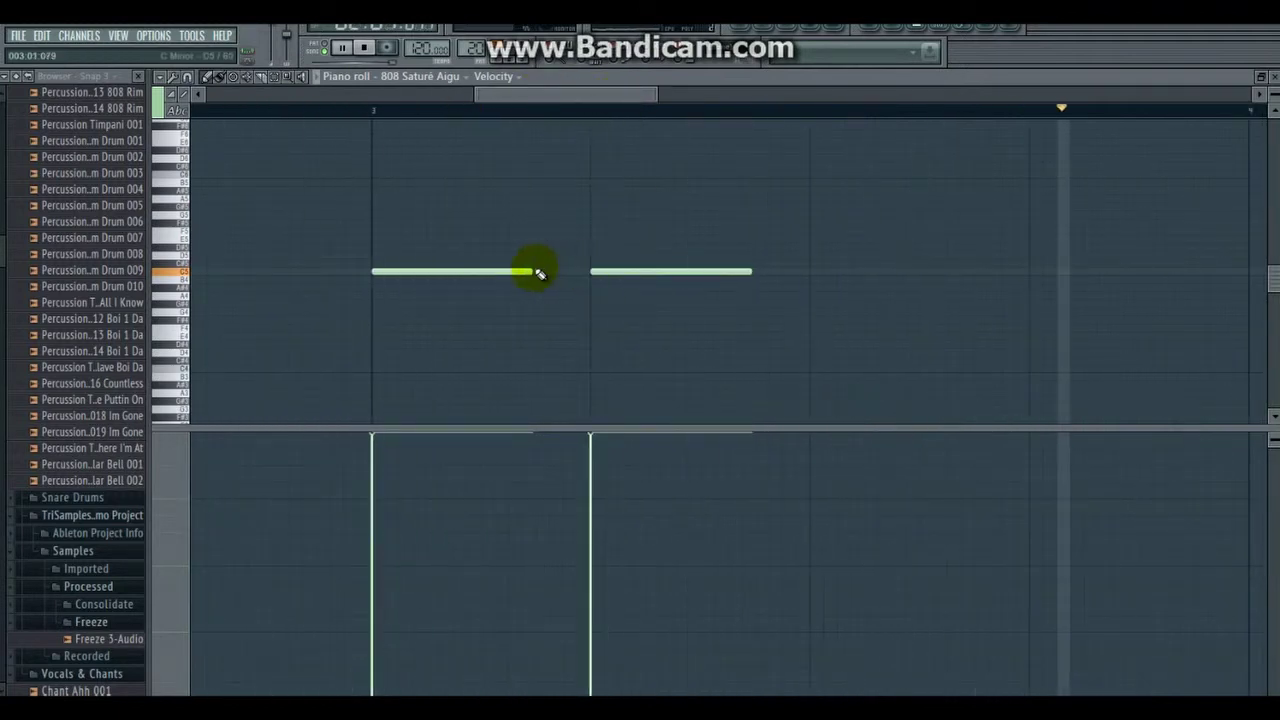
Step: Add a C6 note on the fourth beat of bar 4
{"action": "left_click_drag", "start_coordinate": [595, 89], "coordinate": [646, 103]}
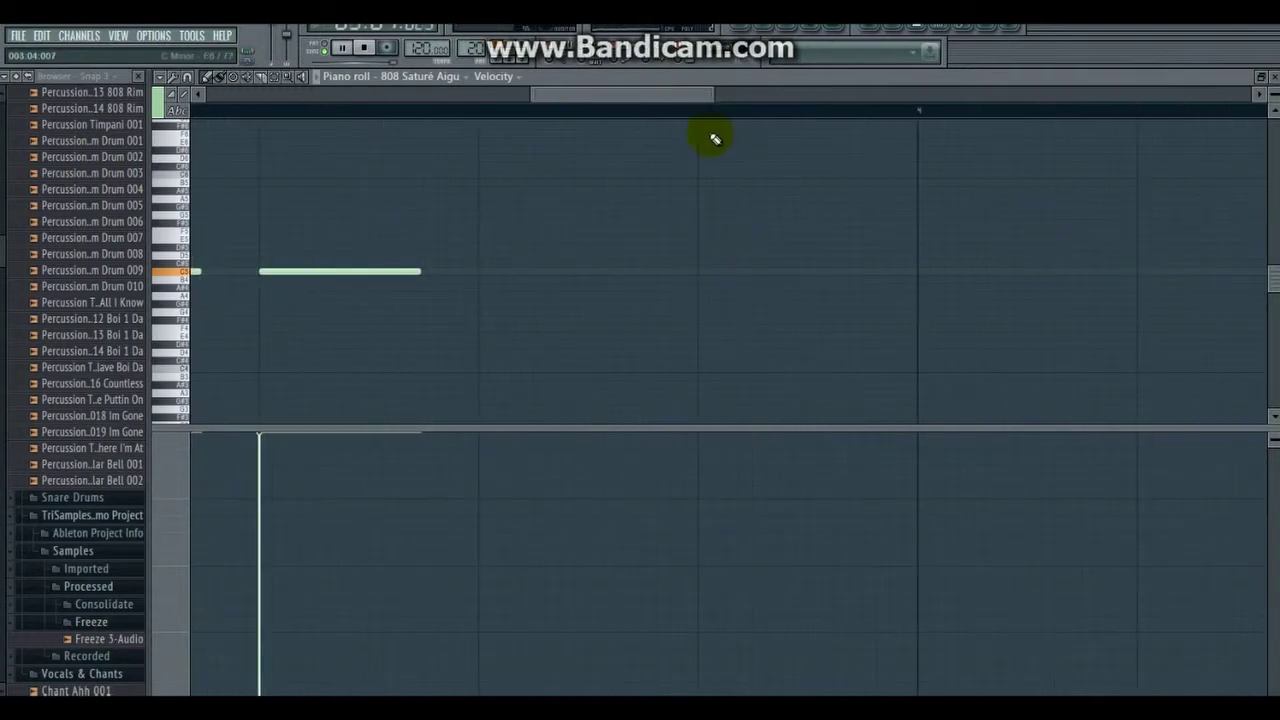
{"action": "left_click_drag", "start_coordinate": [678, 97], "coordinate": [717, 98]}
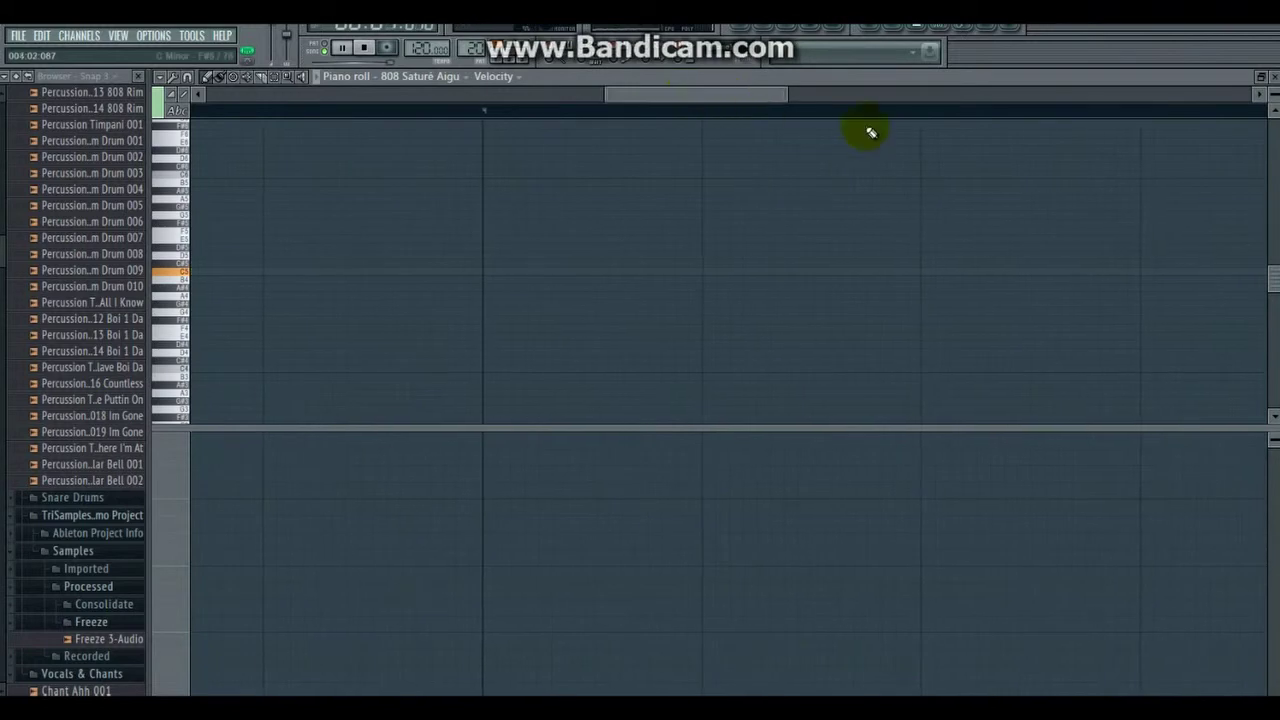
{"action": "scroll", "coordinate": [871, 133], "scroll_direction": "up", "scroll_amount": 4}
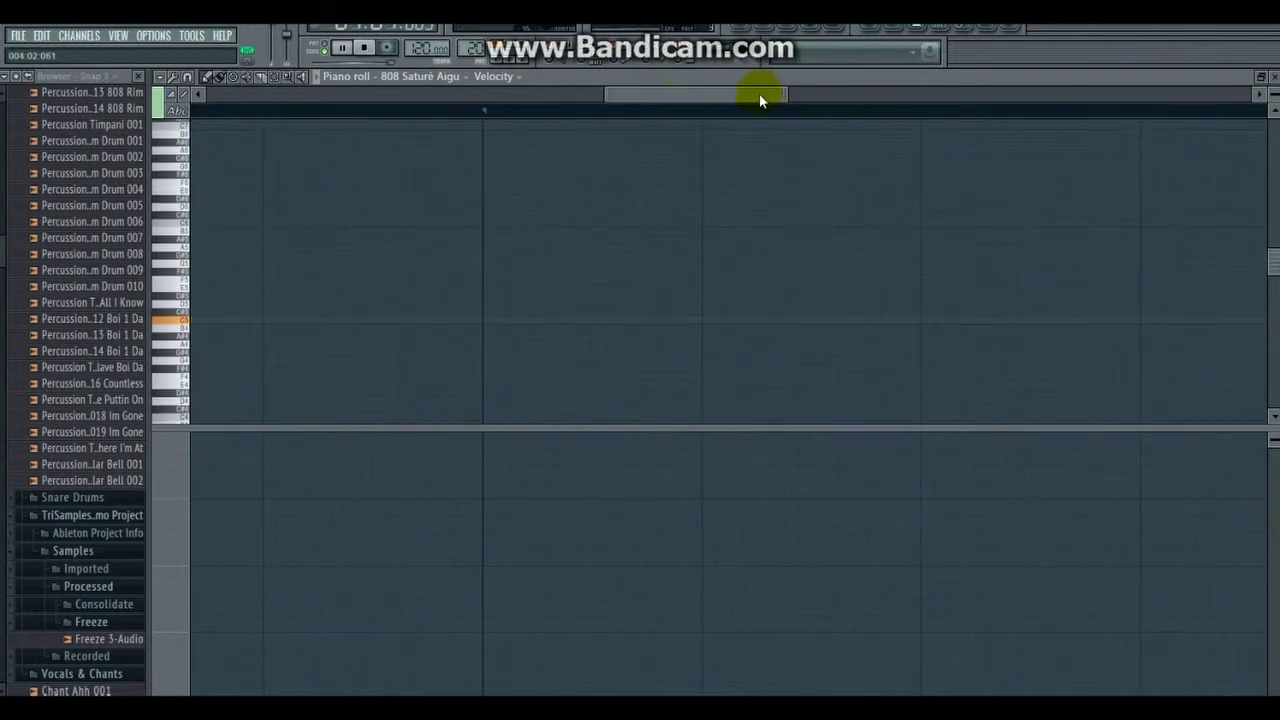
{"action": "left_click_drag", "start_coordinate": [785, 98], "coordinate": [796, 96]}
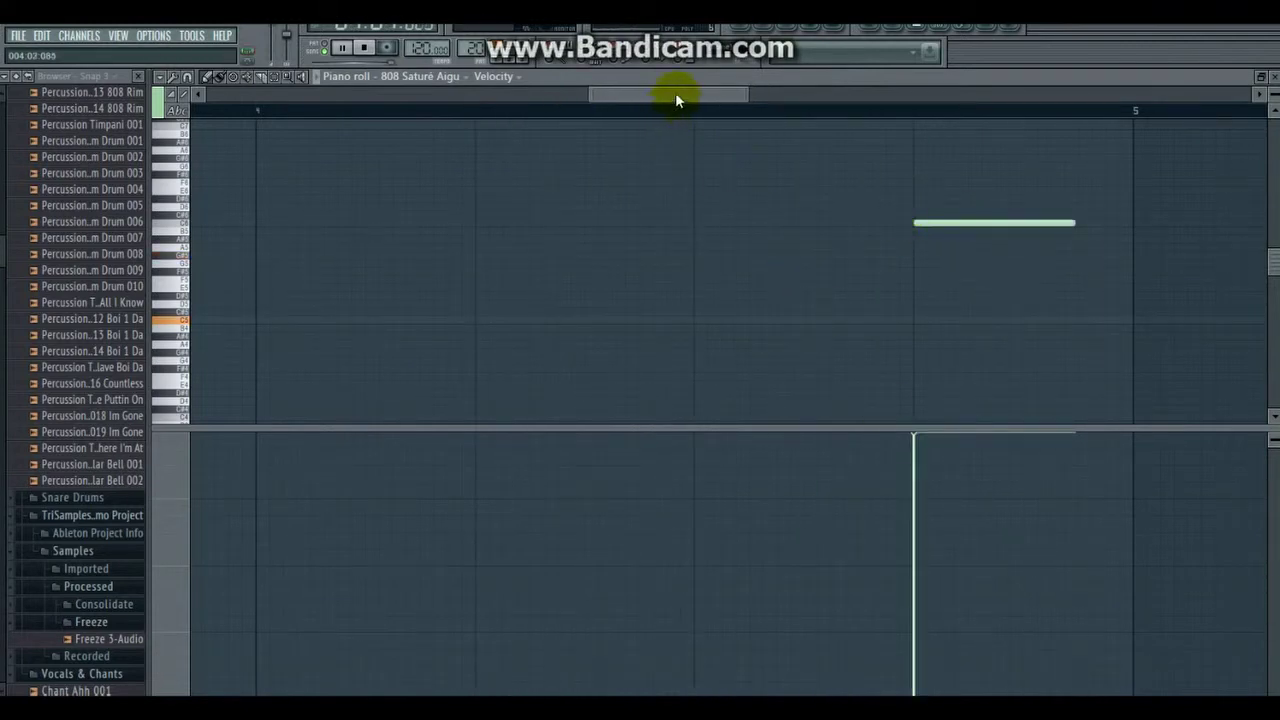
{"action": "left_click_drag", "start_coordinate": [675, 95], "coordinate": [661, 95]}
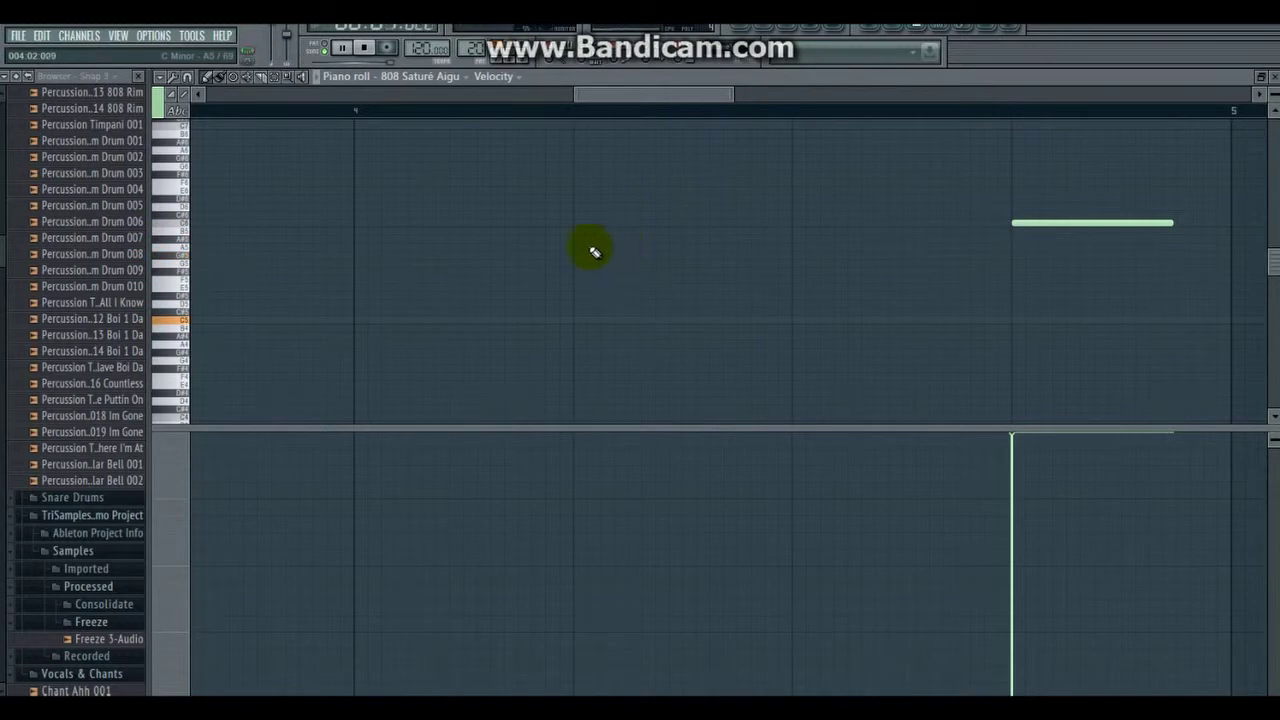
Step: Check the Percussion Bongo 002 Super Hero note in the Conga pattern, and place the Conga clip at bar 81 on Track 8
{"action": "key", "text": "F5"}
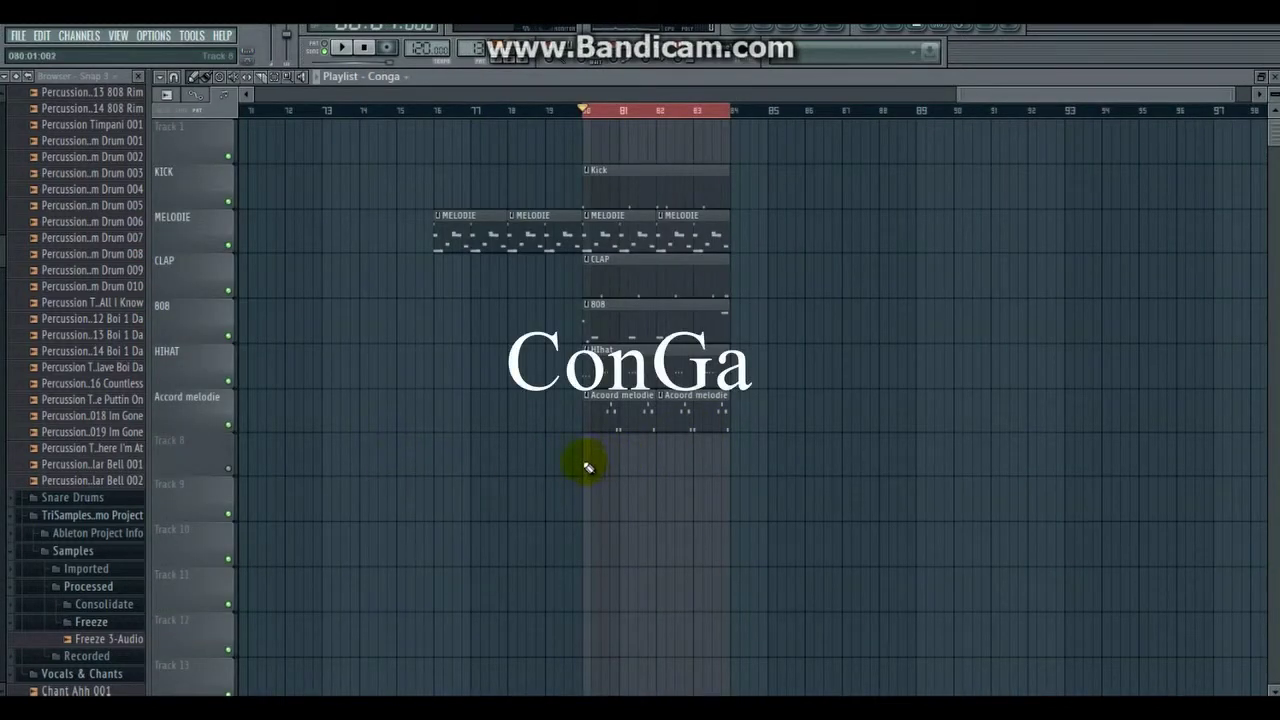
{"action": "key", "text": "F6"}
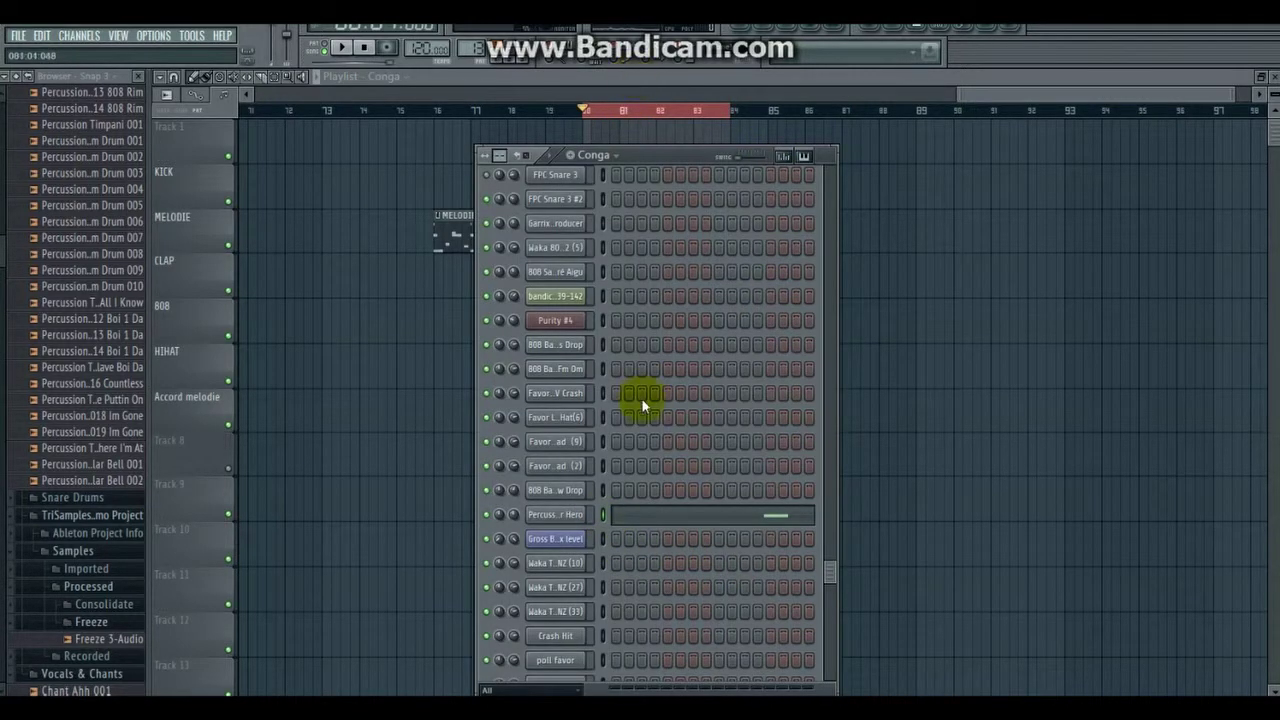
{"action": "left_click", "coordinate": [637, 508]}
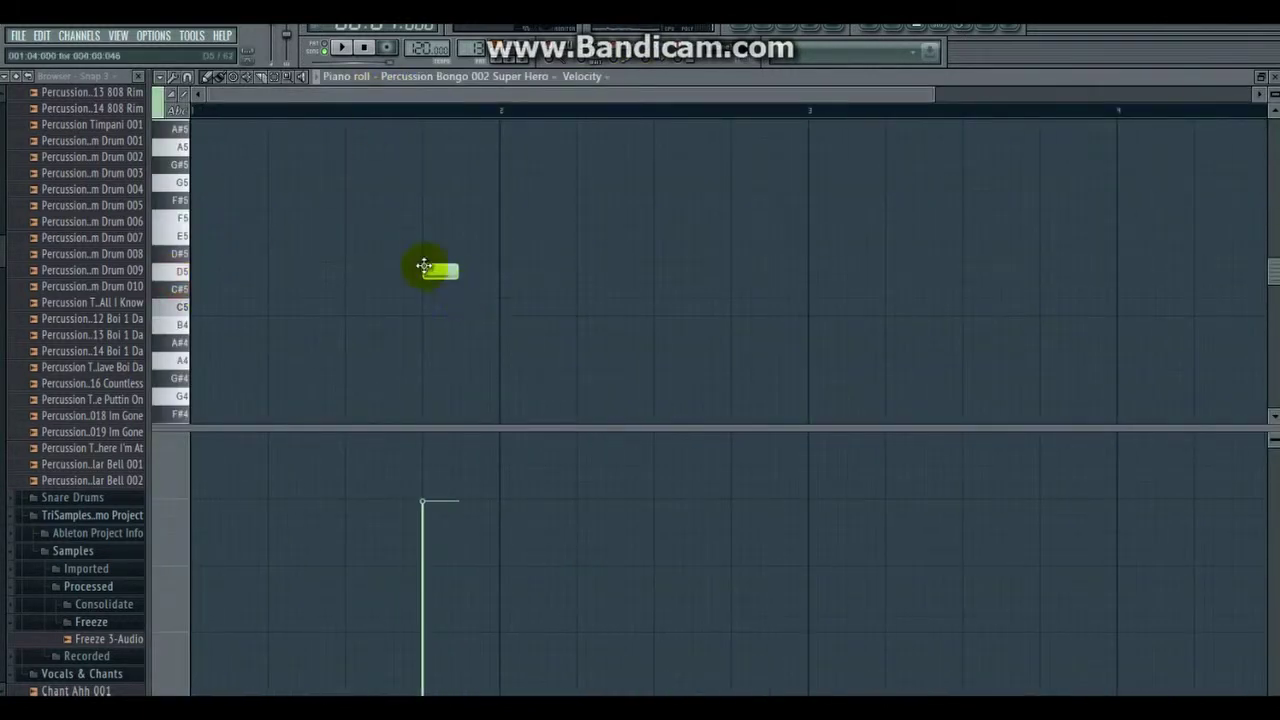
{"action": "left_click", "coordinate": [750, 28]}
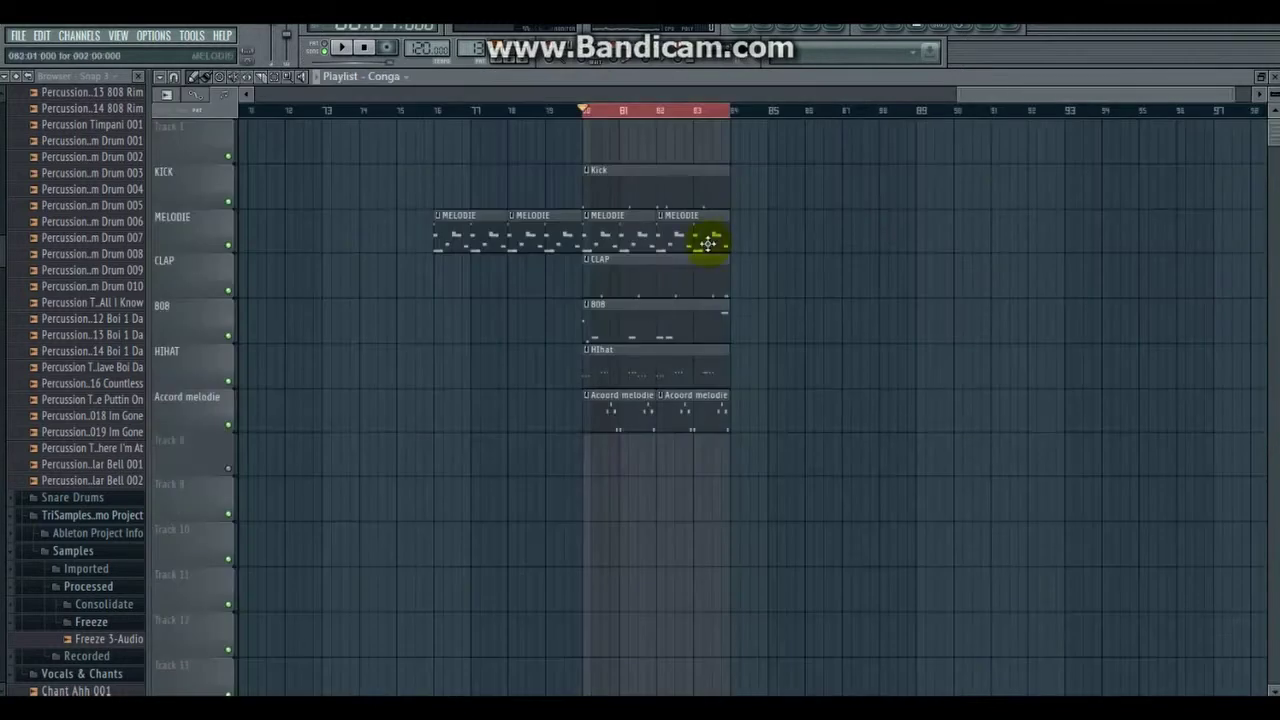
{"action": "left_click", "coordinate": [628, 455]}
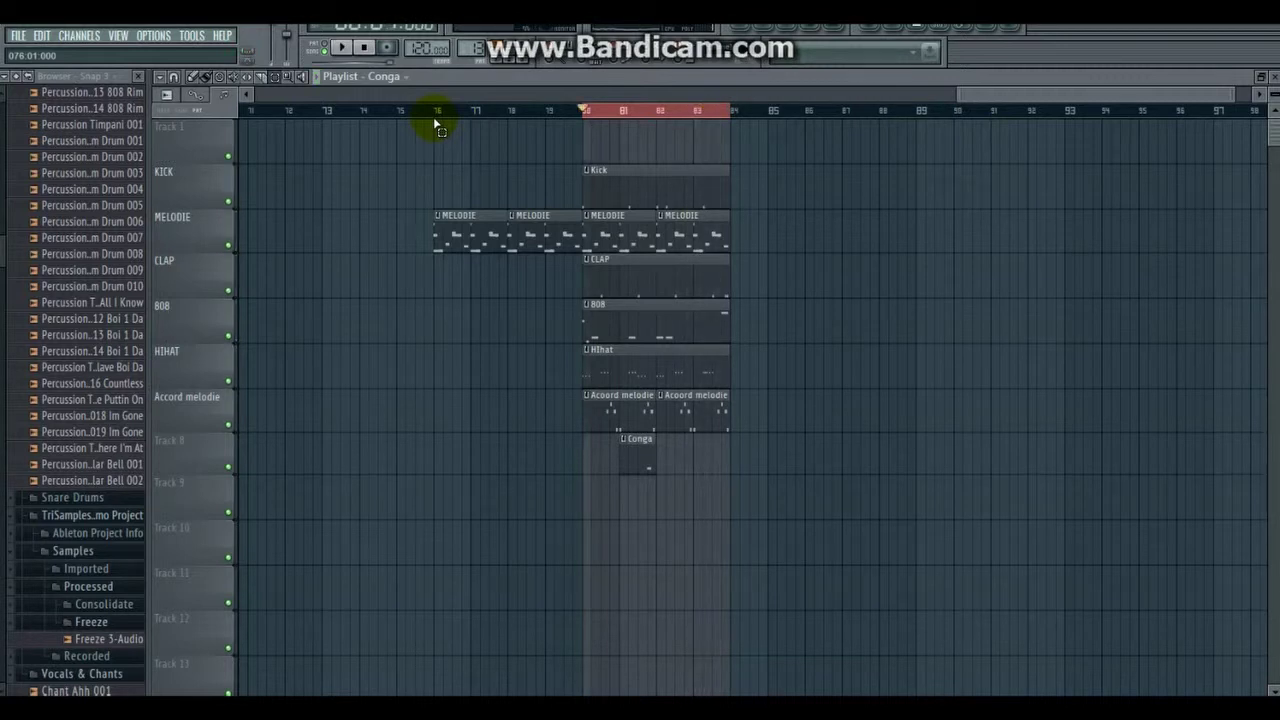
Step: Select bars 76 to 84 of the playlist as the playback range and listen to the arrangement from bar 76
{"action": "left_click_drag", "start_coordinate": [434, 118], "coordinate": [727, 131]}
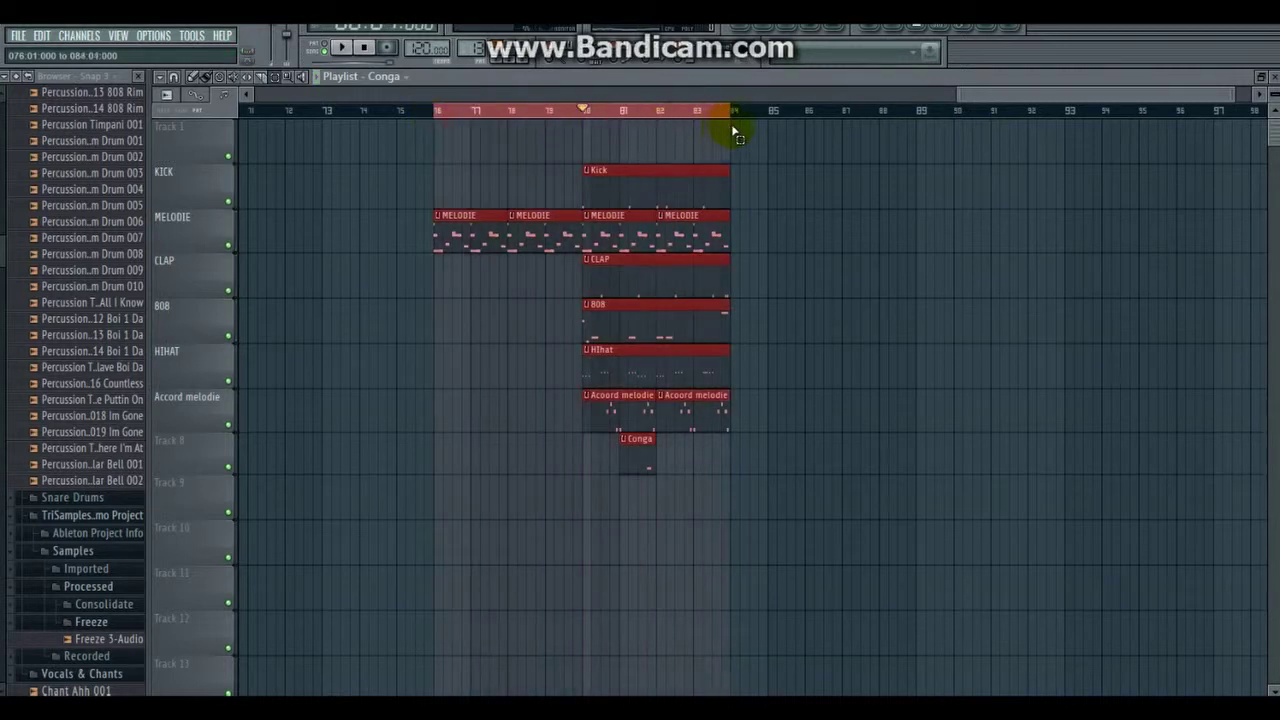
{"action": "left_click", "coordinate": [791, 204]}
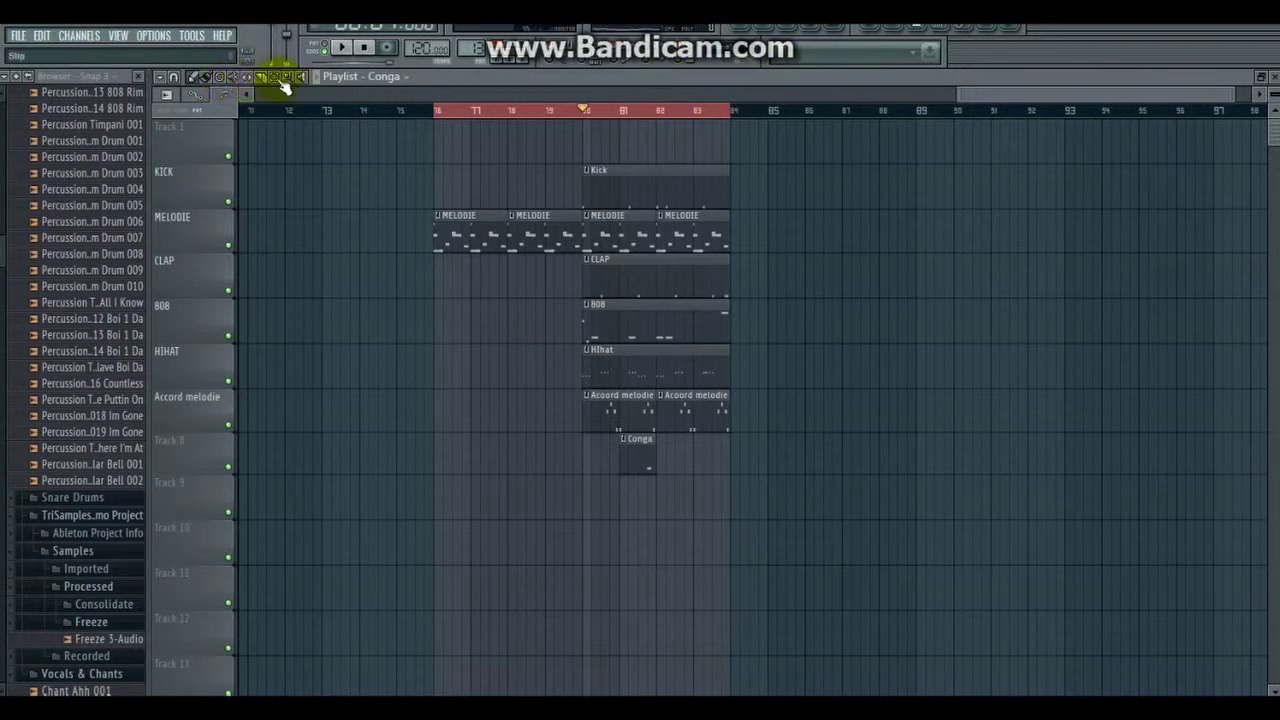
{"action": "left_click", "coordinate": [365, 49]}
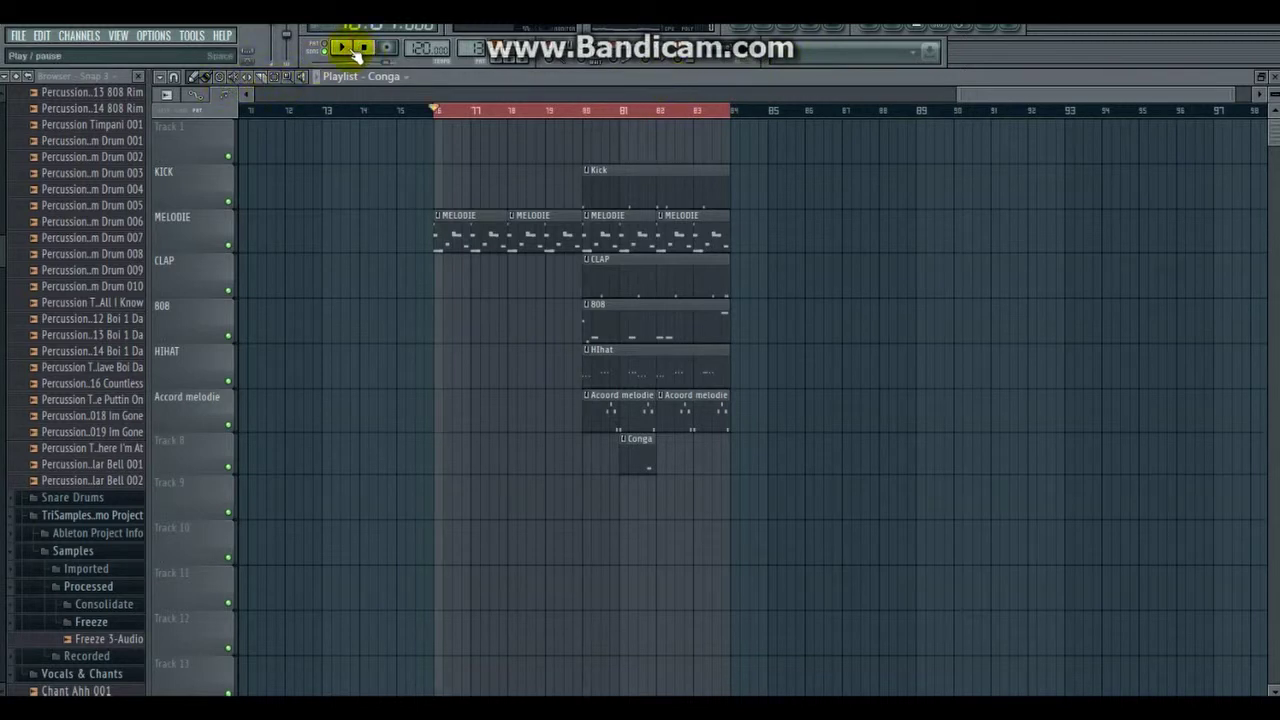
{"action": "left_click", "coordinate": [350, 50]}
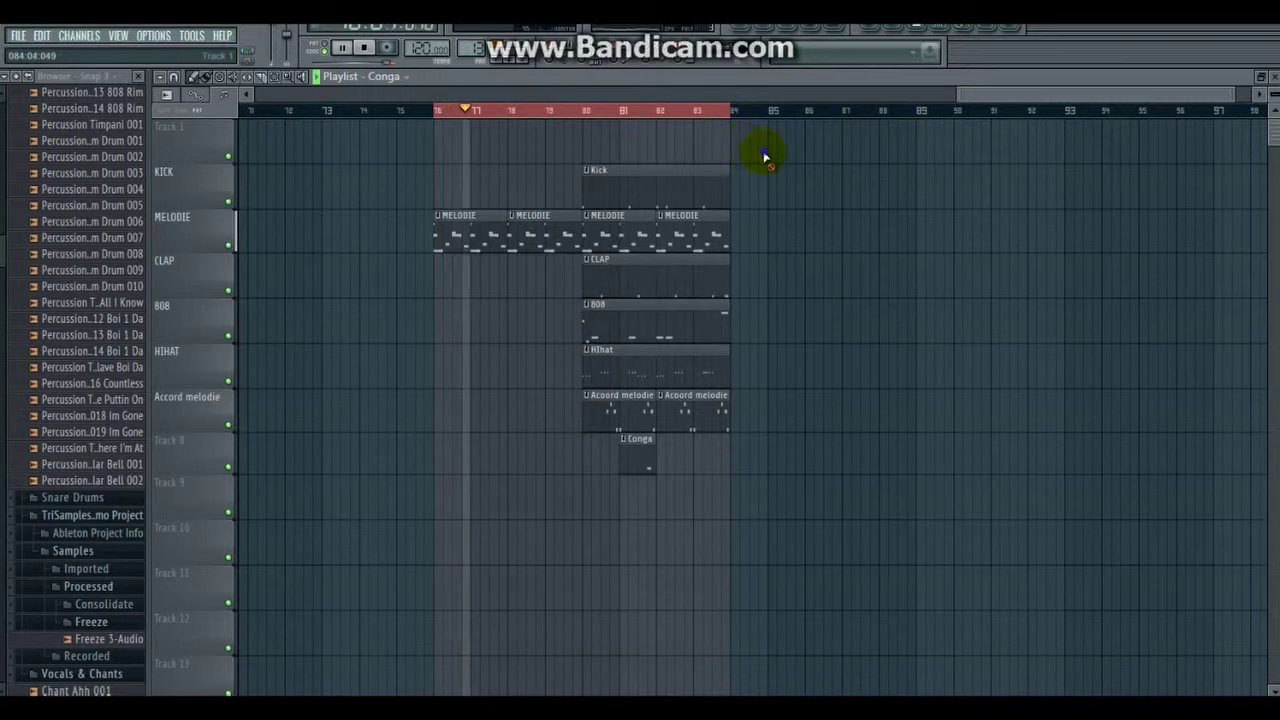
{"action": "left_click_drag", "start_coordinate": [976, 97], "coordinate": [938, 99]}
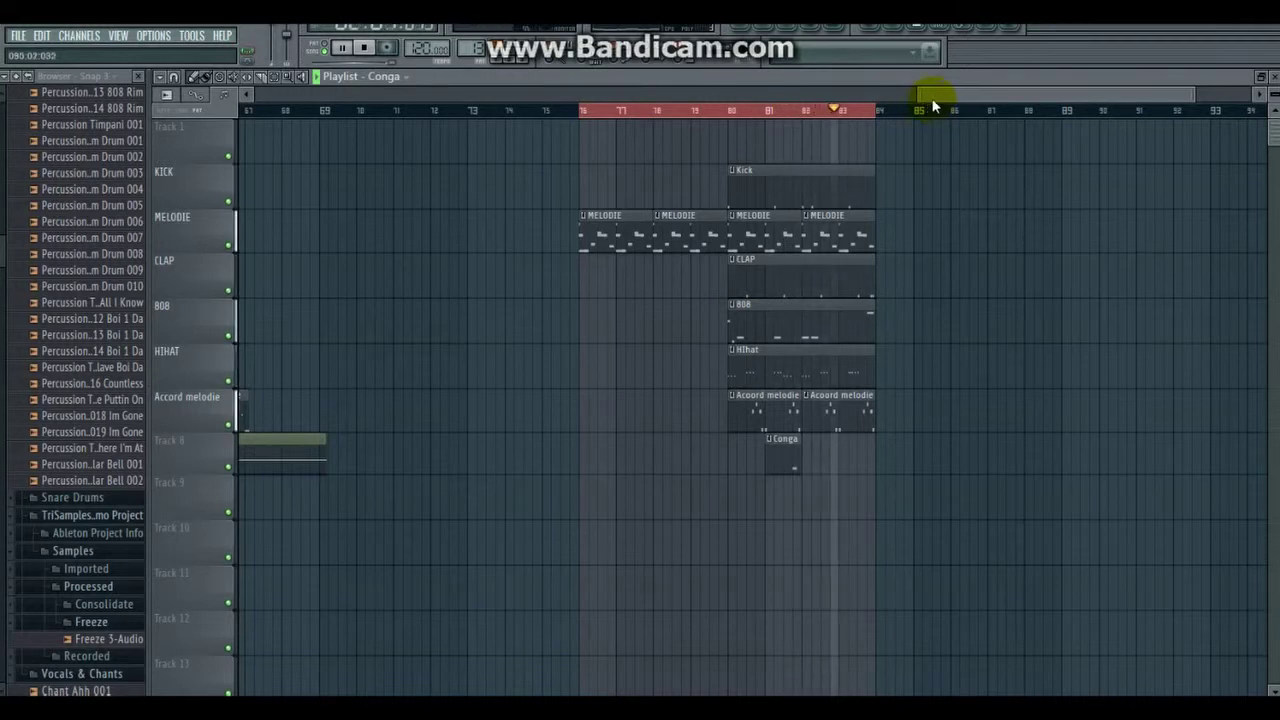
{"action": "left_click_drag", "start_coordinate": [938, 97], "coordinate": [951, 92]}
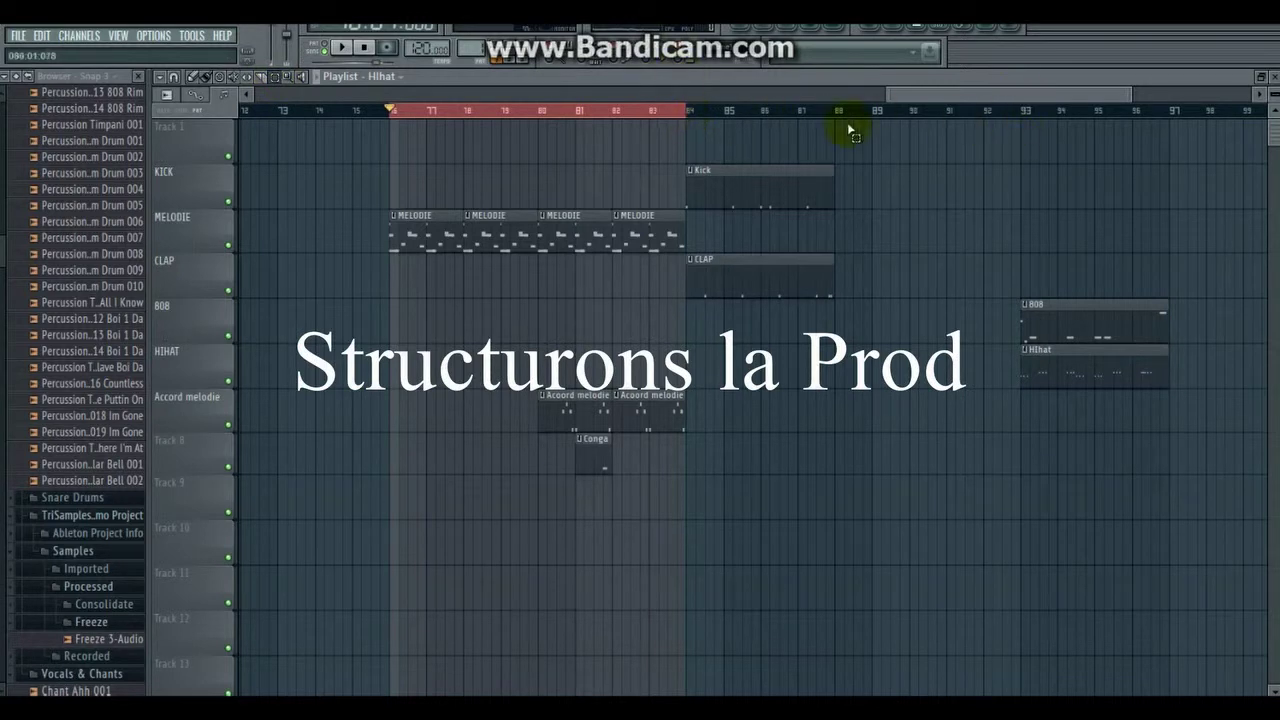
Step: Clear the playback range and add two more Acoord melodie clips on the Accord melodie track, at bars 84 and 86
{"action": "left_click", "coordinate": [523, 114]}
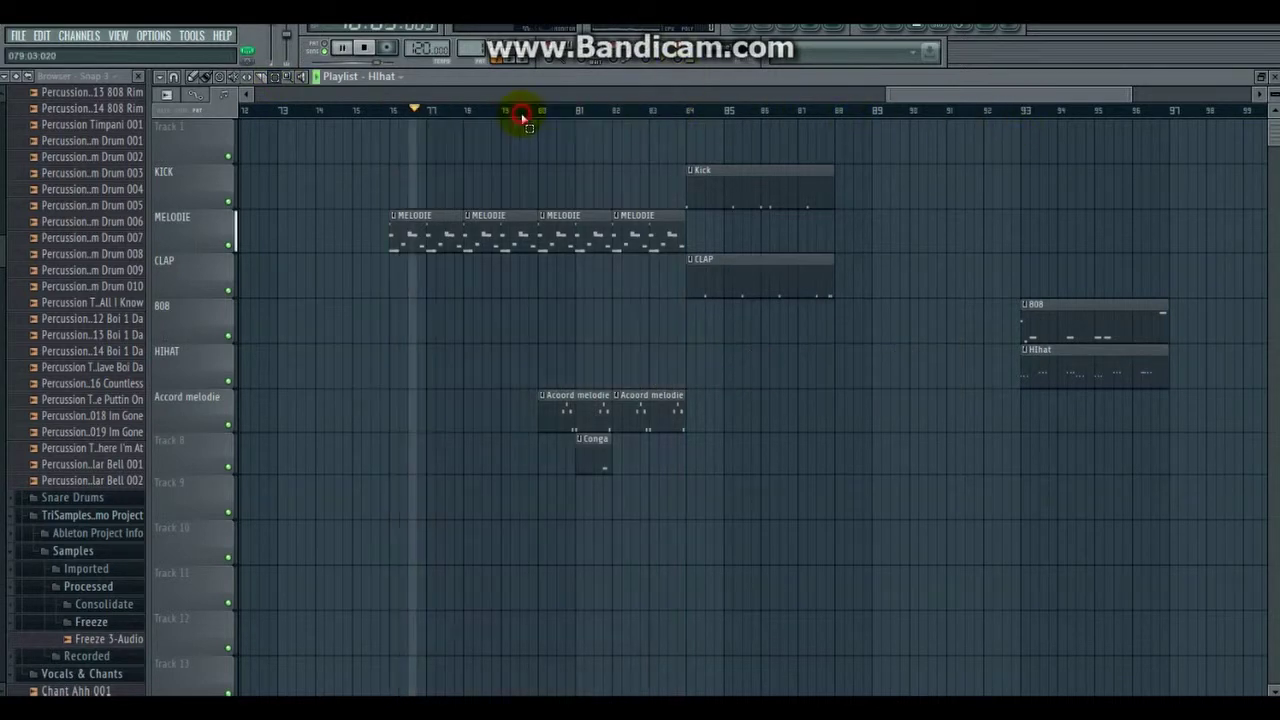
{"action": "left_click", "coordinate": [197, 80]}
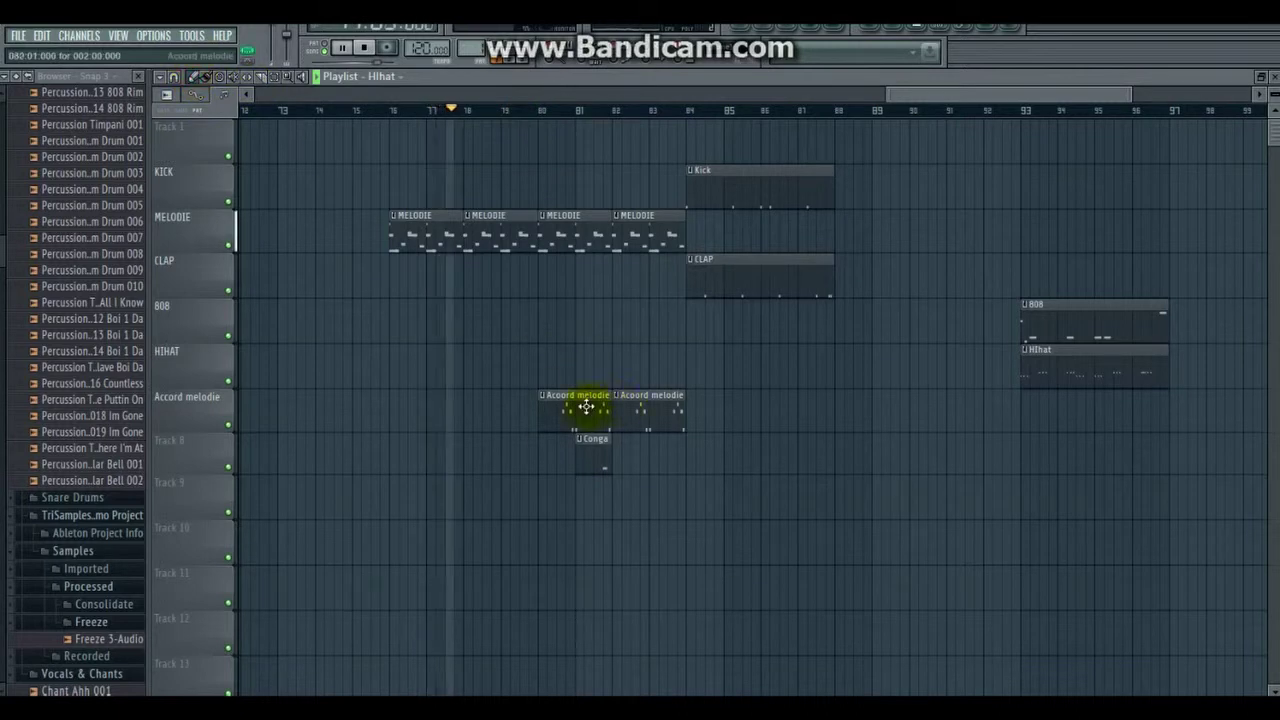
{"action": "left_click", "coordinate": [635, 404]}
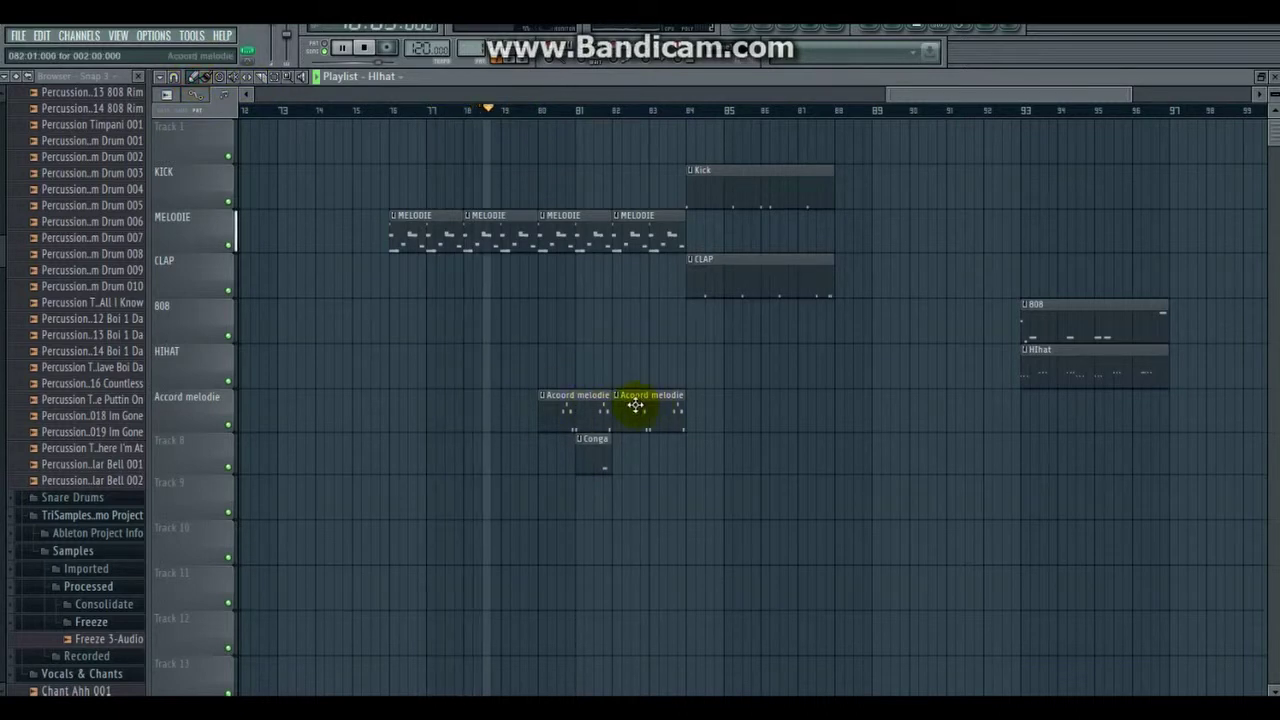
{"action": "left_click", "coordinate": [700, 402]}
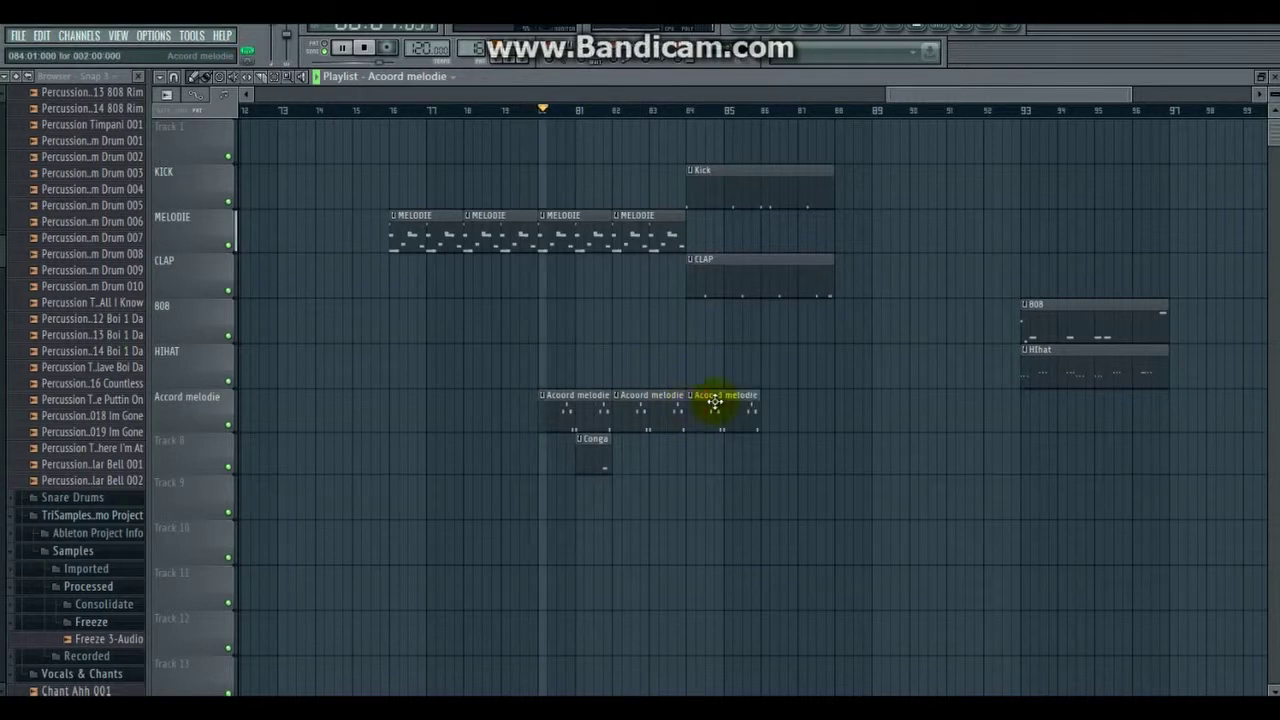
{"action": "left_click", "coordinate": [769, 405]}
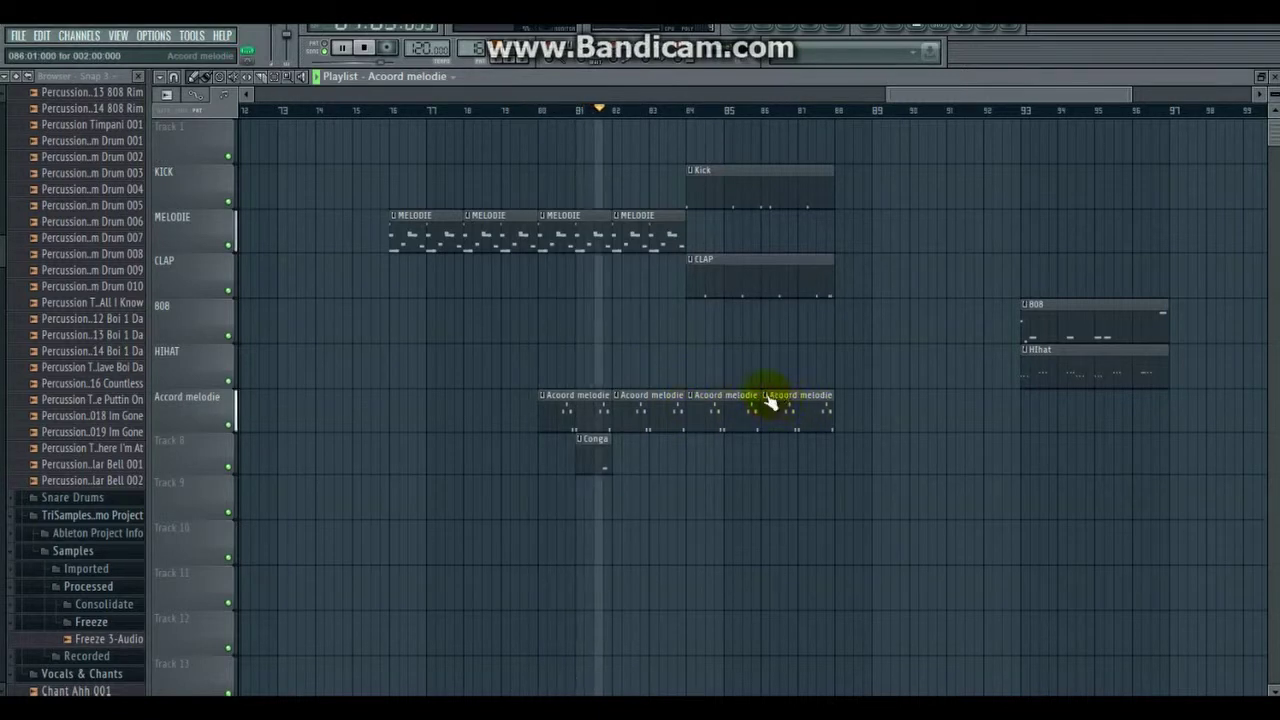
Step: Move the Conga clip to bar 83 on Track 8, and select bars 84 to 88 as the playback range
{"action": "left_click_drag", "start_coordinate": [595, 450], "coordinate": [673, 446]}
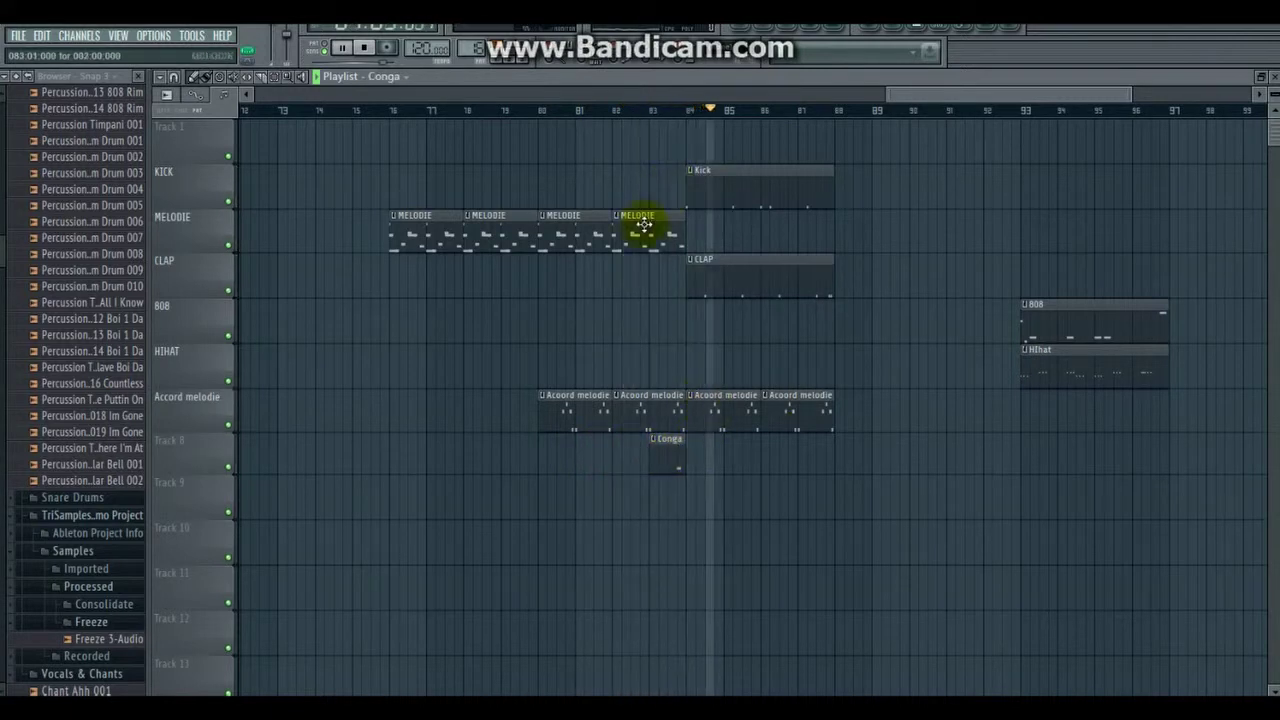
{"action": "key", "text": "space"}
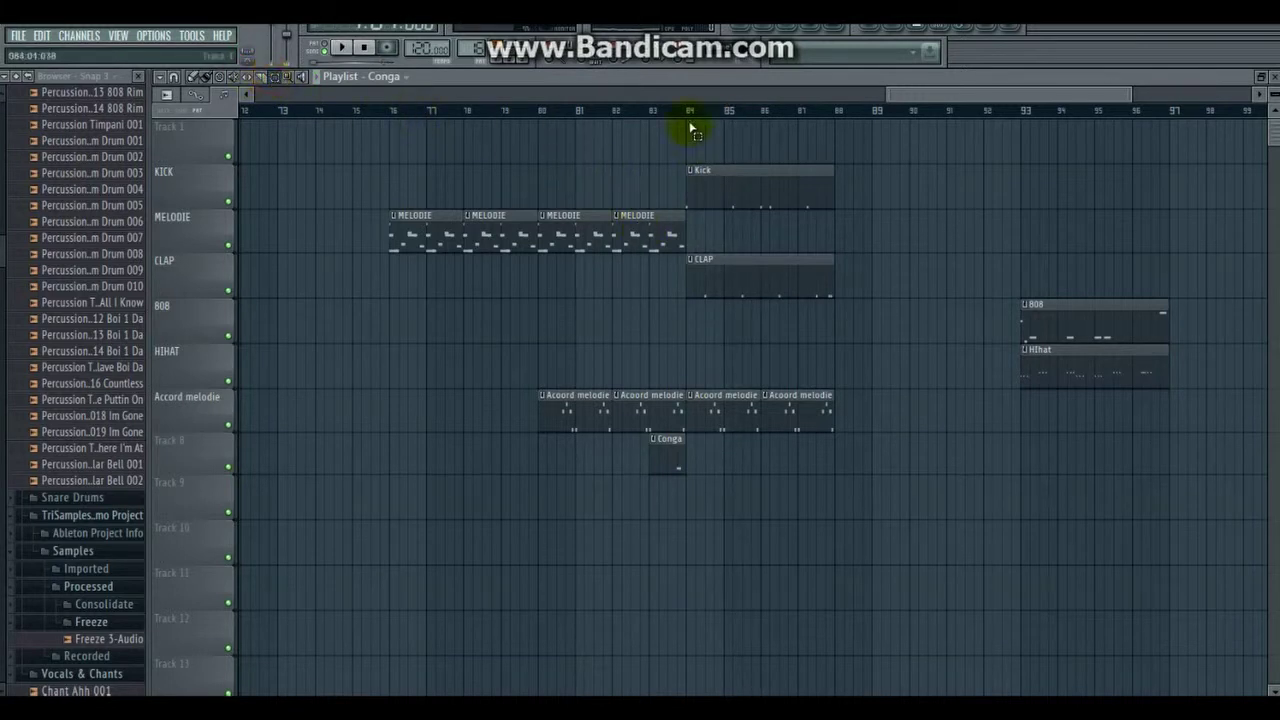
{"action": "left_click_drag", "start_coordinate": [689, 119], "coordinate": [831, 134]}
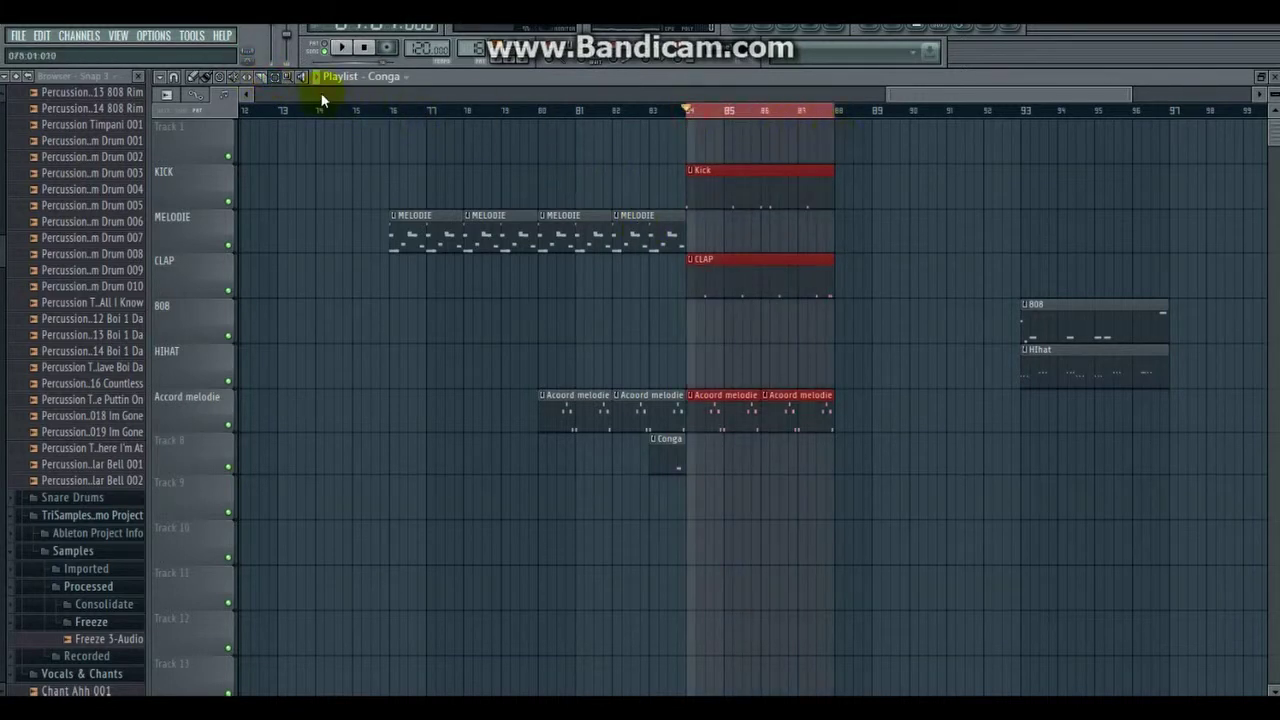
{"action": "left_click", "coordinate": [971, 203]}
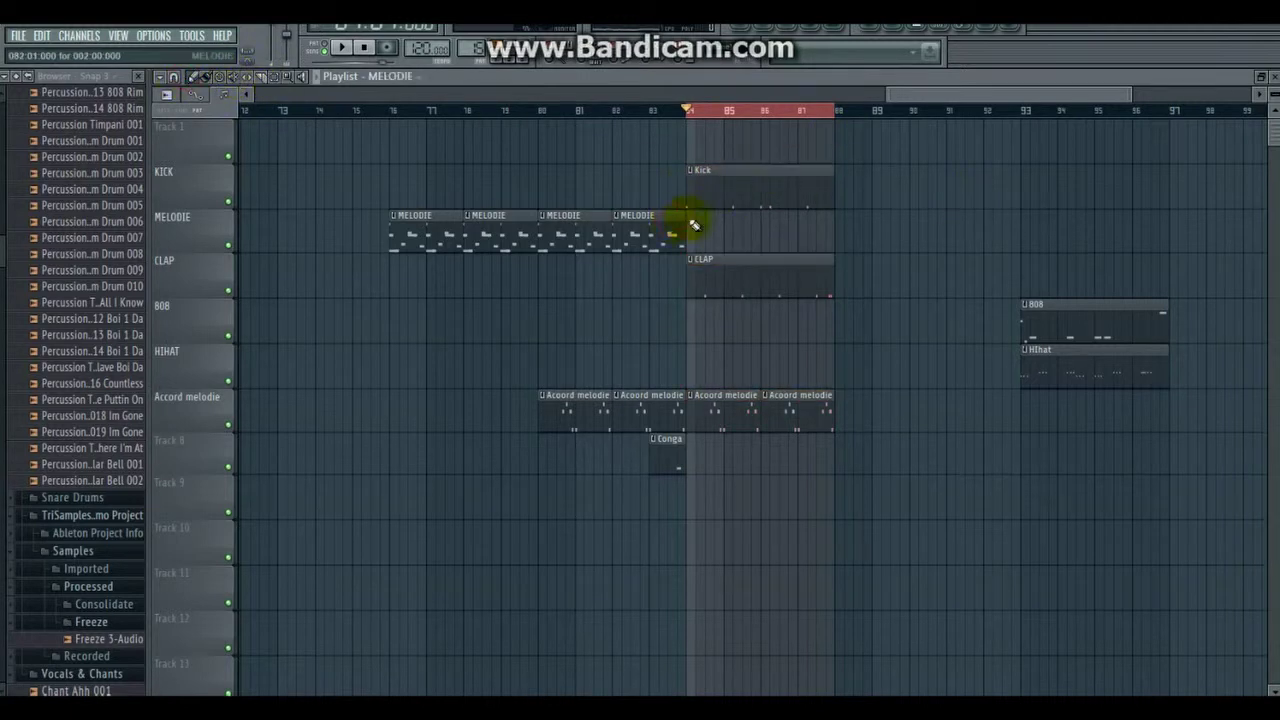
Step: Start a new empty pattern and name it Melodie couplet
{"action": "left_click", "coordinate": [762, 27]}
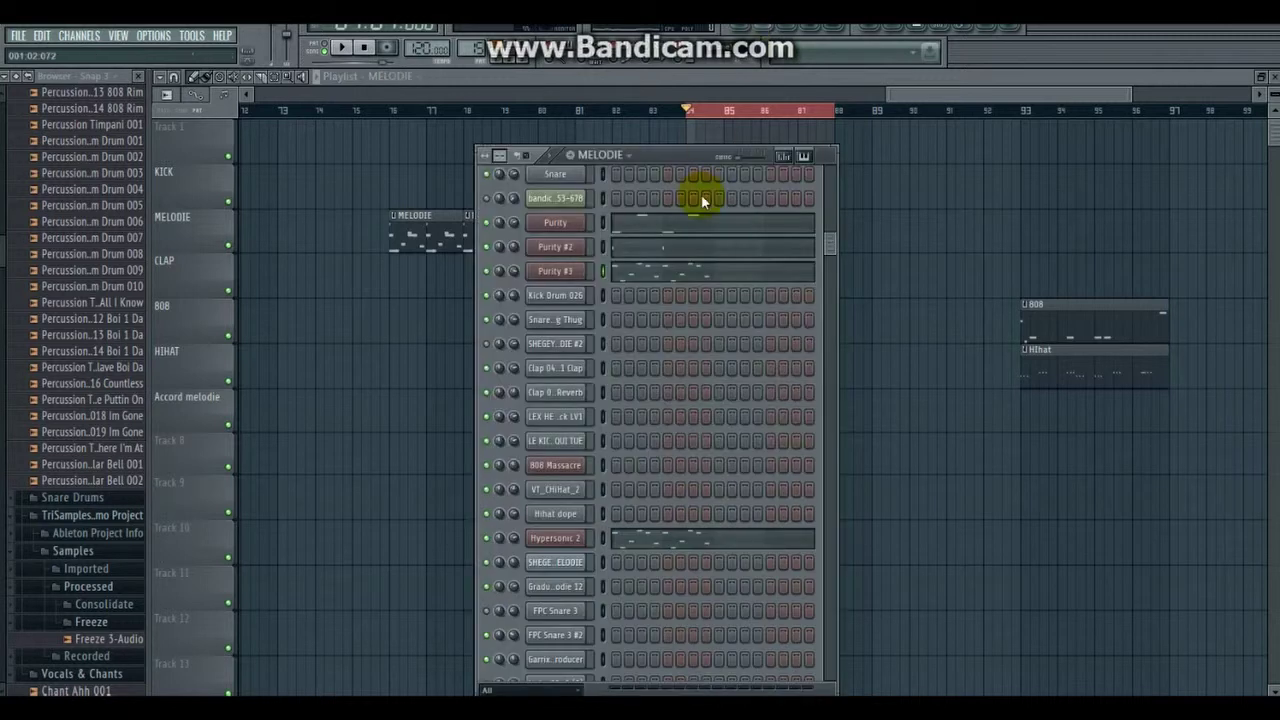
{"action": "left_click", "coordinate": [570, 157]}
{"action": "type", "text": "Melodie coupl"}
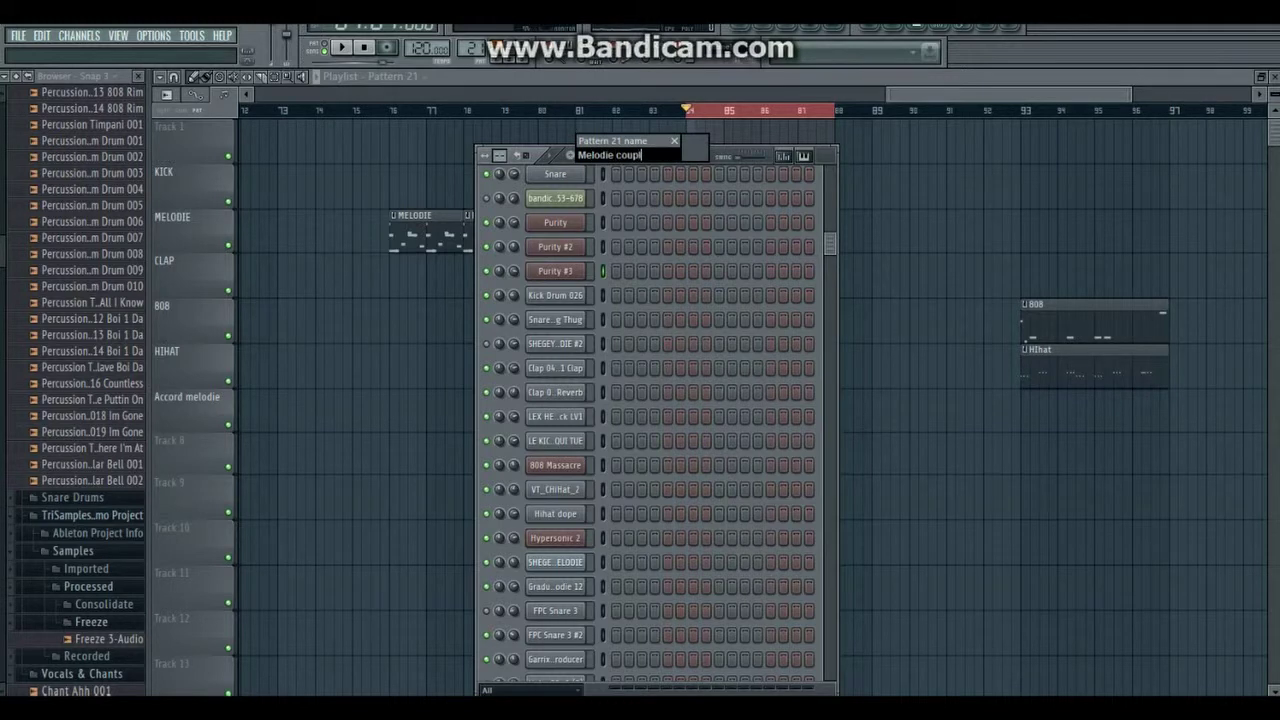
{"action": "key", "text": "Return"}
Step: Place a short G5 note at the start of bar 1 in the Purity #3 piano roll
{"action": "key", "text": "F7"}
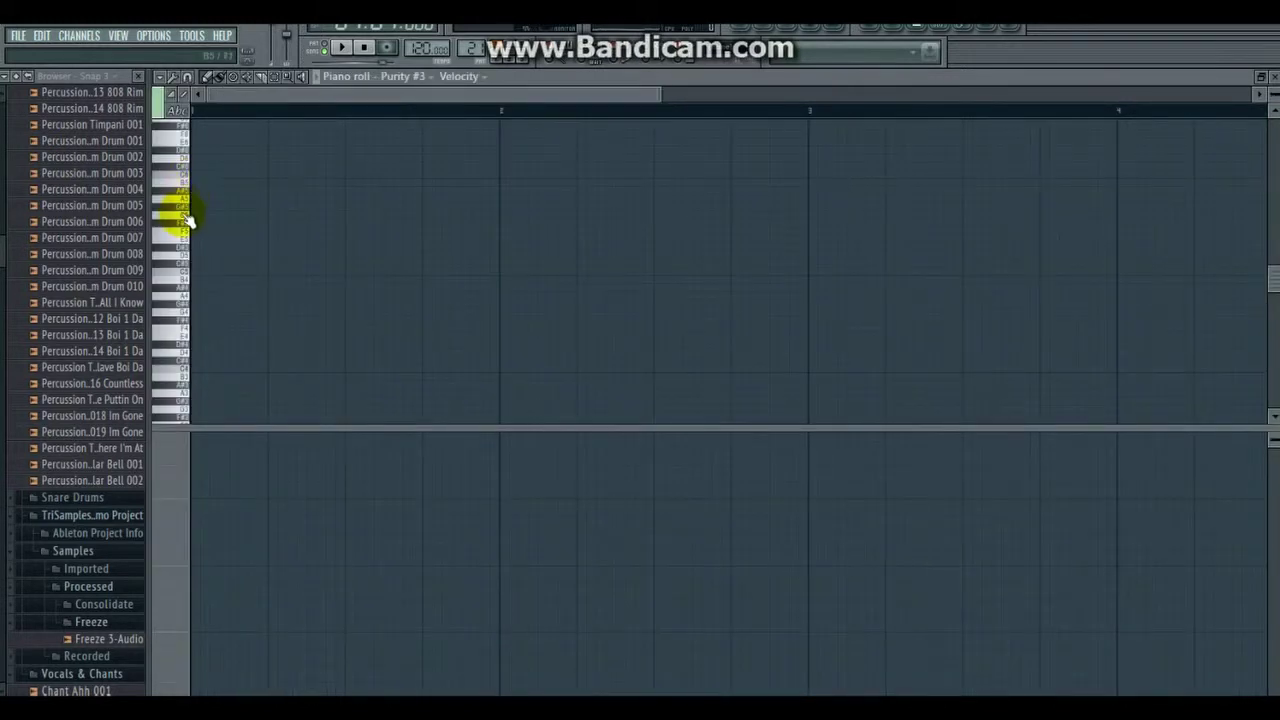
{"action": "left_click", "coordinate": [198, 216]}
{"action": "key", "text": "space"}
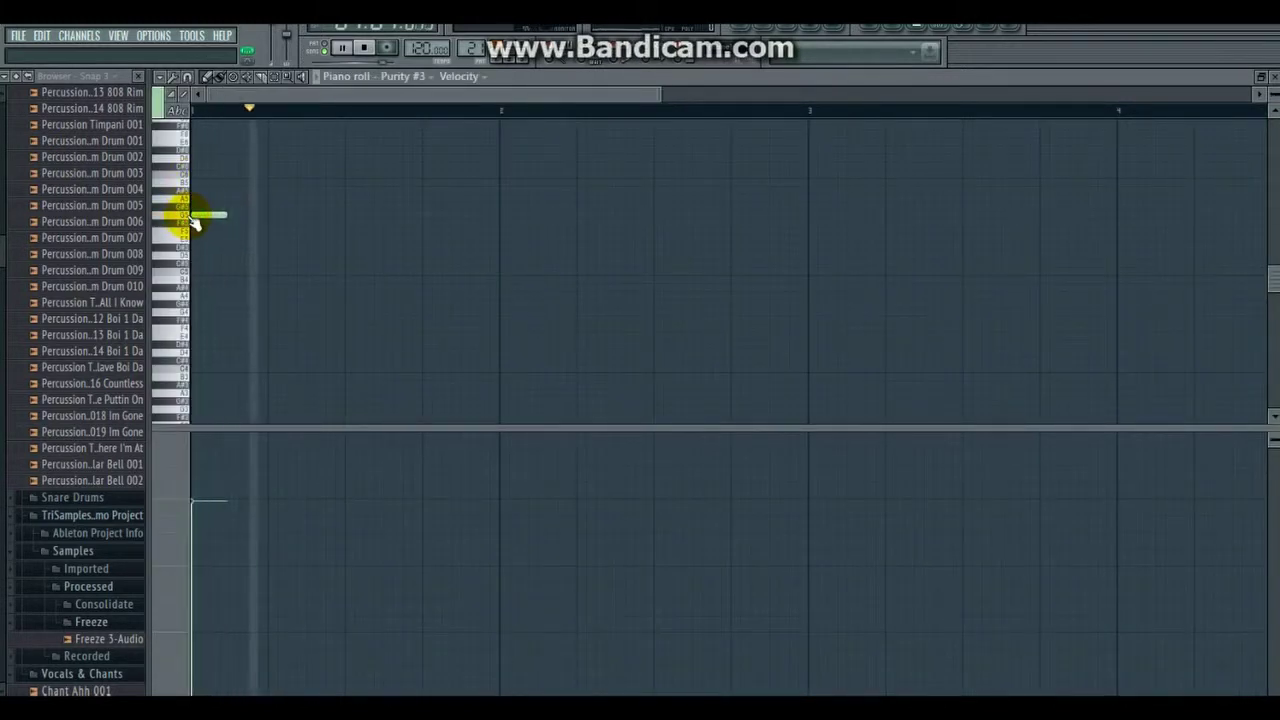
{"action": "left_click_drag", "start_coordinate": [226, 215], "coordinate": [203, 215]}
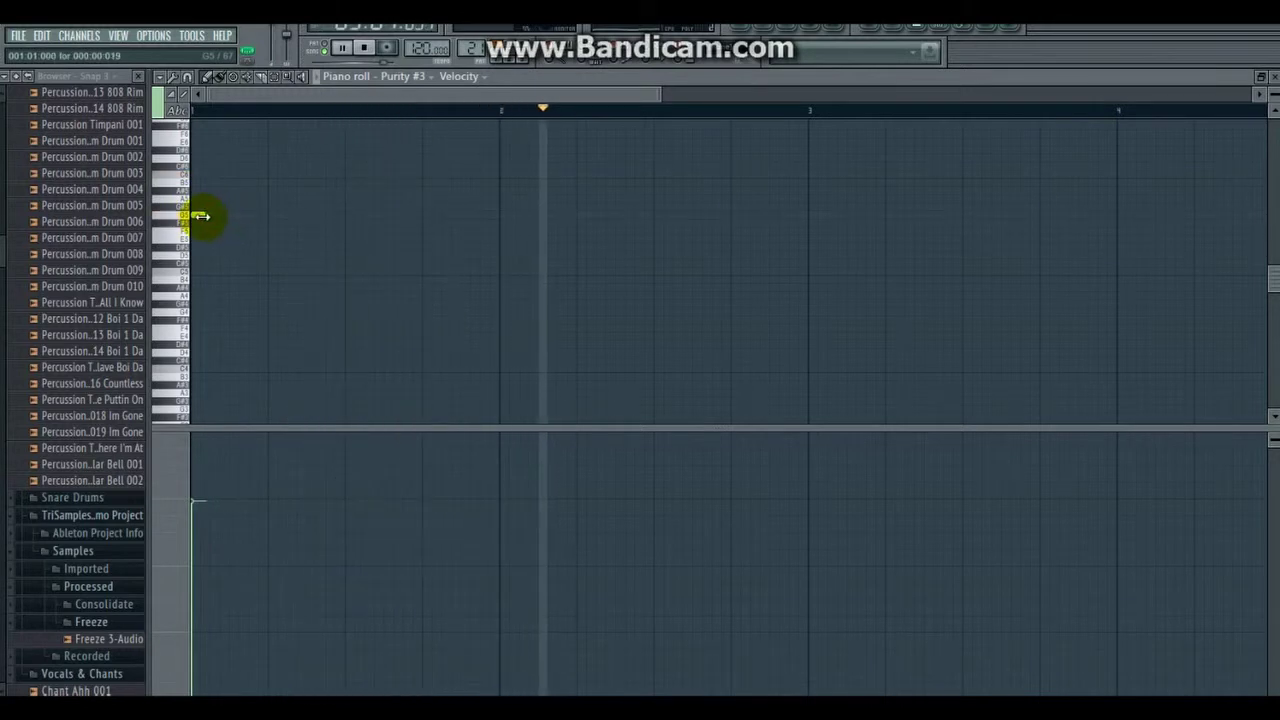
Step: Continue the Purity #3 melody in the first half of bar 1 with short C5, D#5, G5, E5 and G5 notes
{"action": "left_click", "coordinate": [231, 271]}
{"action": "left_click", "coordinate": [190, 222]}
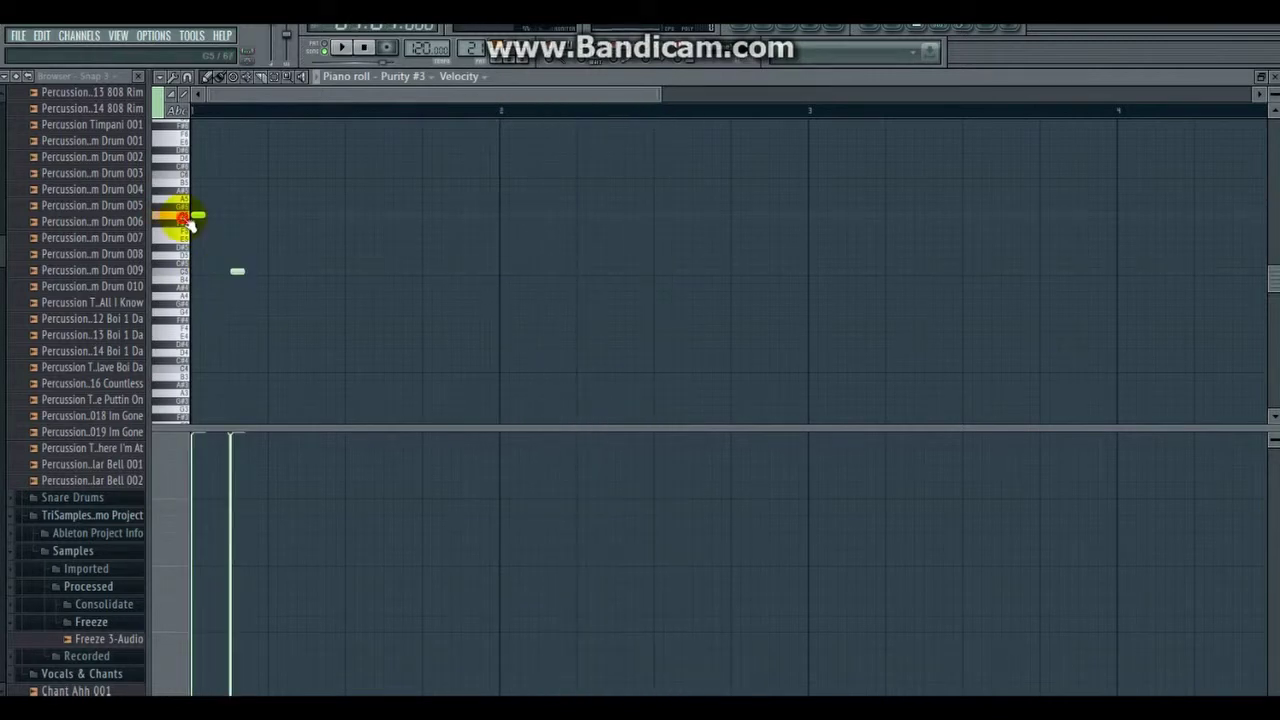
{"action": "left_click", "coordinate": [250, 245]}
{"action": "left_click", "coordinate": [236, 271]}
{"action": "key", "text": "space"}
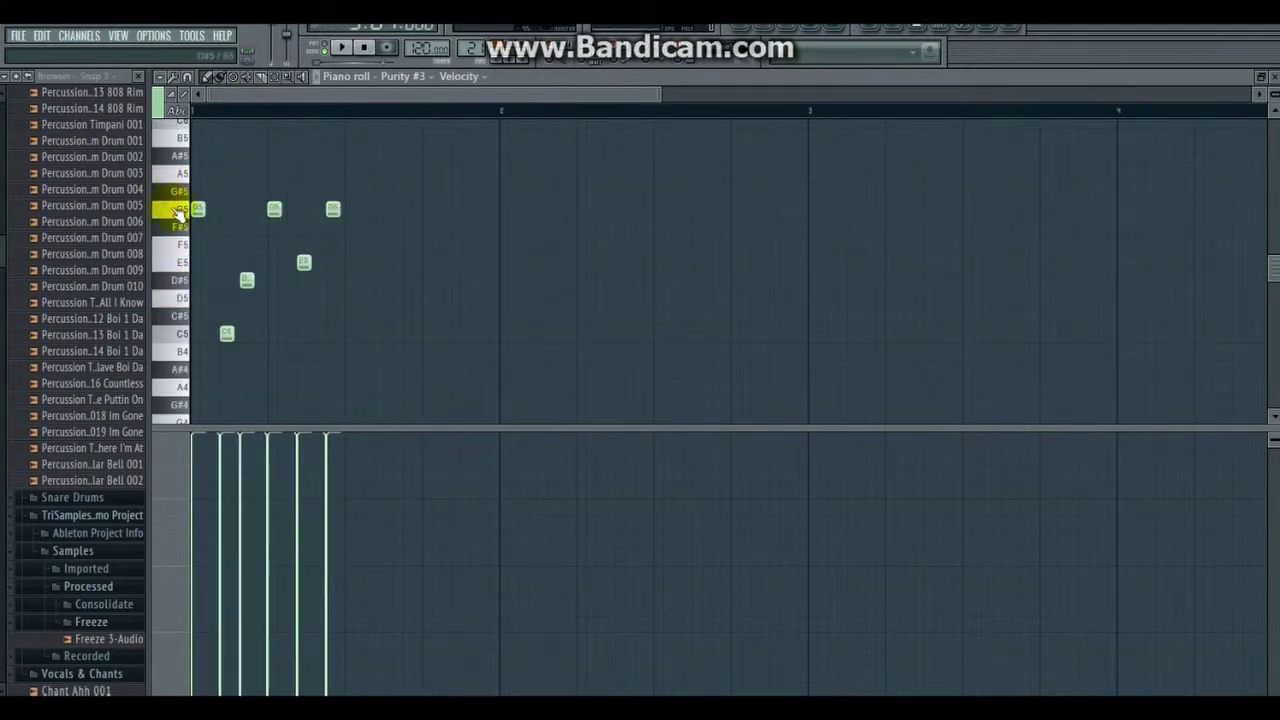
Step: Rework the bar 1 melody to G5, C5, D#5, G#5, G5, D#5, D#5, G5, with a lower velocity on the G#5 note
{"action": "left_click", "coordinate": [181, 336]}
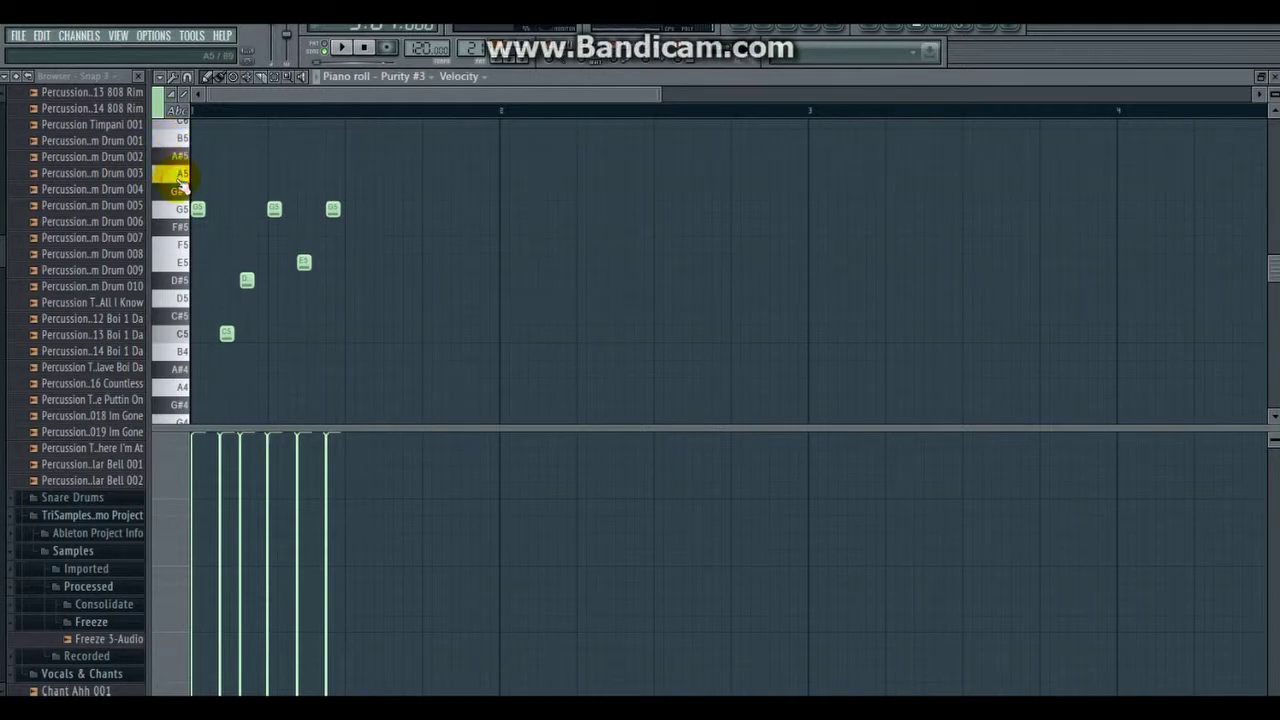
{"action": "left_click_drag", "start_coordinate": [272, 208], "coordinate": [272, 175]}
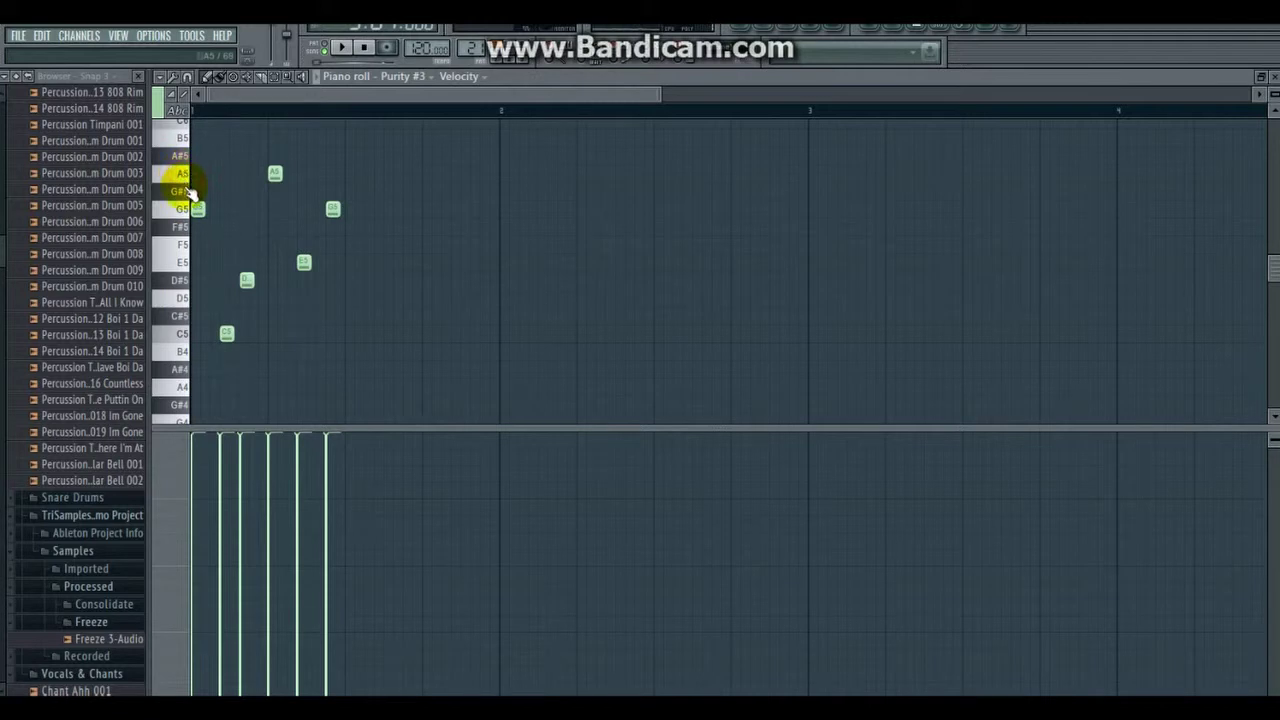
{"action": "left_click", "coordinate": [268, 476]}
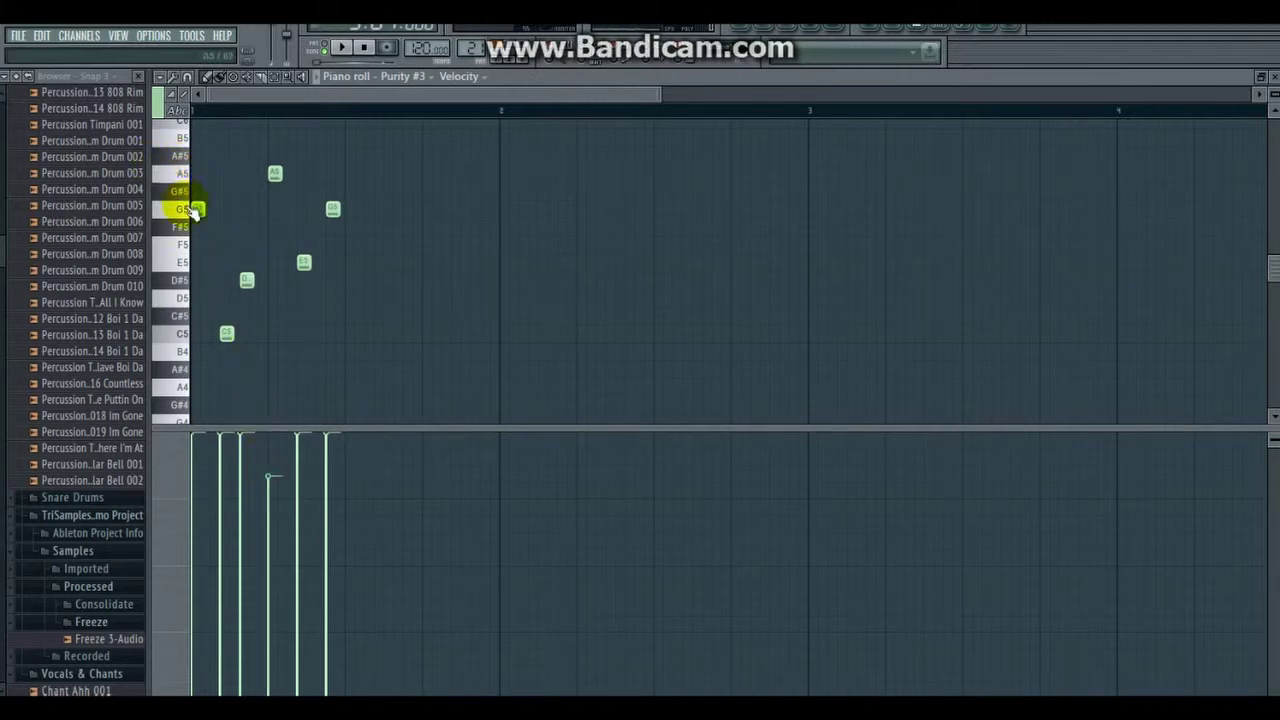
{"action": "left_click_drag", "start_coordinate": [333, 209], "coordinate": [304, 209]}
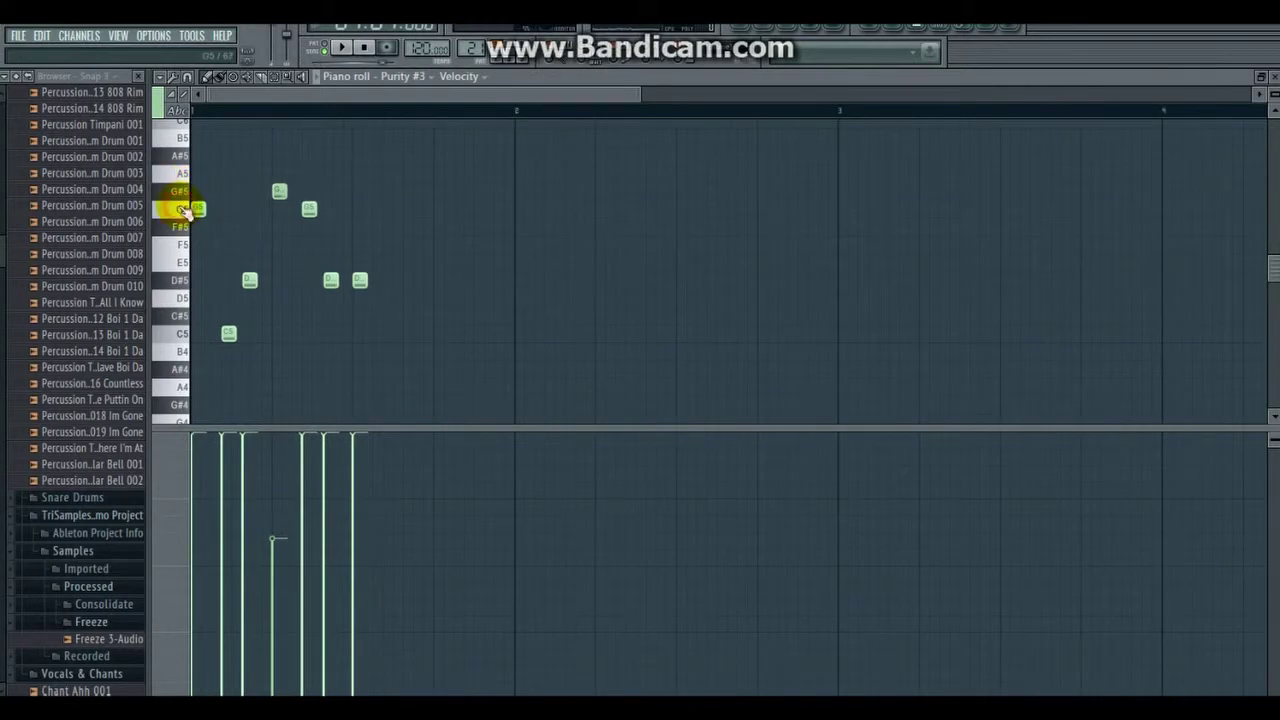
{"action": "left_click", "coordinate": [390, 209]}
{"action": "key", "text": "space"}
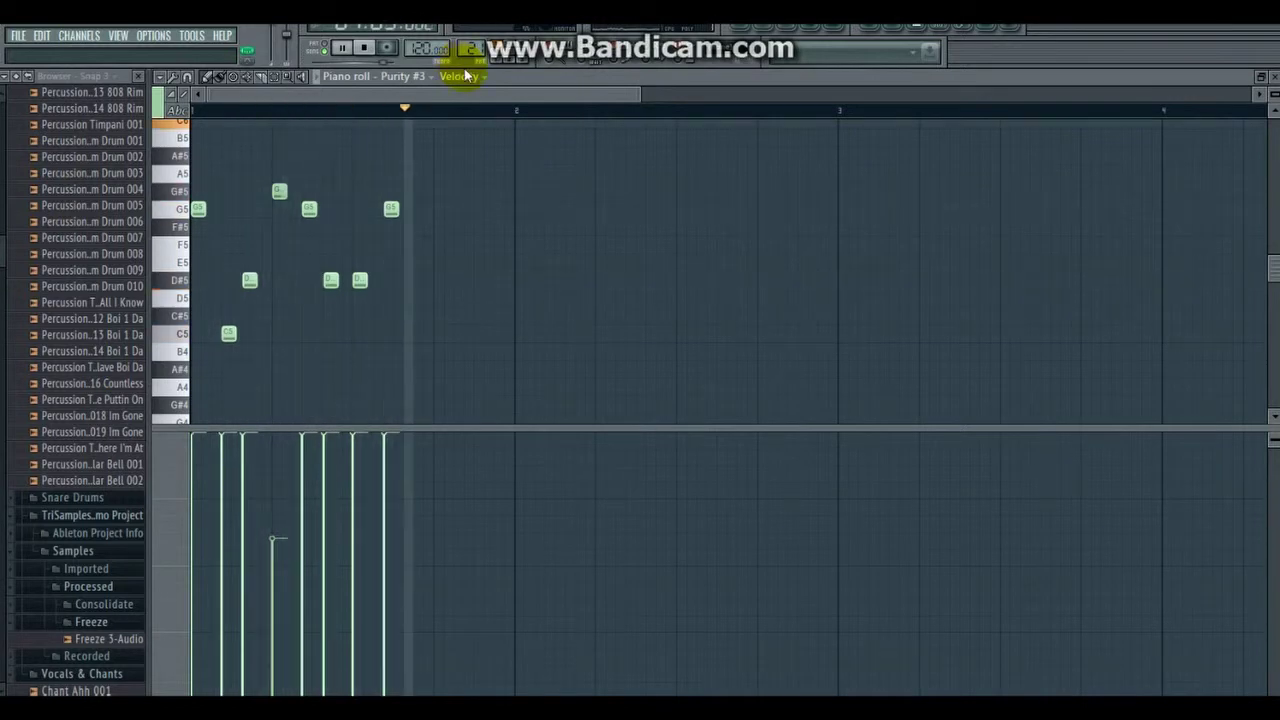
{"action": "left_click", "coordinate": [391, 208]}
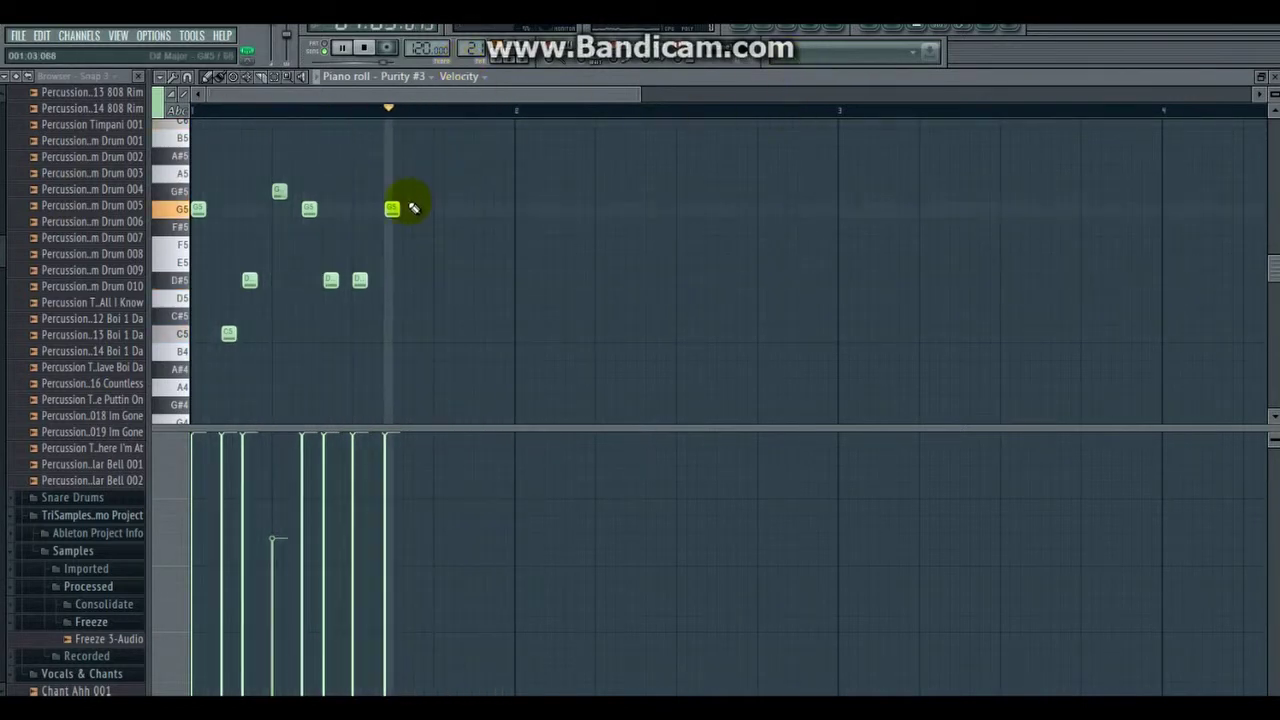
Step: Duplicate the whole bar 1 melody, move the copy to the start of bar 2, and listen to it
{"action": "key", "text": "ctrl+a"}
{"action": "left_click", "coordinate": [160, 77]}
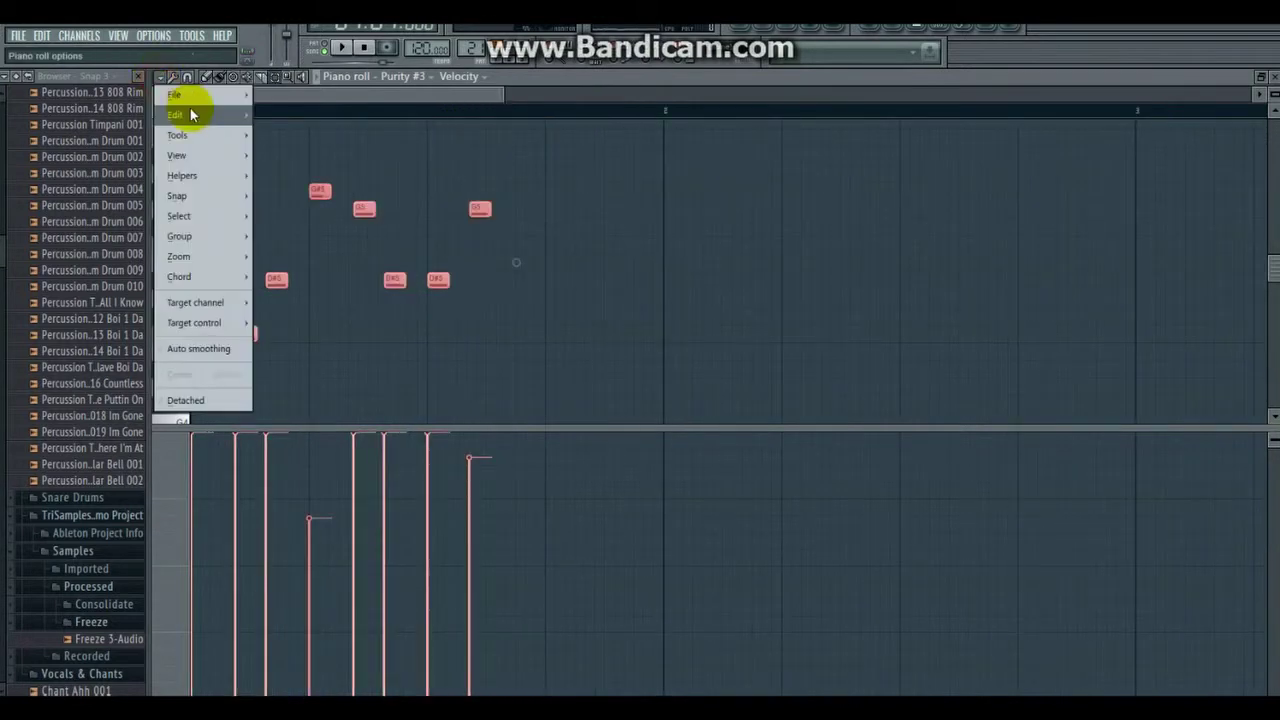
{"action": "mouse_move", "coordinate": [192, 114]}
{"action": "left_click", "coordinate": [289, 169]}
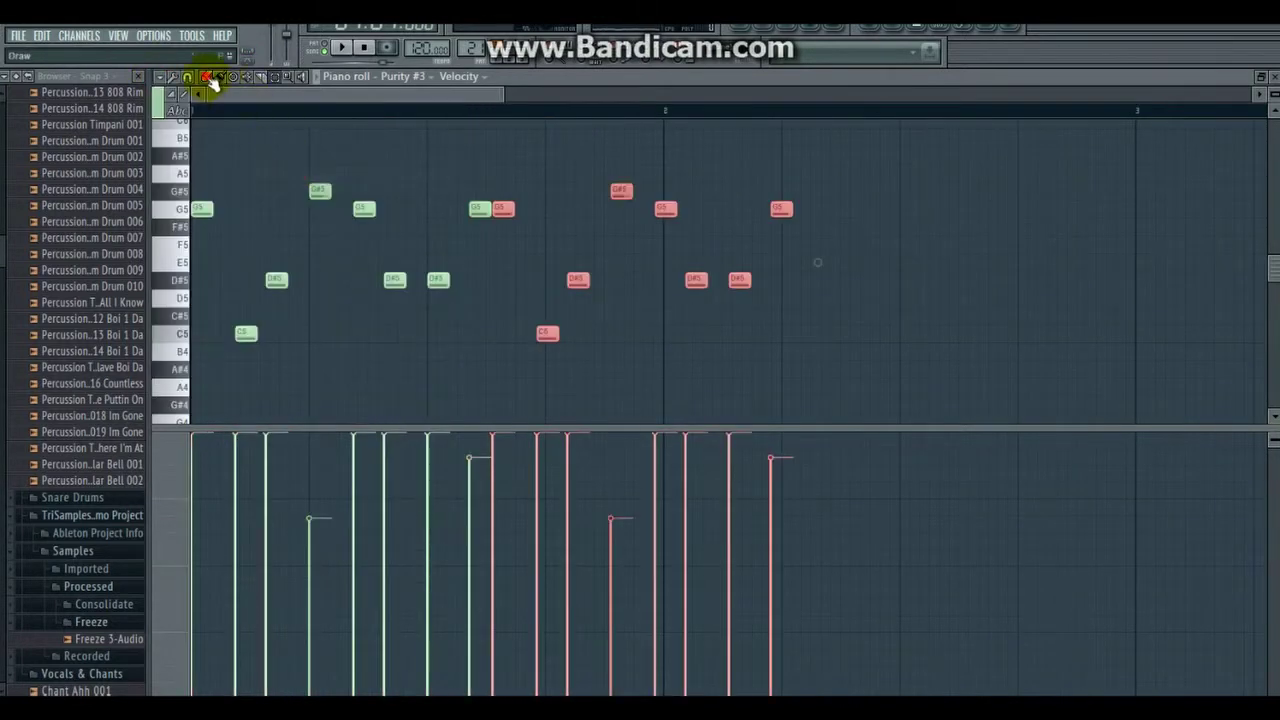
{"action": "left_click_drag", "start_coordinate": [578, 280], "coordinate": [748, 284]}
{"action": "key", "text": "space"}
{"action": "left_click_drag", "start_coordinate": [500, 94], "coordinate": [577, 99]}
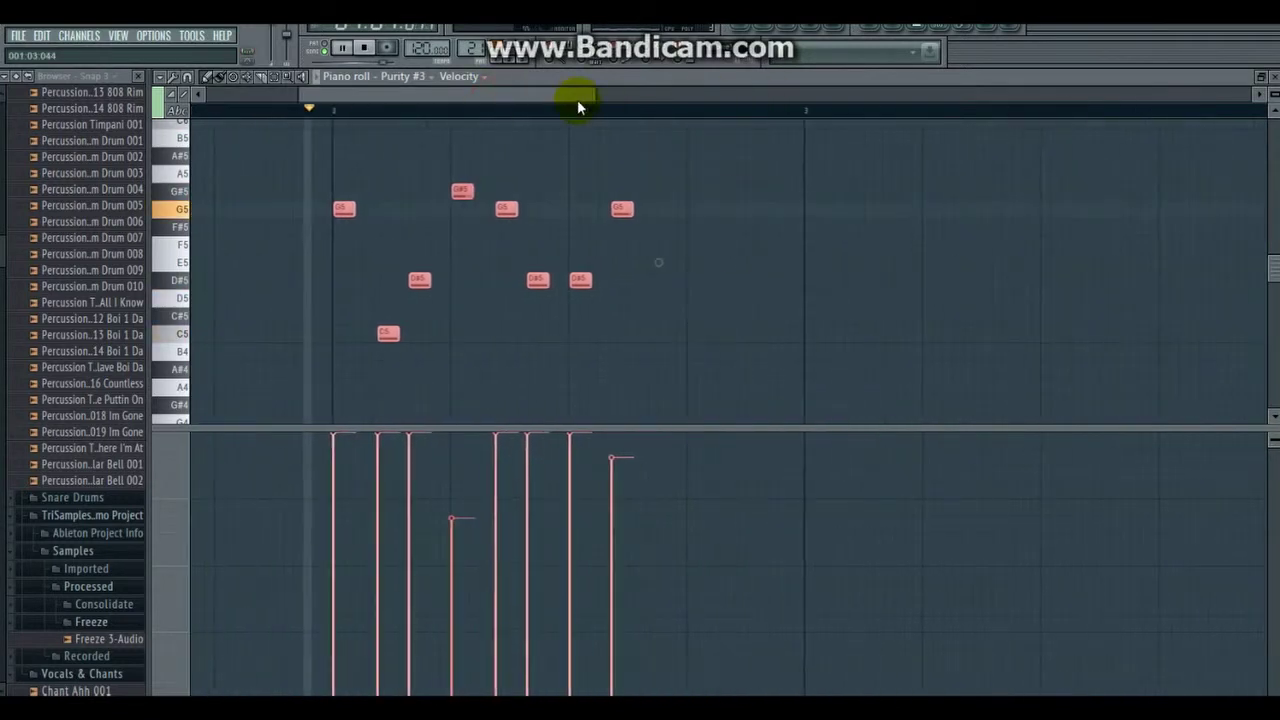
Step: Place the Melodie couplet clip at bar 84 on the MELODIE track, and play the arrangement over bars 76 to 88
{"action": "left_click", "coordinate": [744, 29]}
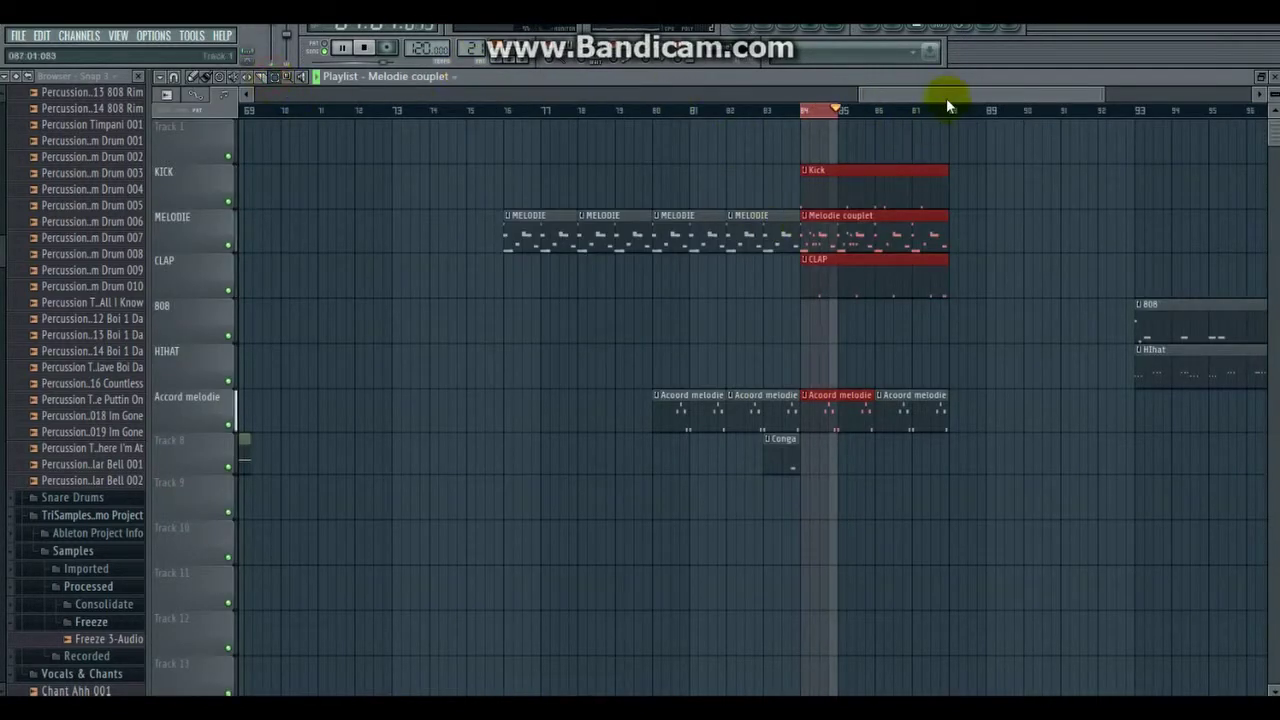
{"action": "left_click_drag", "start_coordinate": [948, 103], "coordinate": [795, 146]}
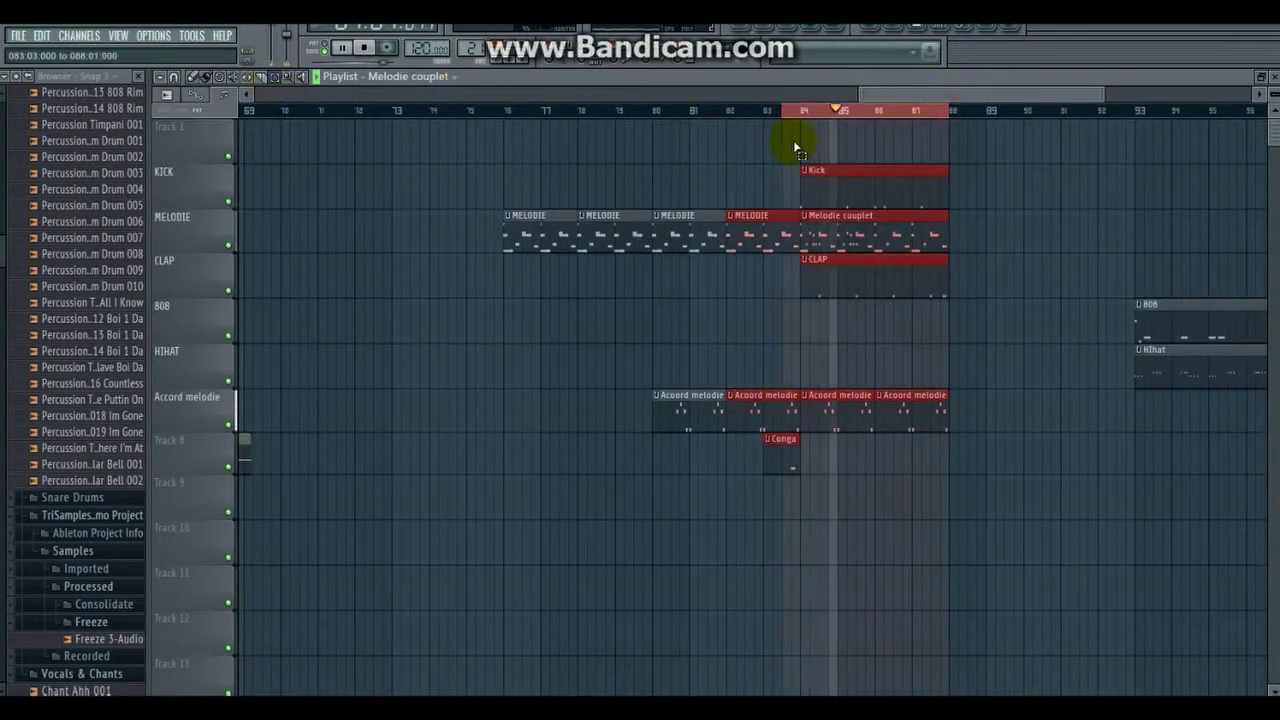
{"action": "left_click", "coordinate": [800, 46]}
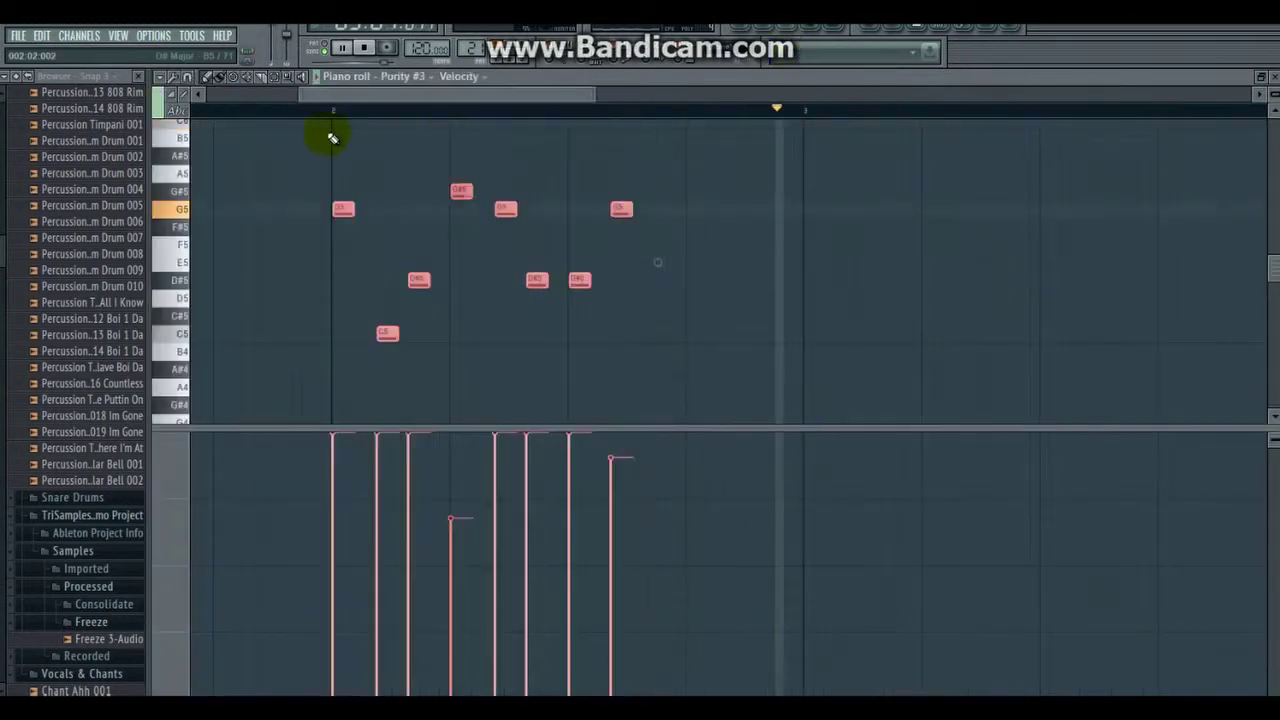
{"action": "key", "text": "F5"}
{"action": "left_click", "coordinate": [345, 50]}
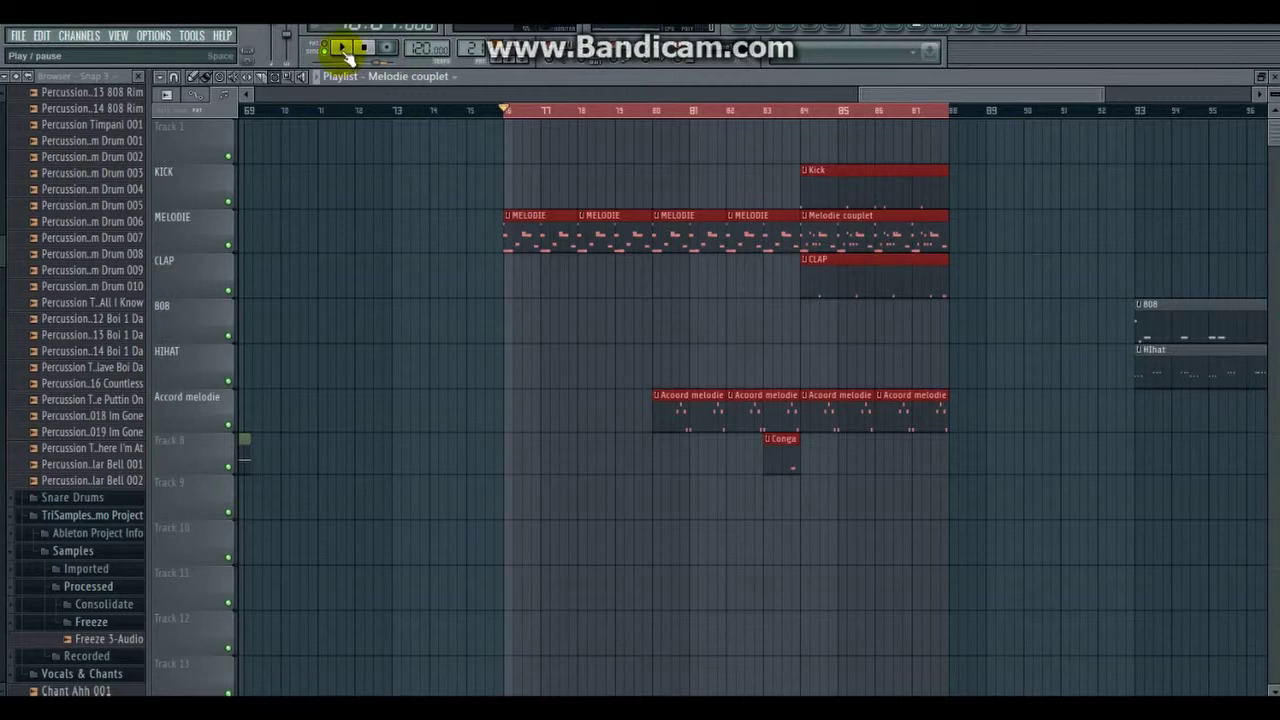
{"action": "left_click", "coordinate": [345, 50]}
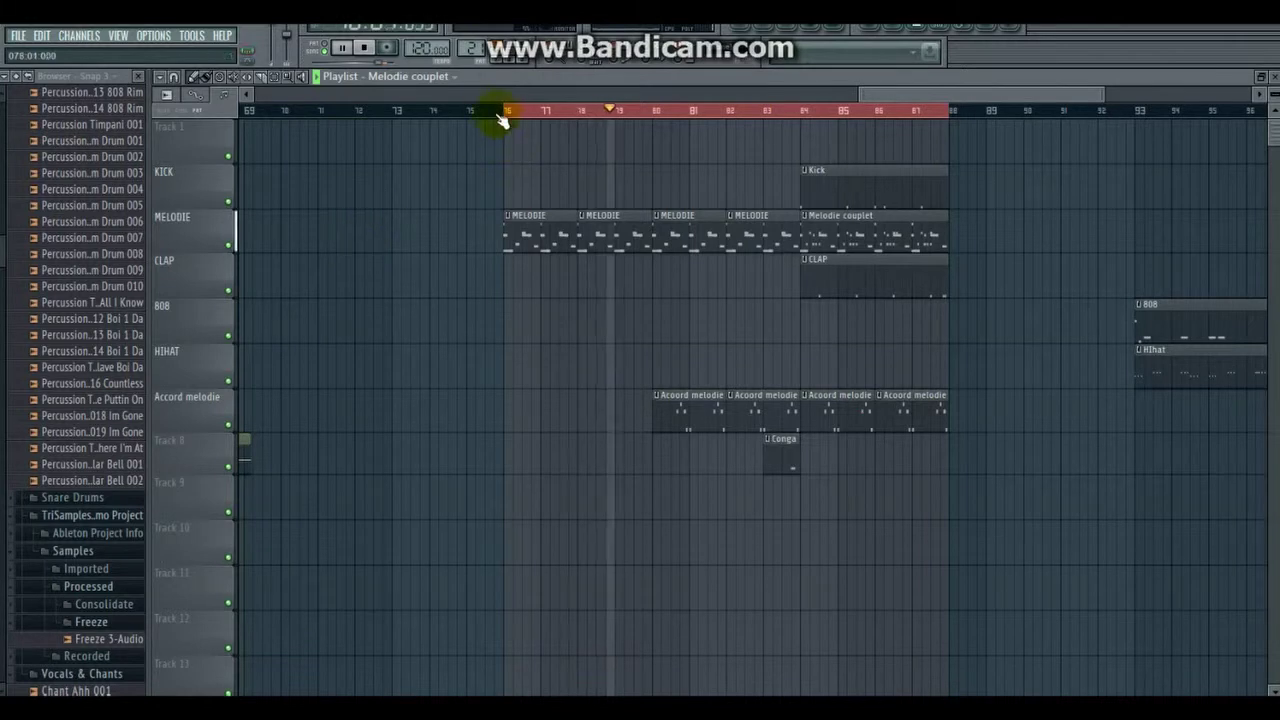
Step: Add the effect pattern at bar 76 on Track 9, and listen to the arrangement with it
{"action": "left_click", "coordinate": [456, 77]}
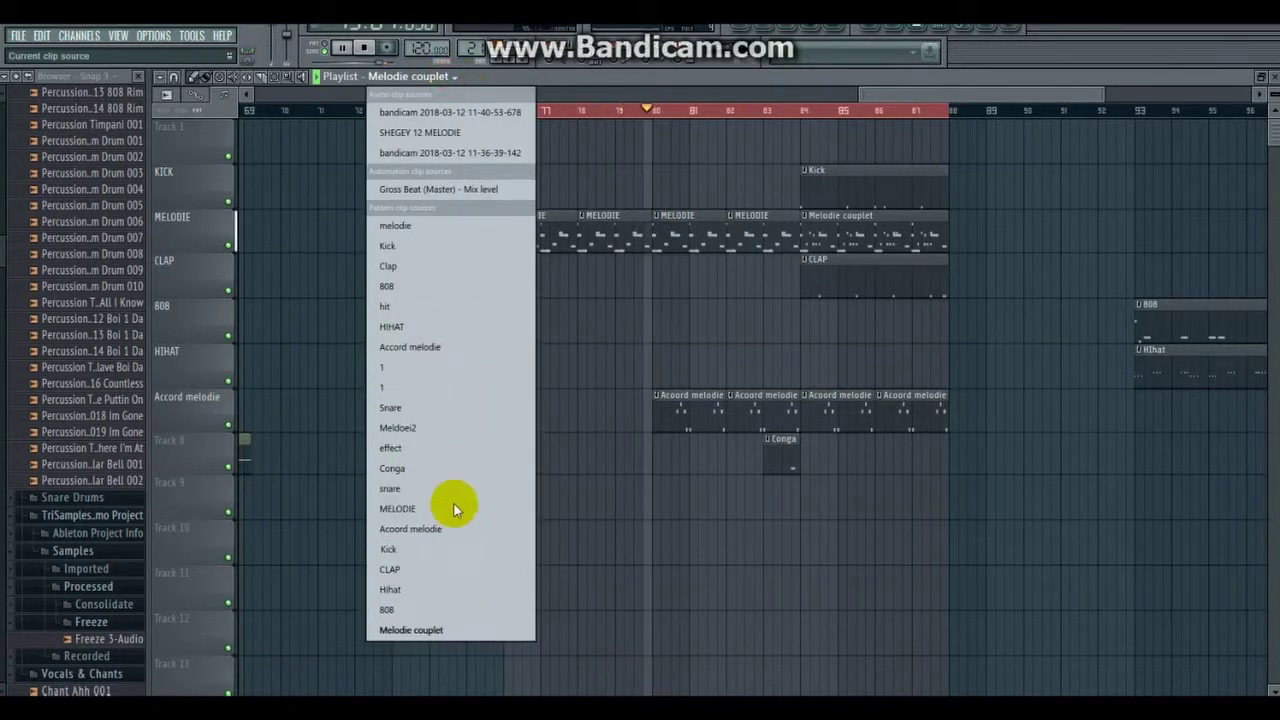
{"action": "left_click", "coordinate": [443, 447]}
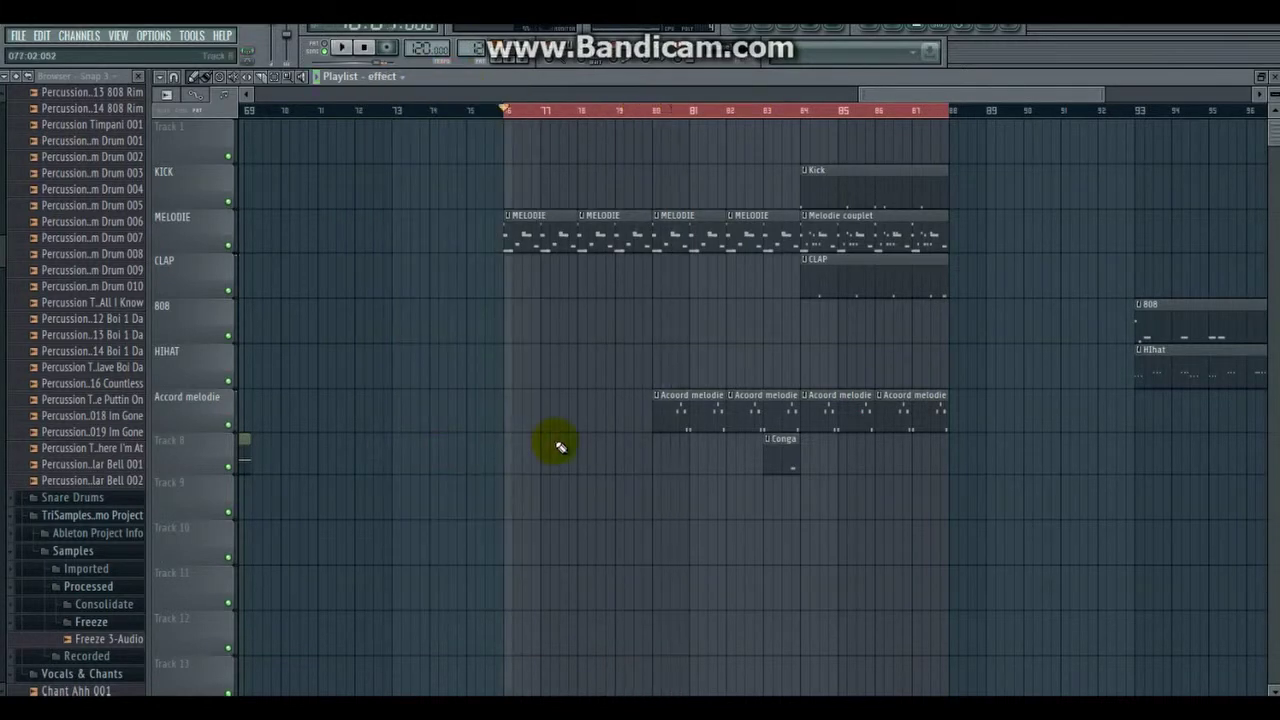
{"action": "left_click", "coordinate": [510, 490]}
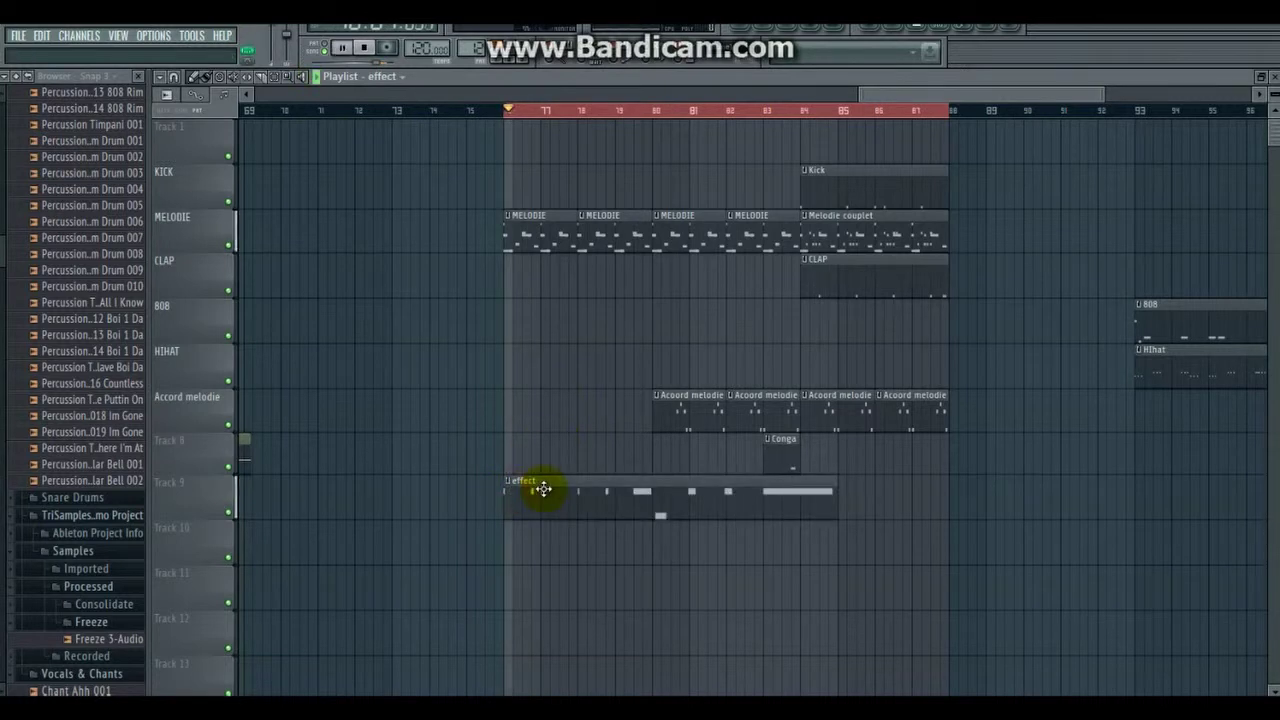
{"action": "key", "text": "space"}
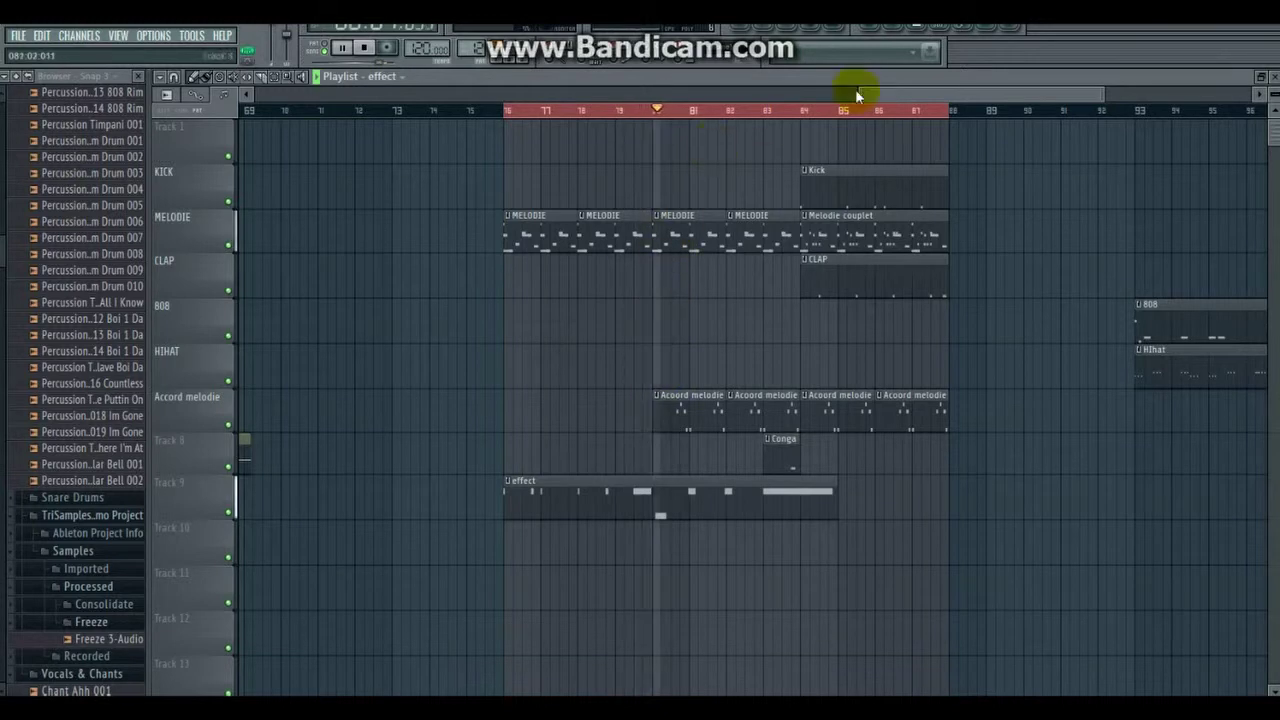
{"action": "left_click_drag", "start_coordinate": [878, 91], "coordinate": [928, 95]}
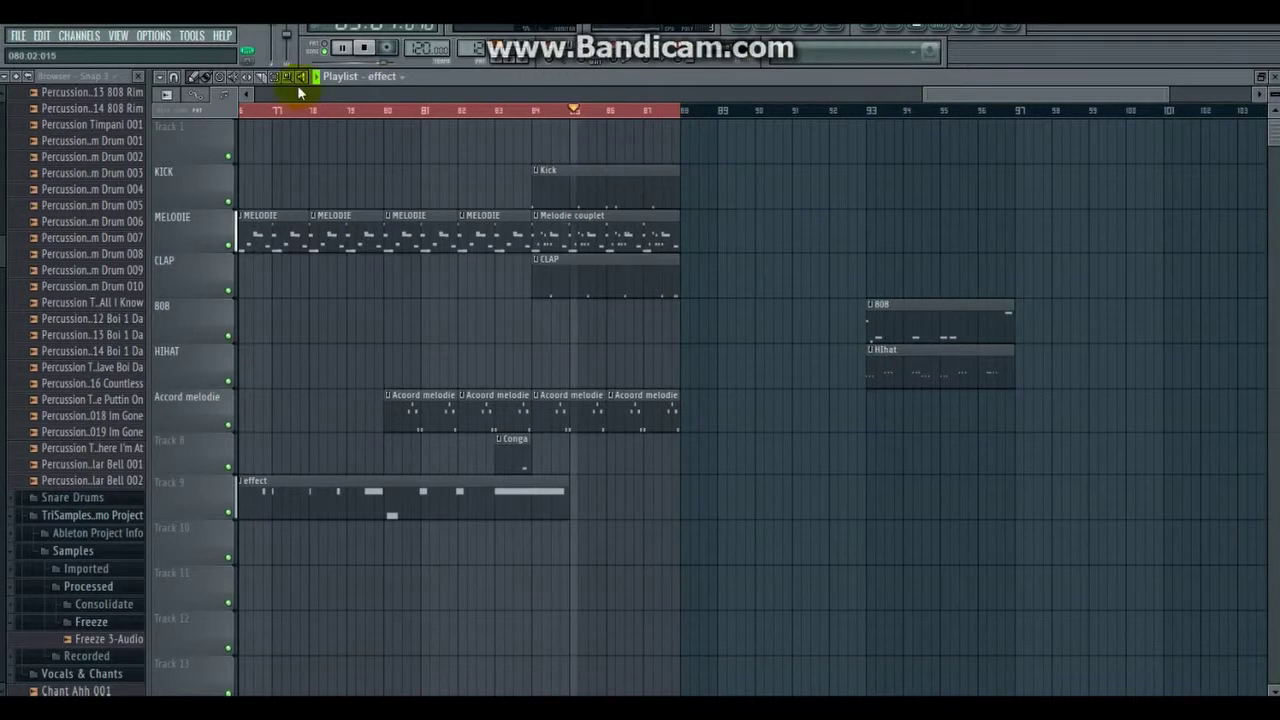
Step: Duplicate the Kick, Melodie couplet, CLAP and Accord melodie clips of bars 84 to 88 so the copies start at bar 88
{"action": "left_click", "coordinate": [590, 107]}
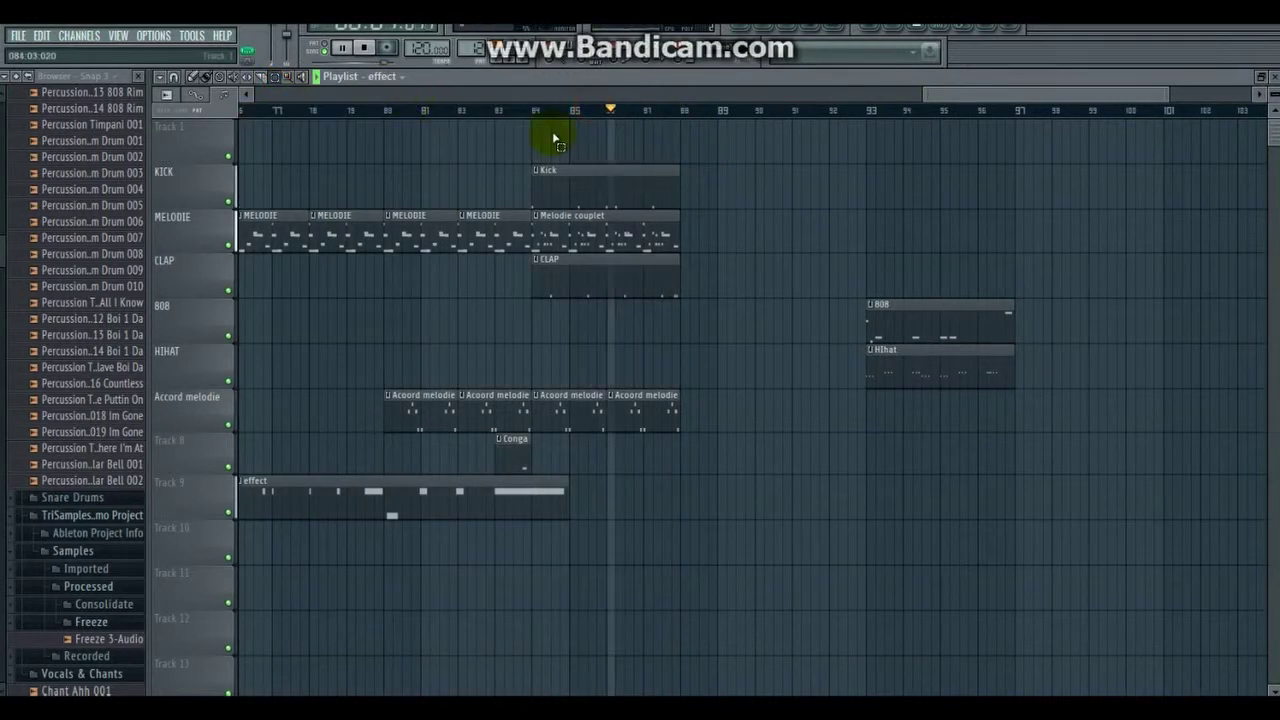
{"action": "left_click_drag", "start_coordinate": [555, 140], "coordinate": [660, 405]}
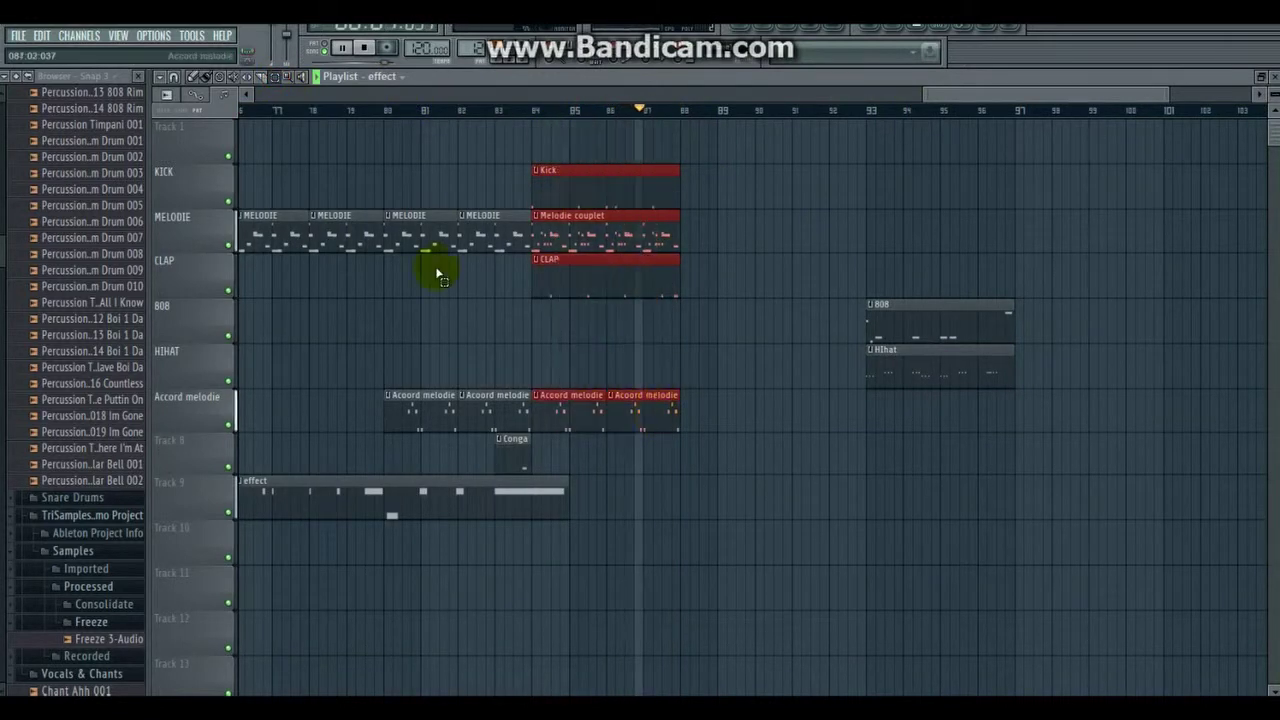
{"action": "left_click", "coordinate": [161, 76]}
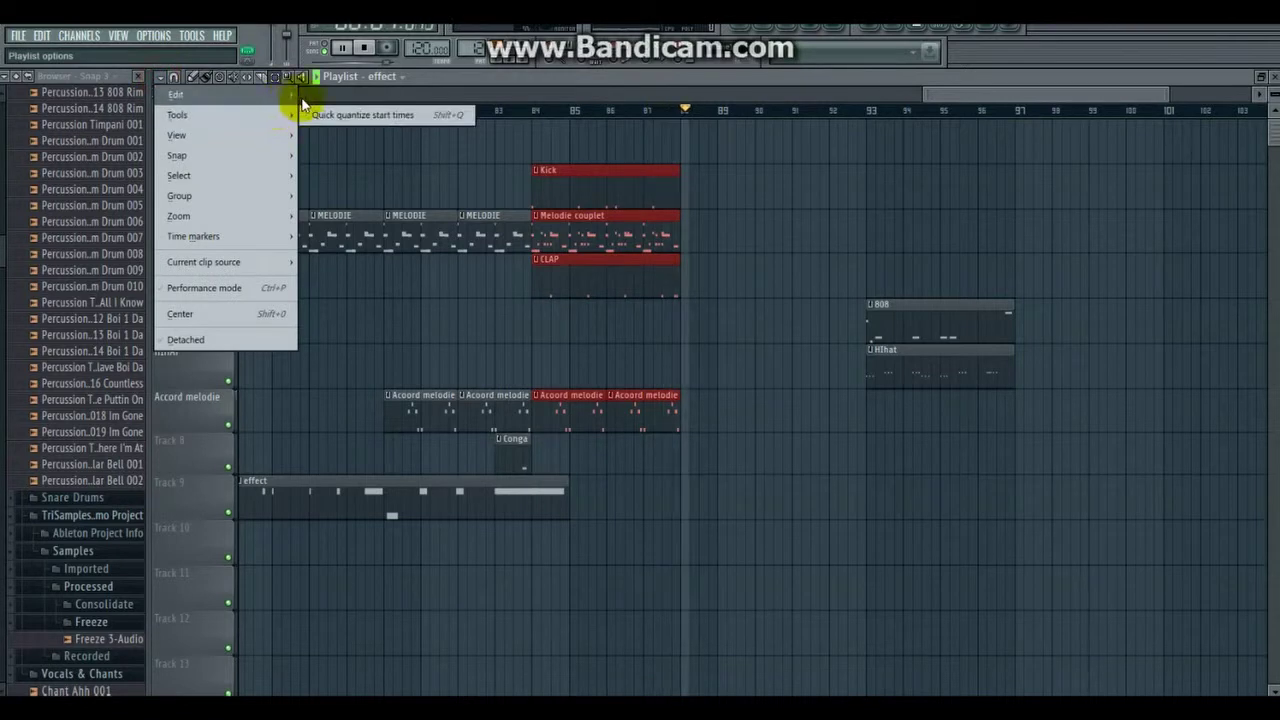
{"action": "mouse_move", "coordinate": [300, 95]}
{"action": "left_click", "coordinate": [322, 151]}
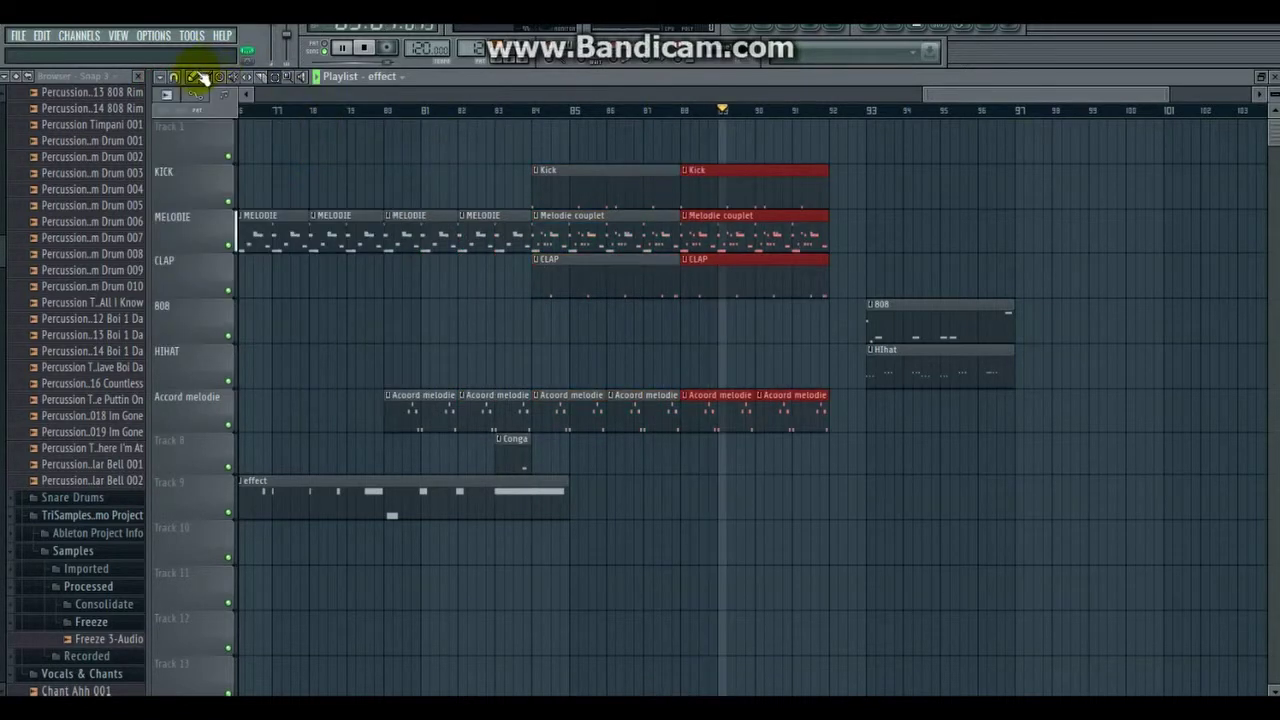
Step: Play the arrangement from bar 84 and move the 808 and HIhat clips to start at bar 92
{"action": "left_click", "coordinate": [161, 77]}
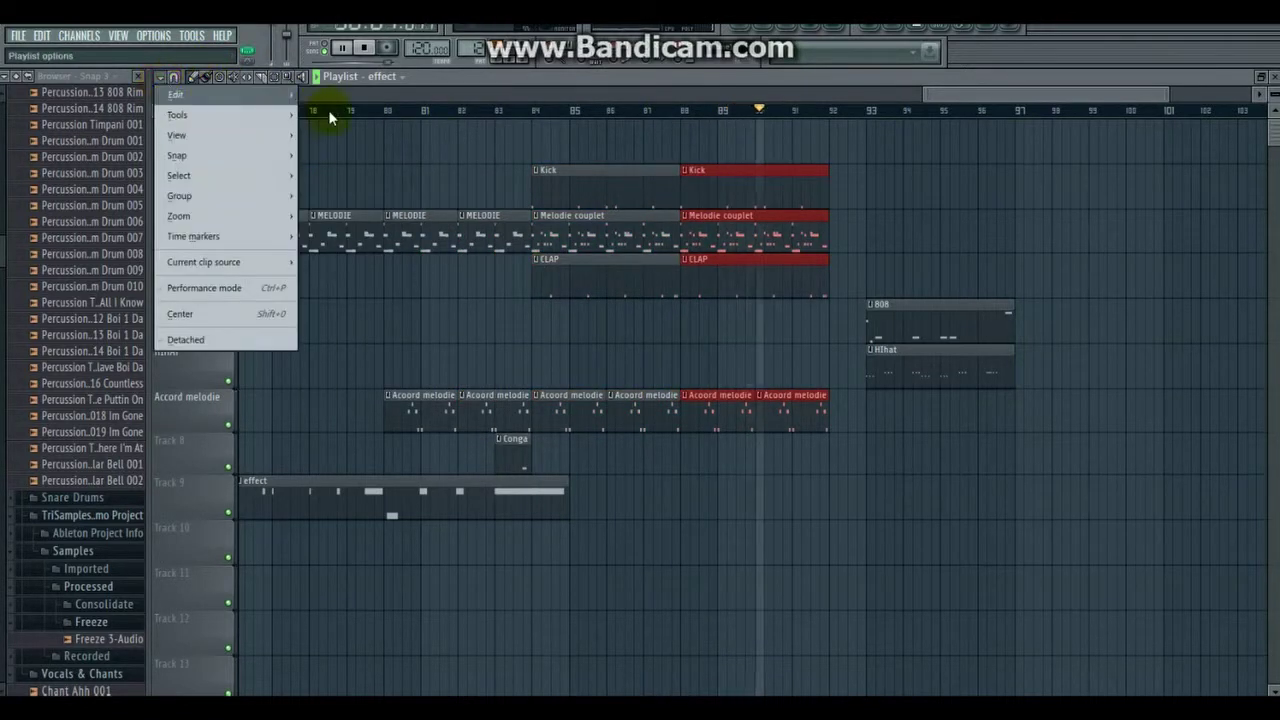
{"action": "left_click", "coordinate": [205, 80]}
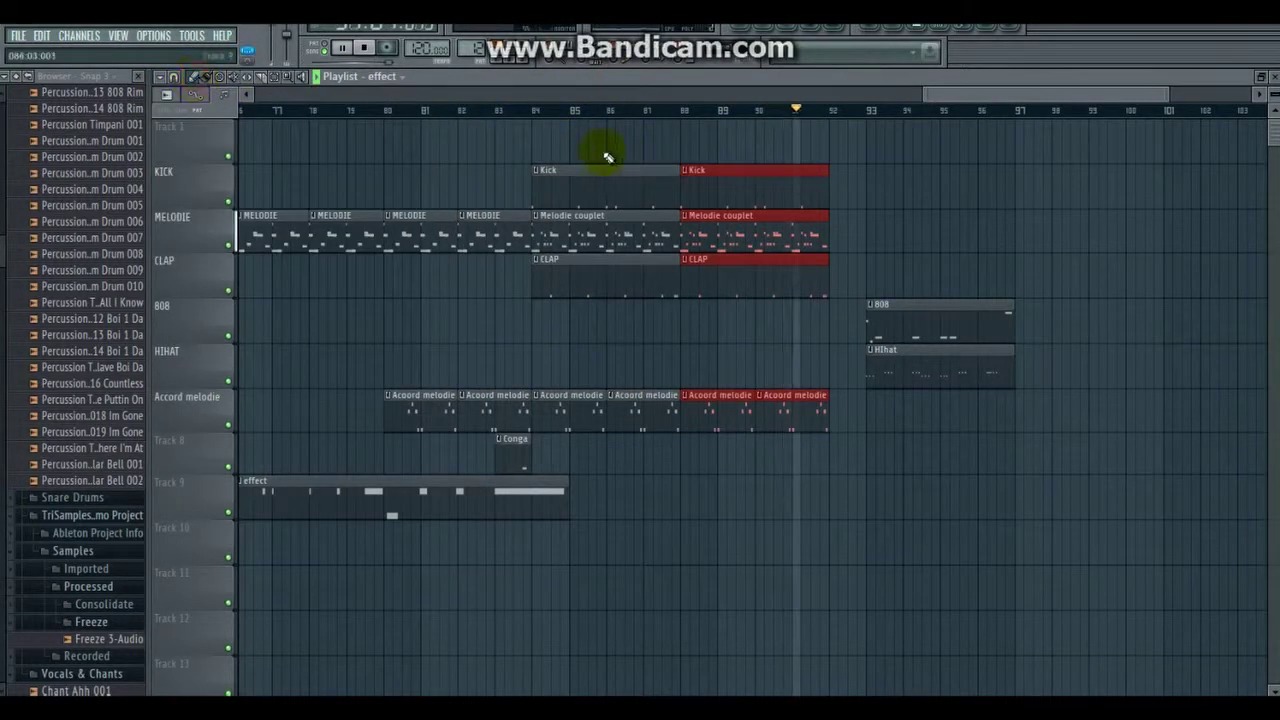
{"action": "left_click", "coordinate": [531, 111]}
{"action": "left_click_drag", "start_coordinate": [897, 304], "coordinate": [866, 304]}
{"action": "left_click_drag", "start_coordinate": [889, 363], "coordinate": [849, 366]}
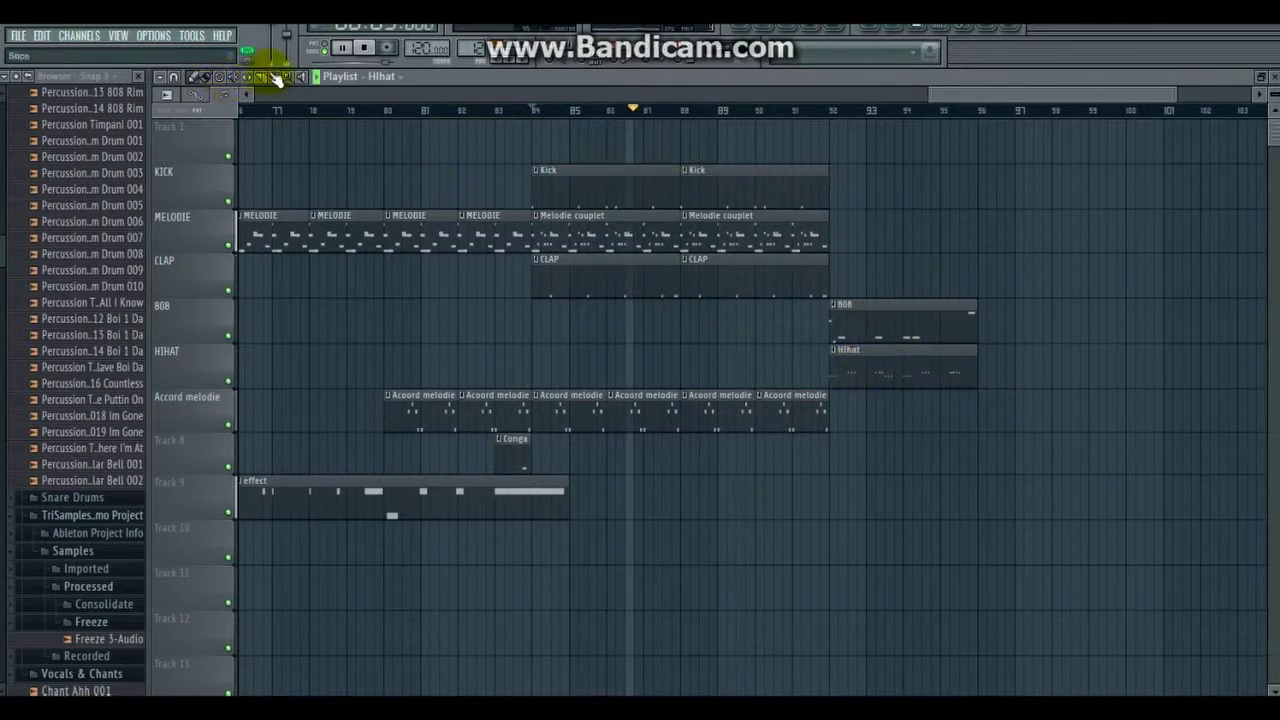
Step: Duplicate the Kick, Melodie couplet, CLAP and Accord melodie clips of bars 84 to 92 so the copies start at bar 92
{"action": "left_click_drag", "start_coordinate": [578, 164], "coordinate": [775, 432]}
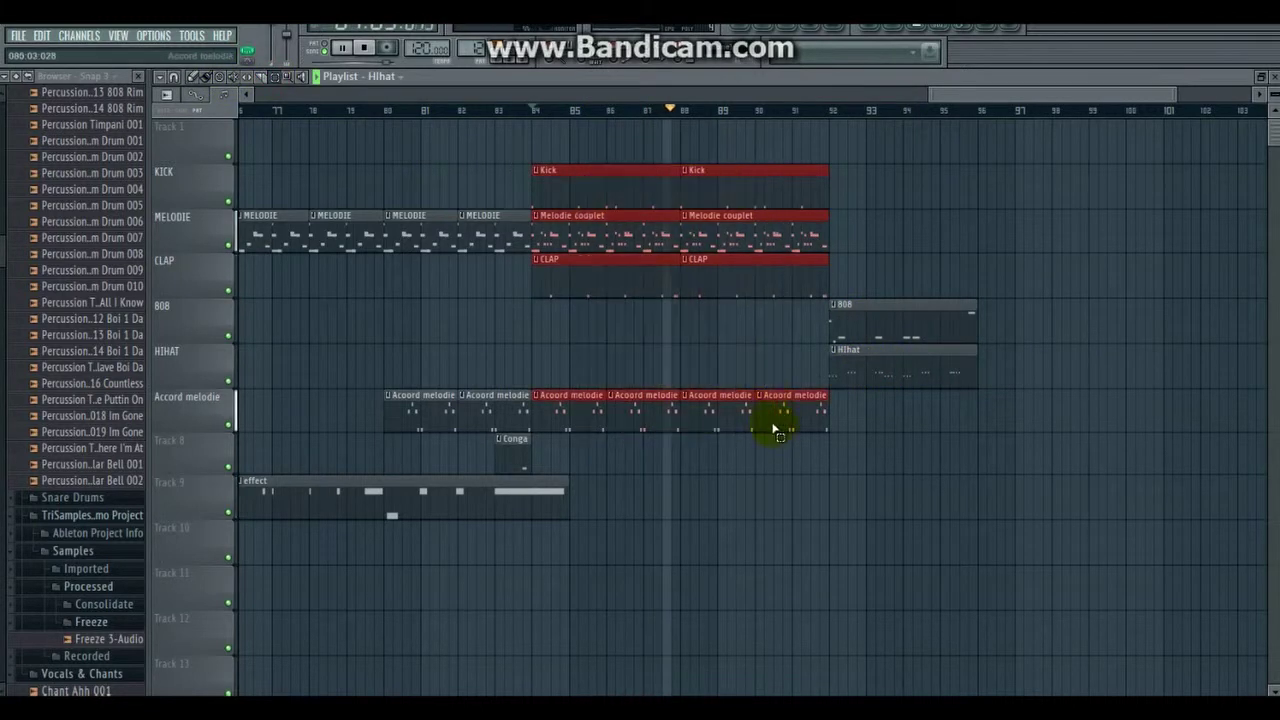
{"action": "left_click", "coordinate": [161, 77]}
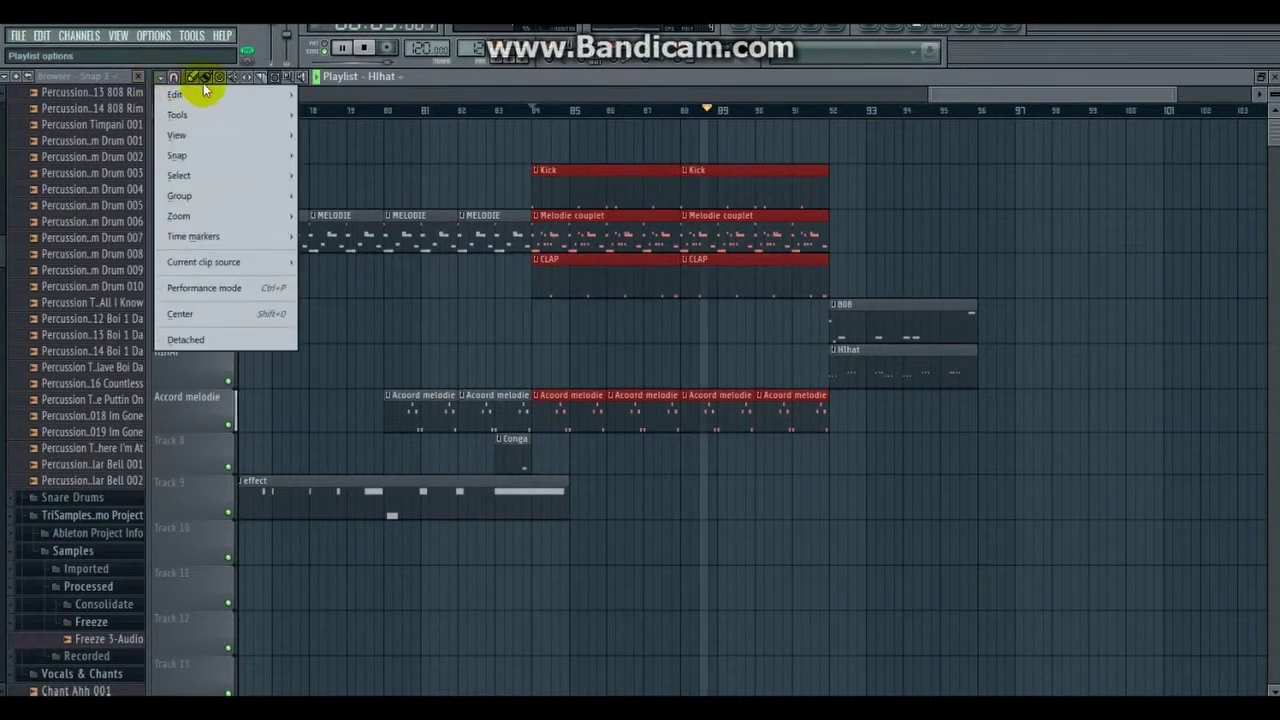
{"action": "mouse_move", "coordinate": [223, 97]}
{"action": "left_click", "coordinate": [458, 157]}
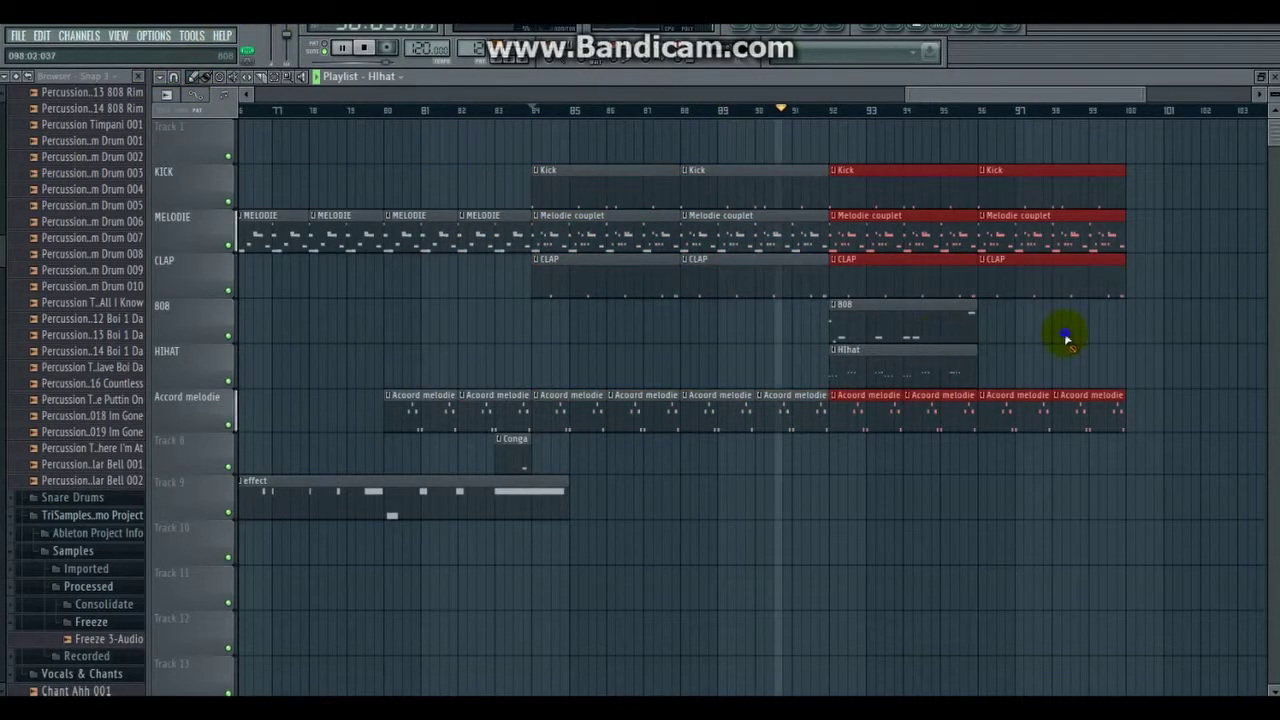
Step: Add a second 808 clip and a second HIhat clip at bar 96 on their own tracks
{"action": "left_click", "coordinate": [999, 340]}
{"action": "left_click", "coordinate": [986, 331]}
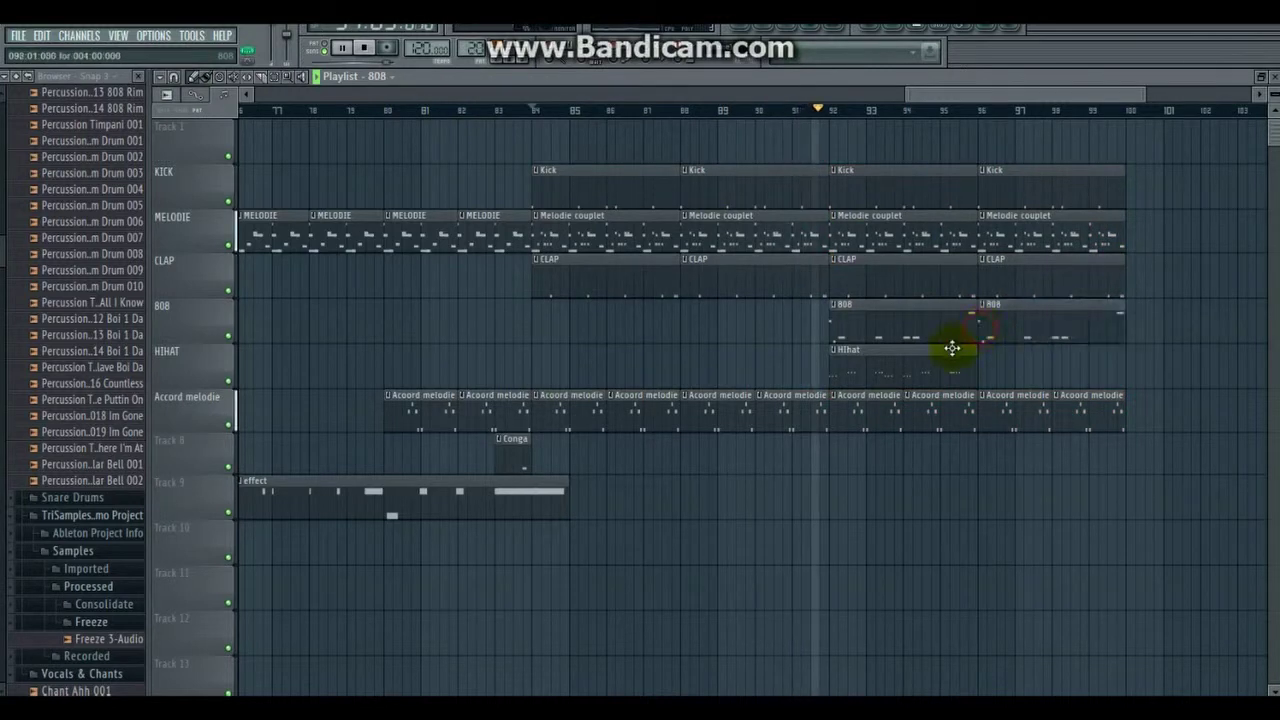
{"action": "left_click", "coordinate": [948, 350]}
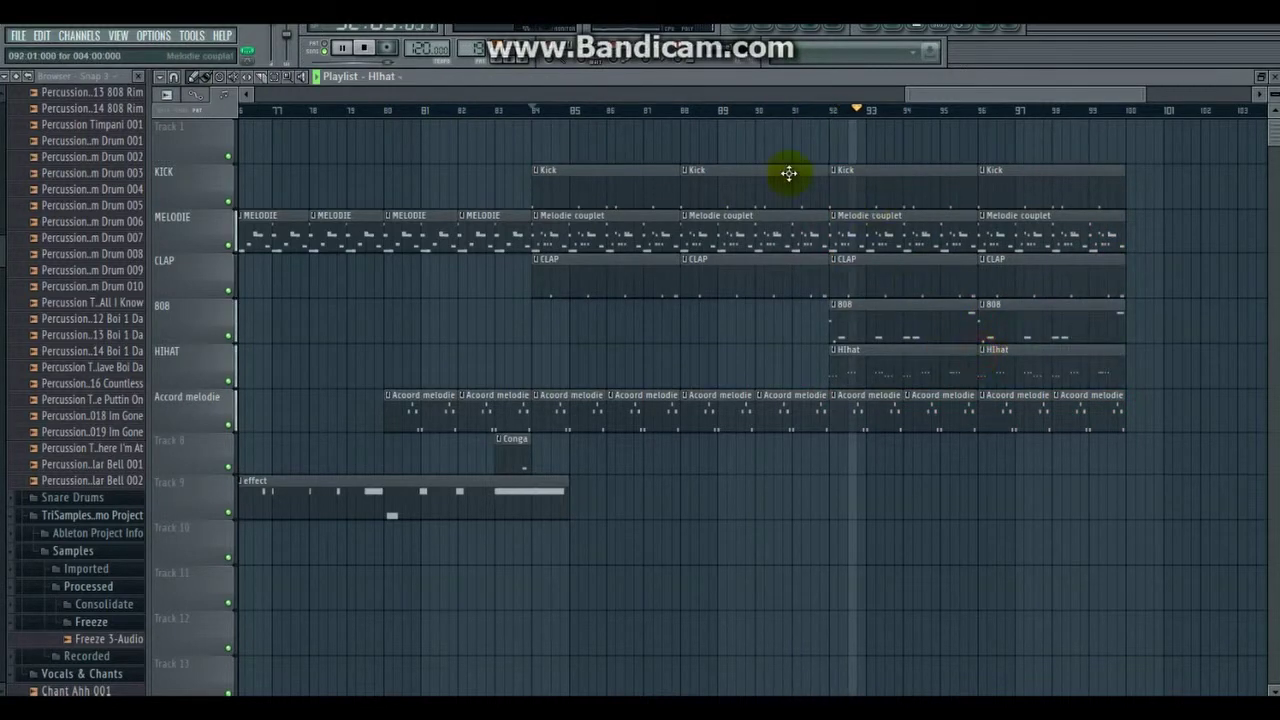
{"action": "mouse_move", "coordinate": [966, 98]}
{"action": "left_mouse_down"}
{"action": "mouse_move", "coordinate": [946, 97]}
{"action": "mouse_move", "coordinate": [963, 93]}
{"action": "left_mouse_up"}
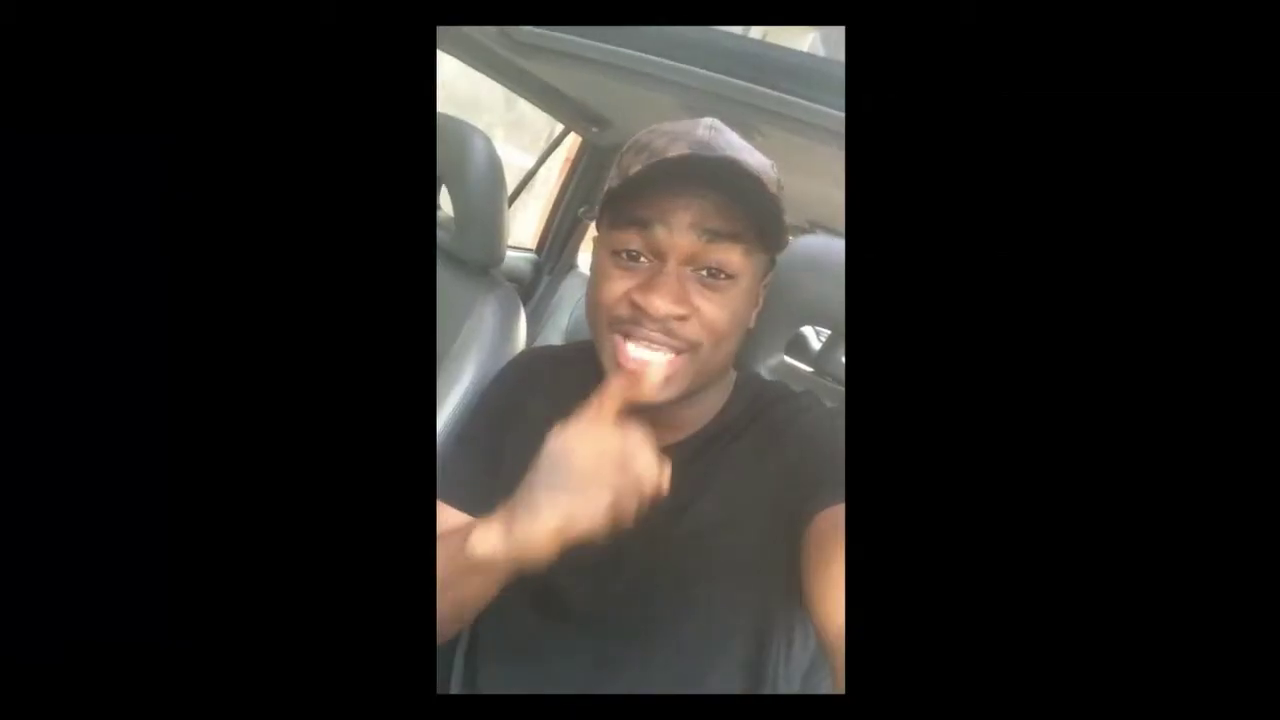